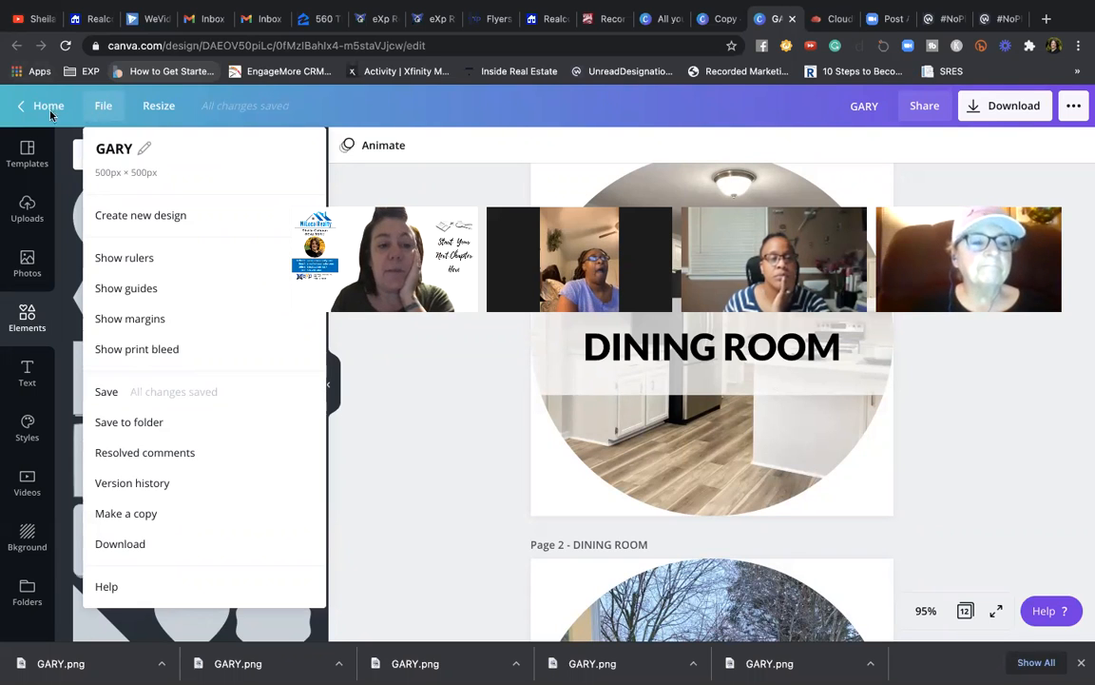
- Leave the GARY design and switch to the 'Copy of Channel art design instructions' browser tab
left_click(103, 107)
left_click(105, 107)
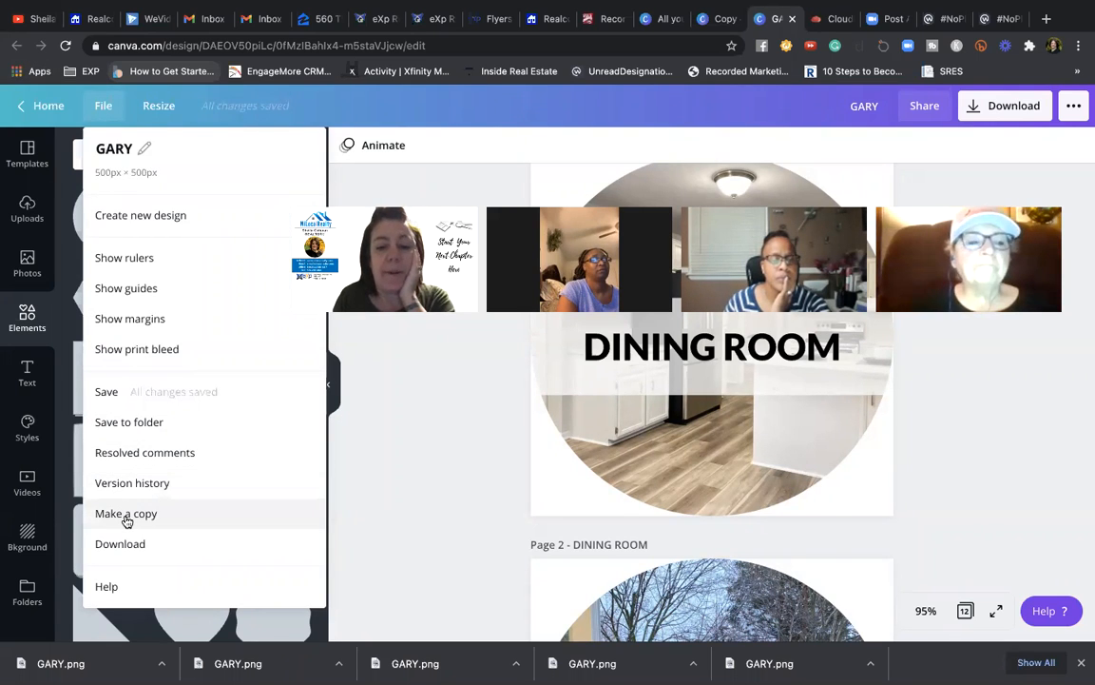
mouse_move(794, 8)
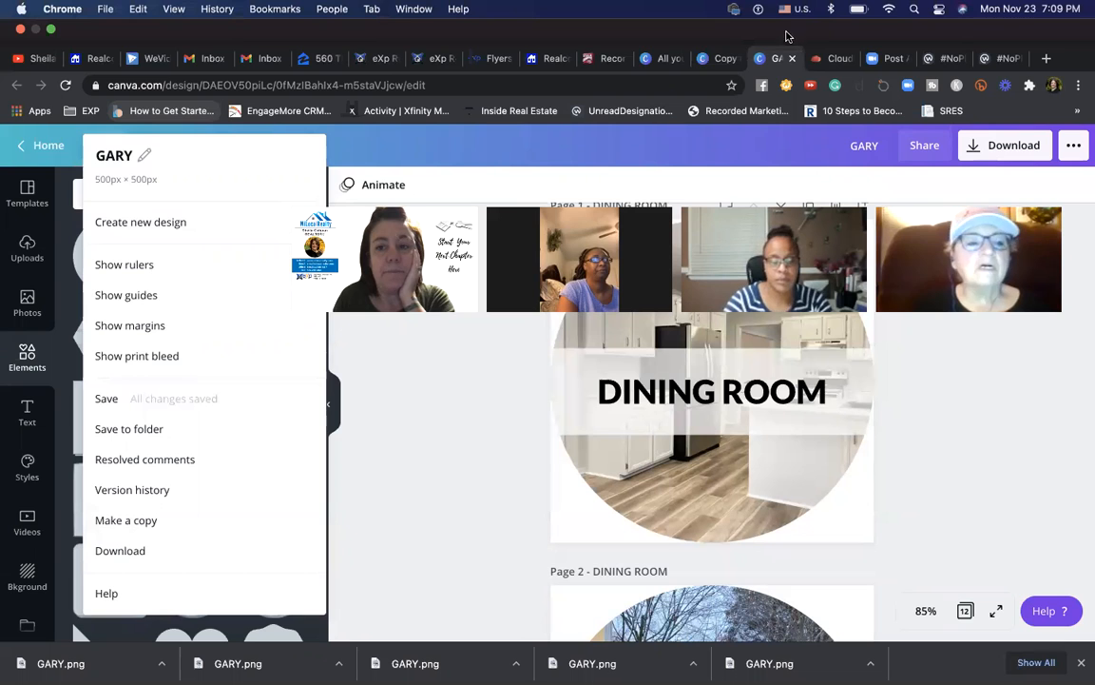
left_click(727, 59)
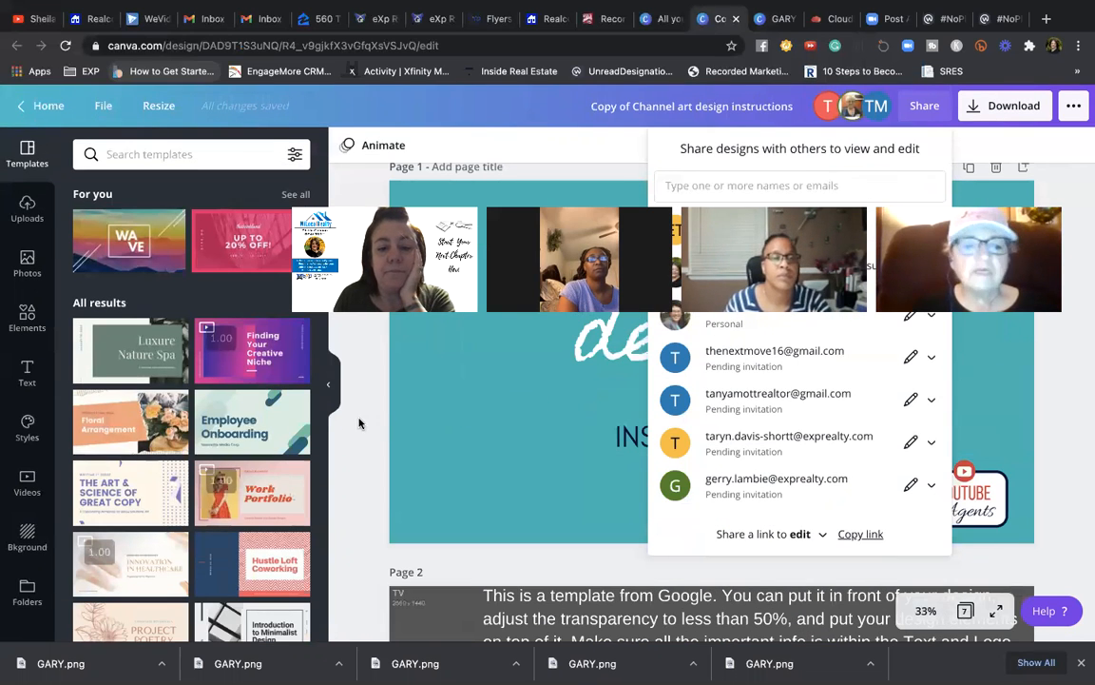
- Close the Share panel on the channel art design and go back to Home
left_click(359, 423)
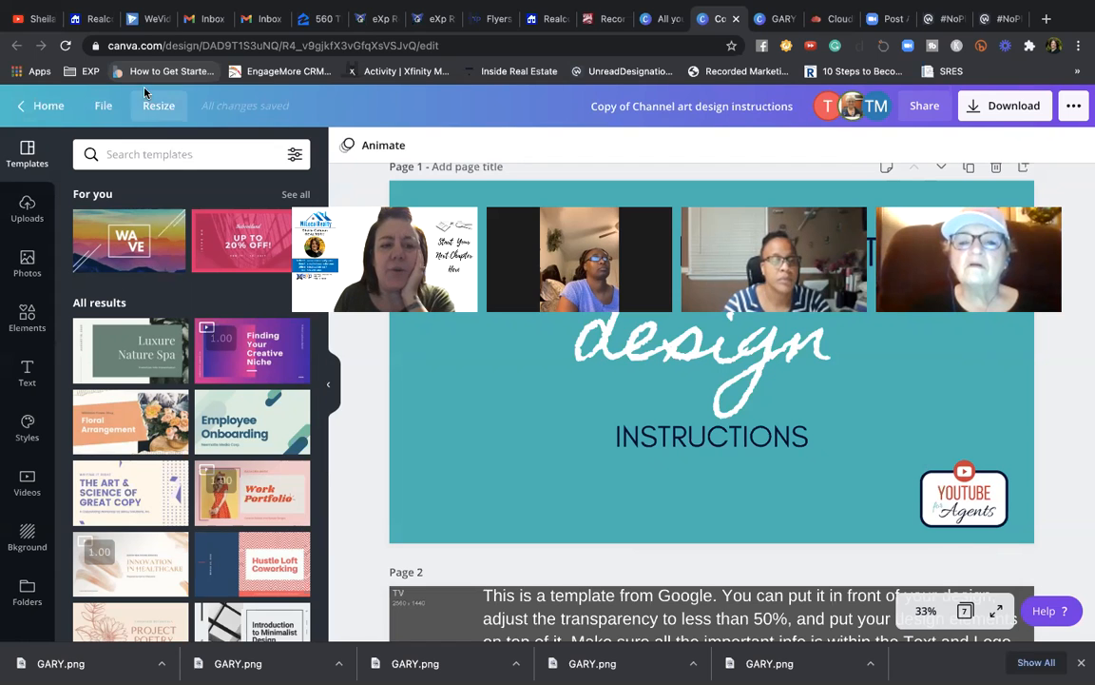
left_click(11, 106)
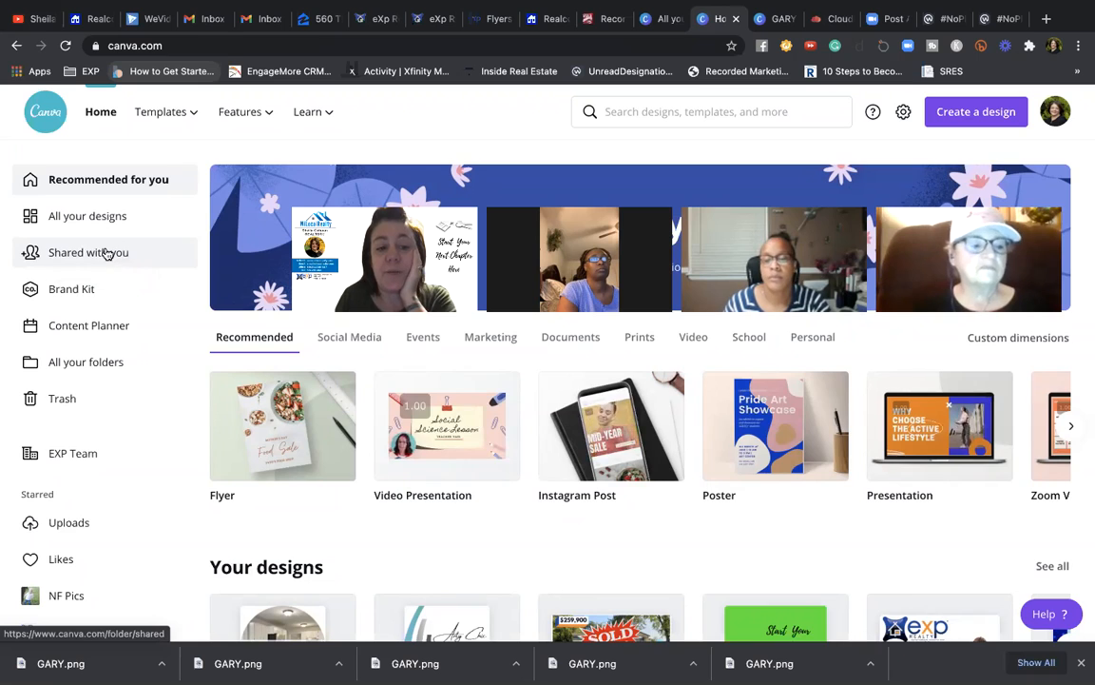
- Go from 'Shared with you' to 'All your designs', briefly revisiting the GARY design tab
left_click(105, 252)
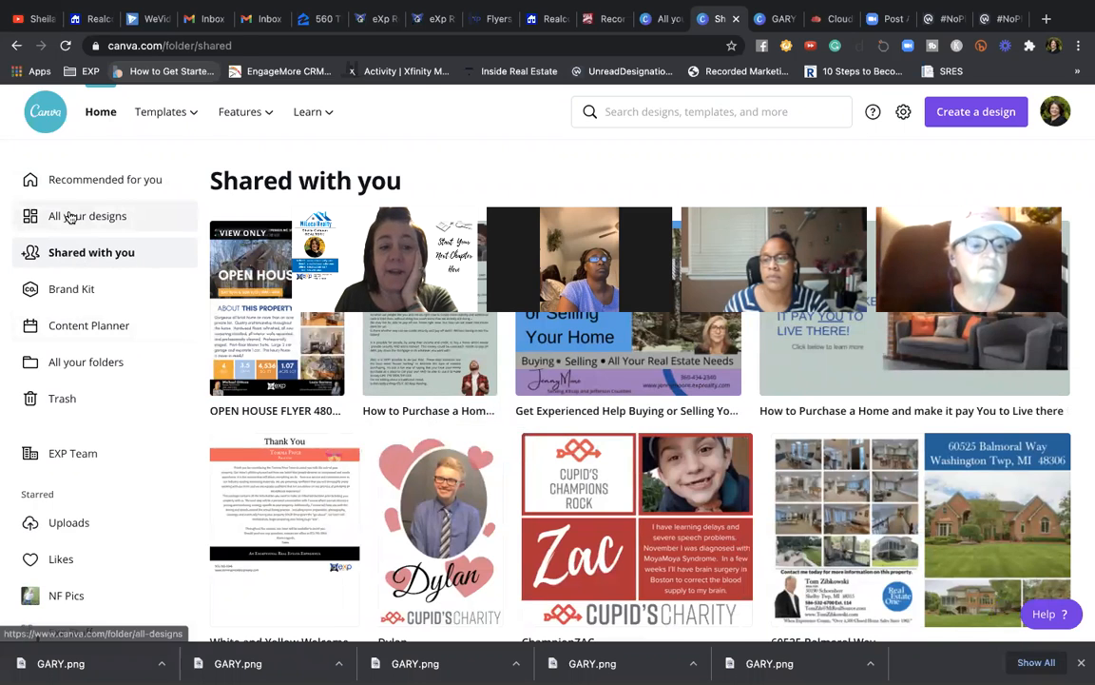
left_click(70, 217)
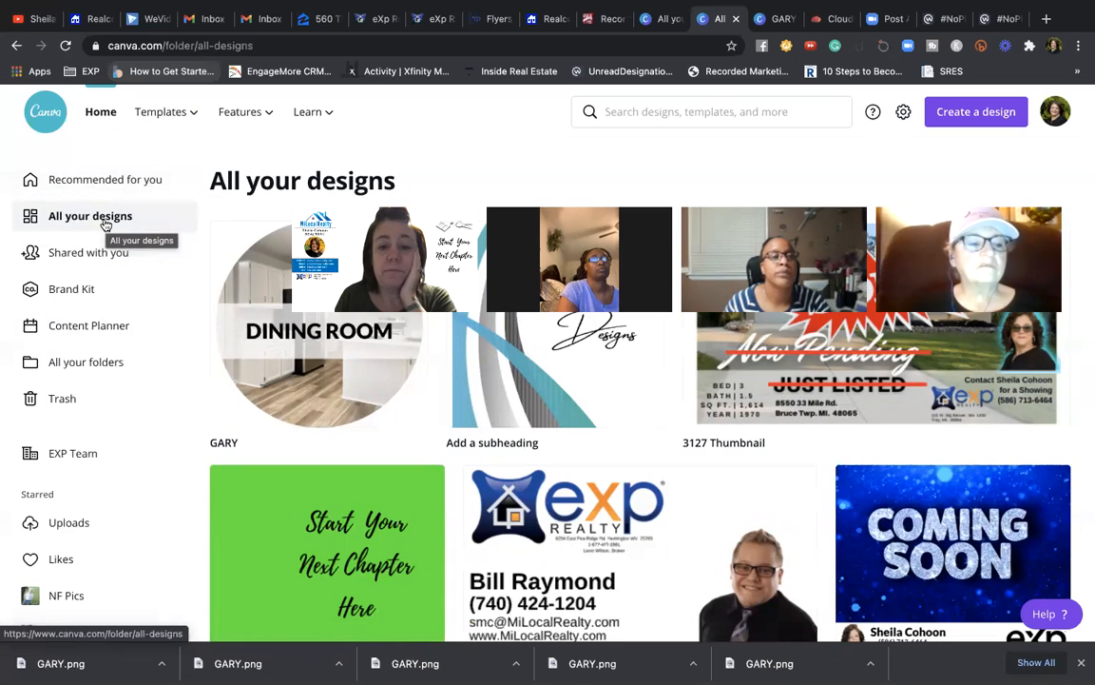
left_click(763, 23)
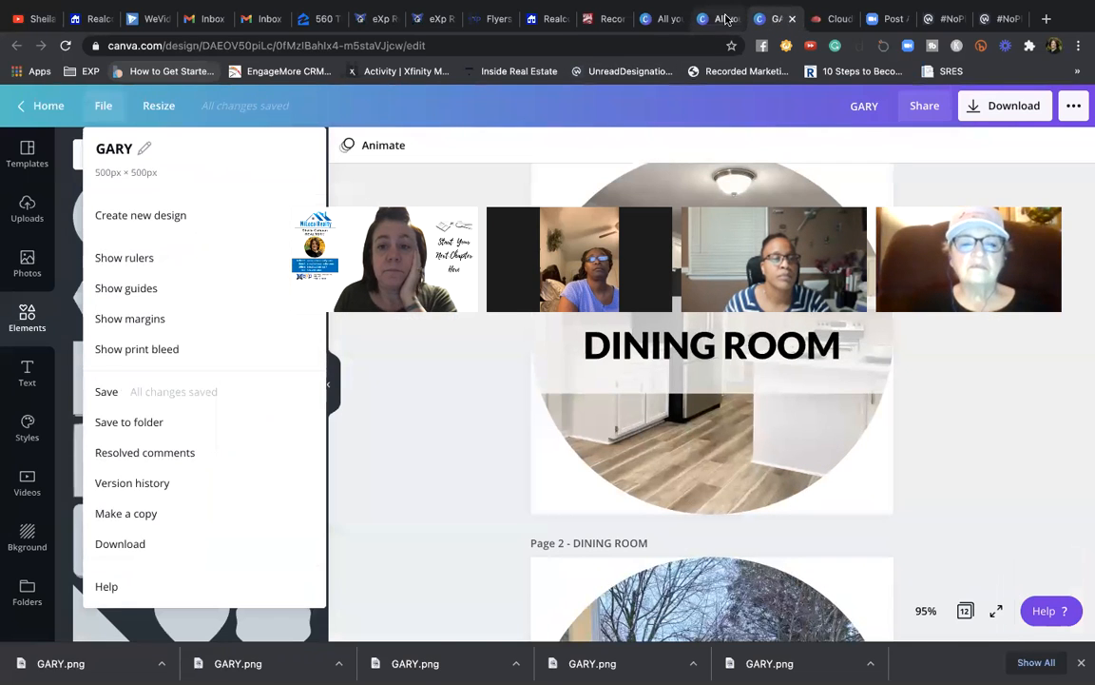
left_click(715, 19)
- Scroll down the designs grid to the Channel art design instructions card
scroll(642, 436, "down", 15)
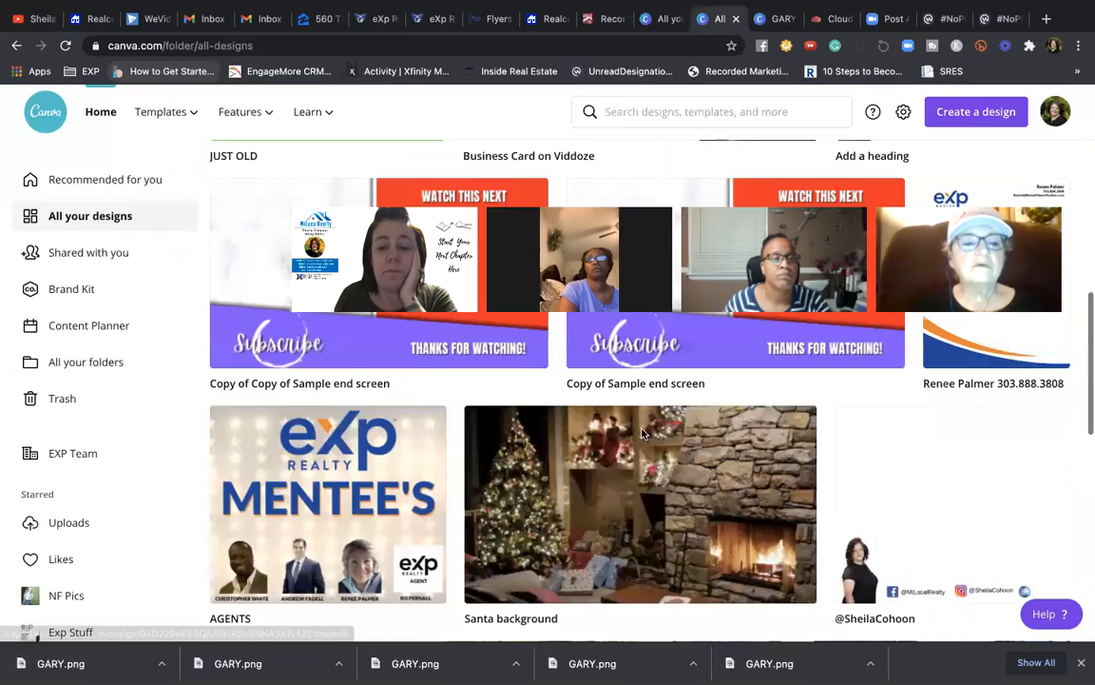
scroll(643, 435, "down", 15)
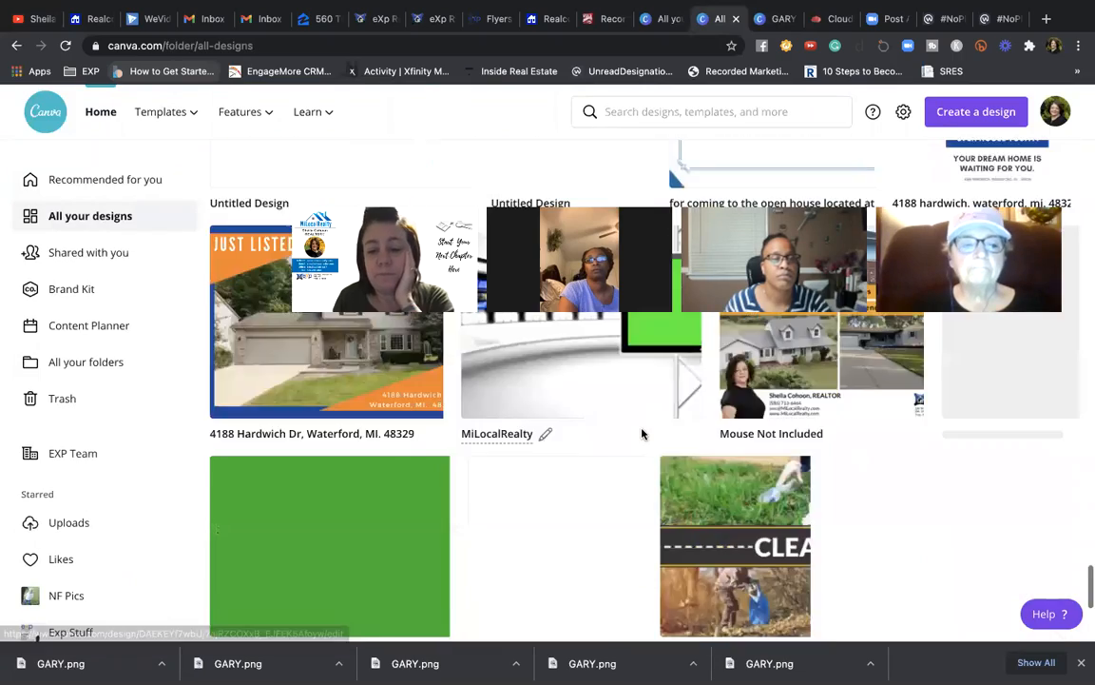
scroll(642, 434, "down", 15)
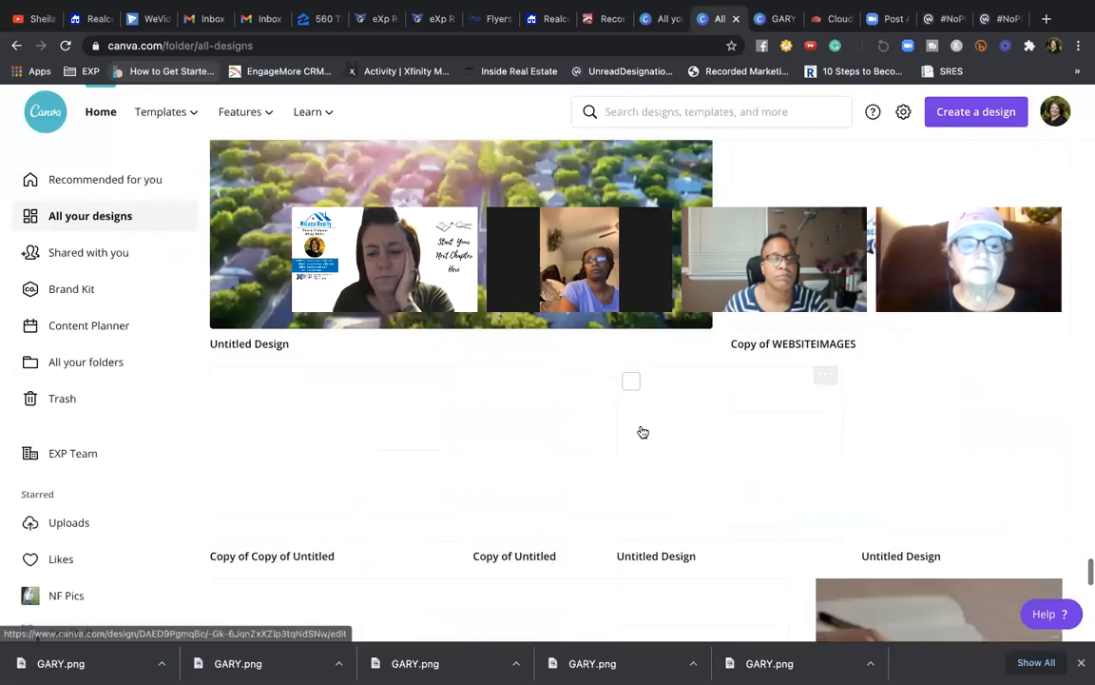
scroll(642, 433, "down", 15)
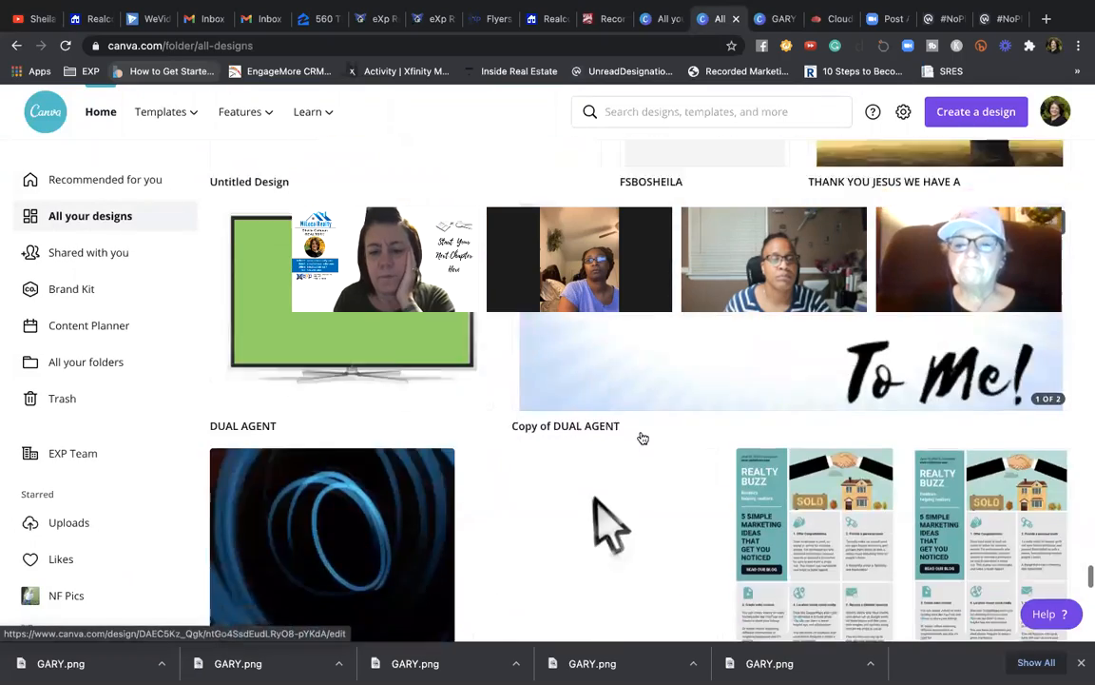
scroll(642, 437, "down", 15)
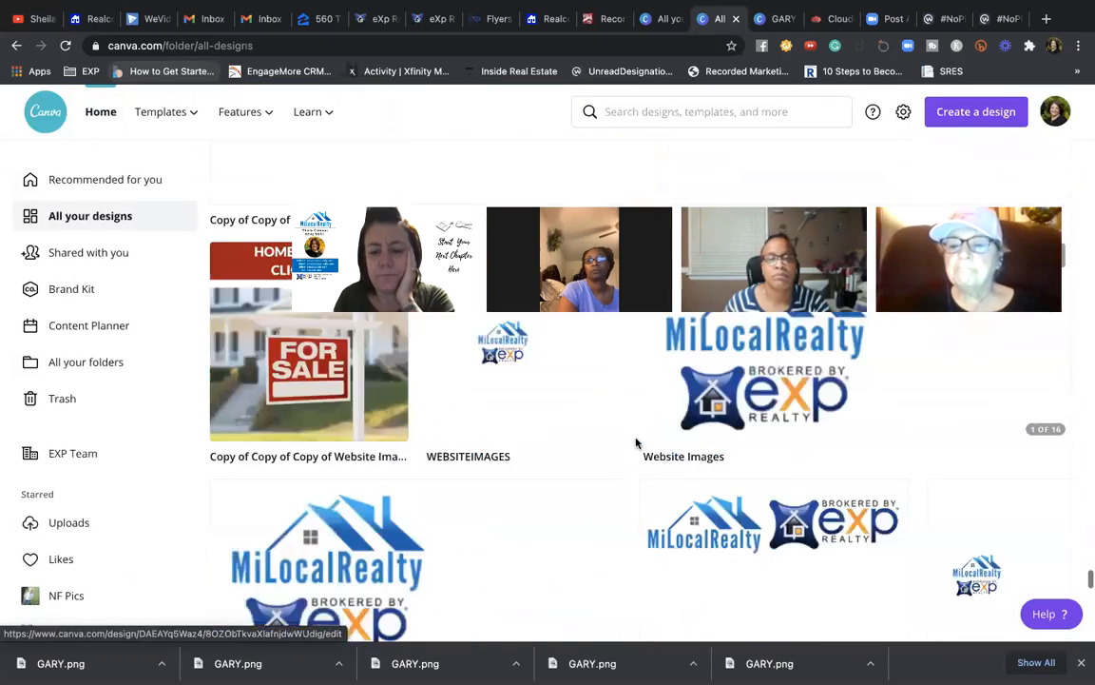
scroll(633, 455, "down", 15)
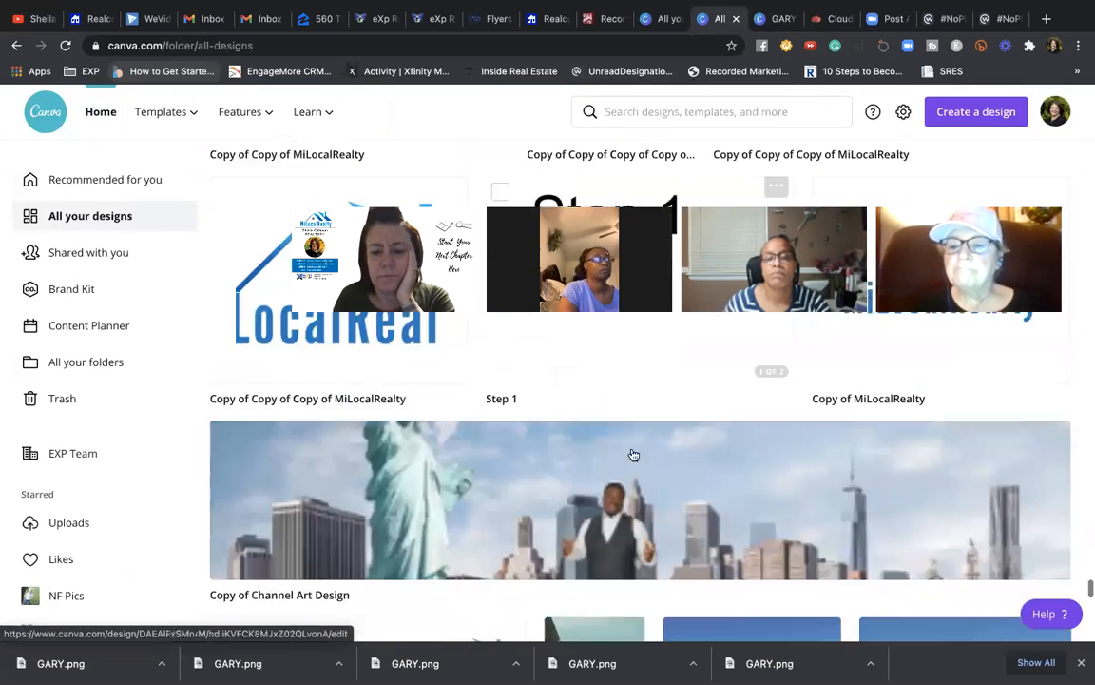
scroll(631, 458, "down", 15)
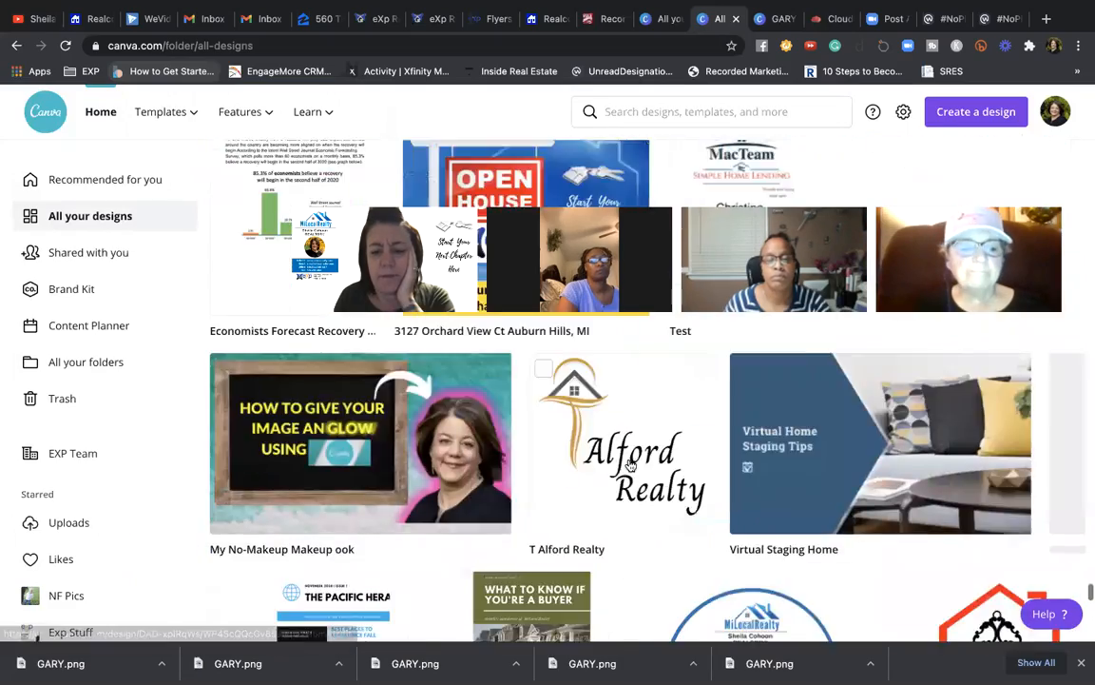
scroll(630, 459, "down", 15)
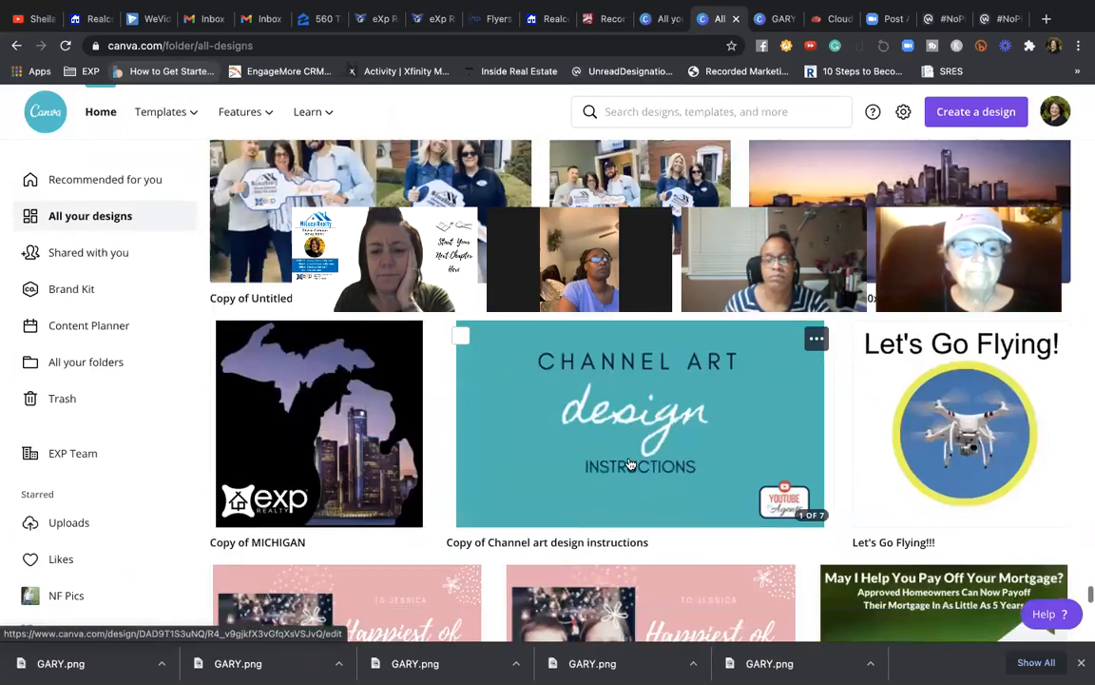
- Open the Channel art design card and browse pages 1–5 of safe-area guides and sample banner
left_click(535, 369)
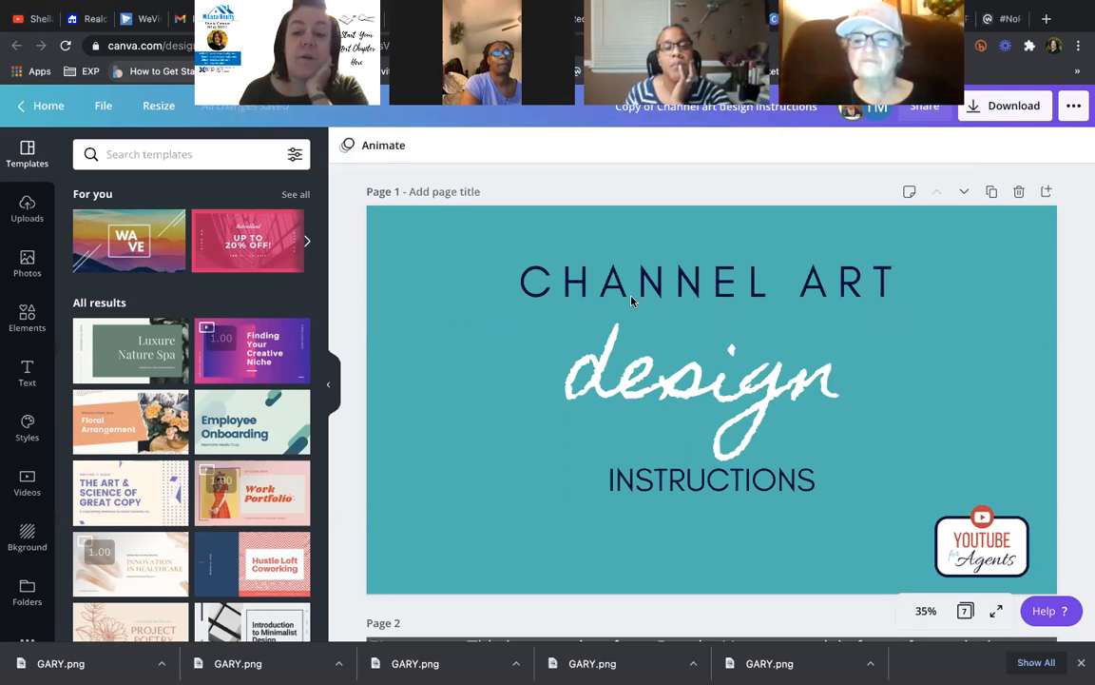
scroll(631, 300, "down", 10)
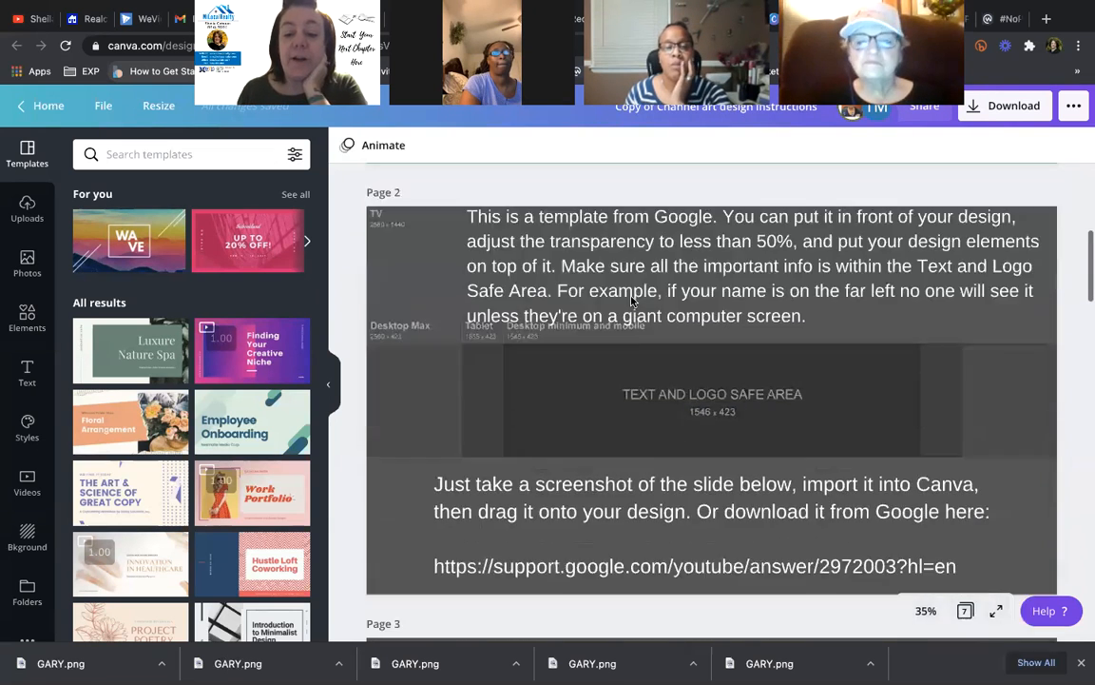
scroll(631, 300, "down", 1)
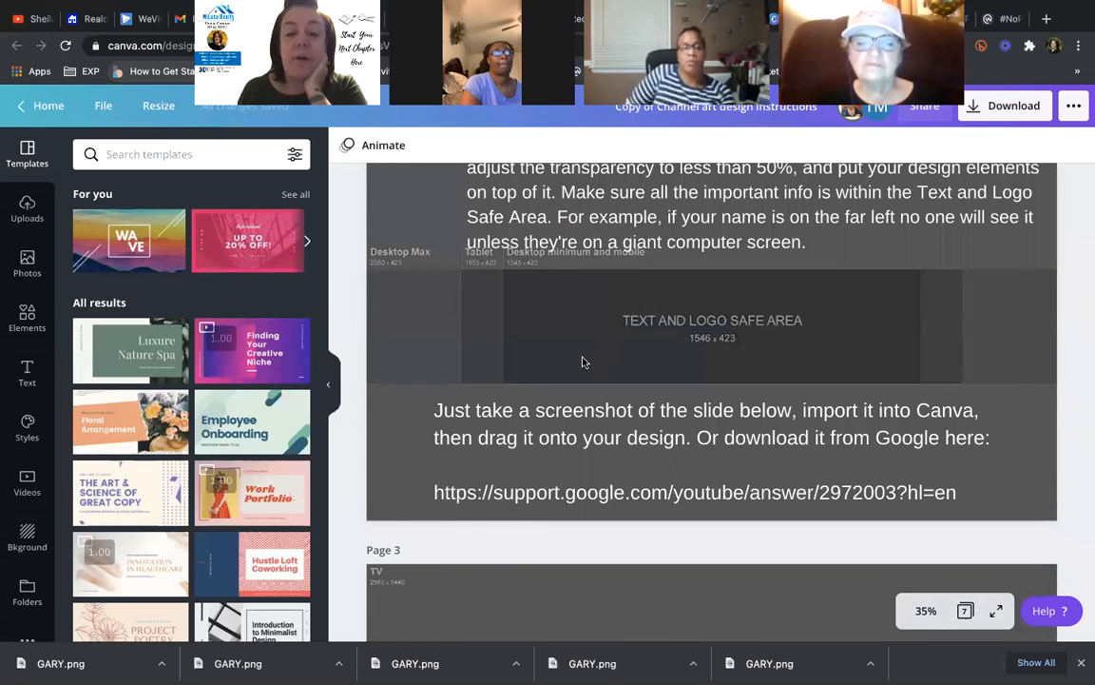
scroll(584, 361, "down", 5)
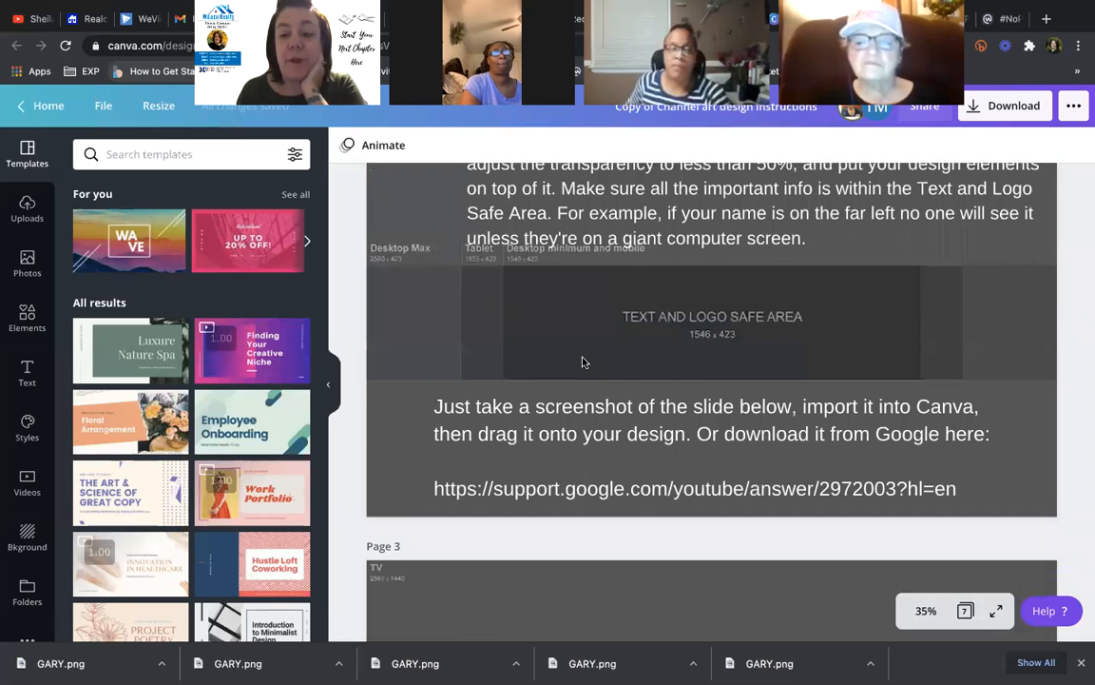
scroll(584, 361, "down", 1)
scroll(584, 361, "up", 2)
scroll(584, 361, "down", 4)
scroll(584, 361, "up", 1)
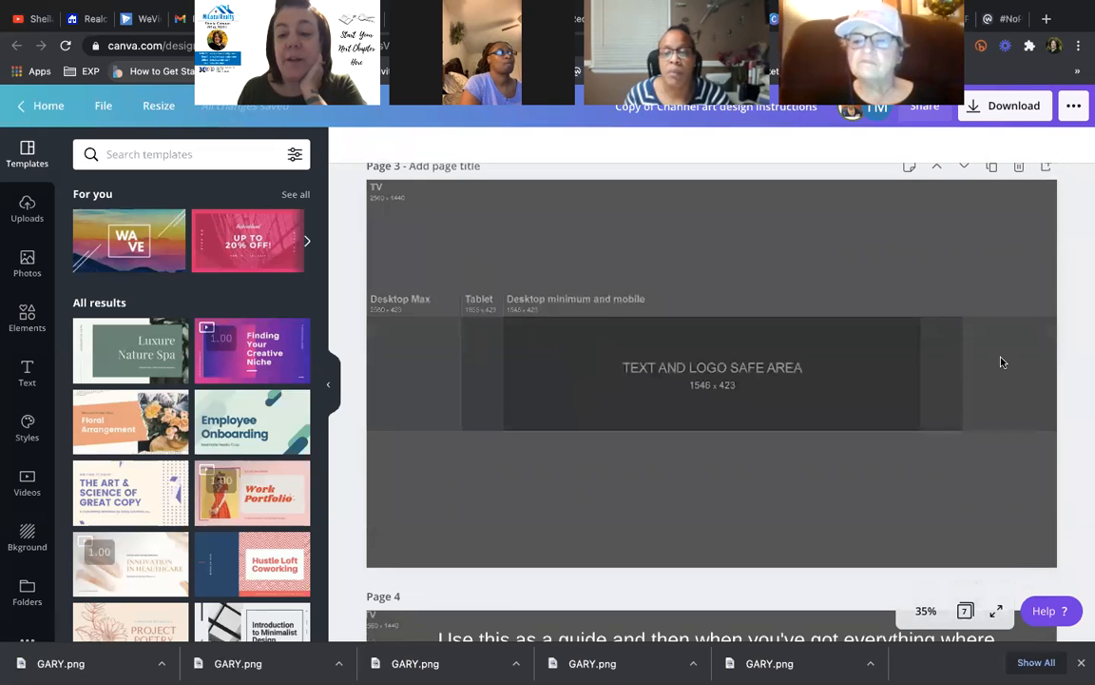
scroll(983, 380, "down", 3)
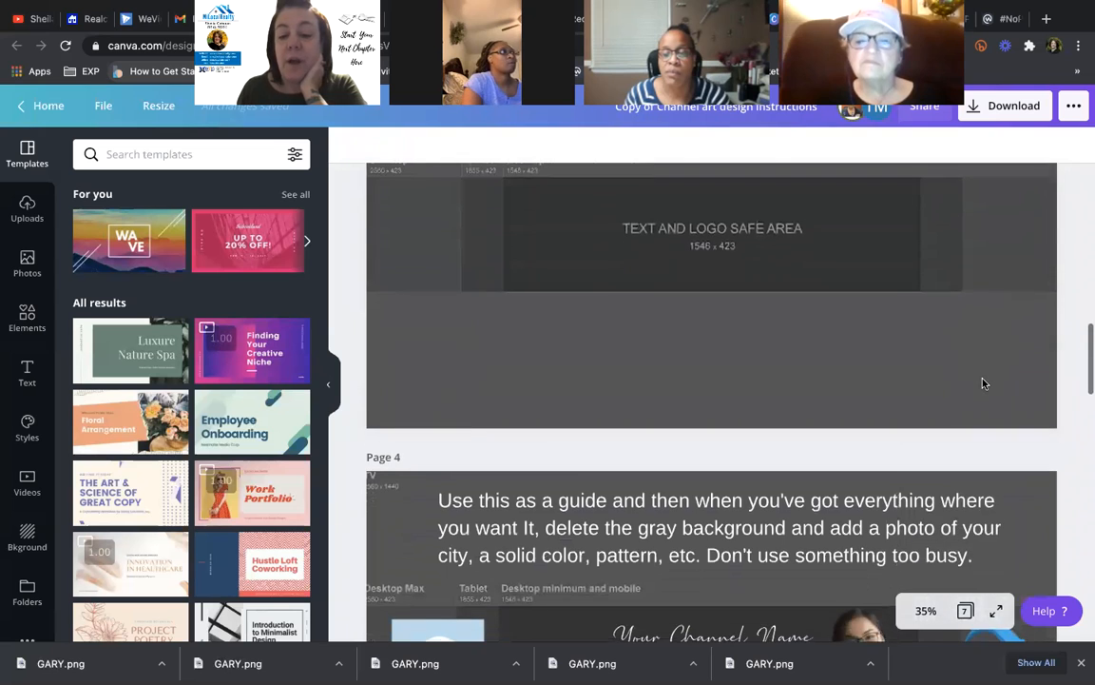
scroll(983, 382, "down", 5)
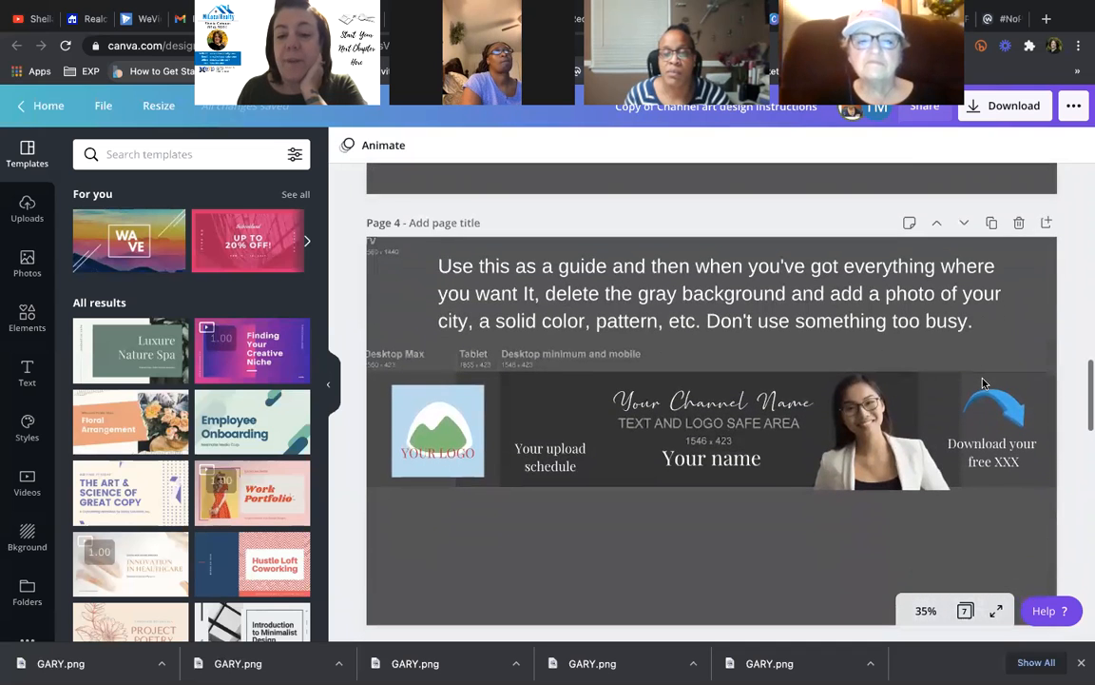
scroll(984, 382, "down", 3)
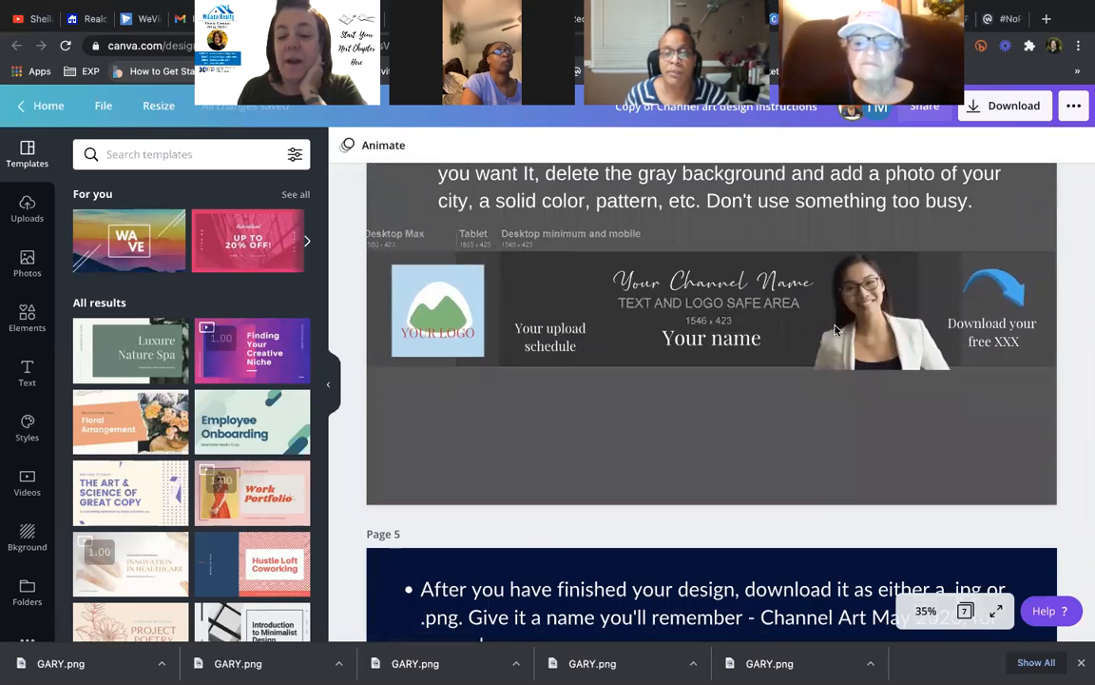
scroll(835, 329, "up", 10)
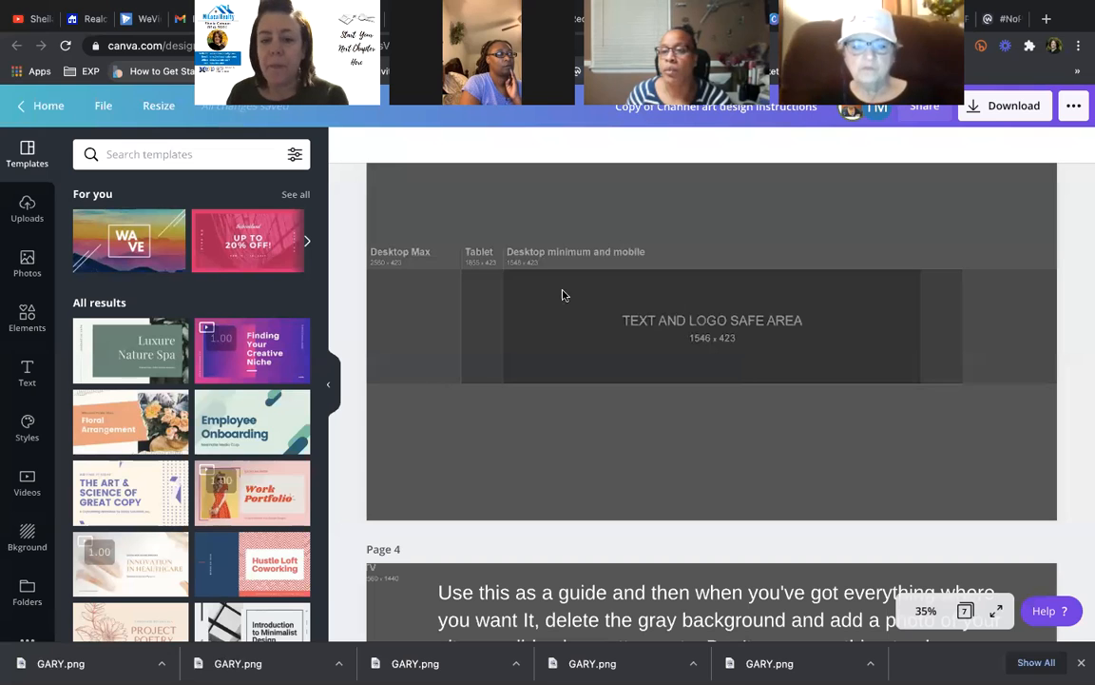
scroll(850, 248, "up", 1)
scroll(850, 249, "up", 2)
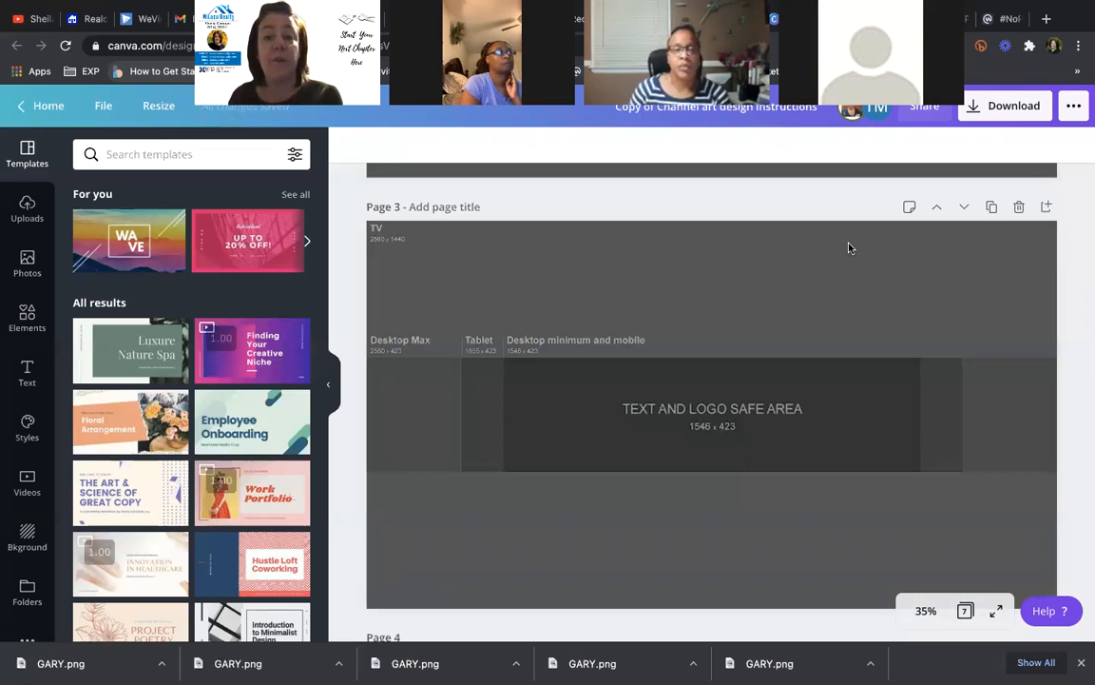
- Duplicate the blank 2560 x 1440 TV safe-area page and select the Page 3 guide image
left_click(992, 208)
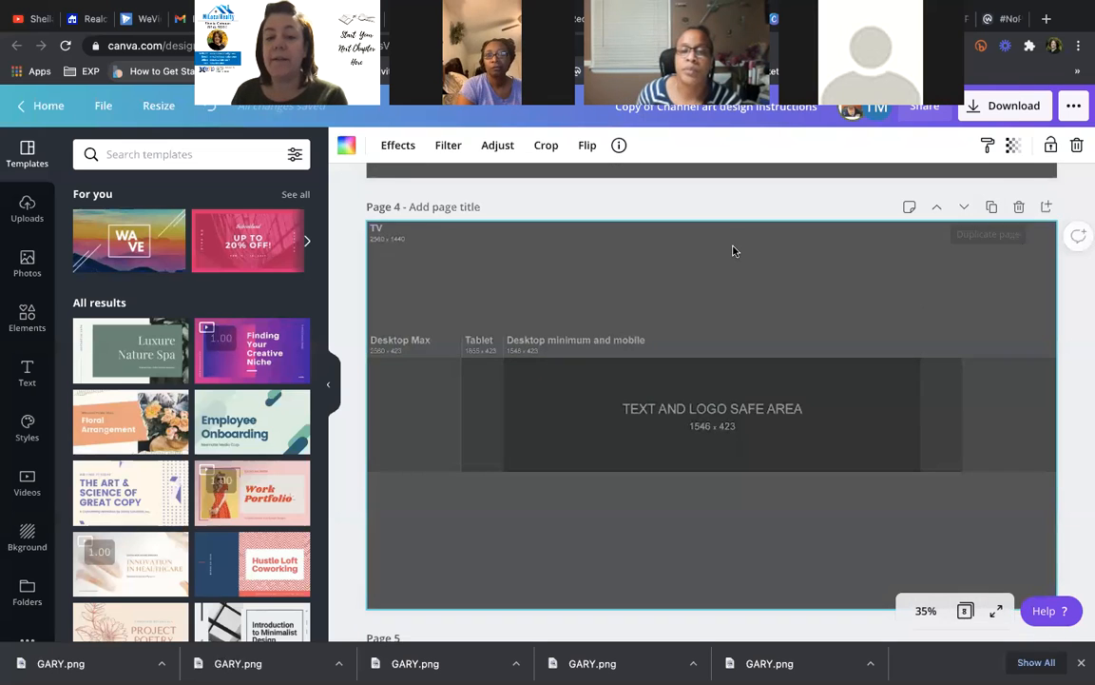
scroll(732, 250, "up", 2)
scroll(732, 250, "up", 3)
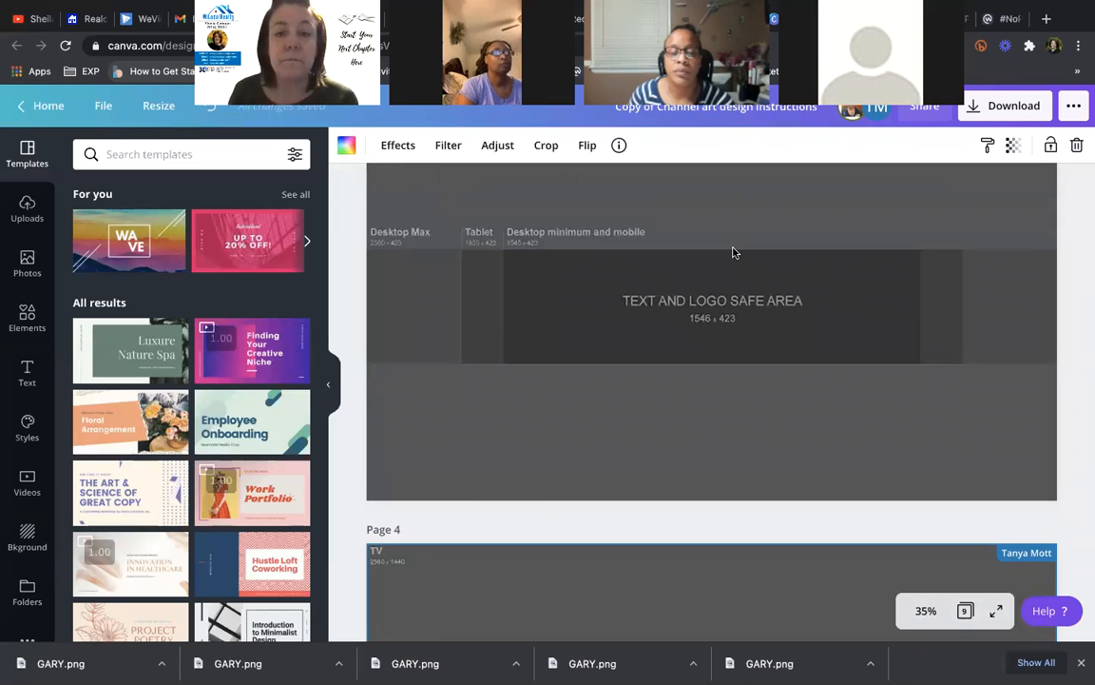
scroll(992, 355, "up", 2)
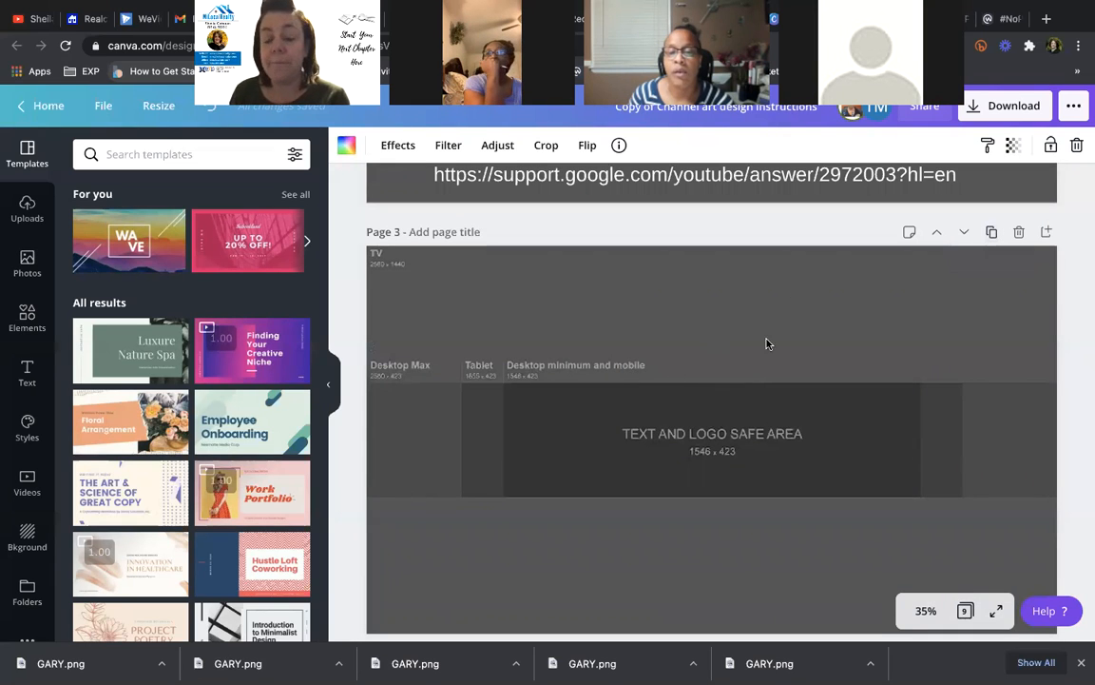
left_click(637, 445)
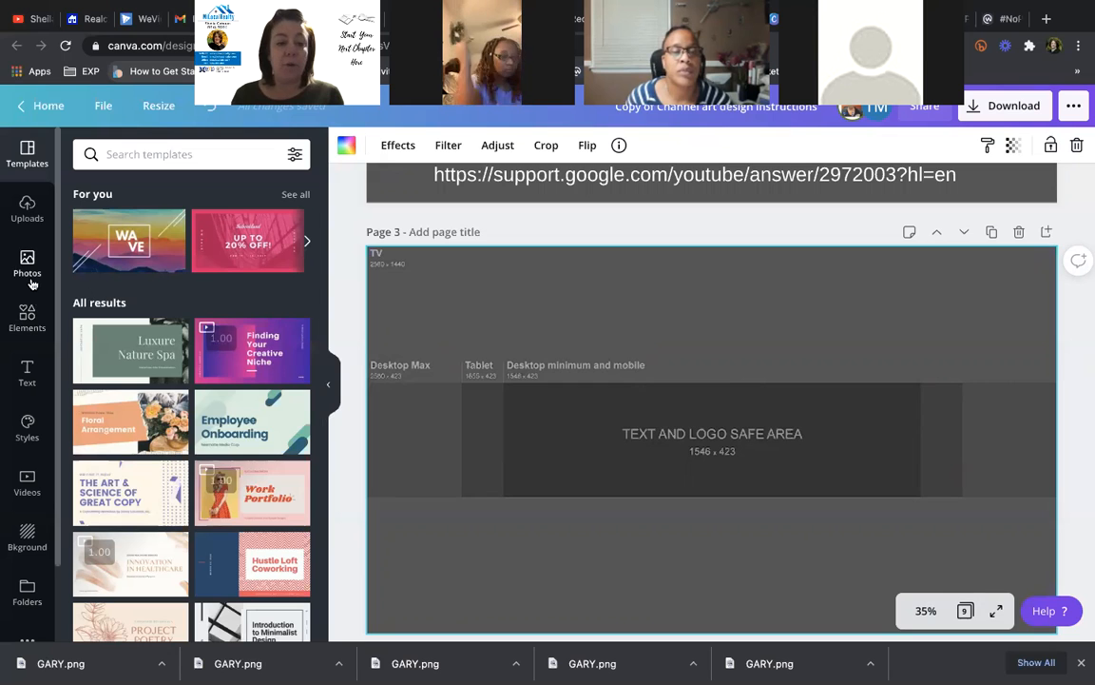
- Add a blue square and stretch it into a full-width band about 2,578 wide, 423 tall
left_click(27, 319)
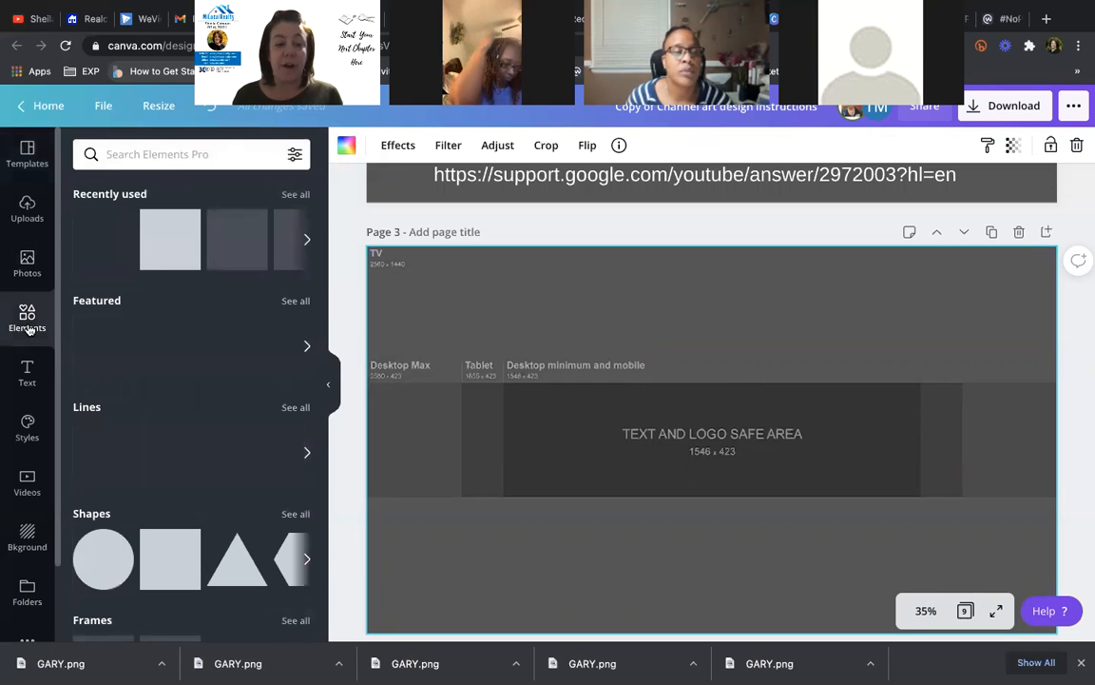
left_click(171, 239)
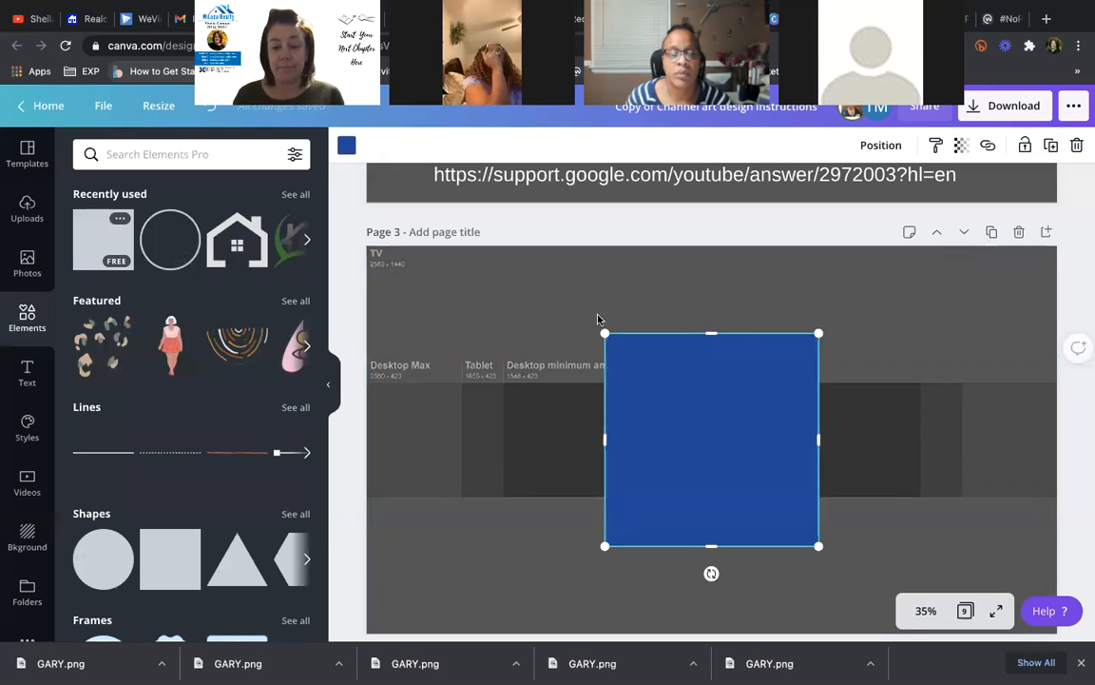
left_click_drag(708, 343, 708, 389)
left_click_drag(708, 546, 709, 494)
left_click_drag(607, 437, 505, 438)
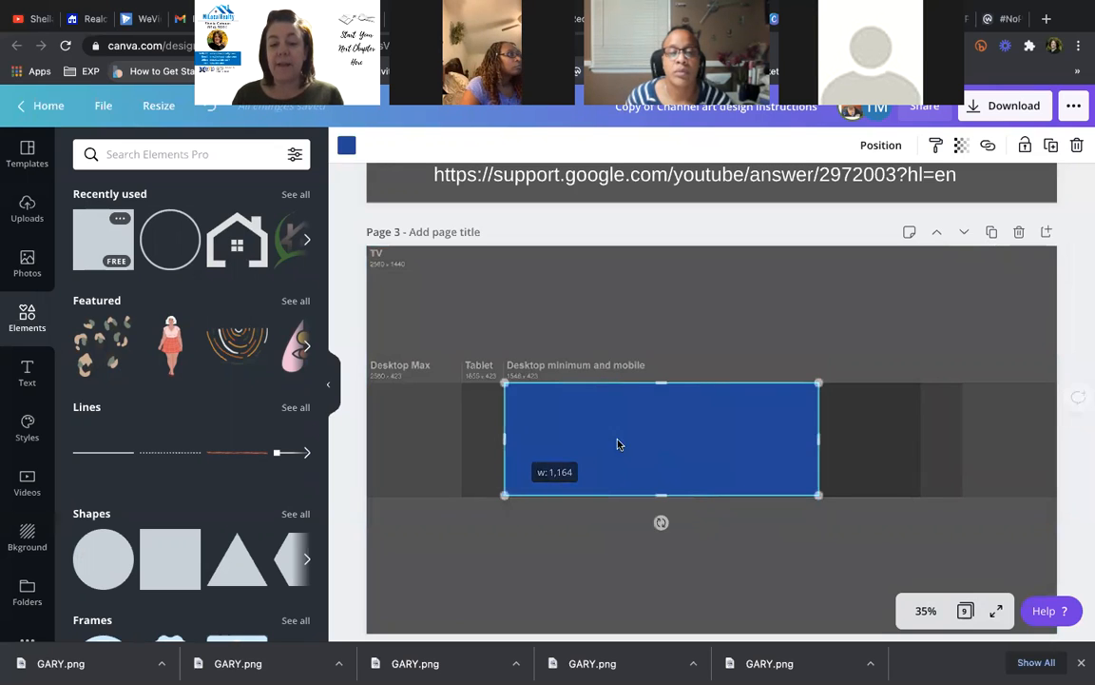
left_click_drag(873, 436, 917, 436)
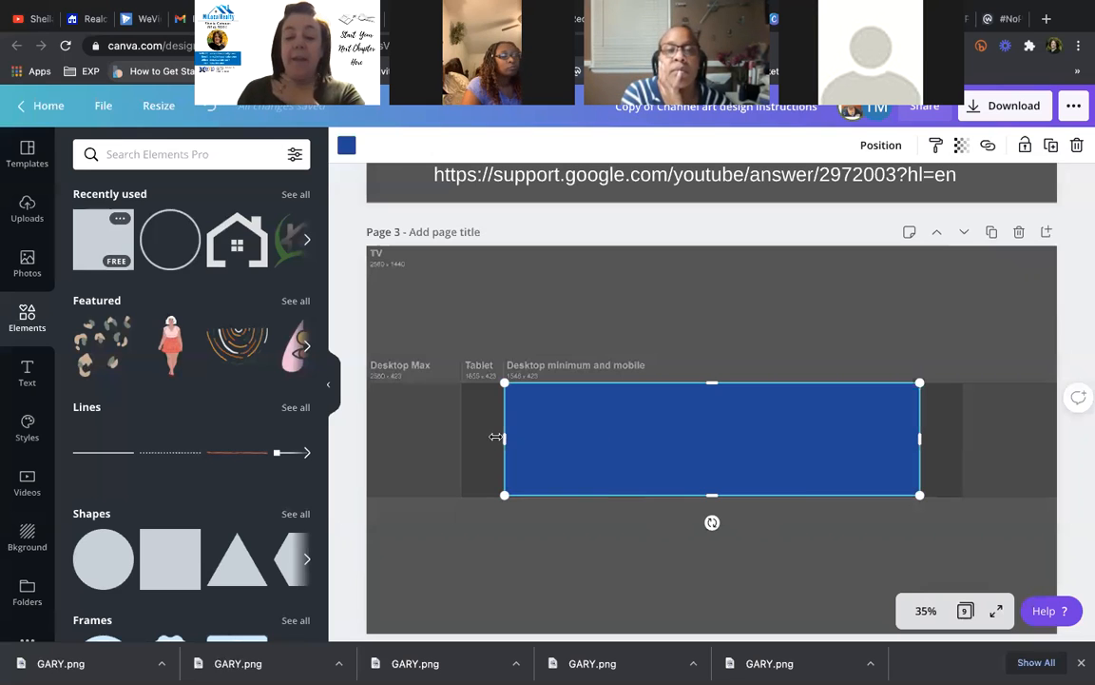
left_click_drag(504, 438, 358, 439)
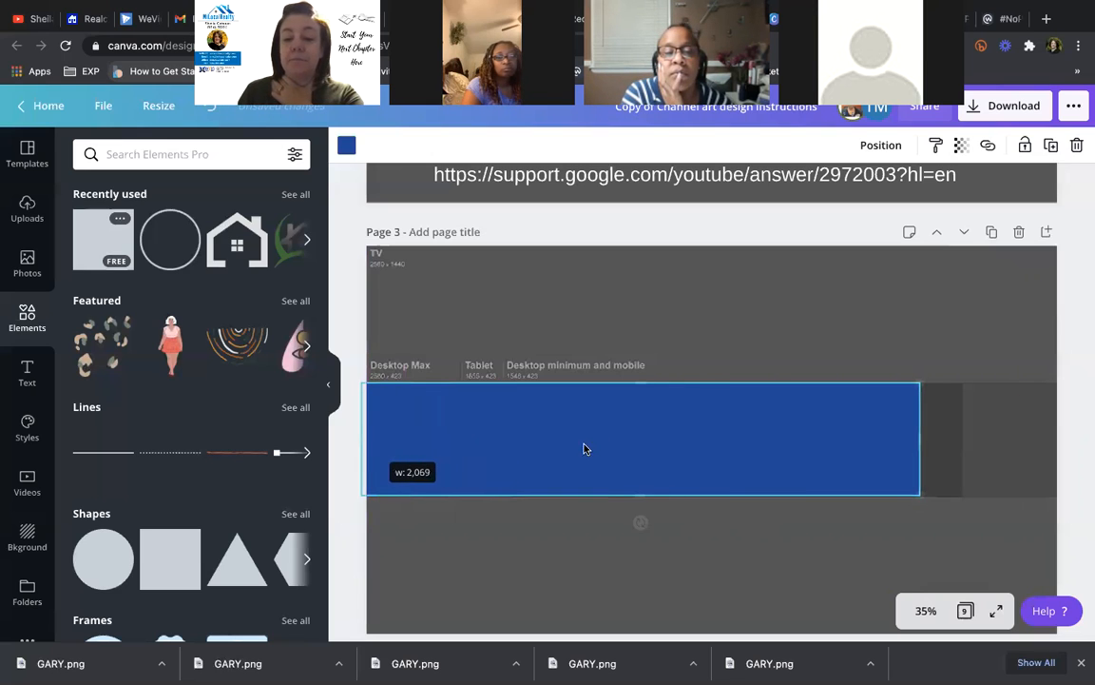
left_click_drag(922, 439, 1056, 435)
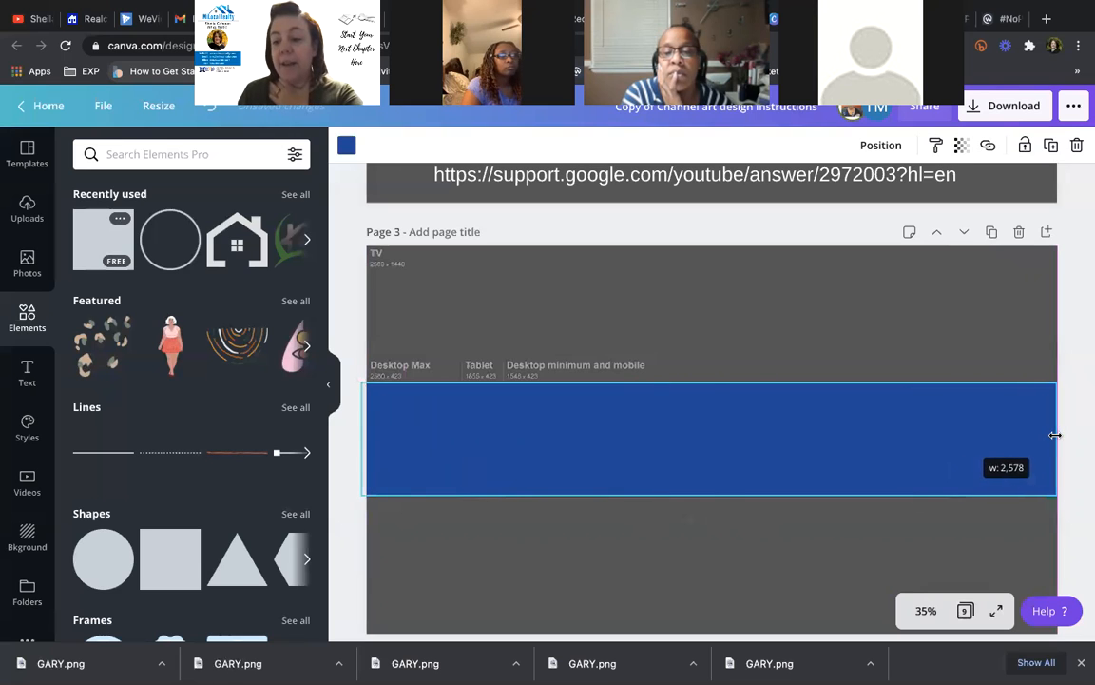
- Add a teal square from Document Colors, shorten it, and shift the blue band lower
left_click(98, 244)
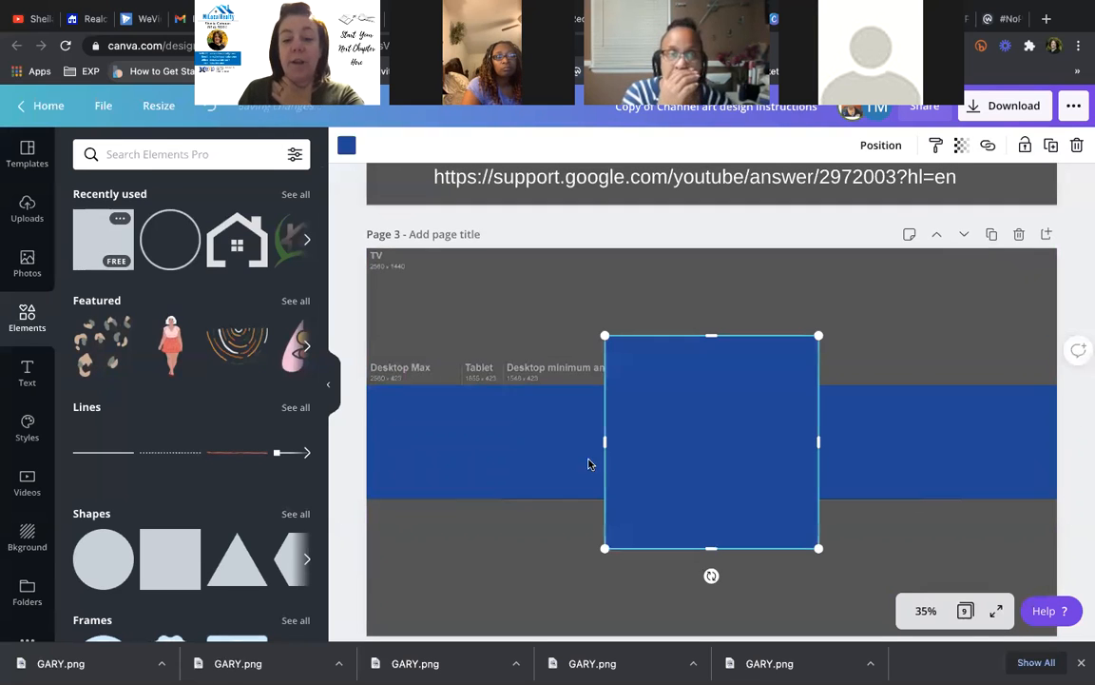
left_click(346, 145)
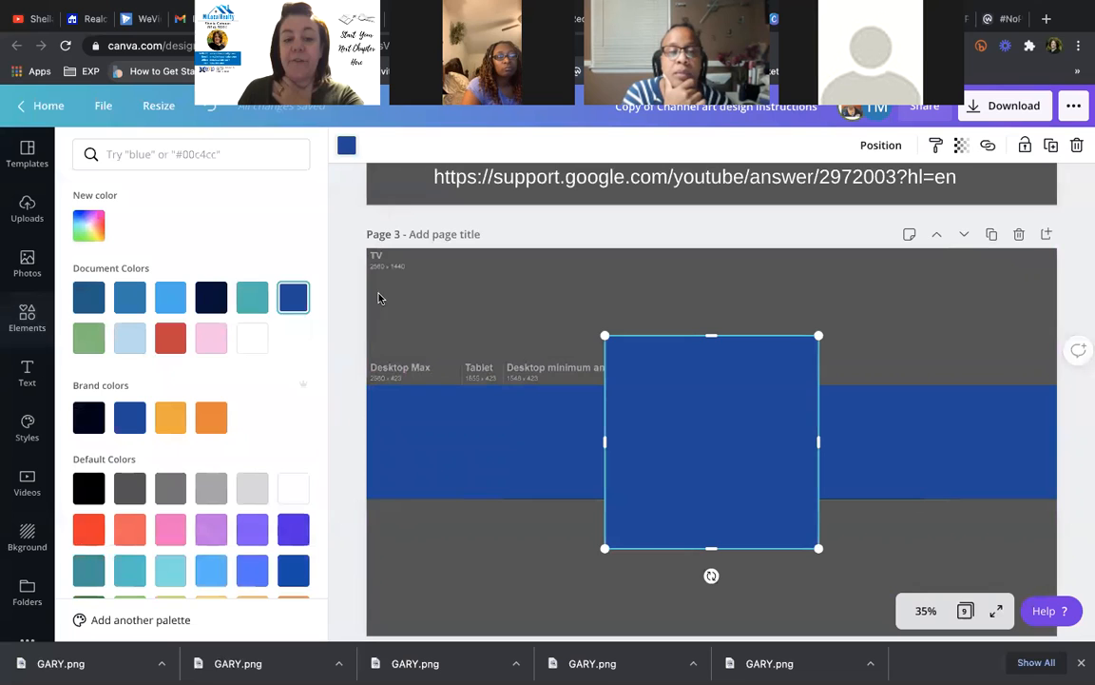
left_click(252, 297)
left_click_drag(707, 335, 710, 384)
left_click(937, 454)
left_click_drag(920, 449, 924, 508)
- Resize the teal rectangle to fill the central 1546 x 423 safe zone at band height
left_click(648, 461)
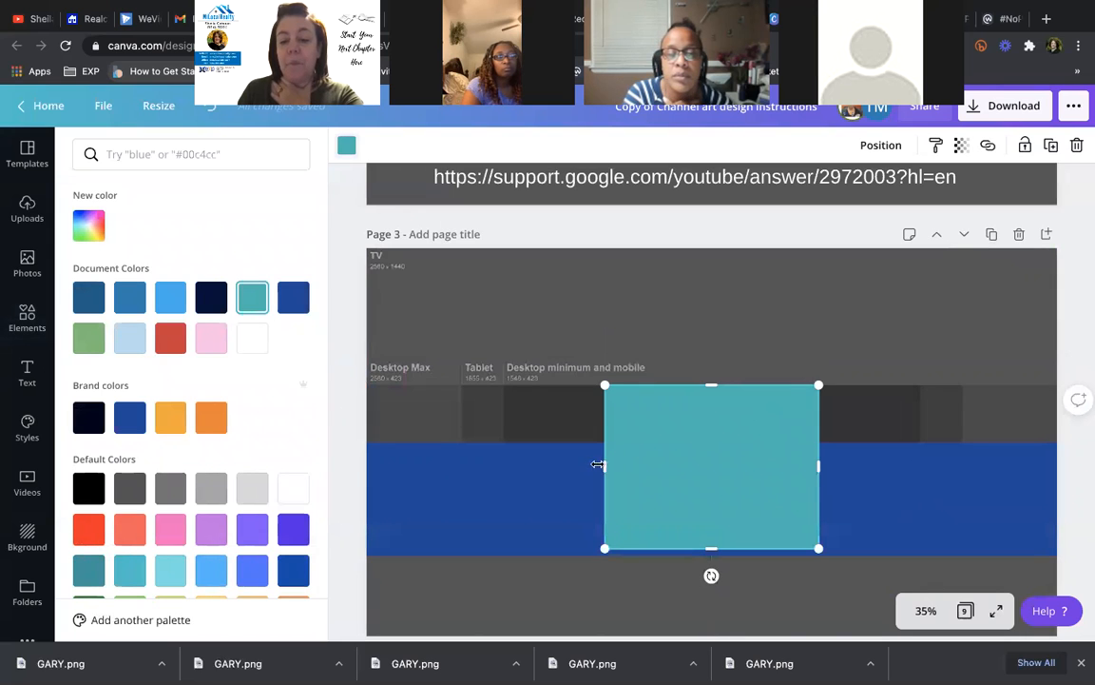
left_click_drag(582, 465, 504, 465)
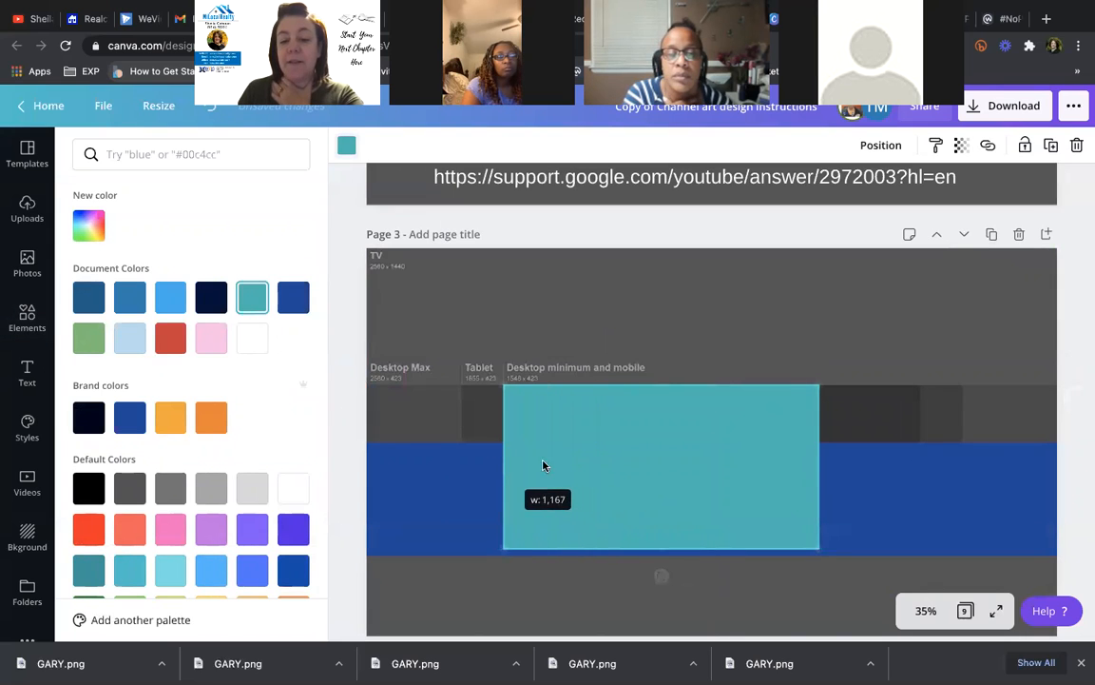
left_click_drag(821, 465, 923, 462)
left_click(916, 459)
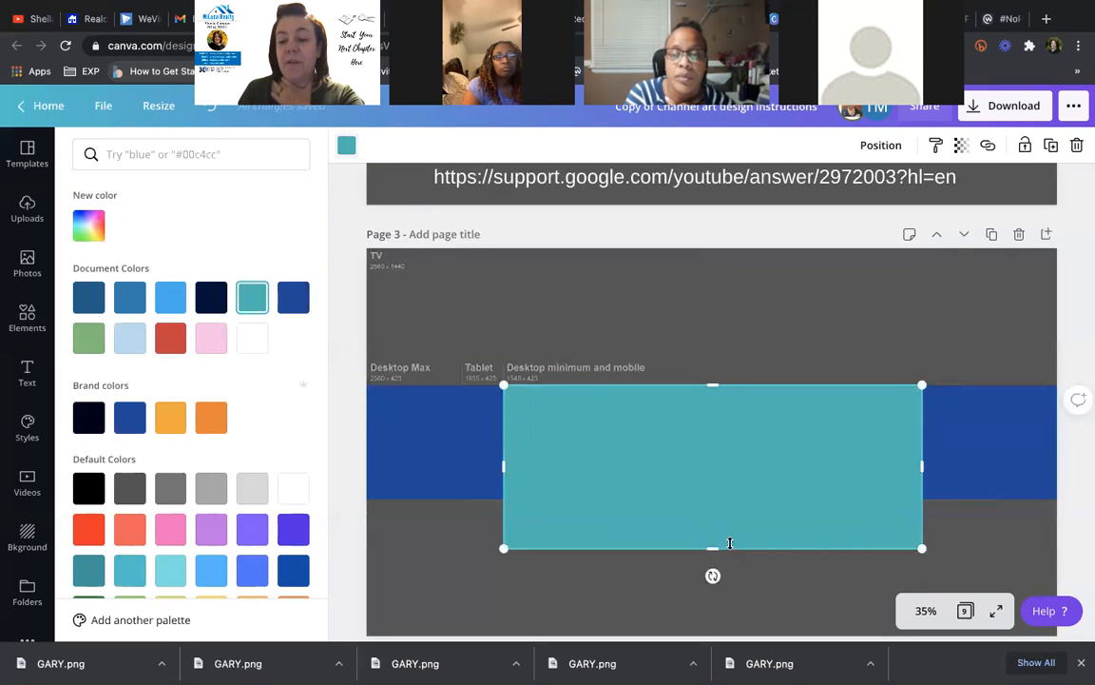
left_click_drag(708, 548, 711, 500)
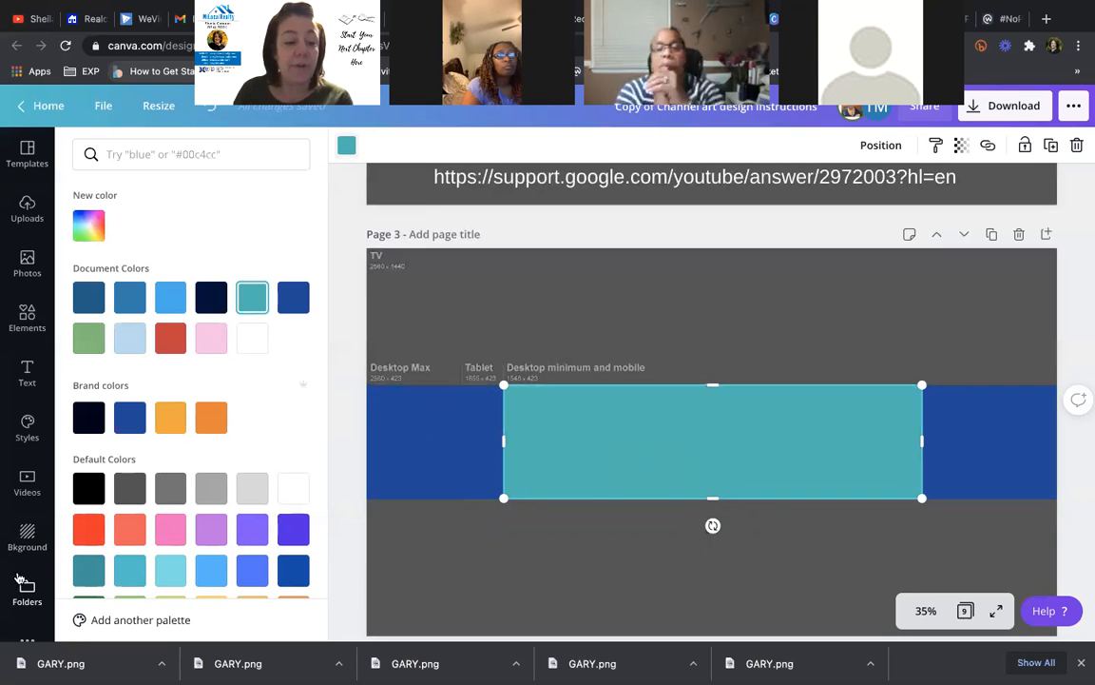
- Apply the blue sky image as page background, undo it, and return to Elements
scroll(19, 574, "down", 1)
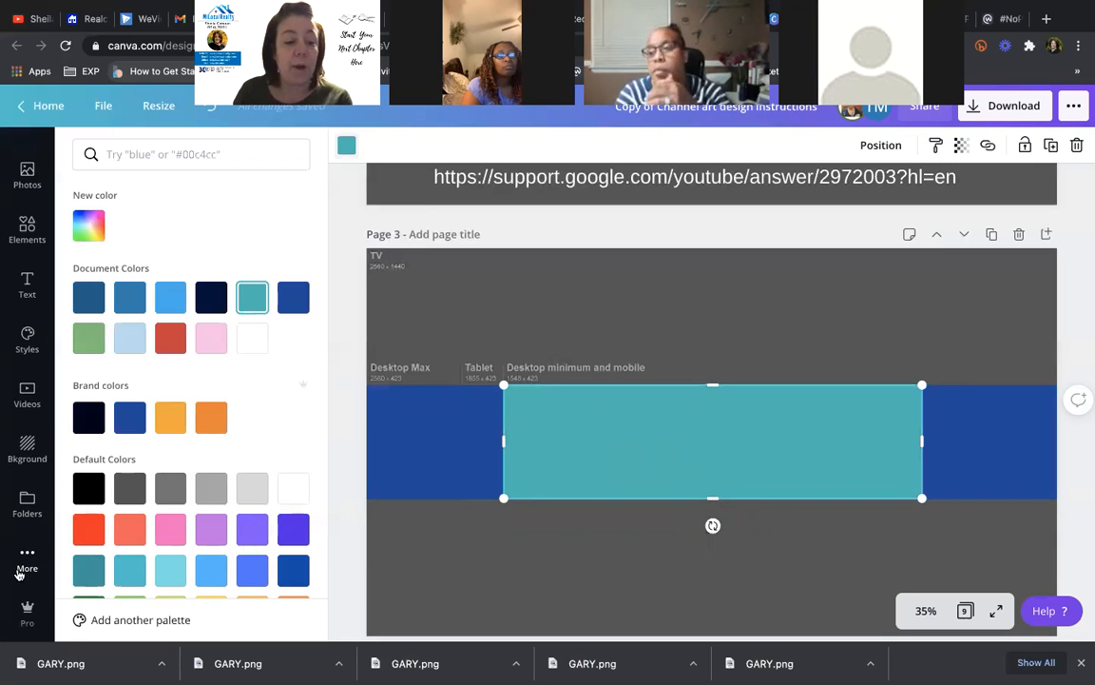
left_click(26, 449)
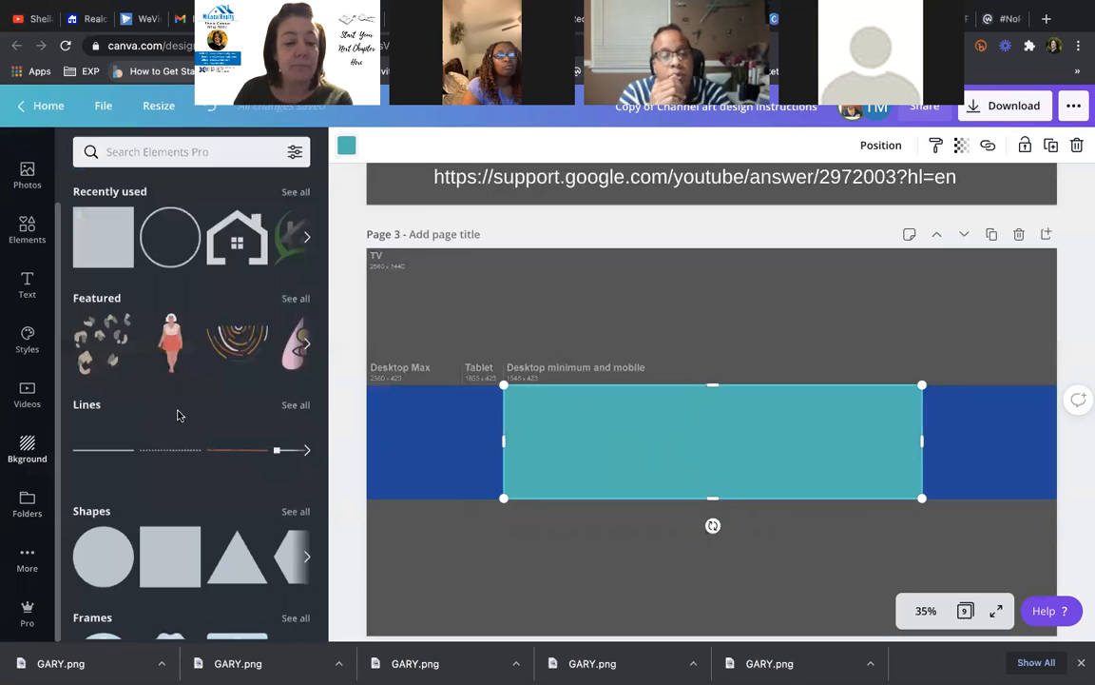
scroll(196, 423, "down", 2)
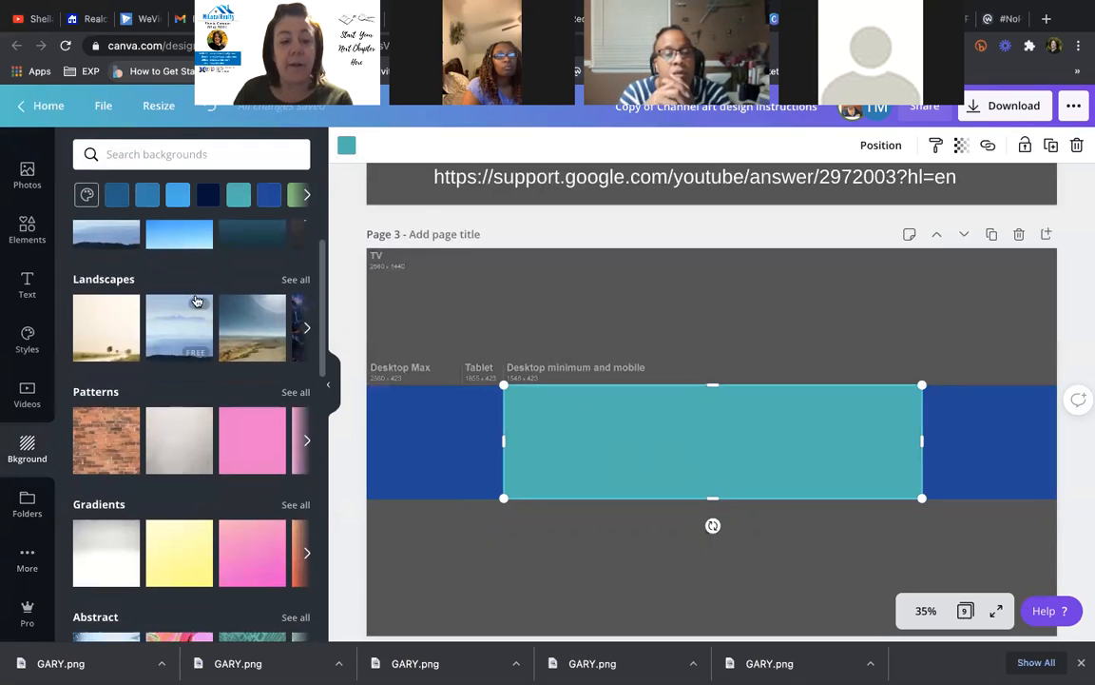
scroll(187, 295, "up", 2)
left_click(174, 275)
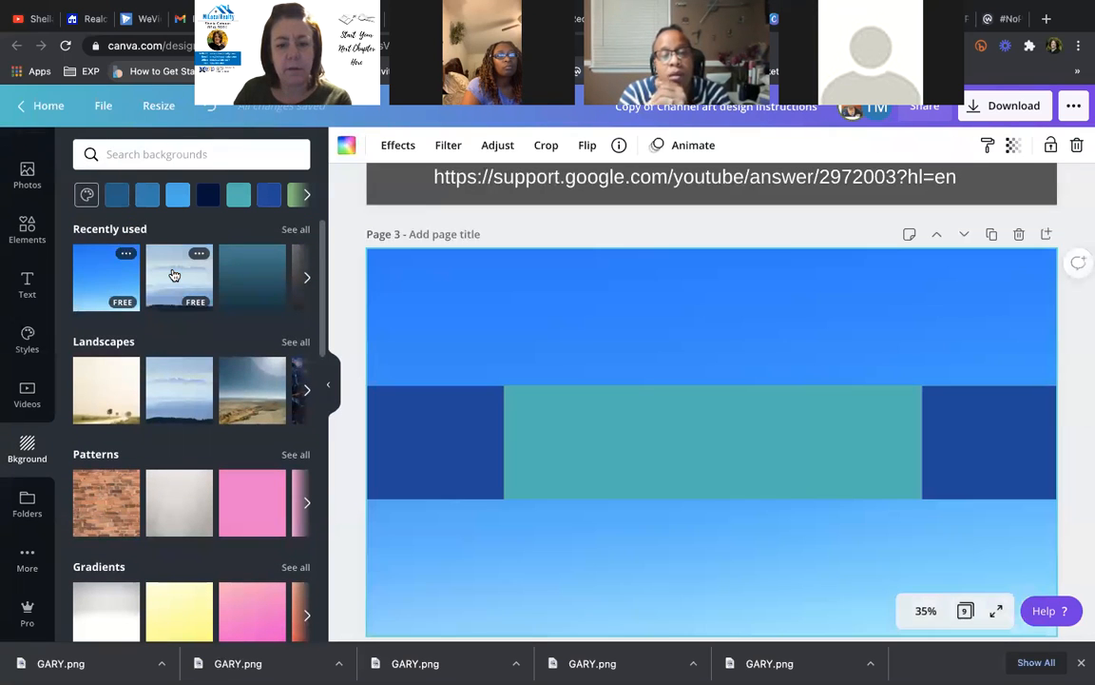
left_click(210, 107)
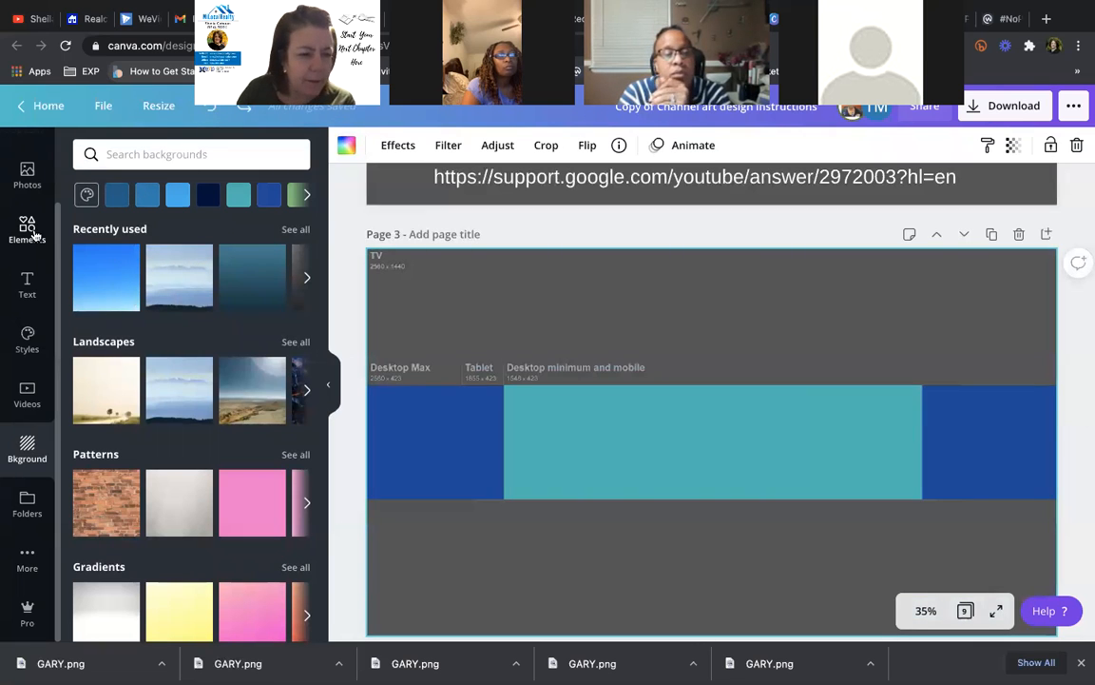
left_click(31, 231)
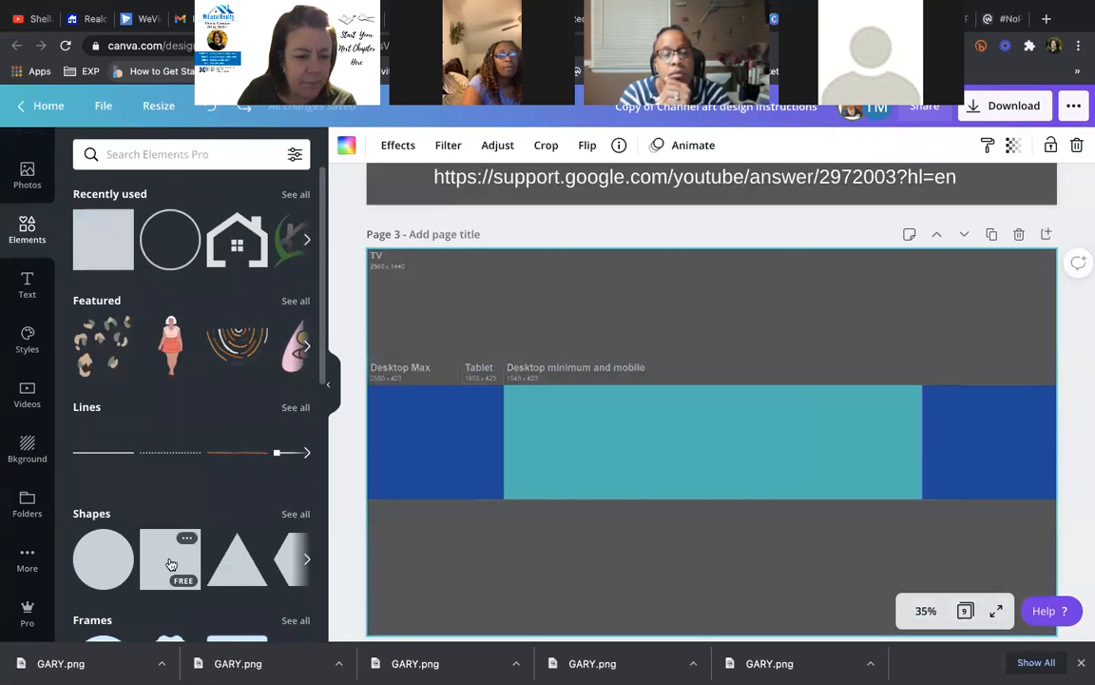
- Add a square shape and delete it again
left_click(171, 564)
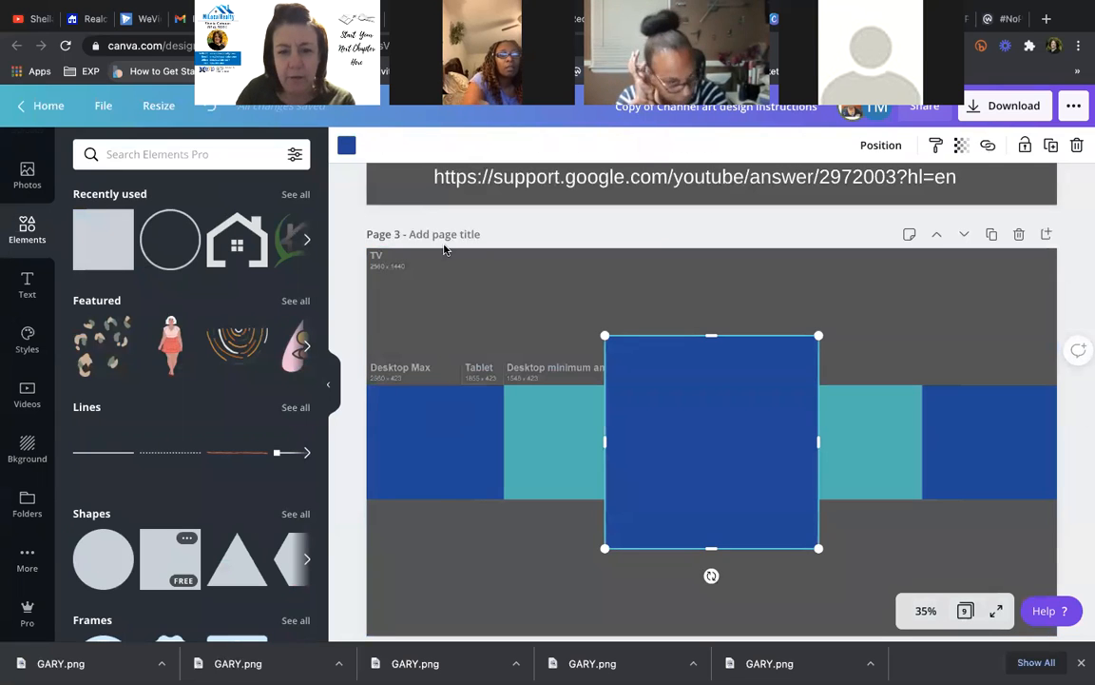
key("Delete")
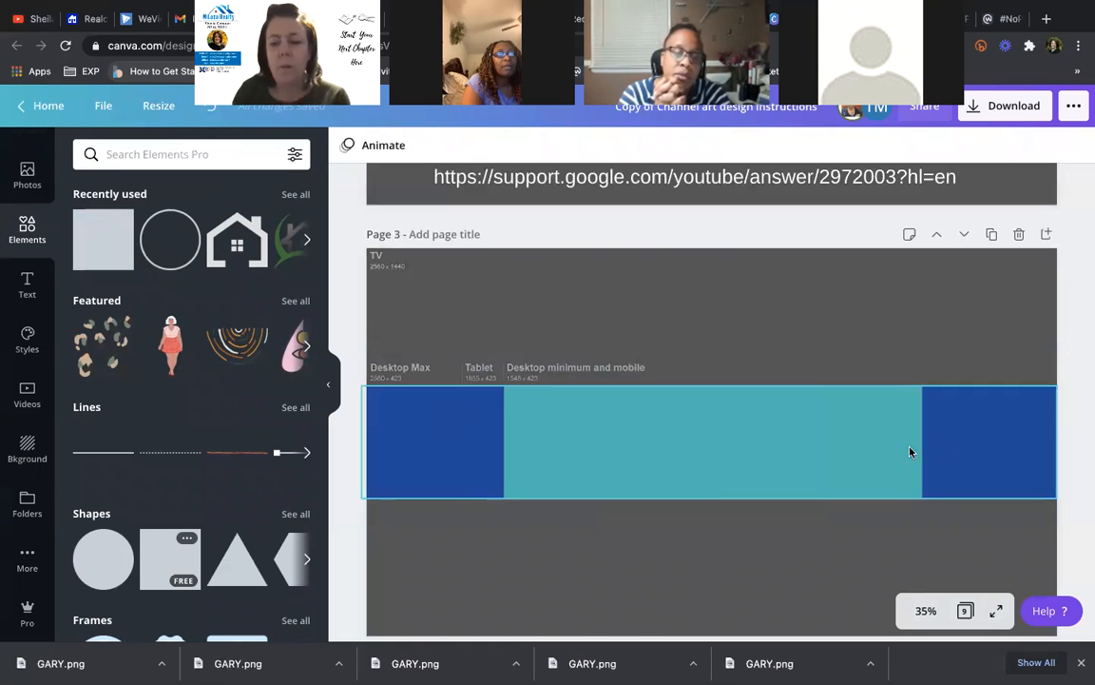
mouse_move(1086, 476)
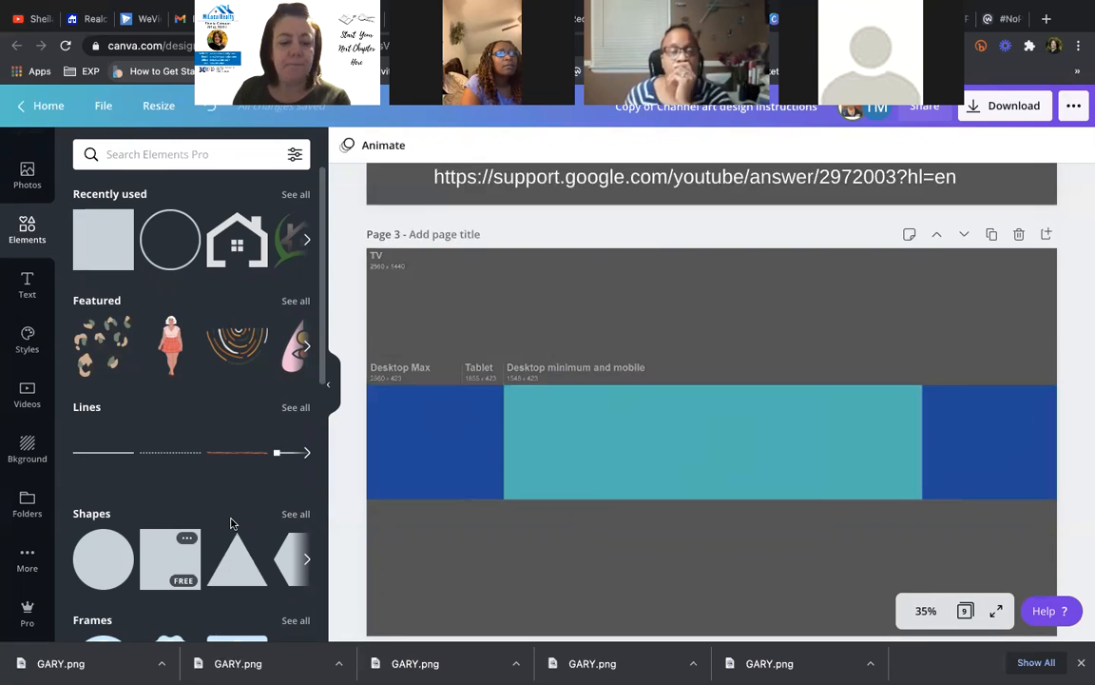
scroll(225, 523, "down", 10)
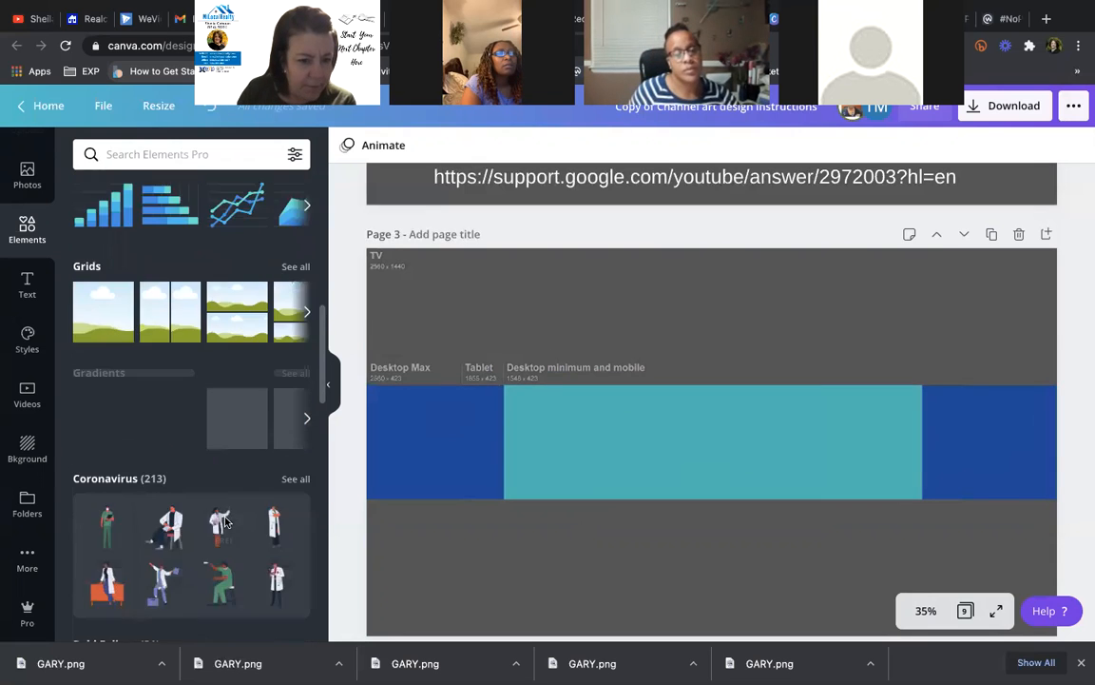
scroll(226, 521, "up", 5)
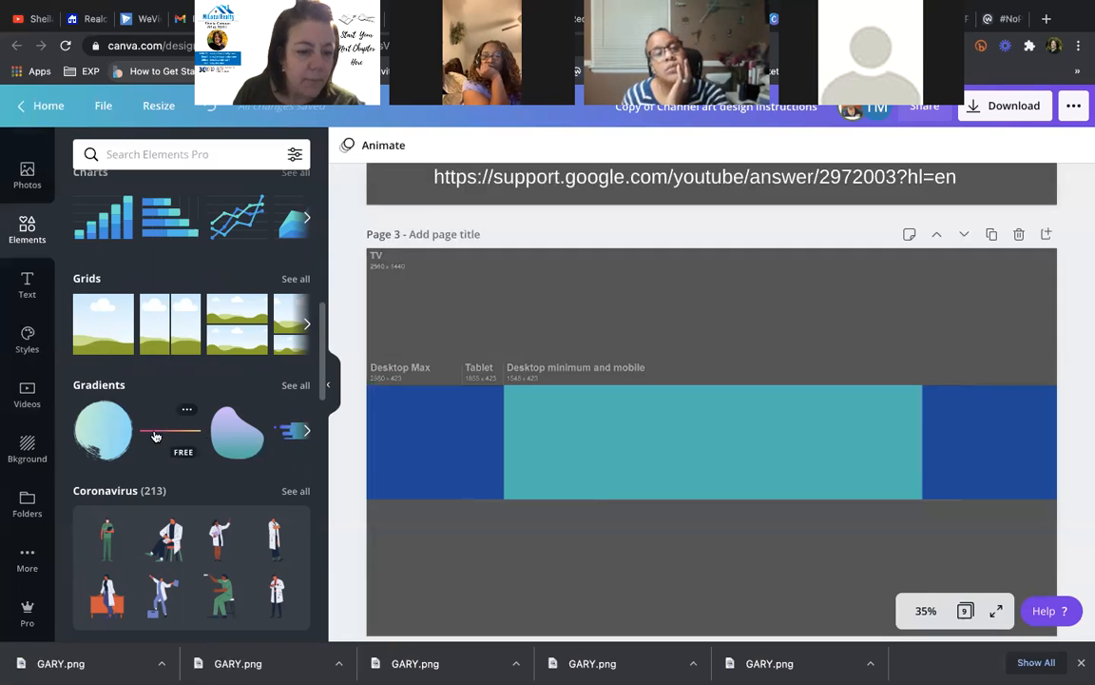
- Show all Gradients elements, add and shrink a gradient rectangle, then delete it
left_click(295, 385)
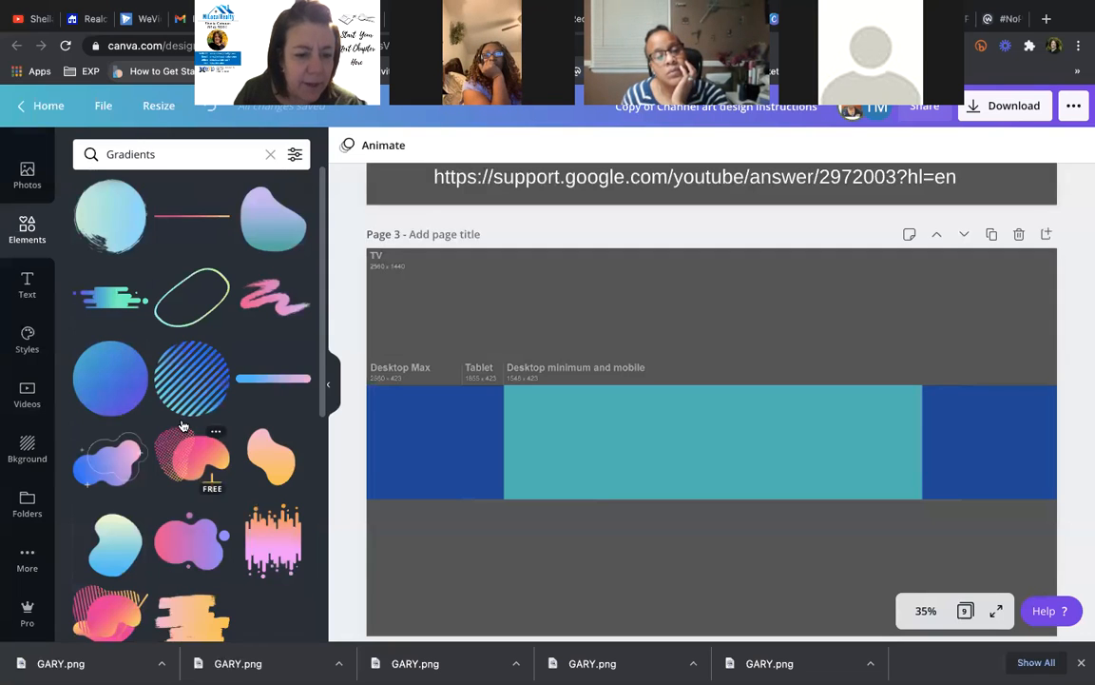
scroll(133, 438, "down", 5)
scroll(131, 438, "down", 3)
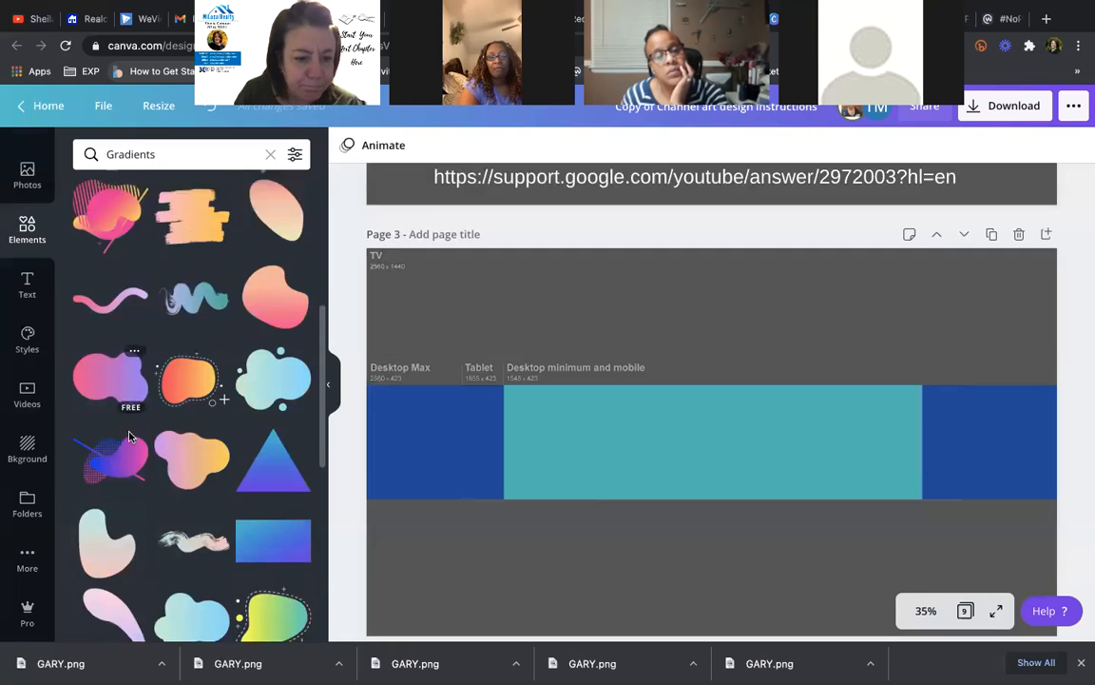
left_click(262, 360)
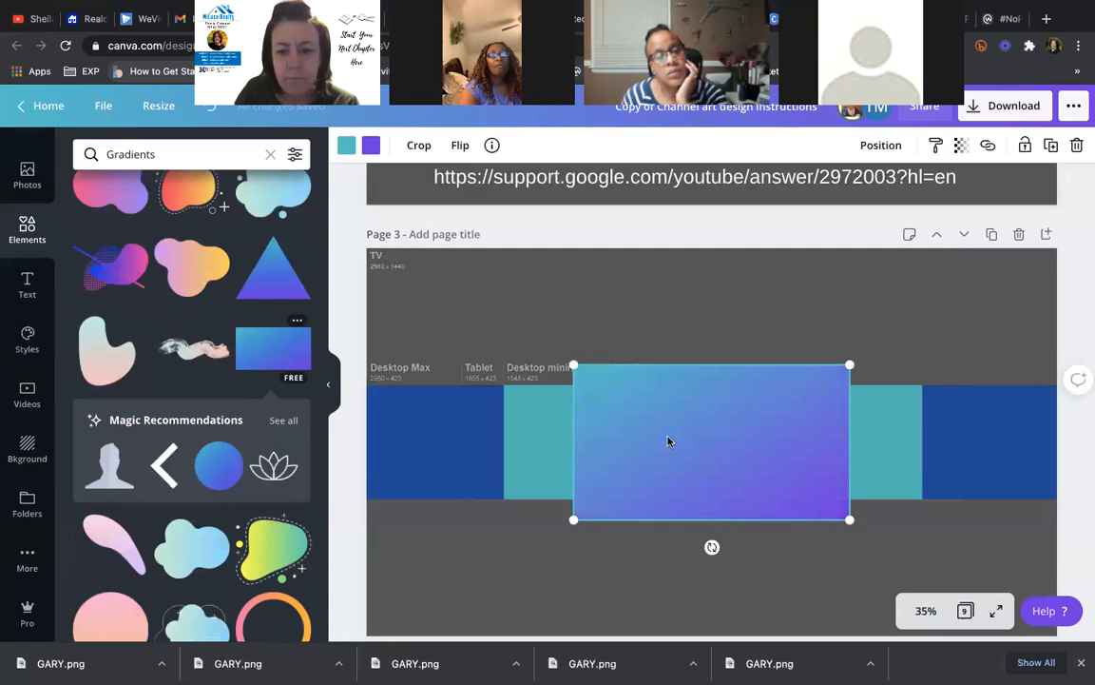
left_click_drag(574, 519, 615, 472)
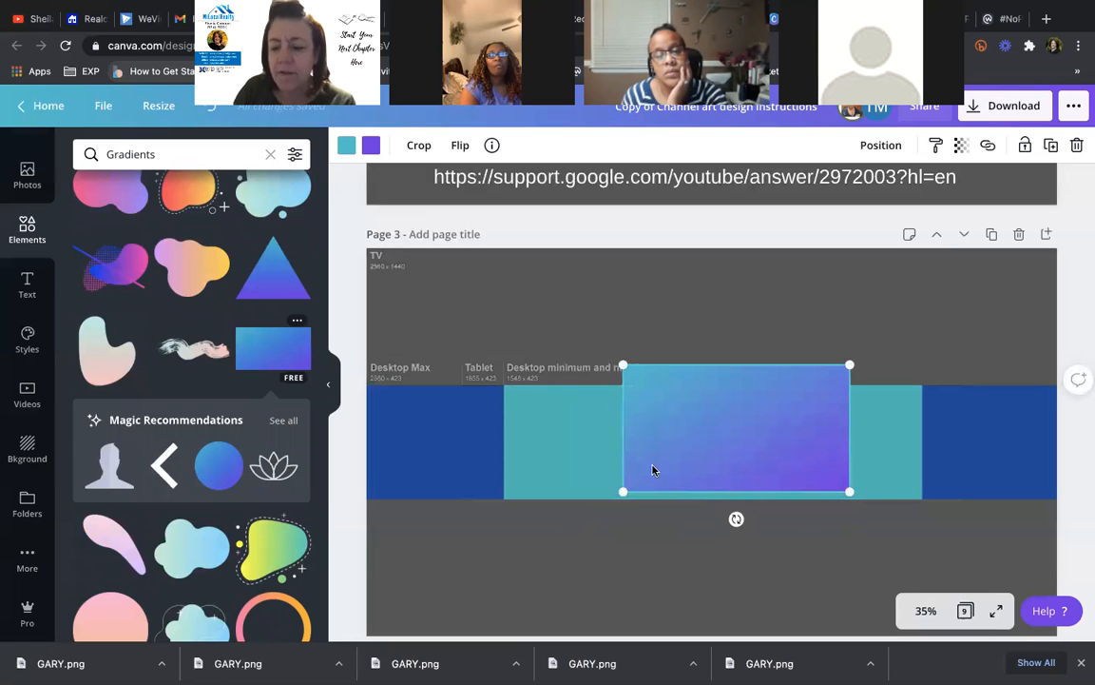
key("Delete")
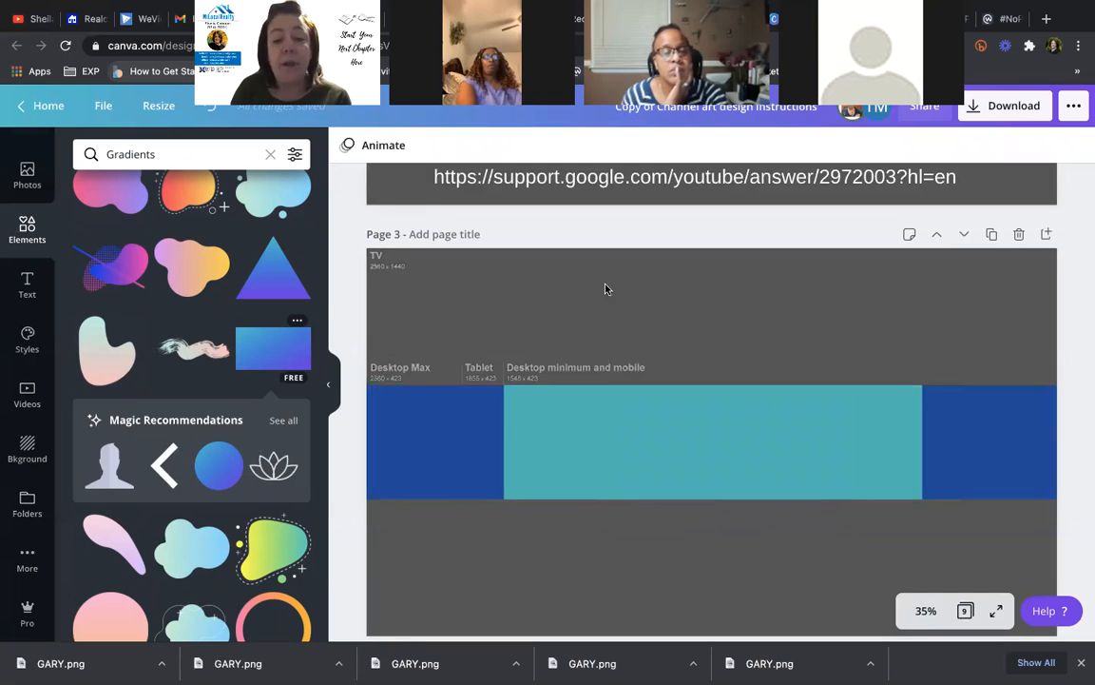
- Replace the desert background with a photo from a 'city' search and open its Adjust settings
left_click(23, 451)
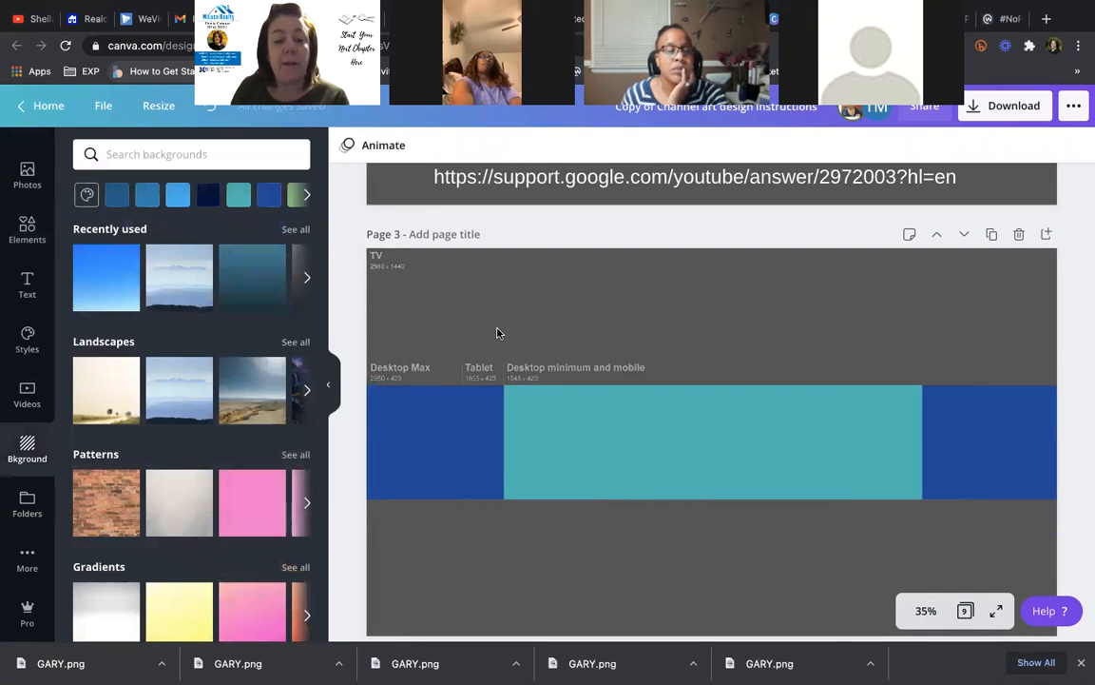
left_click_drag(250, 400, 388, 347)
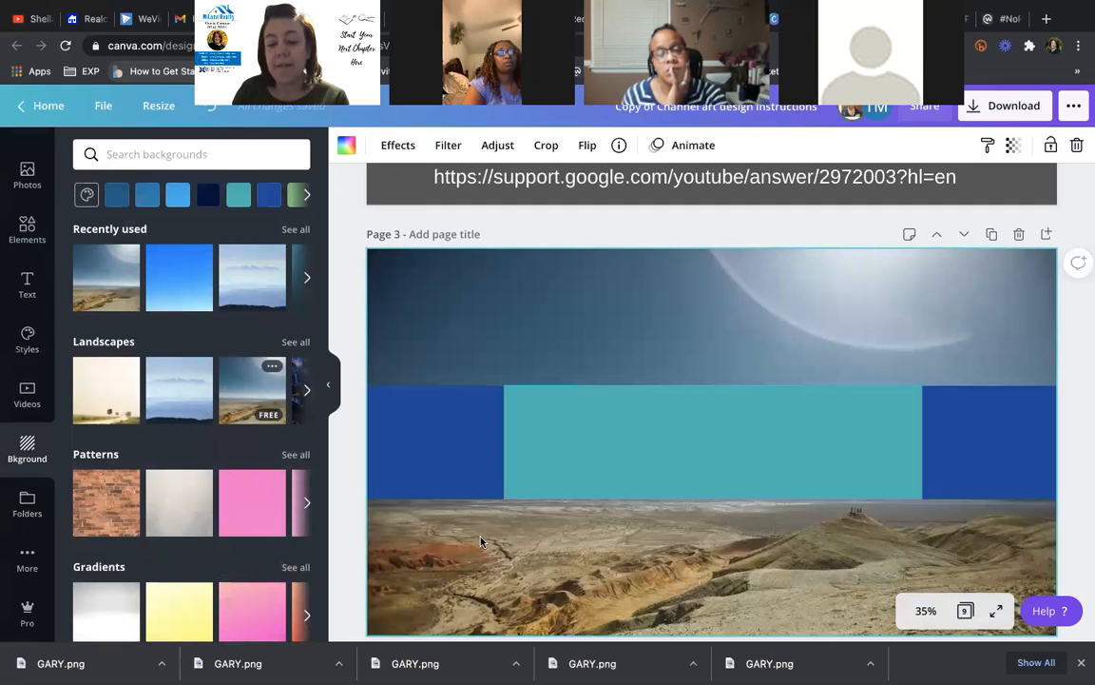
left_click(123, 155)
type("city")
key("Return")
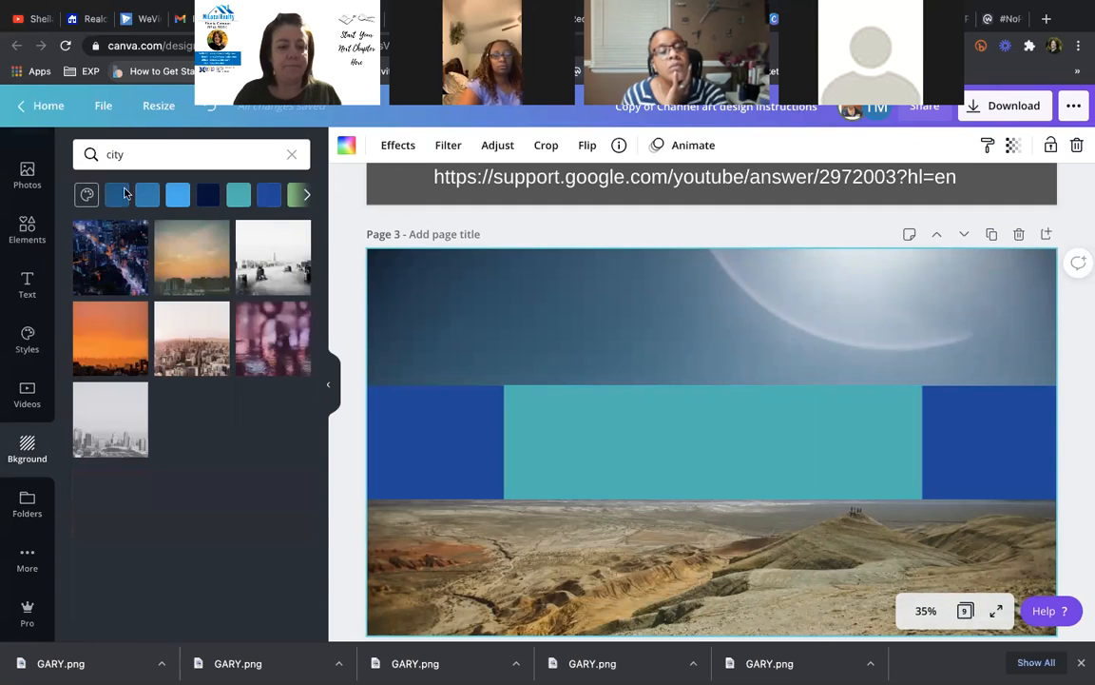
left_click_drag(428, 330, 386, 353)
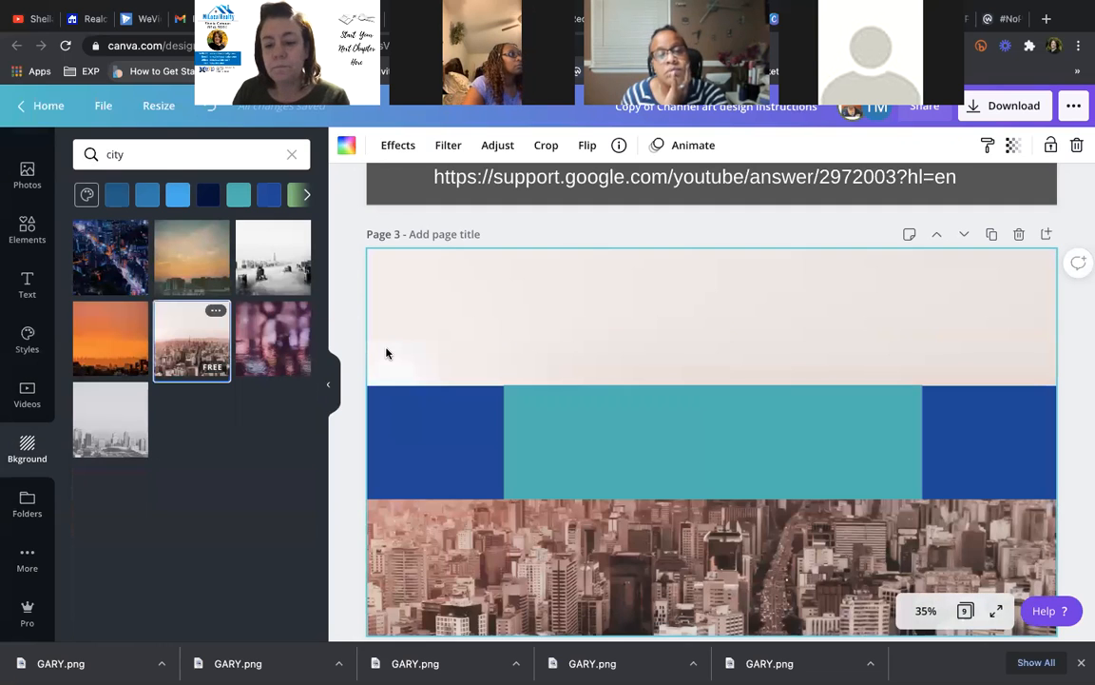
scroll(538, 452, "down", 2)
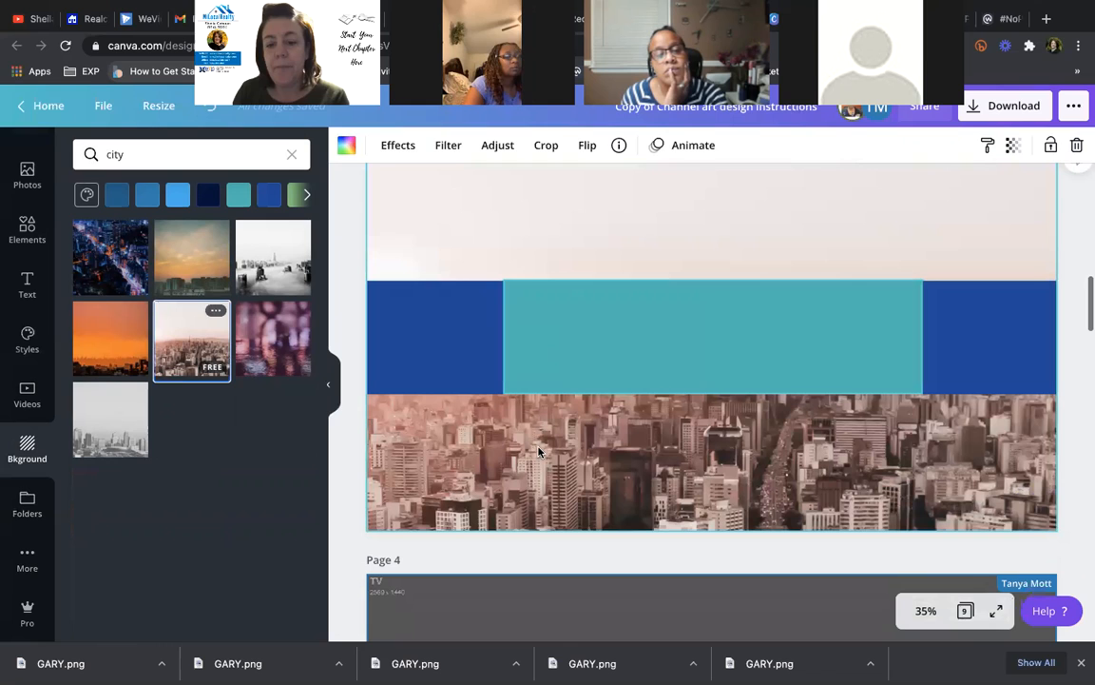
left_click(495, 145)
- Try a blur of 15 on the city photo background, then delete the photo from page 3
mouse_move(210, 306)
left_mouse_down()
mouse_move(223, 304)
mouse_move(213, 303)
left_mouse_up()
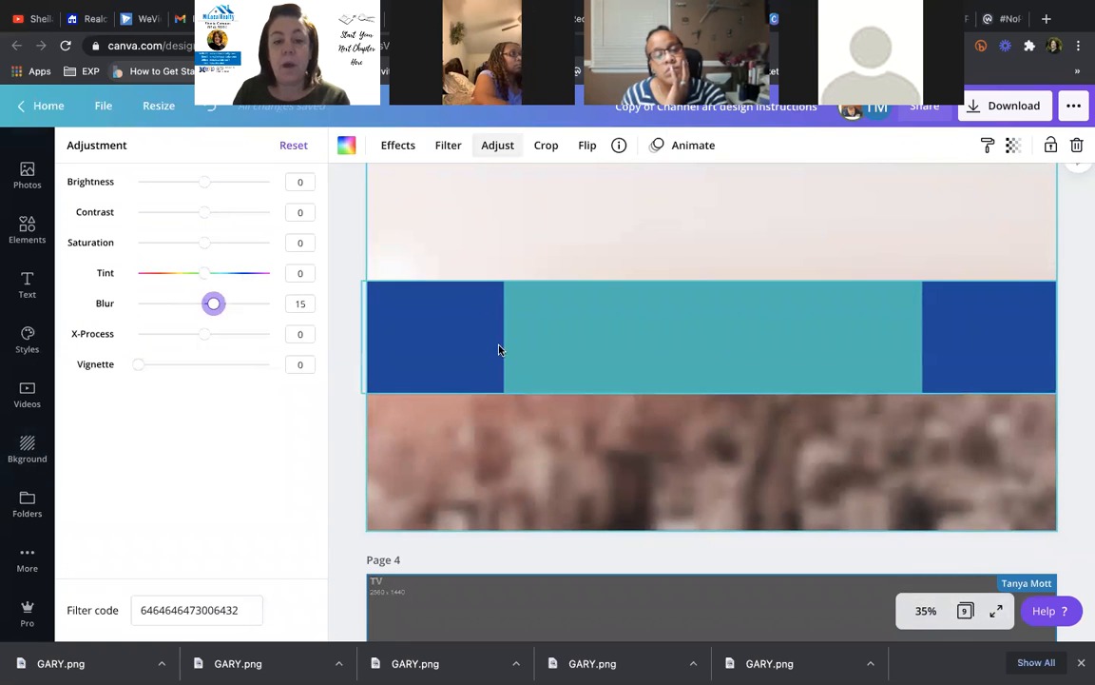
scroll(590, 290, "up", 2)
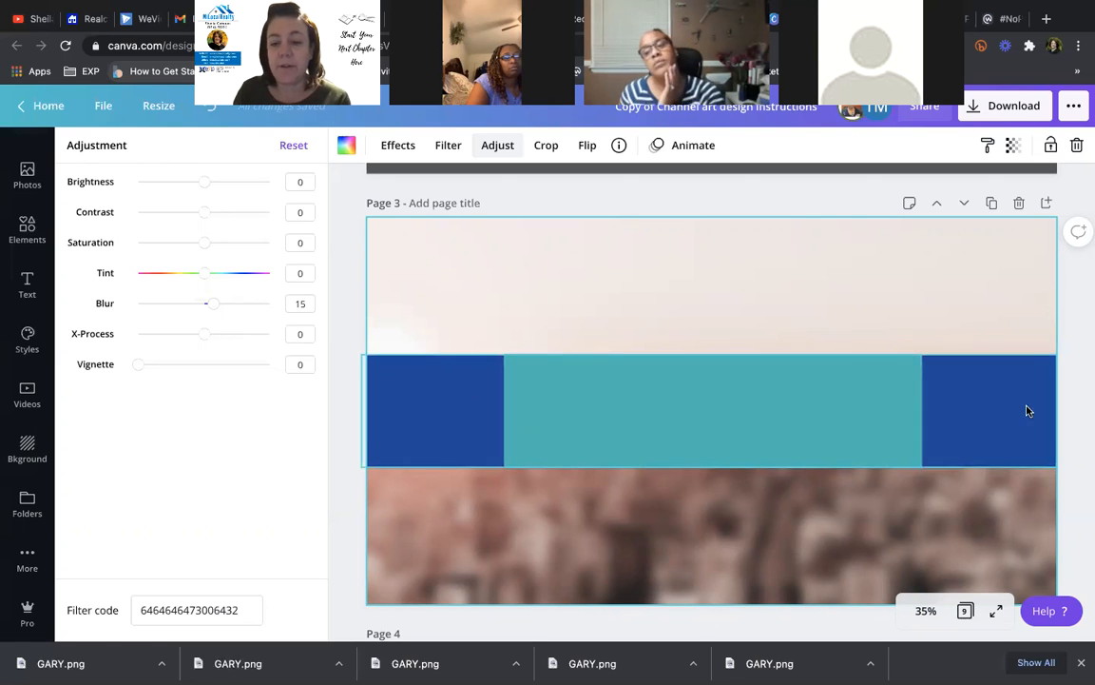
key("Delete")
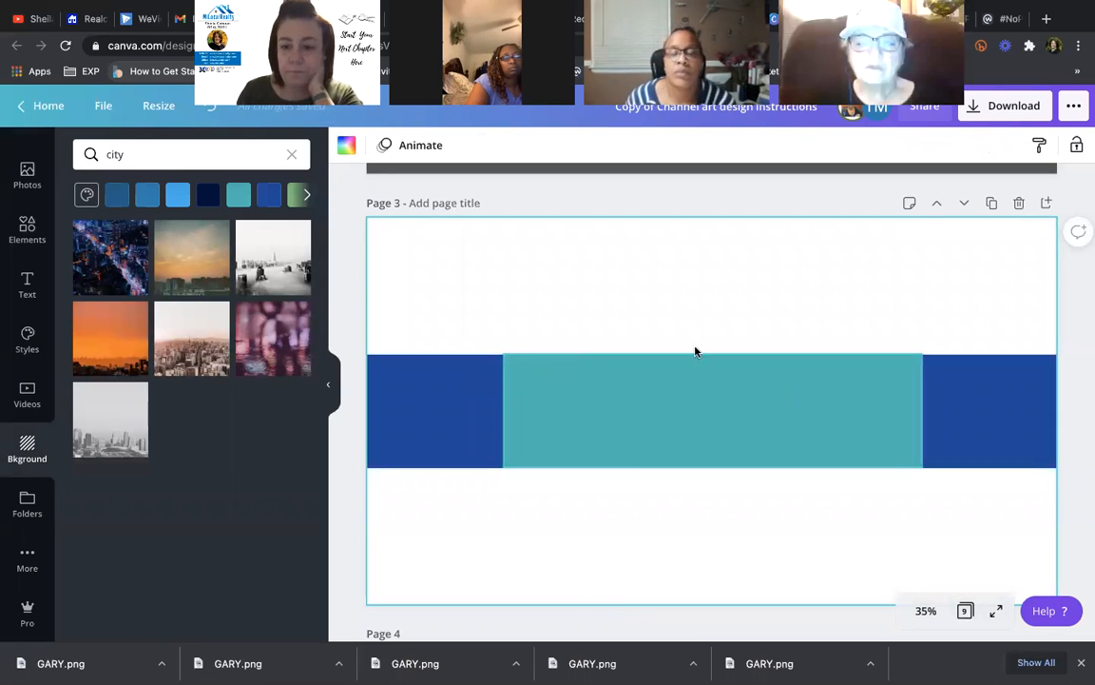
left_click(744, 390)
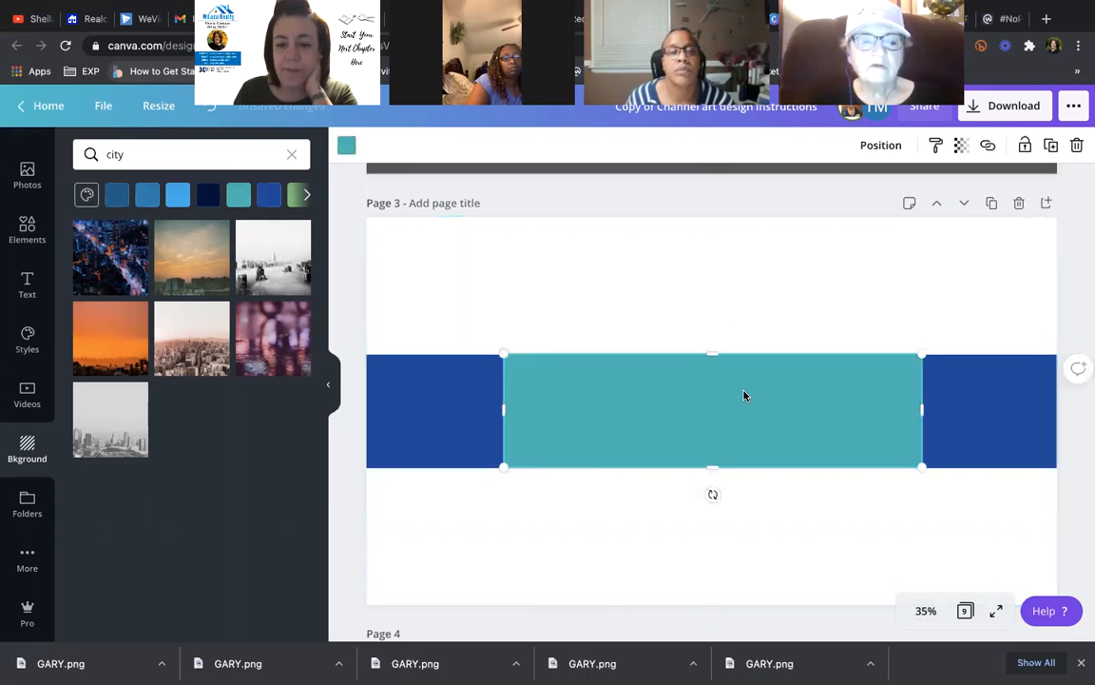
left_click_drag(713, 353, 713, 355)
left_click(699, 314)
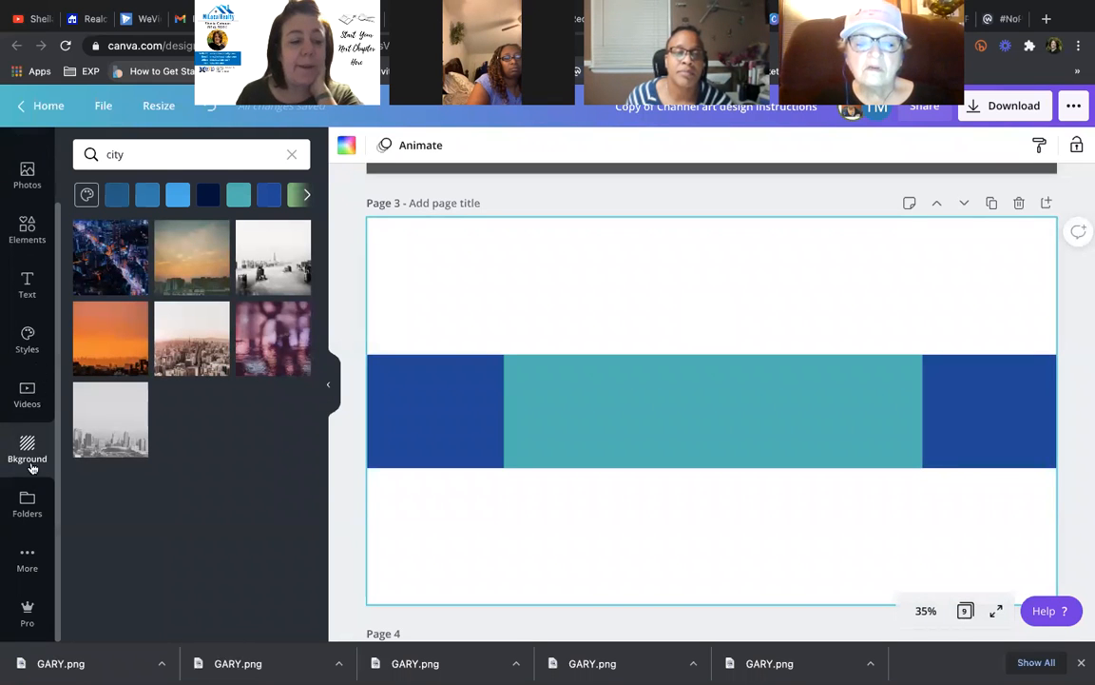
scroll(27, 191, "up", 2)
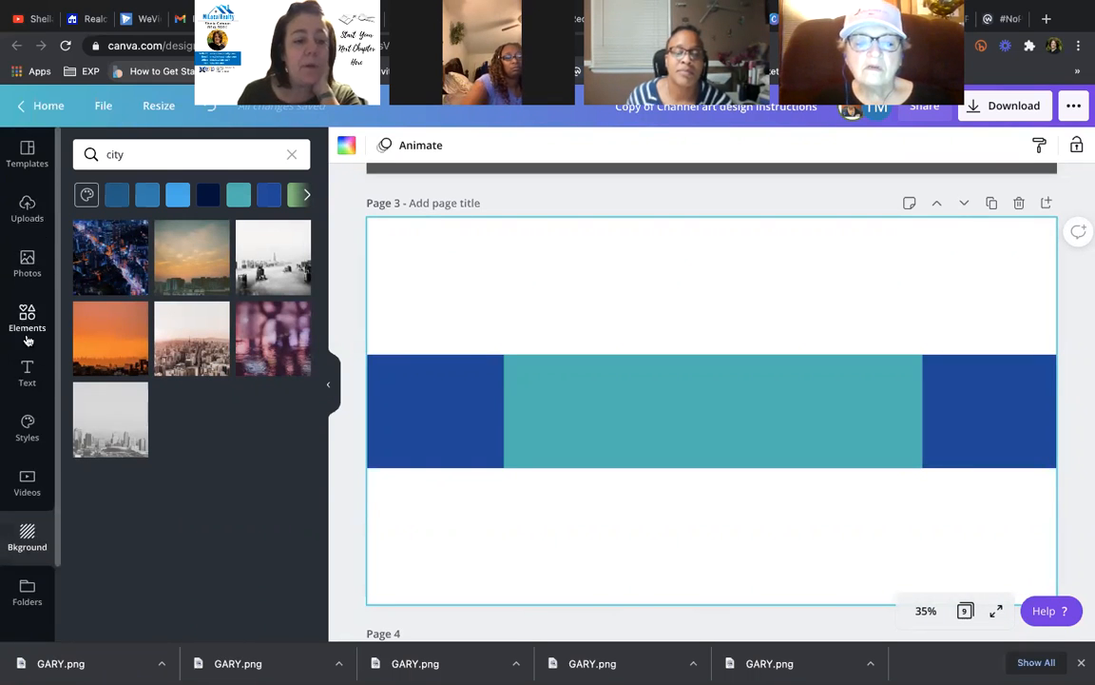
scroll(33, 563, "down", 2)
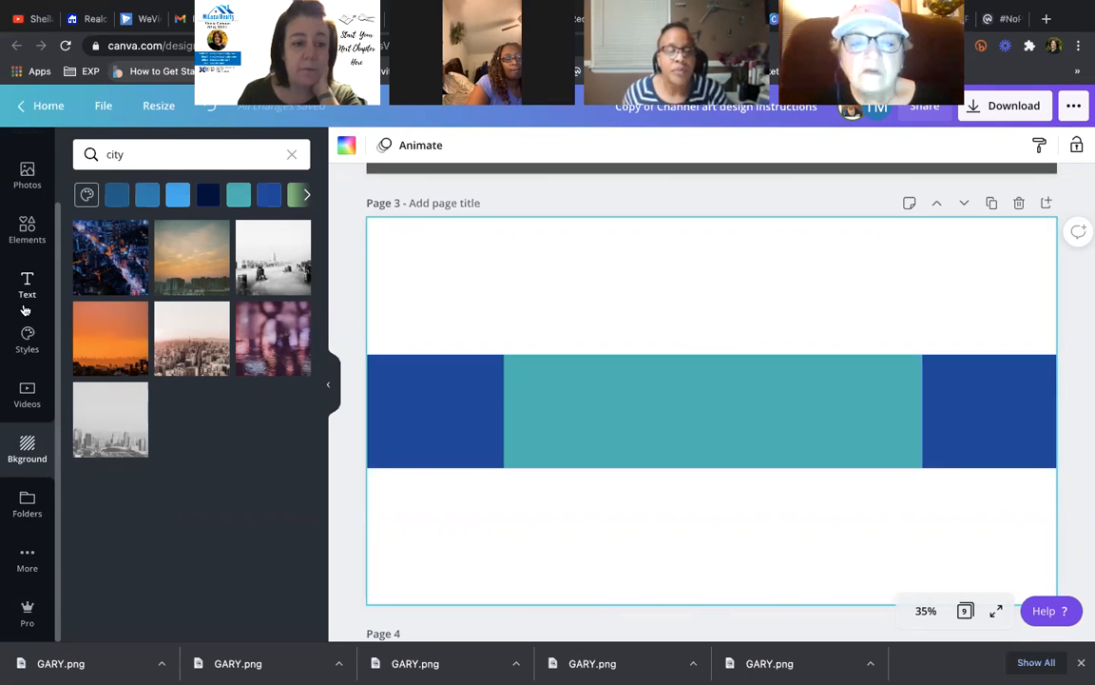
- Browse via More > Folders to the saved Agent Photos headshot folder
left_click(27, 569)
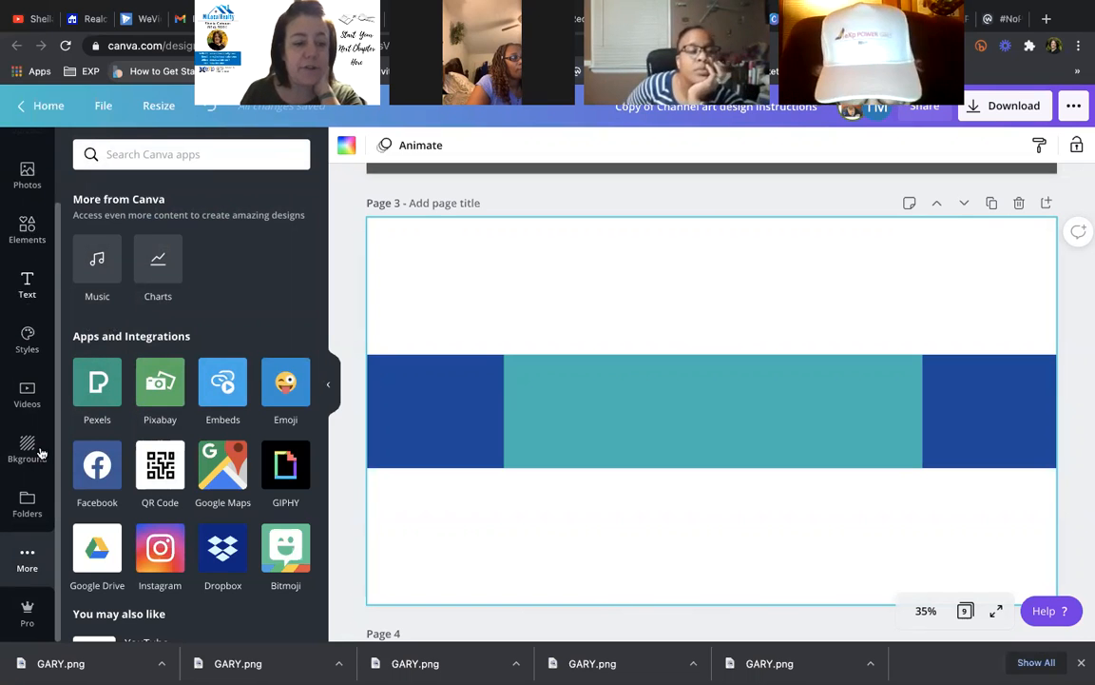
left_click(27, 504)
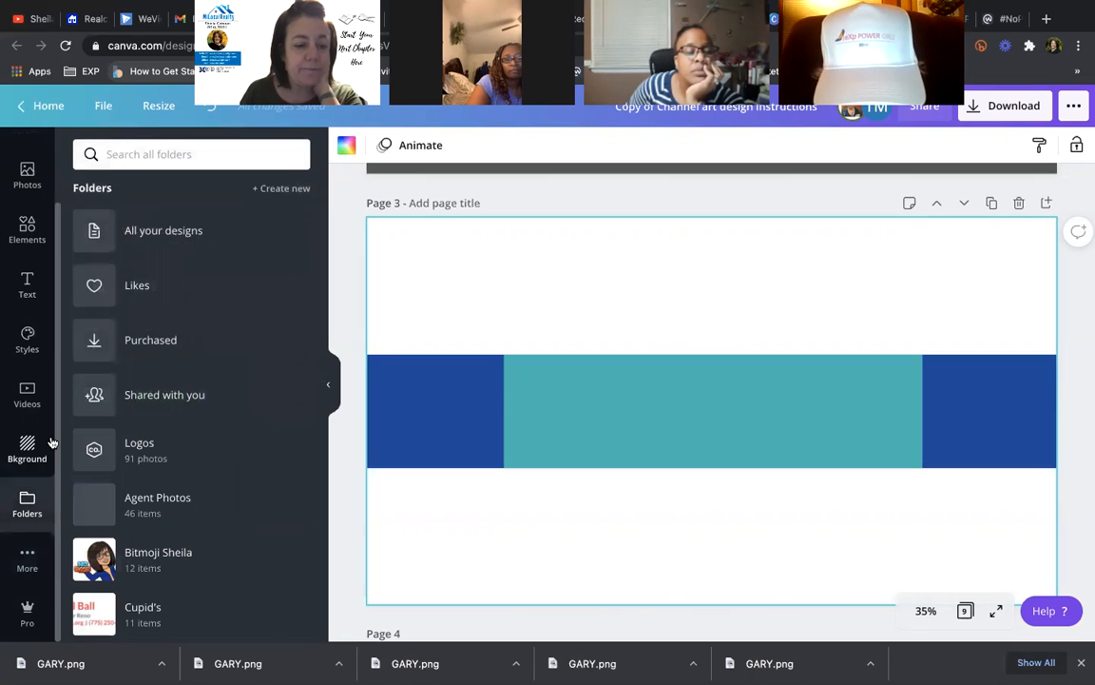
left_click(129, 513)
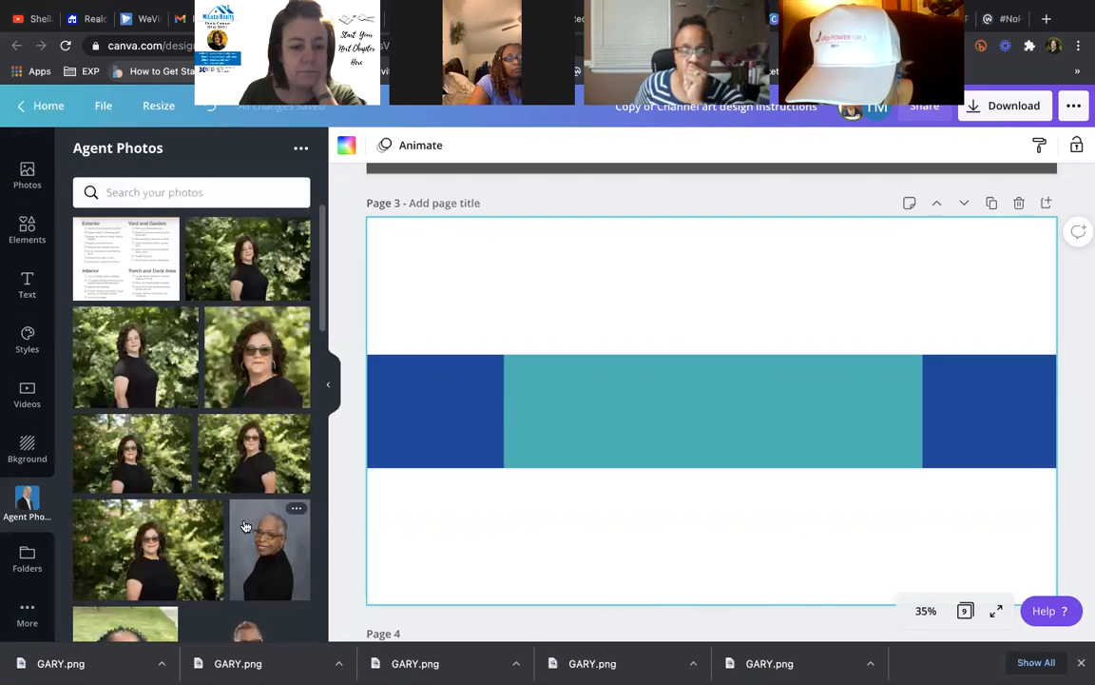
scroll(245, 526, "down", 5)
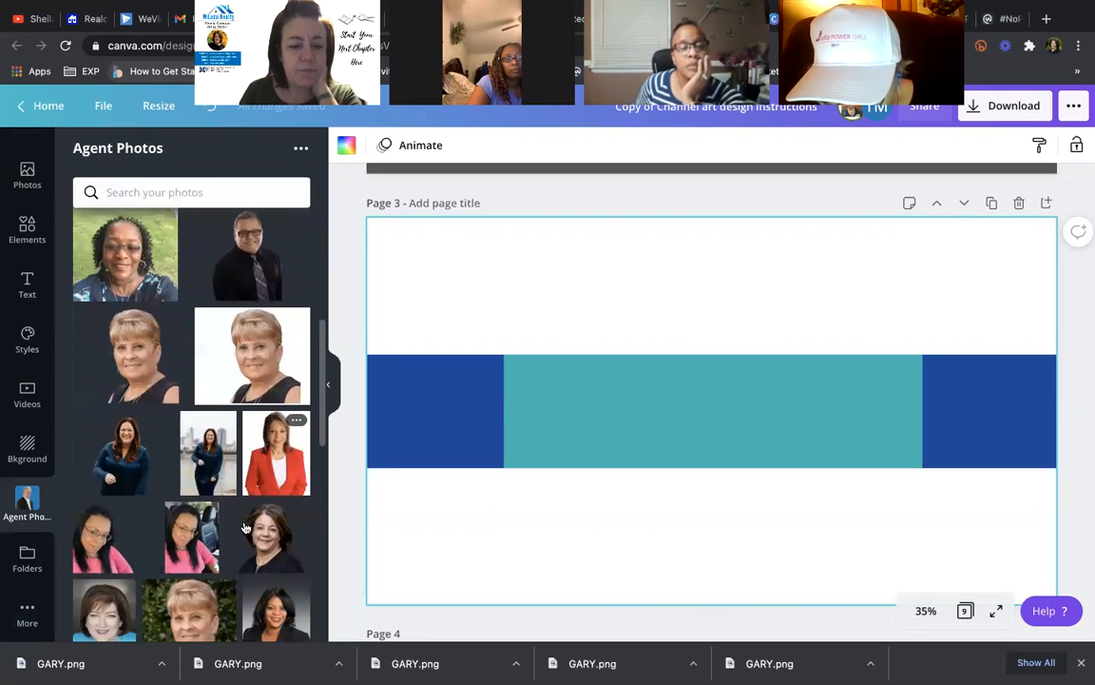
- Add the agent headshot, shrink it, and place it on the teal band's right side
left_click(250, 527)
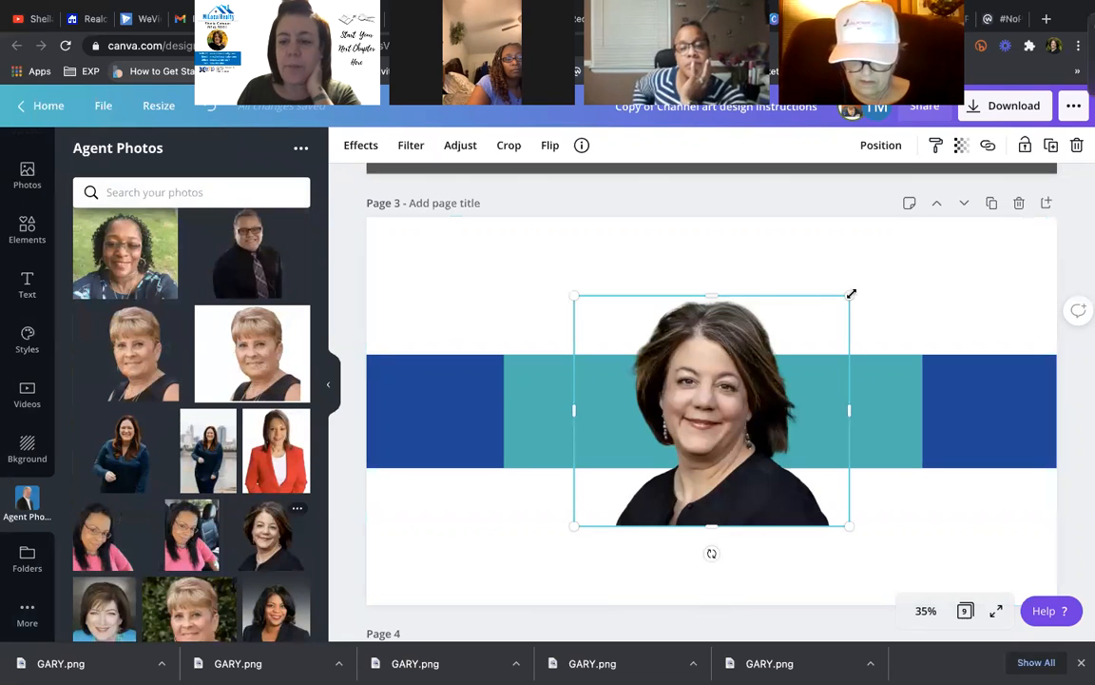
left_click_drag(843, 305, 776, 357)
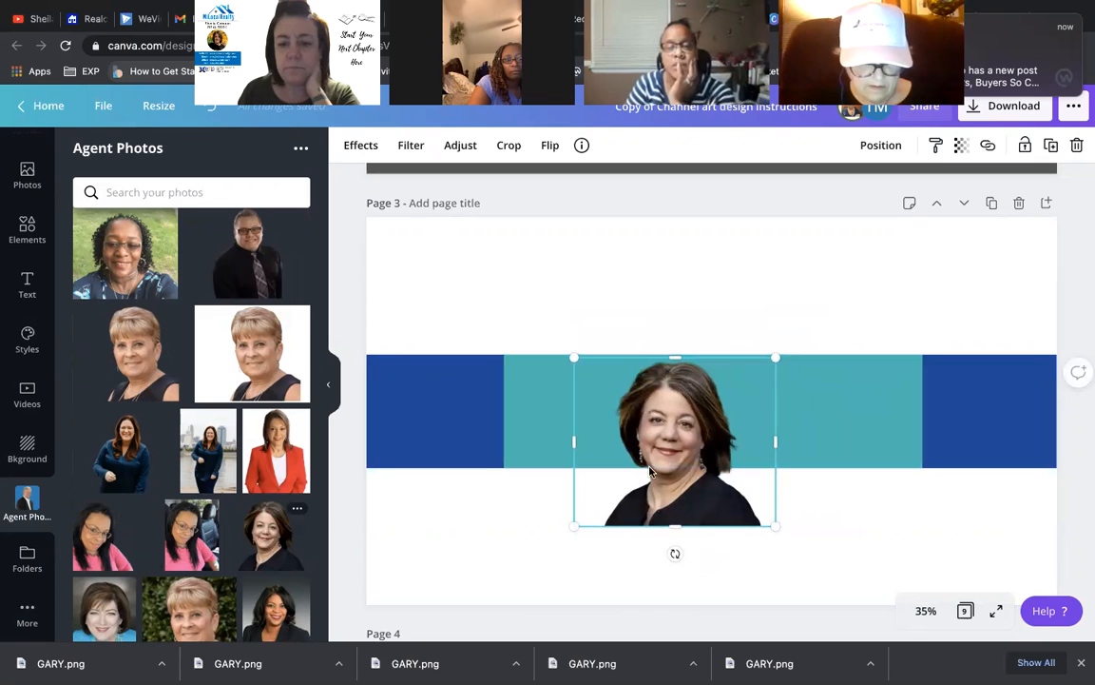
left_click_drag(577, 519, 661, 458)
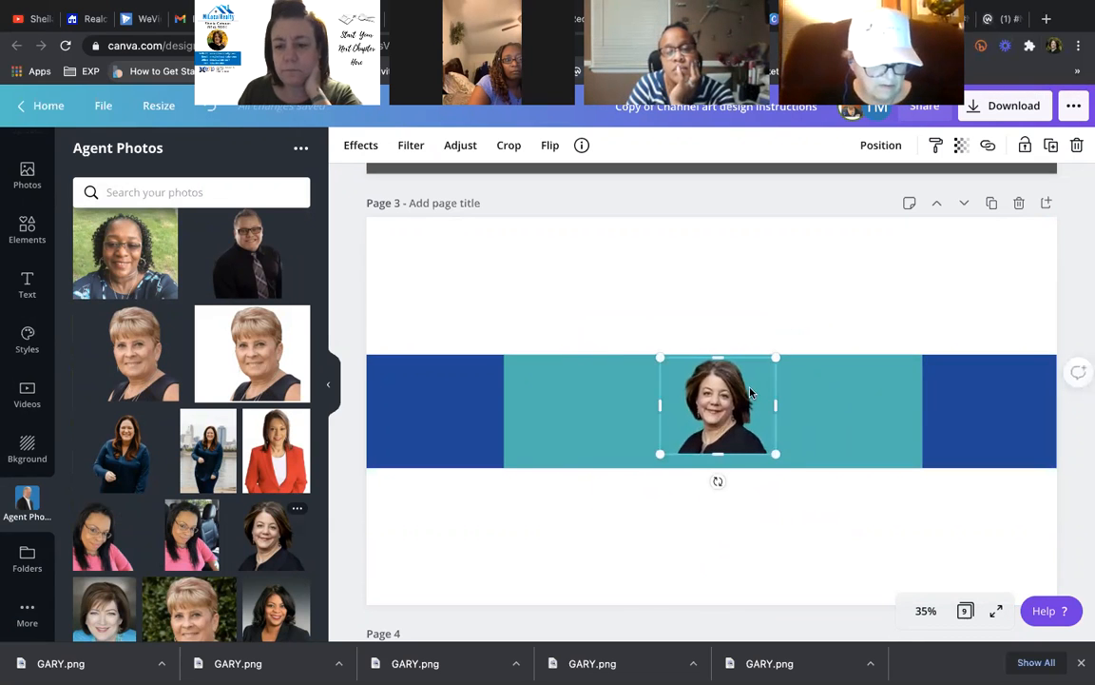
left_click_drag(727, 400, 849, 411)
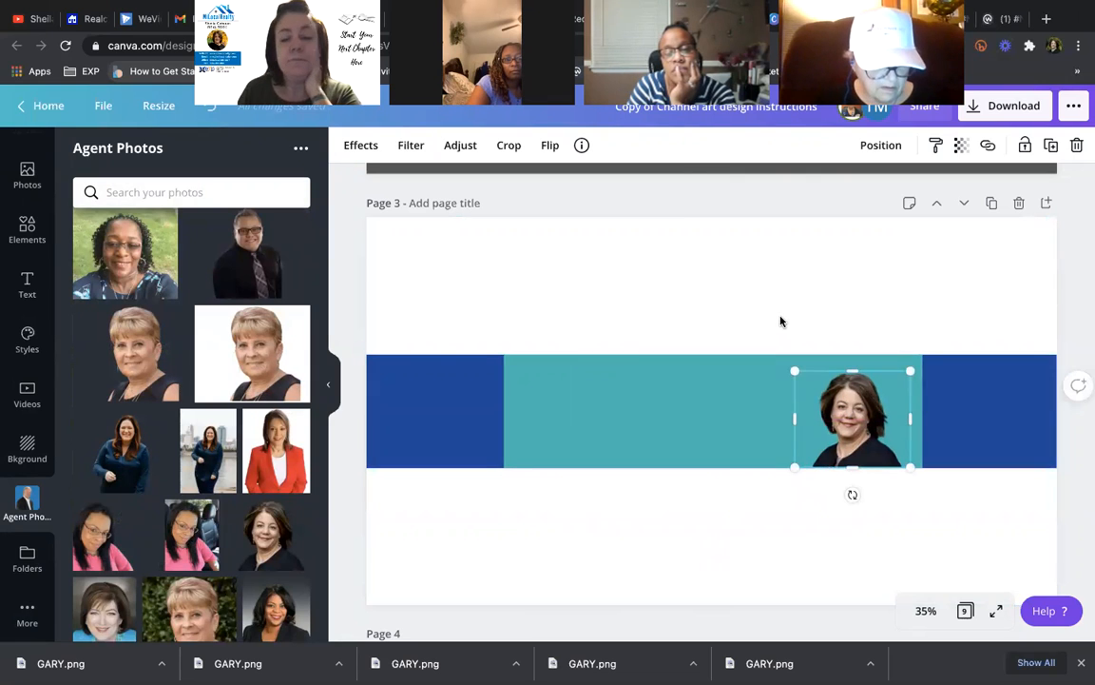
left_click(824, 365)
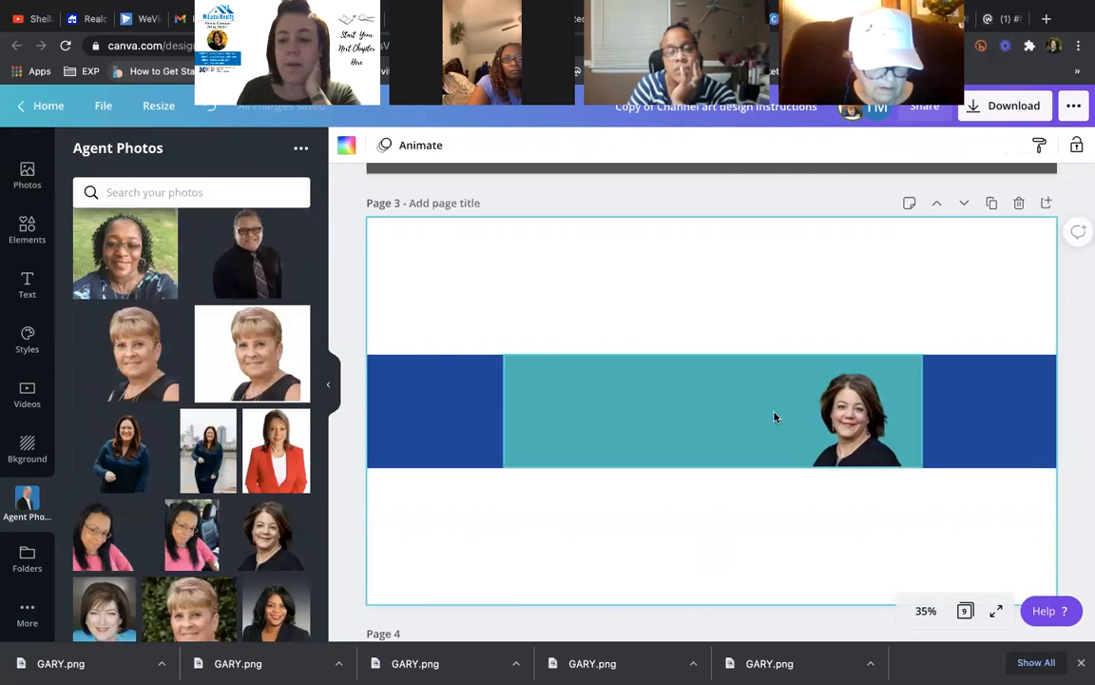
- Duplicate the headshot and raise the copy to straddle the band's top edge
left_click(868, 421)
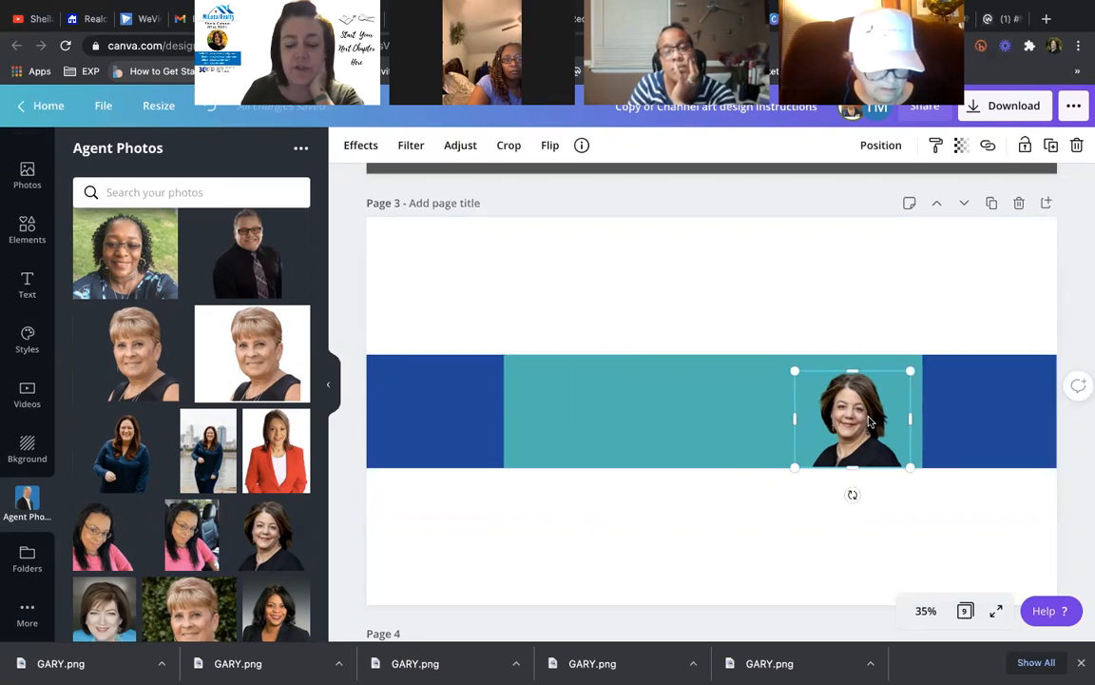
key("shift+Right")
key("shift+Down")
left_click_drag(868, 421, 856, 359)
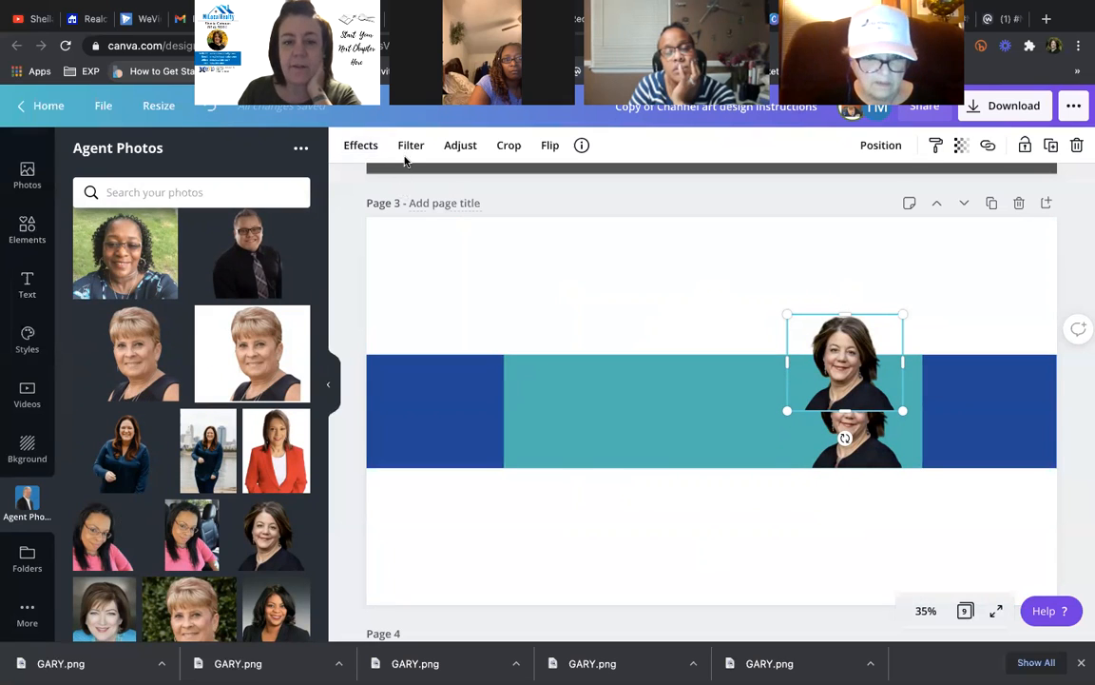
- Apply the Pop duotone to the raised headshot copy and show its colour settings
left_click(356, 147)
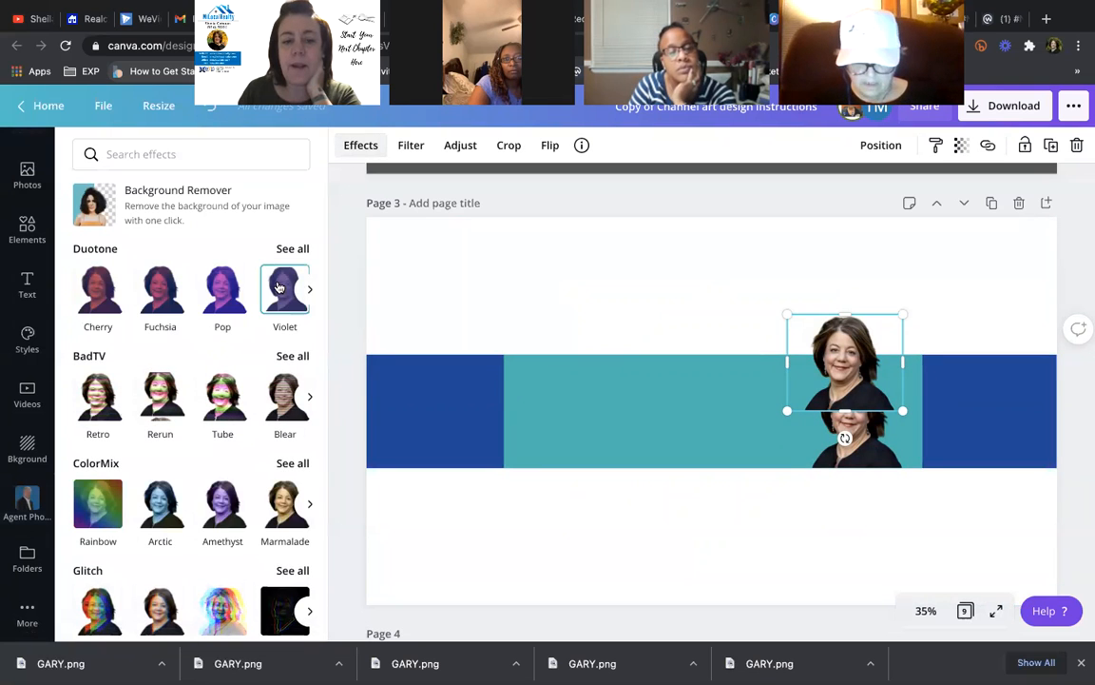
left_click(225, 295)
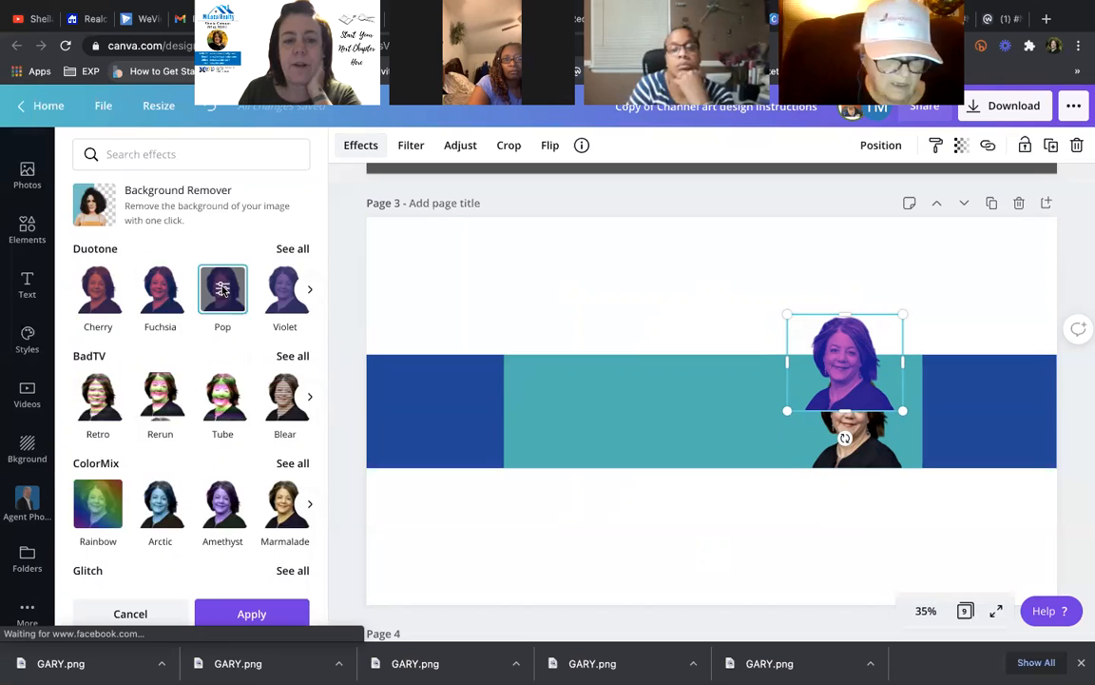
left_click(222, 289)
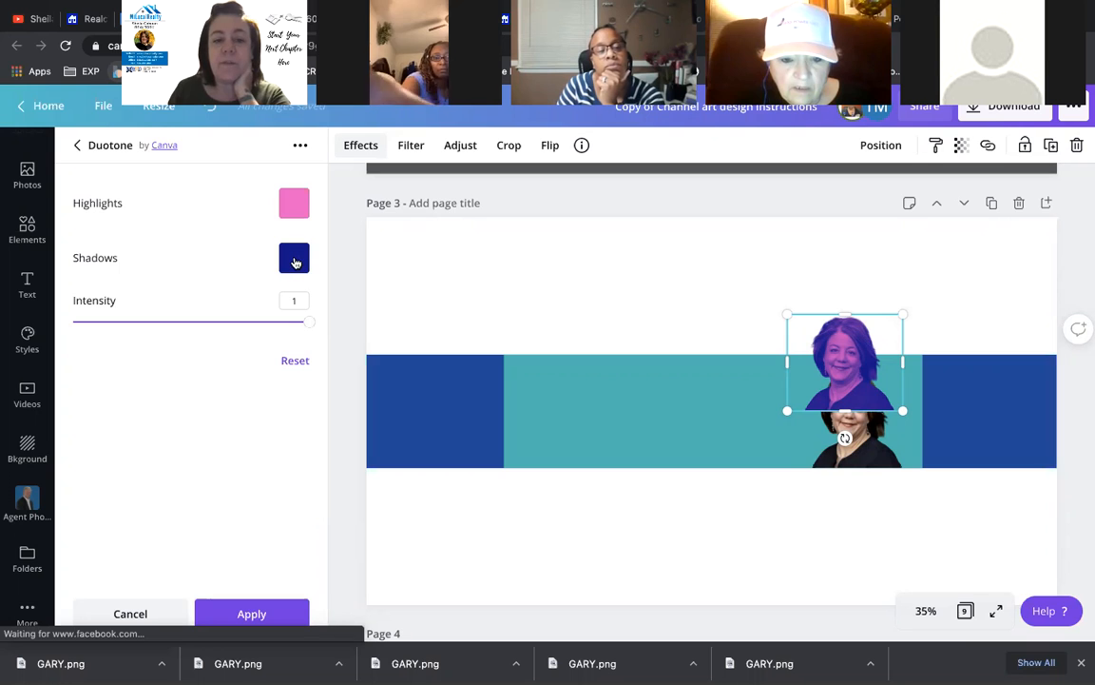
- Darken the duotone shadows toward blue, then copy the highlights colour code #FA50CB
left_click(295, 263)
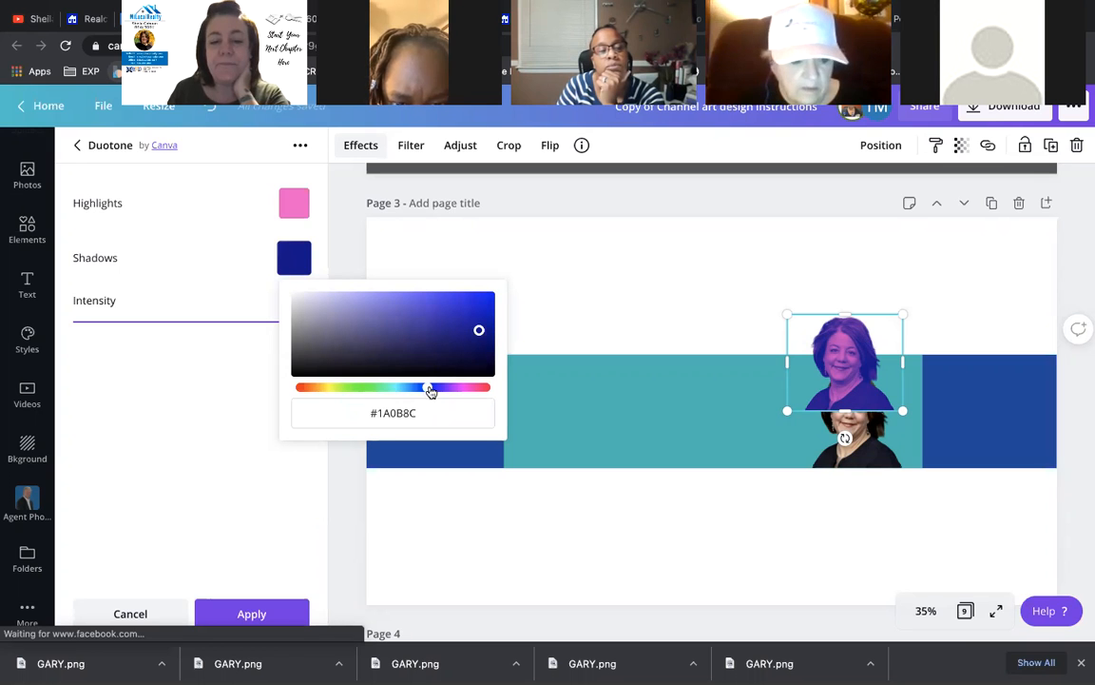
mouse_move(430, 391)
left_mouse_down()
mouse_move(457, 389)
mouse_move(410, 389)
left_mouse_up()
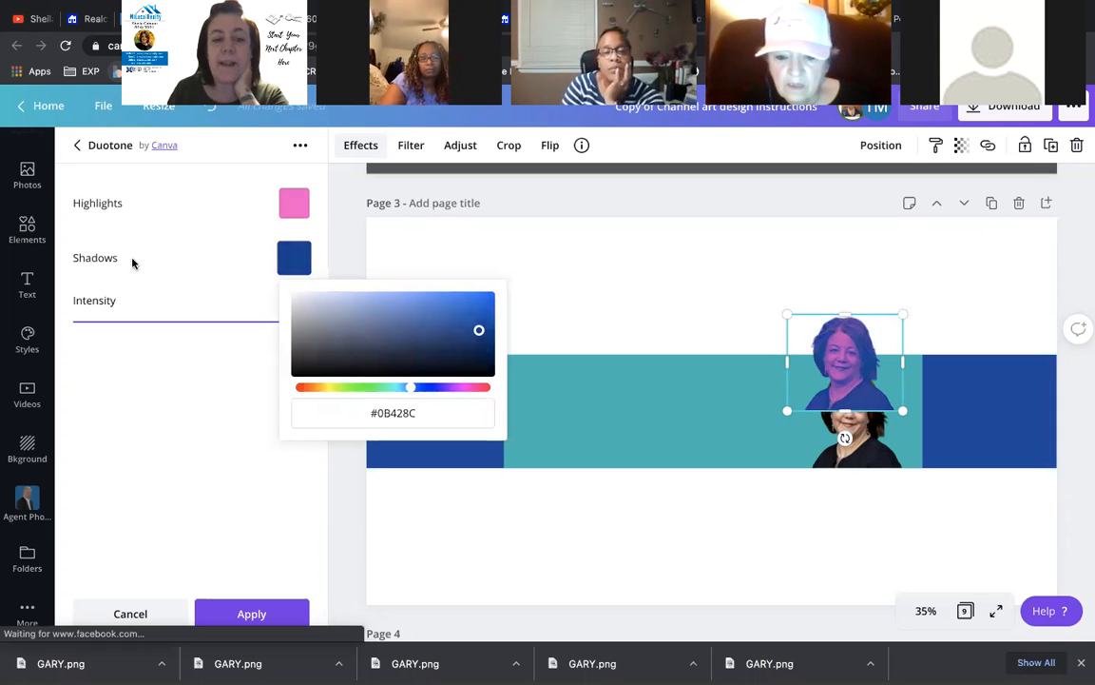
left_click(295, 203)
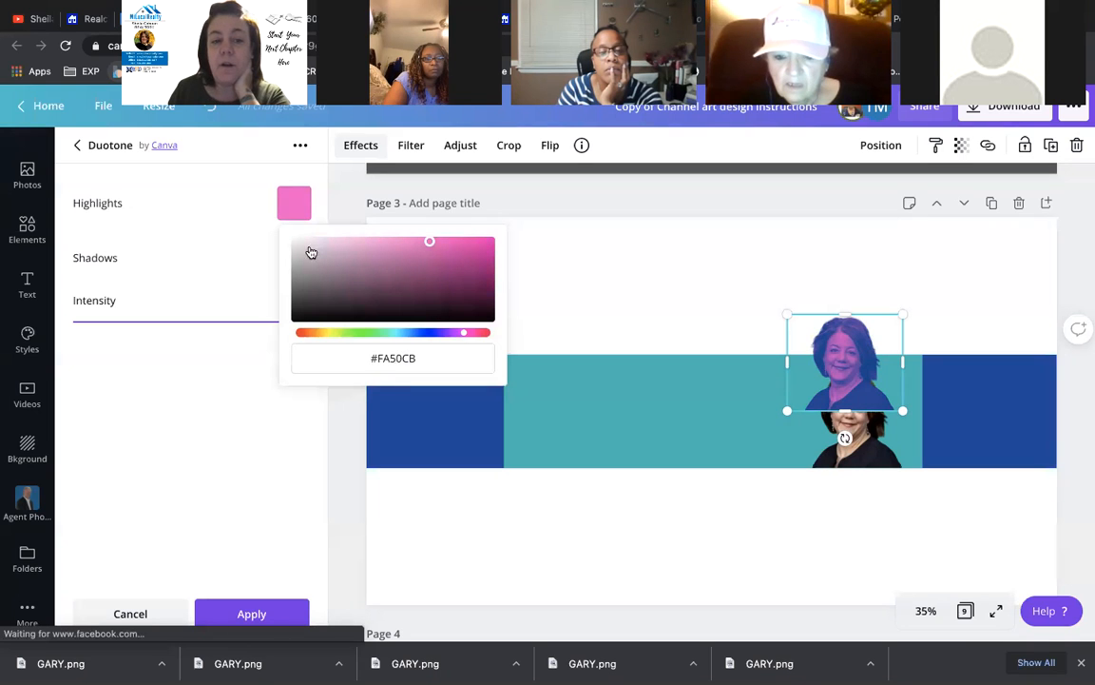
left_click(368, 358)
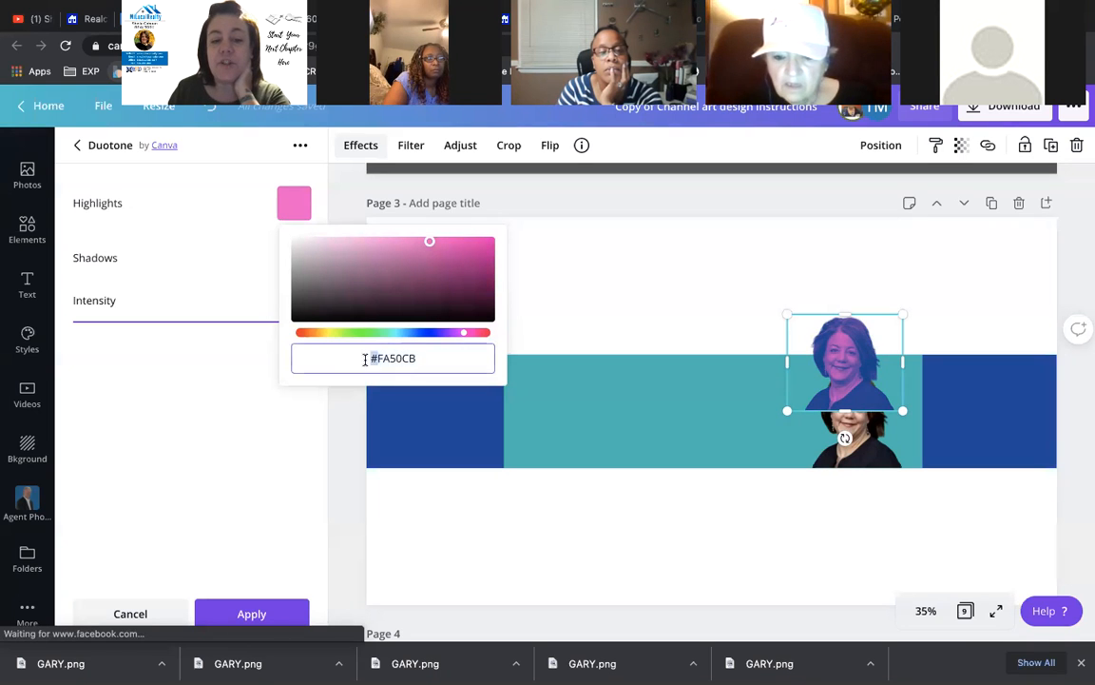
triple_click(447, 359)
key("ctrl+c")
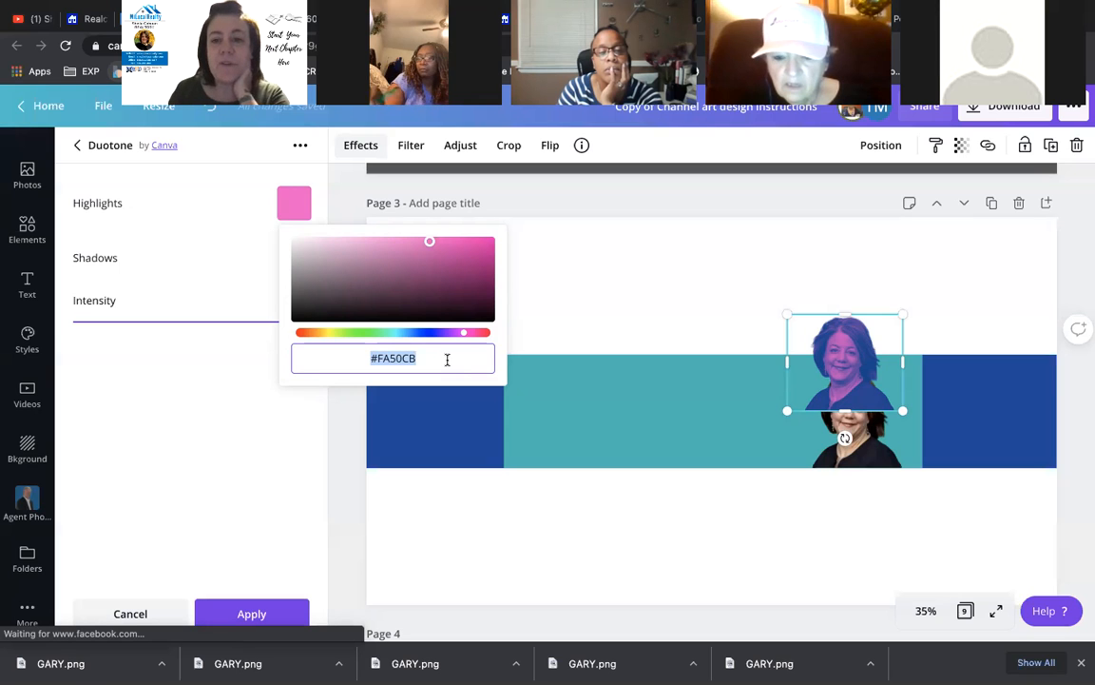
left_click(174, 262)
- Paste #FA50CB into the shadows colour, then undo the duotone recolouring
left_click(295, 259)
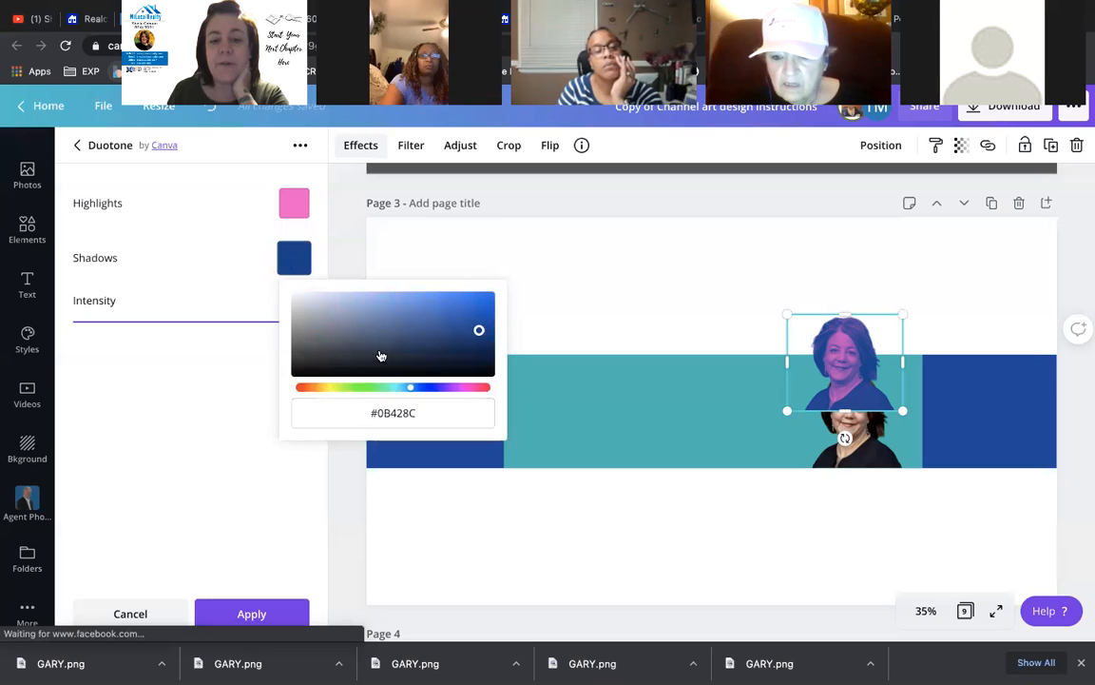
left_click_drag(424, 418, 372, 412)
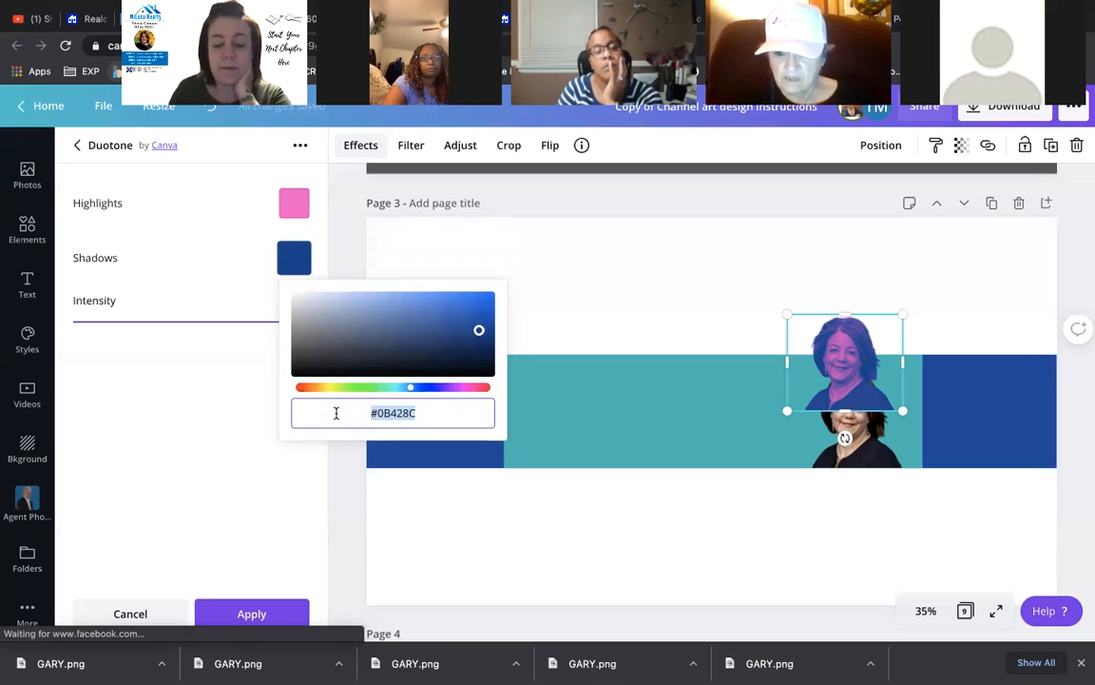
key("ctrl+v")
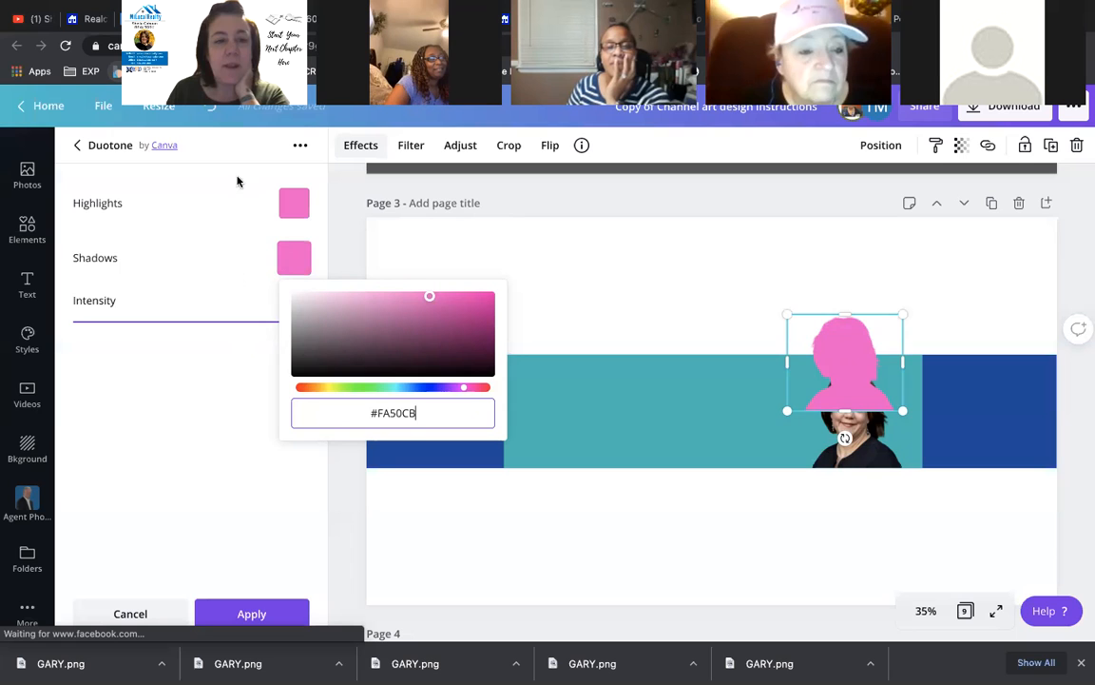
left_click(210, 114)
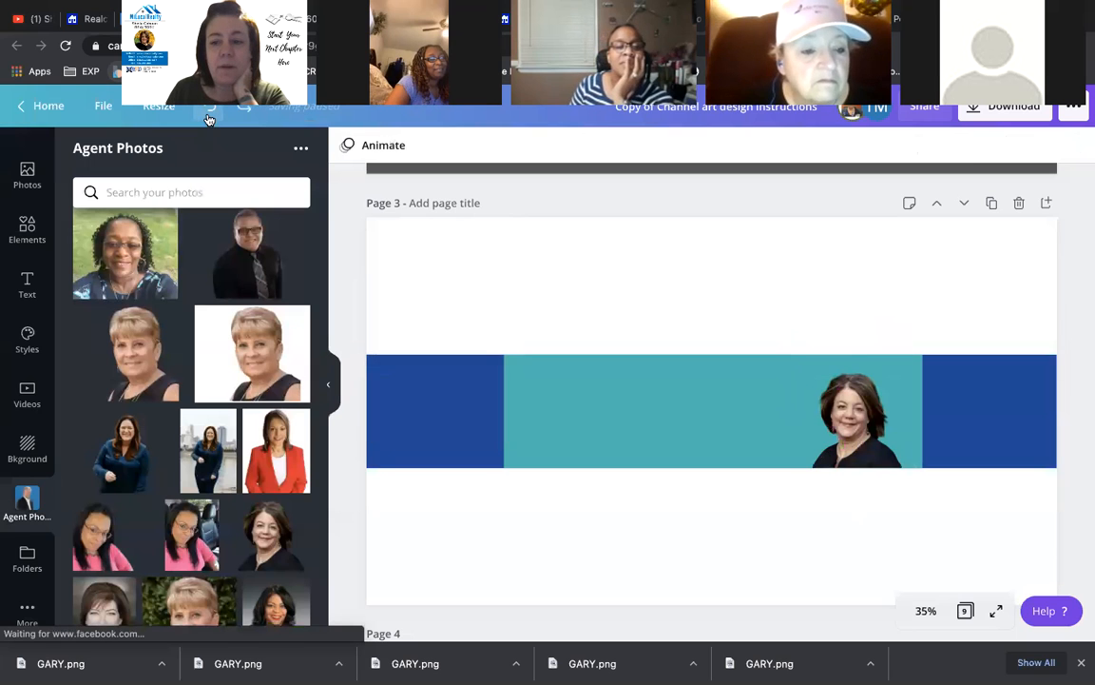
- Duplicate the agent headshot upward above the teal band and bring up its photo effects
left_click(869, 417)
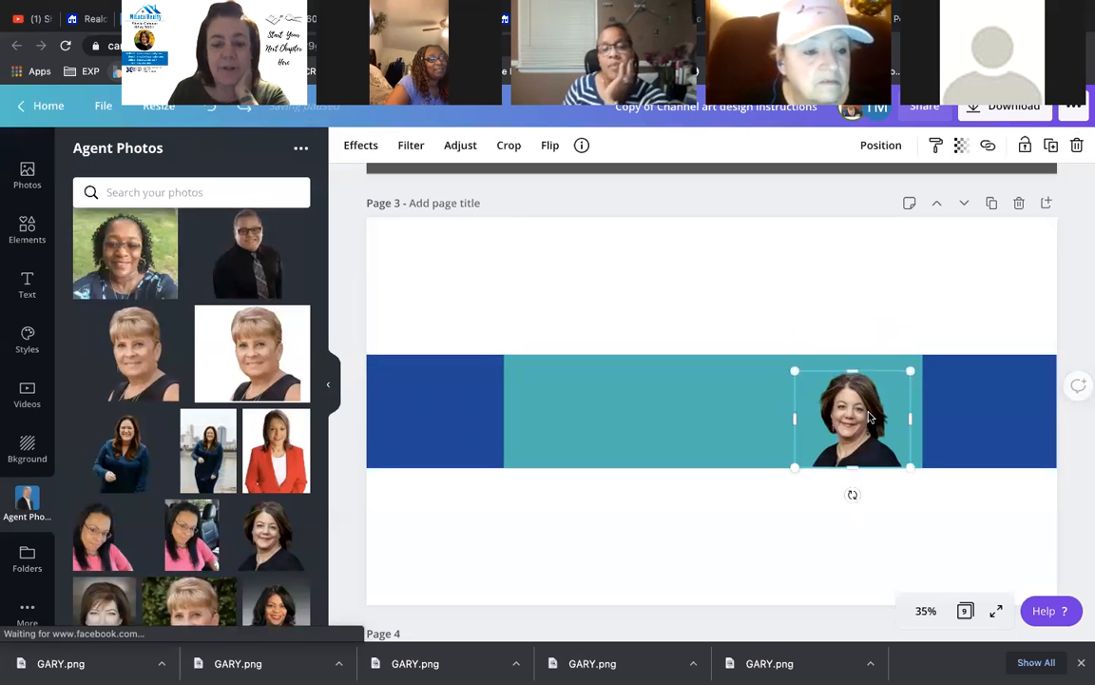
left_click_drag(868, 416, 824, 315)
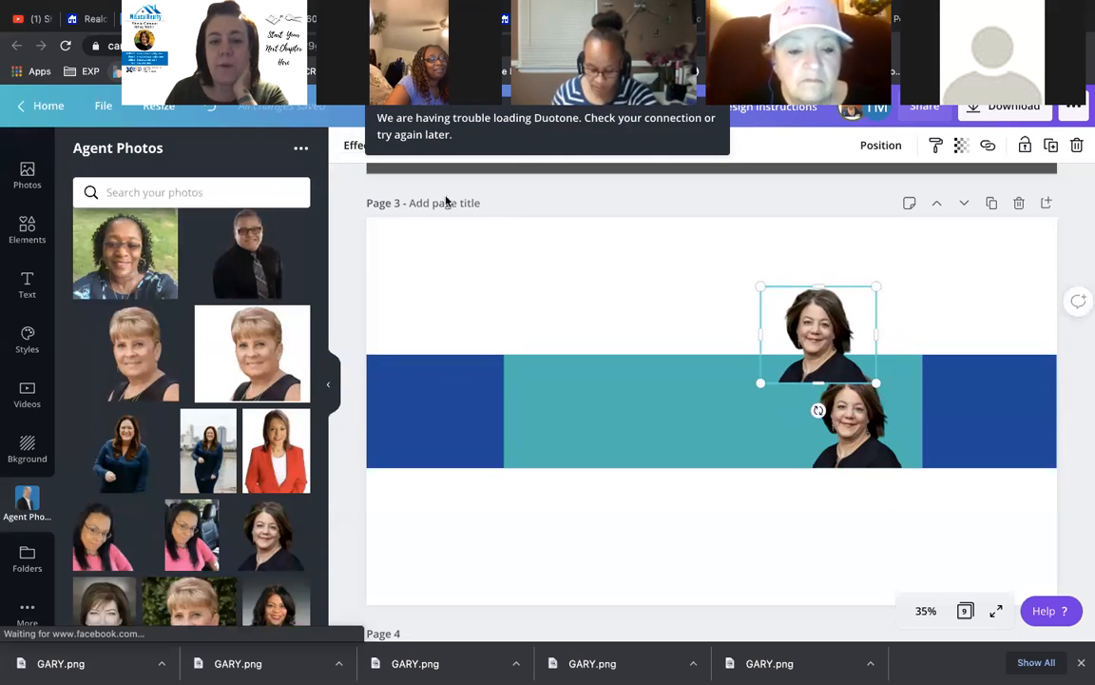
left_click(359, 146)
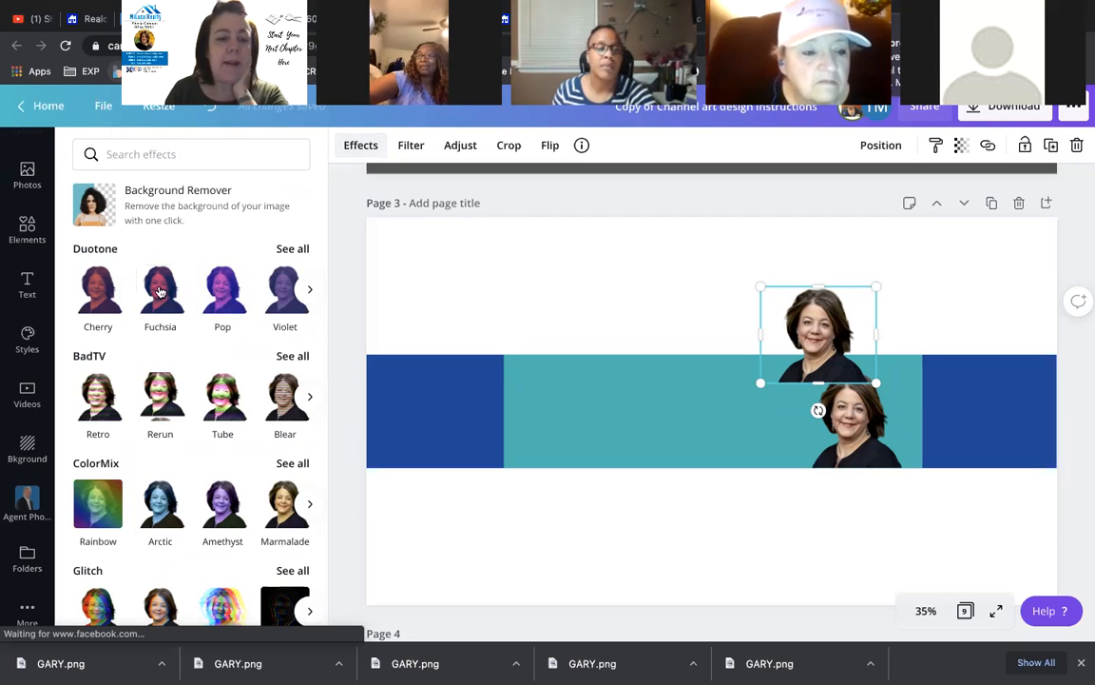
- Give the copy the Pop duotone and show its Highlights, Shadows and Intensity settings
left_click(222, 291)
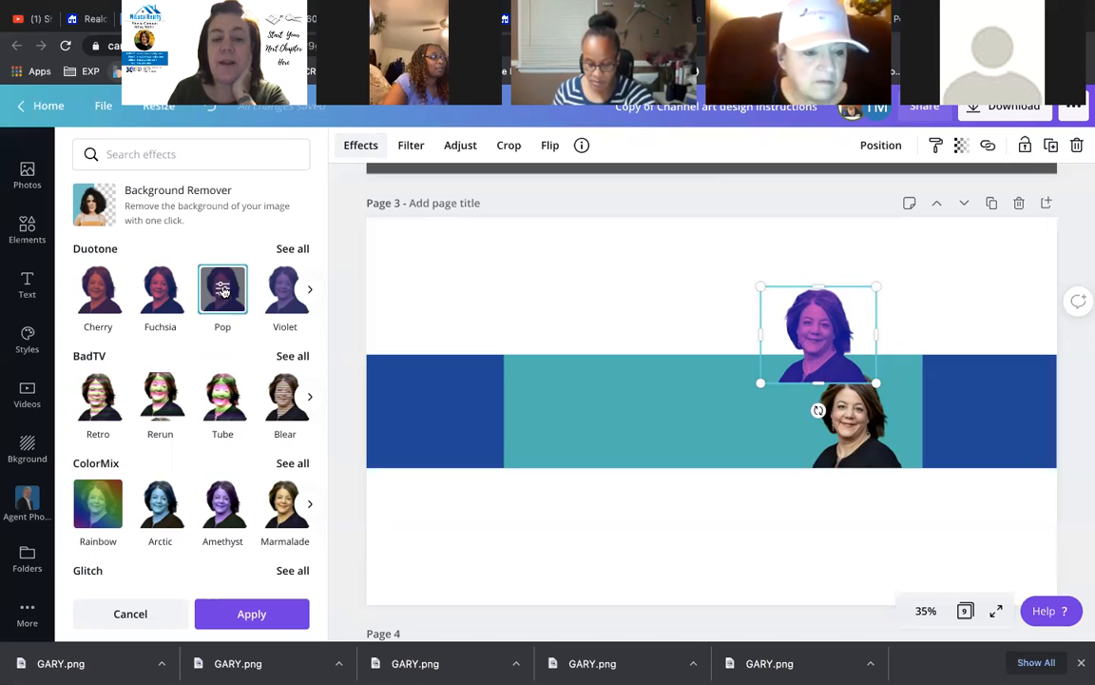
left_click(223, 291)
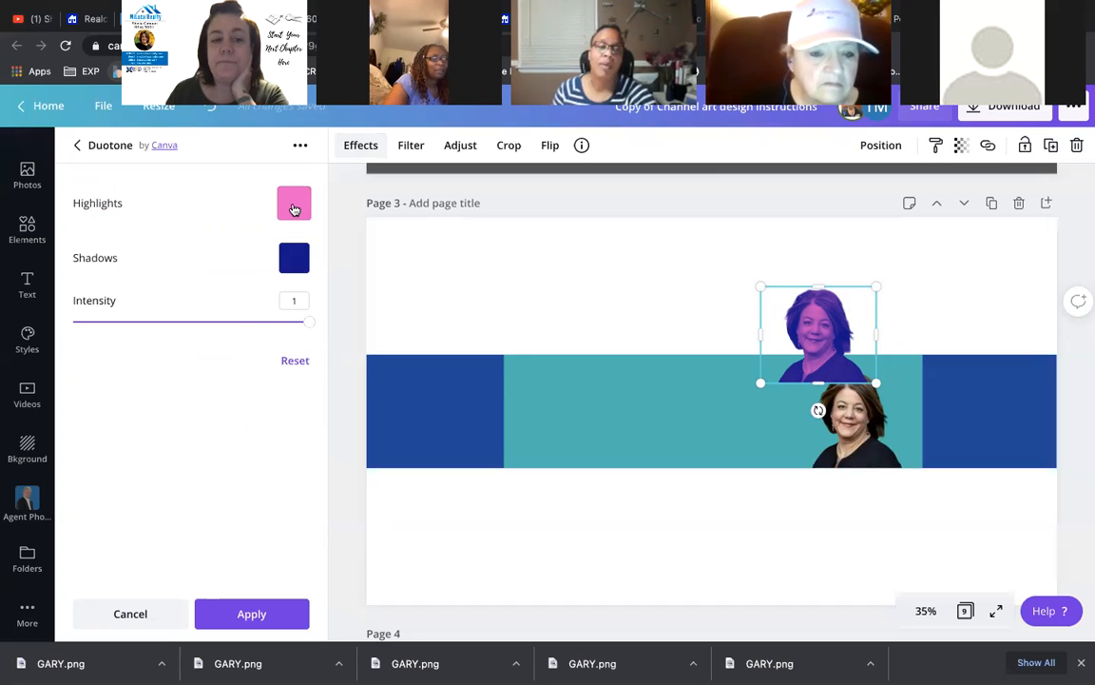
- Copy the #FA50CB highlights colour into the shadows, making the copy a solid pink silhouette
left_click(293, 209)
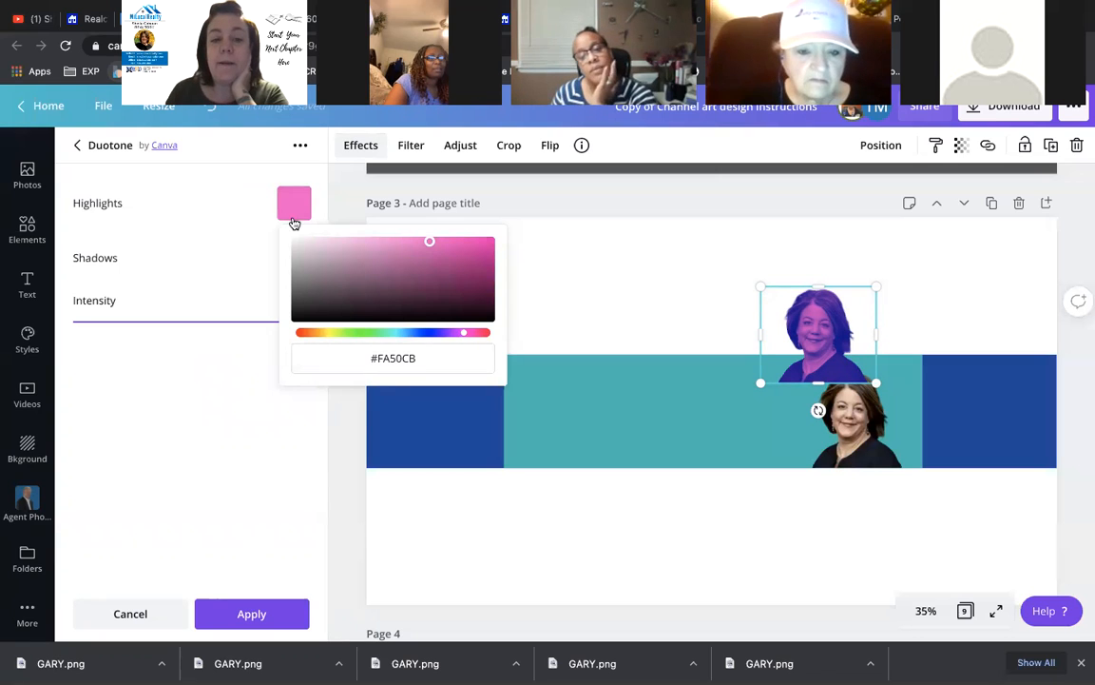
left_click(406, 363)
key("ctrl+c")
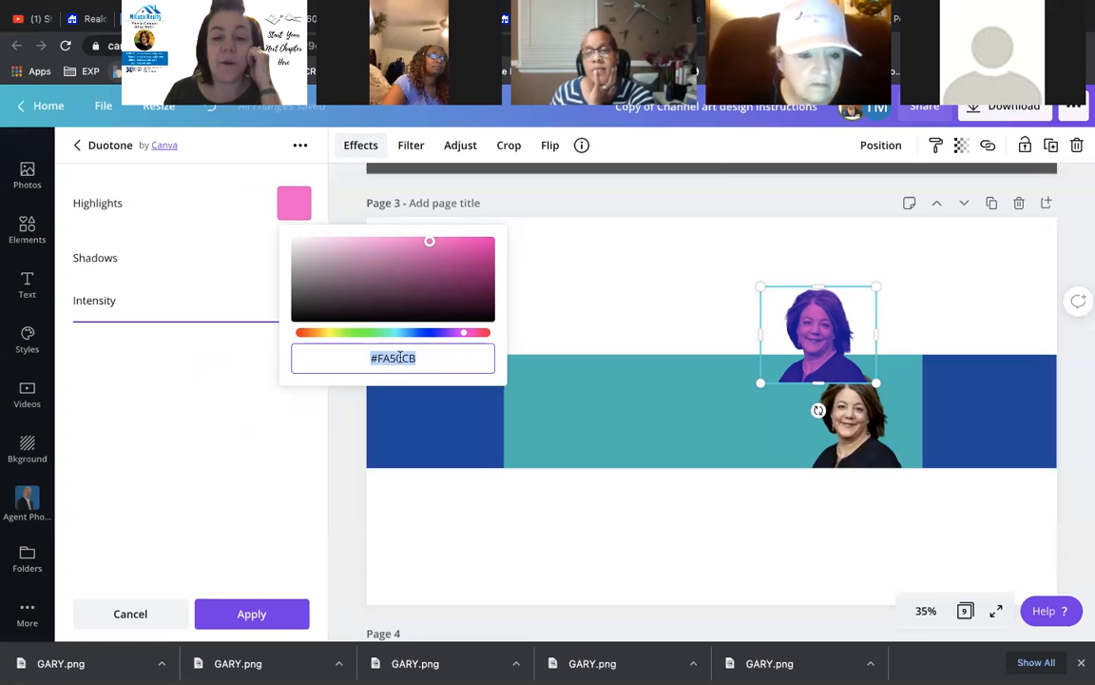
left_click(254, 264)
left_click(293, 259)
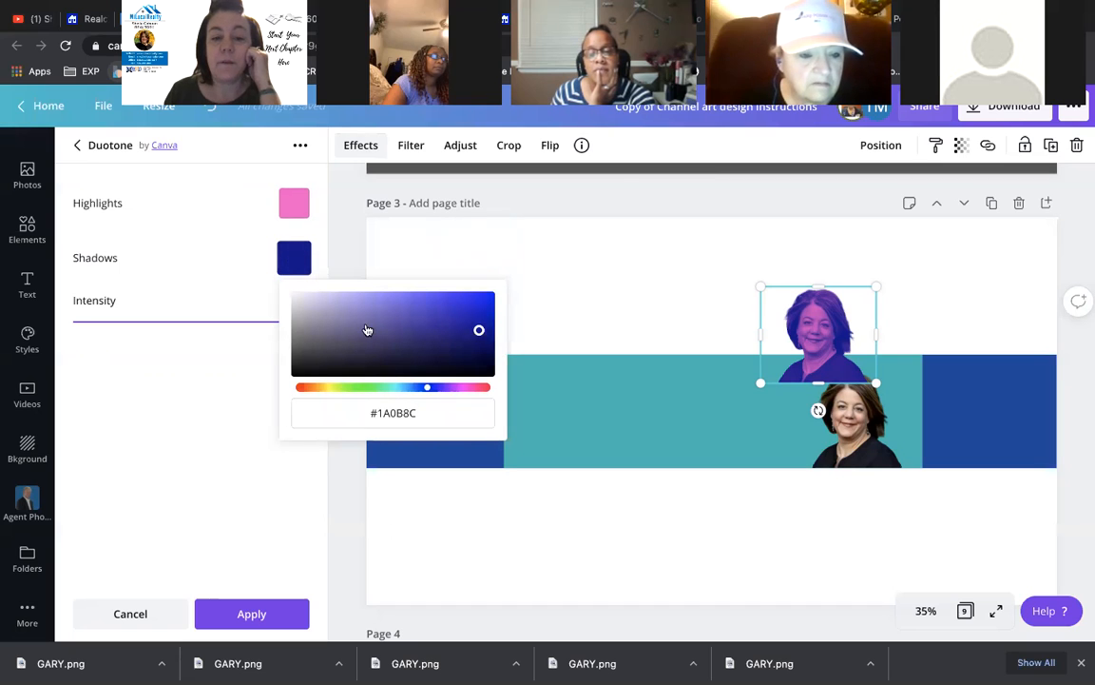
left_click(407, 412)
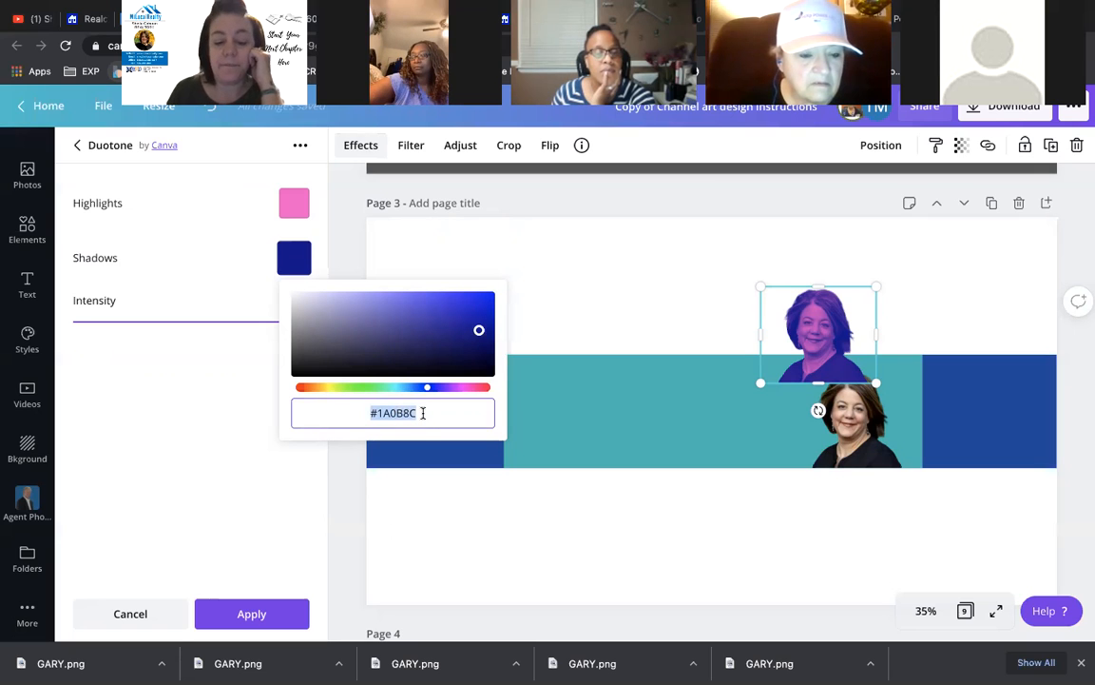
key("ctrl+v")
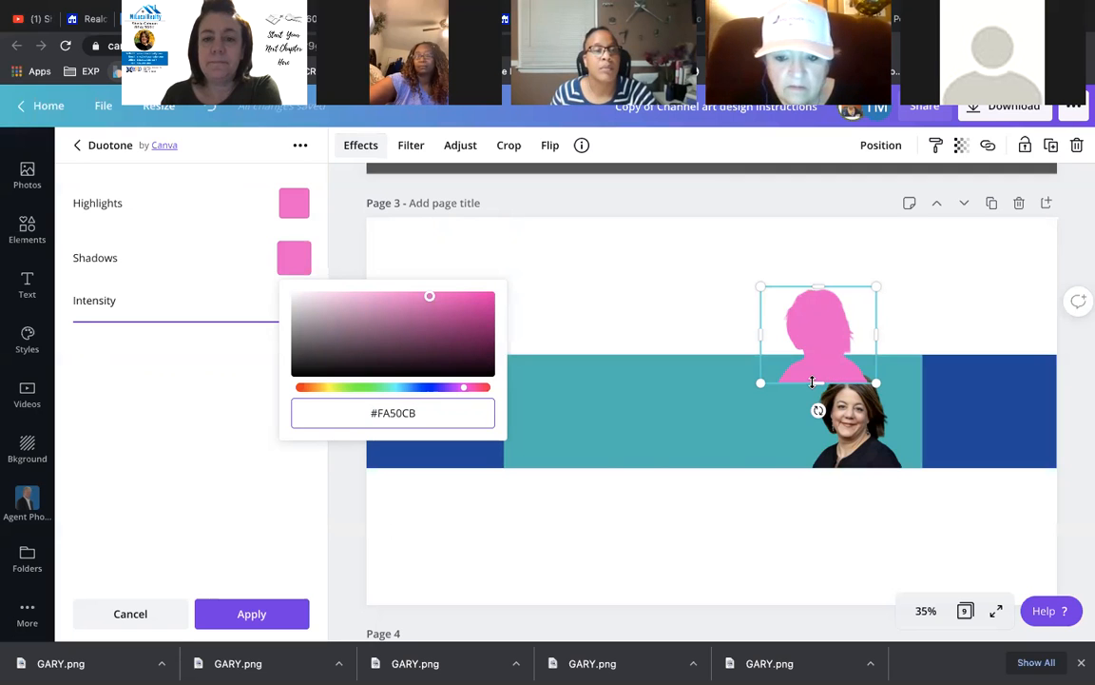
left_click(571, 321)
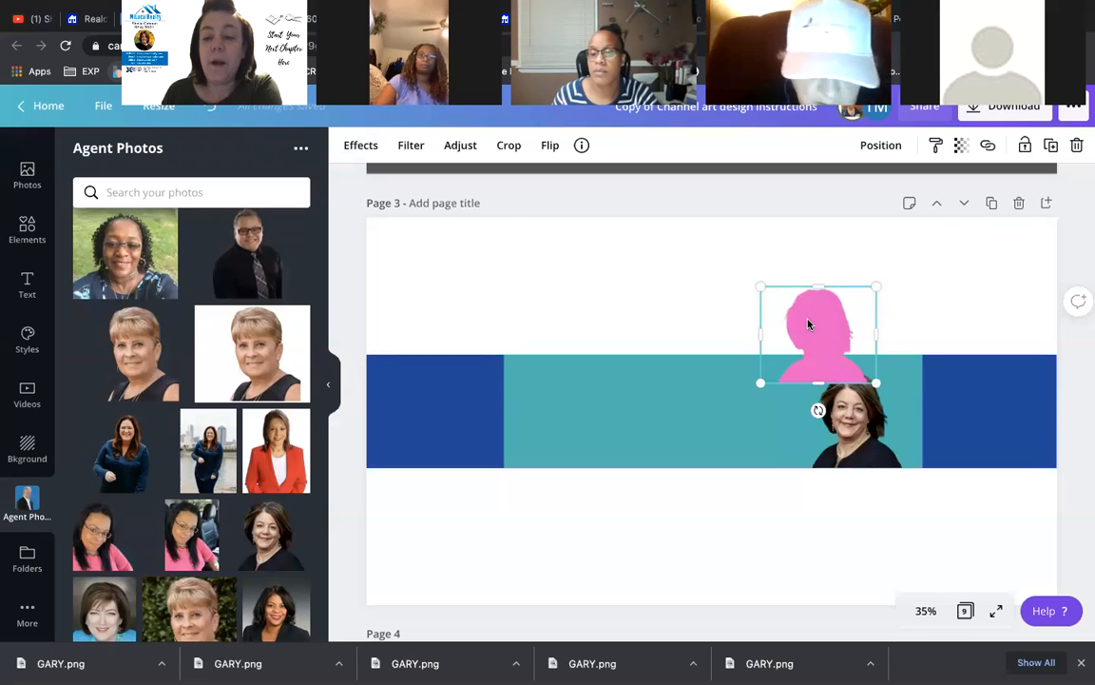
- Move the pink silhouette over the headshot, nudging it just above her head
left_click_drag(808, 325, 827, 347)
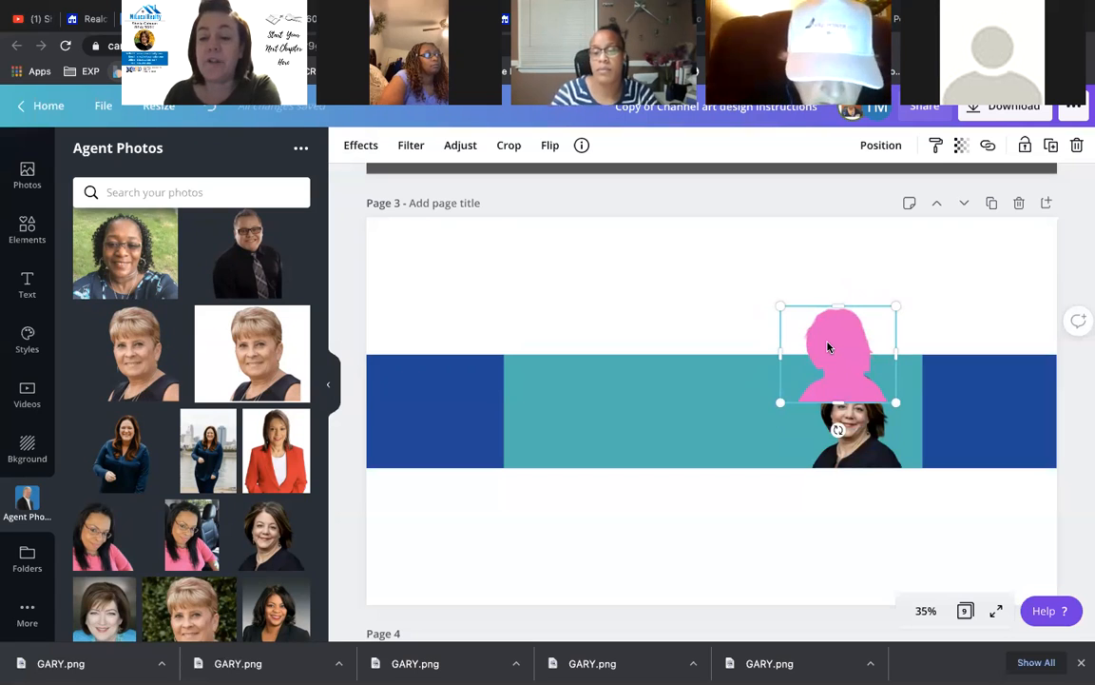
left_click_drag(824, 329, 822, 318)
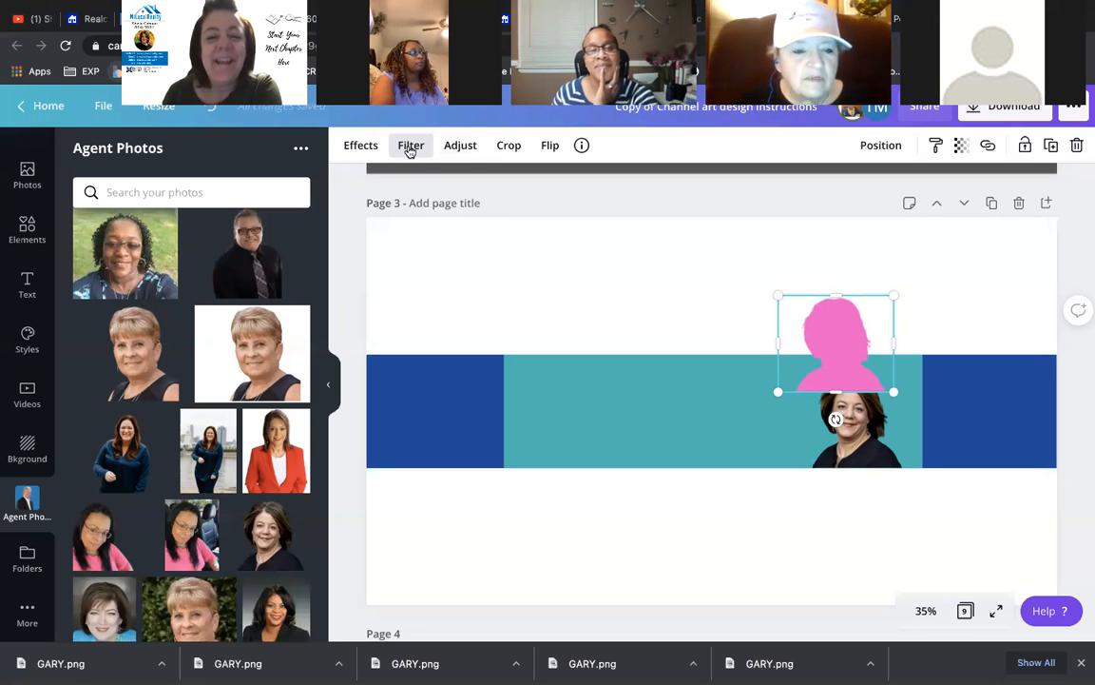
- Blur the pink silhouette to 49 and enlarge it to about 473 x 396 behind the headshot
left_click(463, 145)
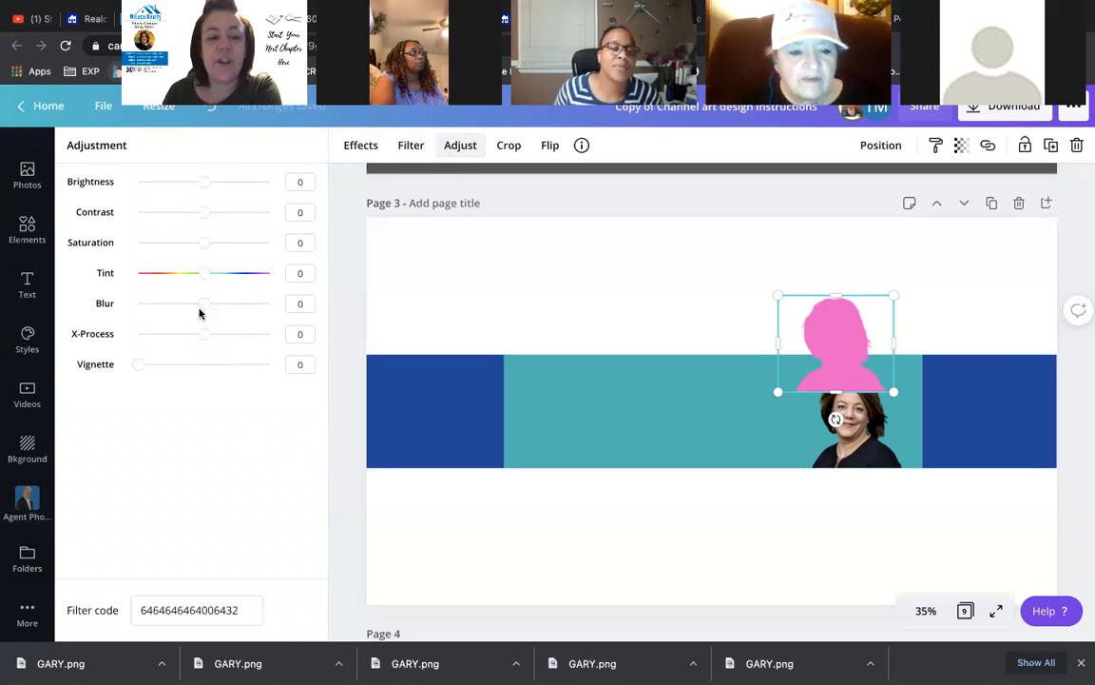
left_click_drag(205, 307, 235, 306)
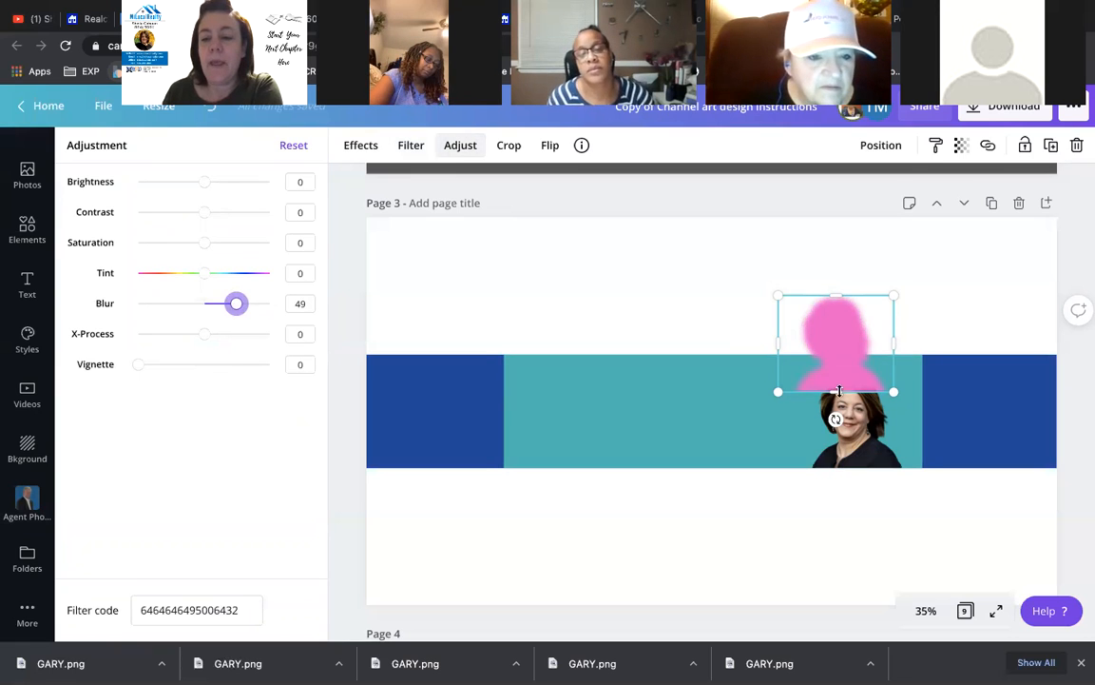
left_click_drag(841, 345, 846, 393)
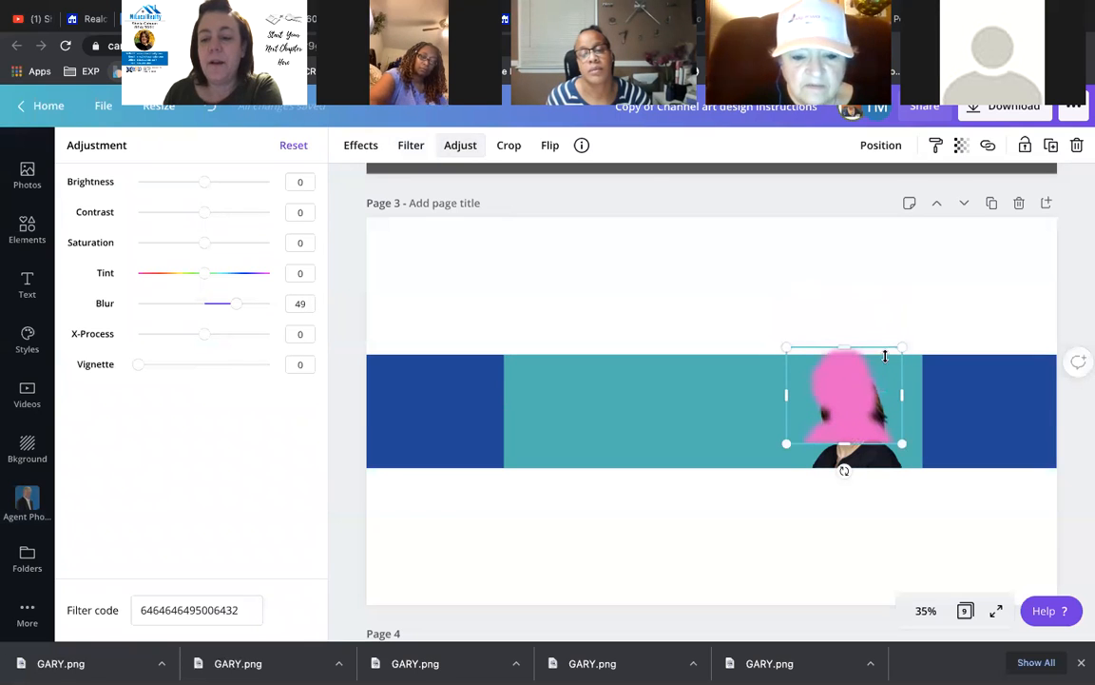
left_click_drag(902, 345, 914, 336)
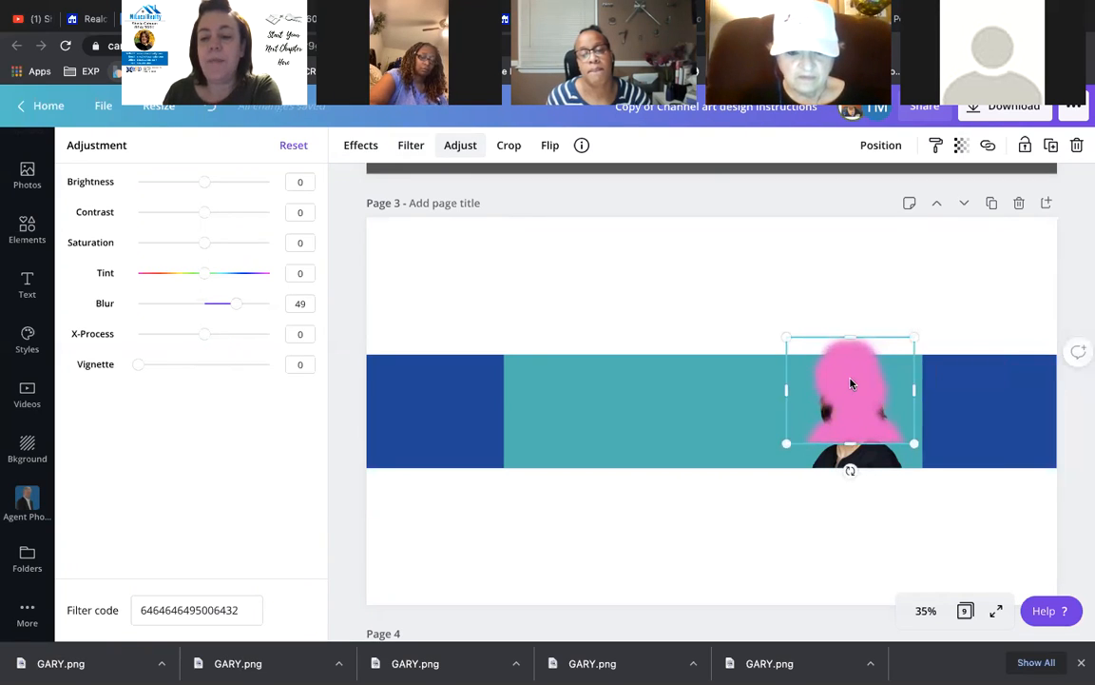
left_click(871, 149)
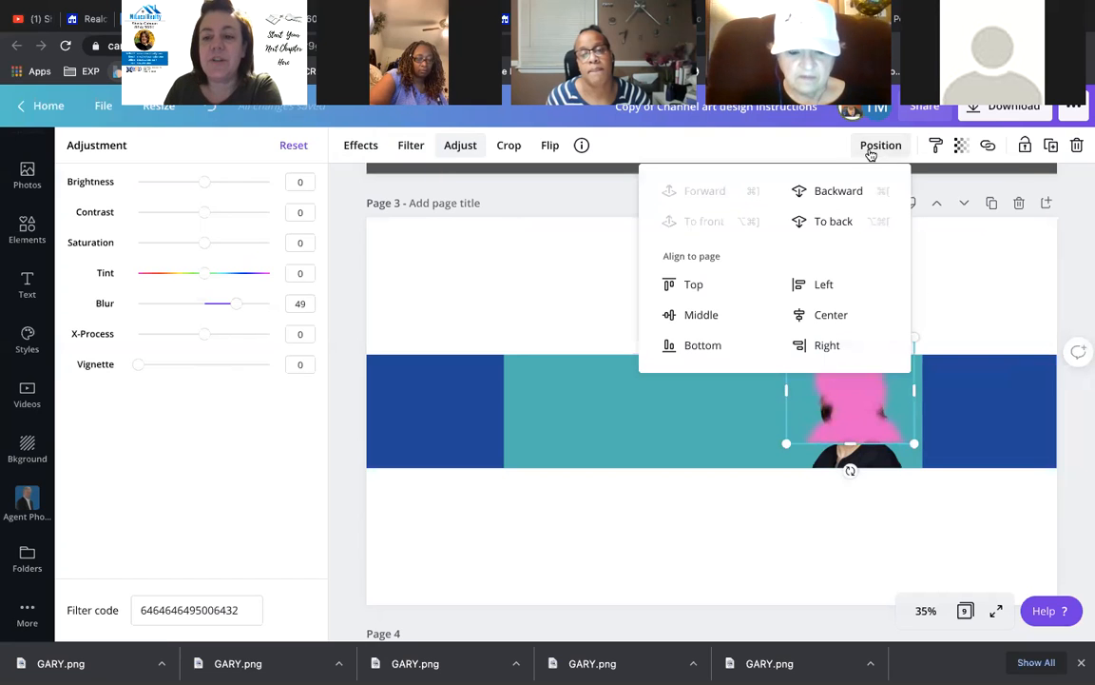
- Send the blurred pink silhouette backward behind the headshot, then nudge it lower and shrink it slightly
left_click(831, 190)
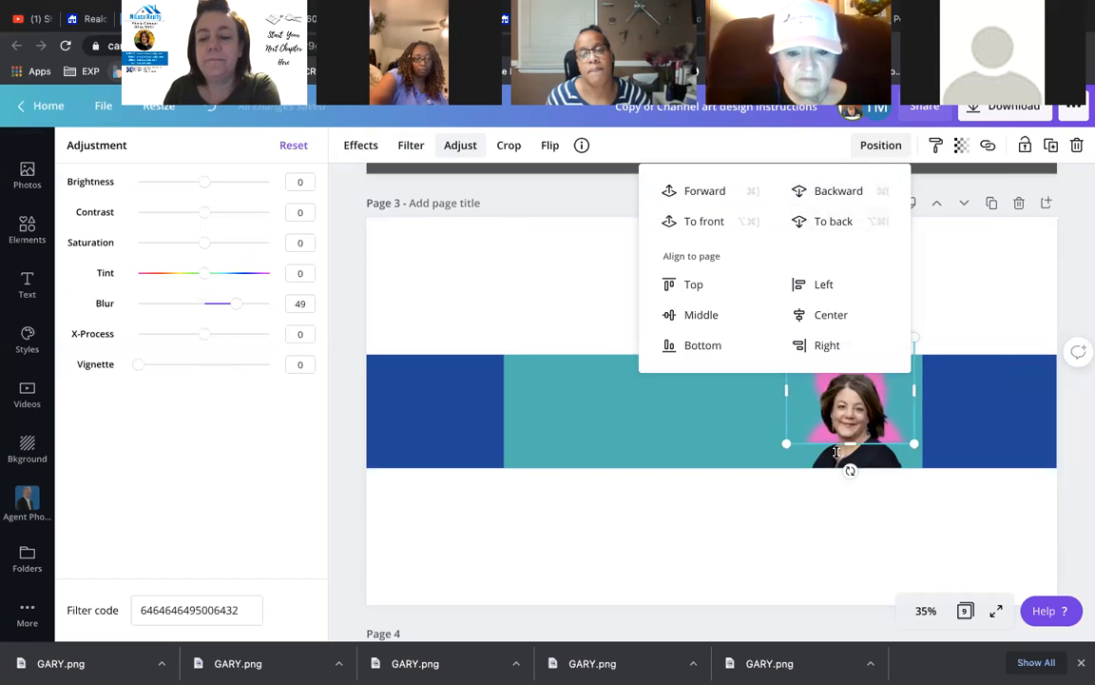
left_click(583, 326)
left_click(801, 340)
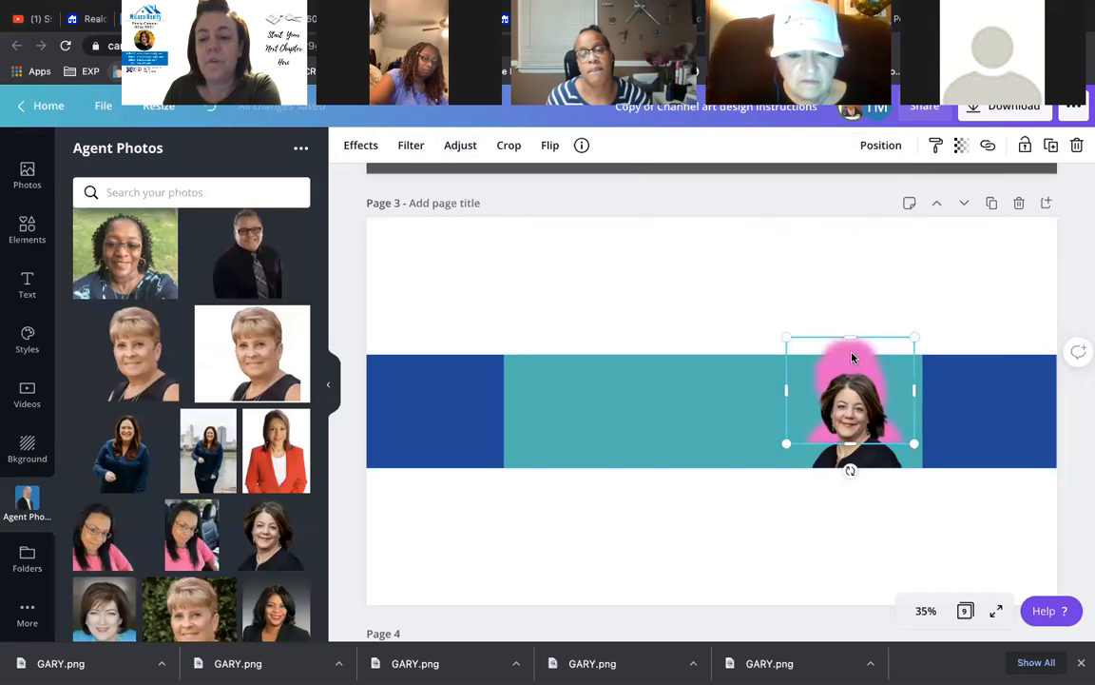
left_click_drag(852, 360, 852, 382)
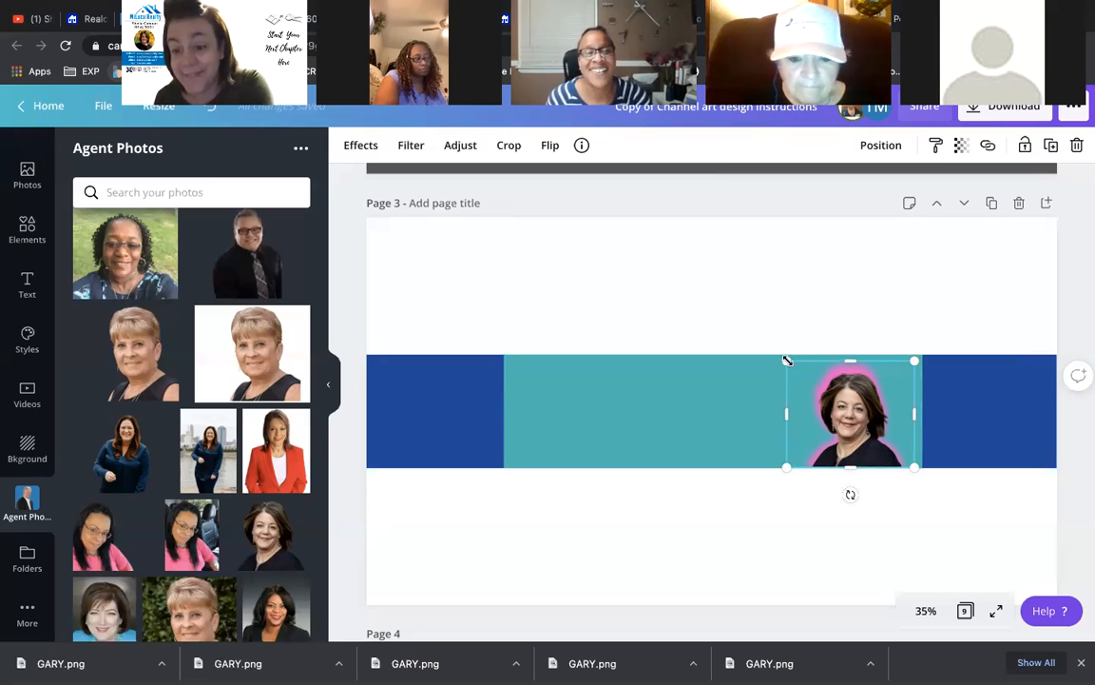
left_click_drag(789, 361, 792, 365)
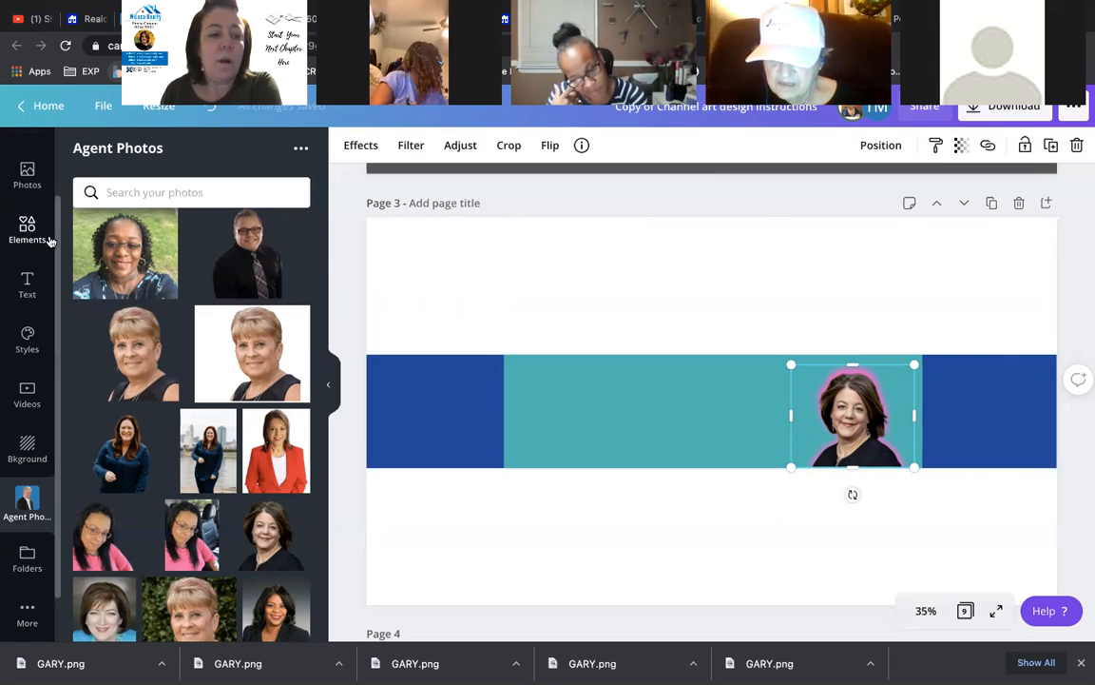
- Add a heading text box on the teal band with the agent's full name, enlarged and positioned
left_click(27, 285)
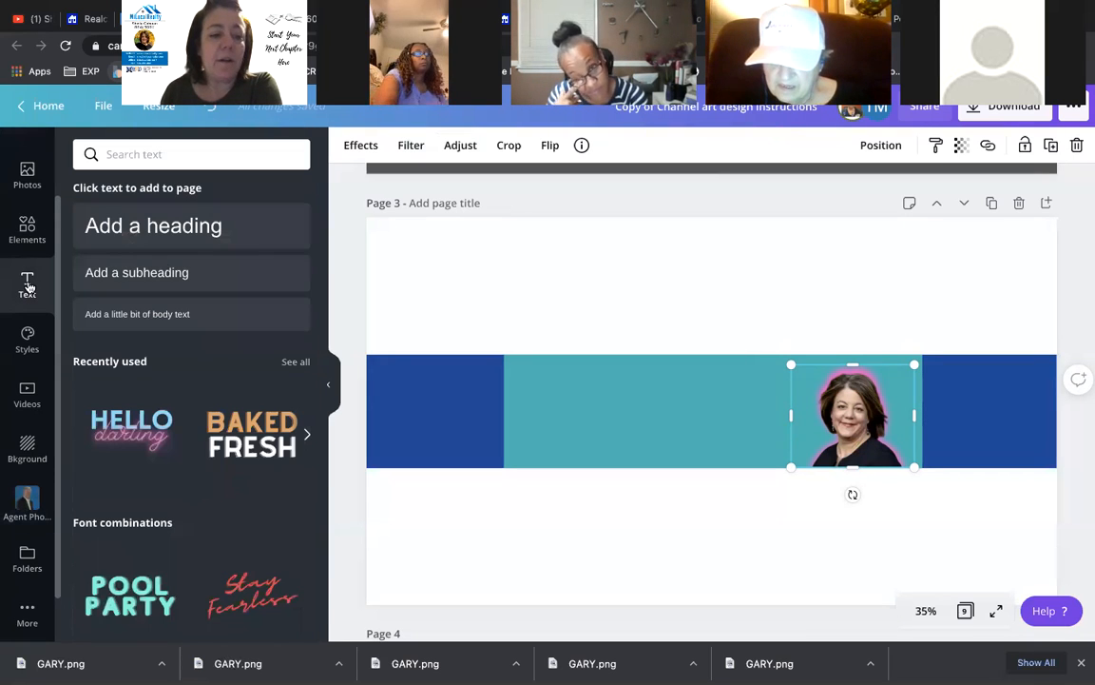
left_click(133, 238)
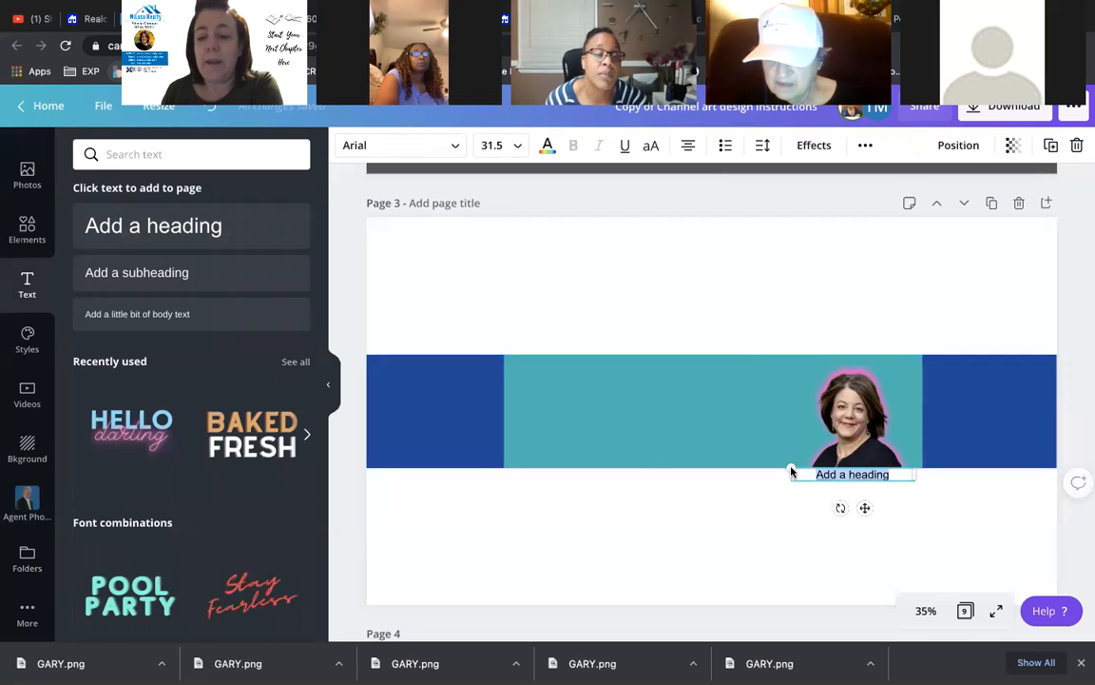
left_click_drag(866, 507, 676, 492)
left_click_drag(601, 457, 506, 438)
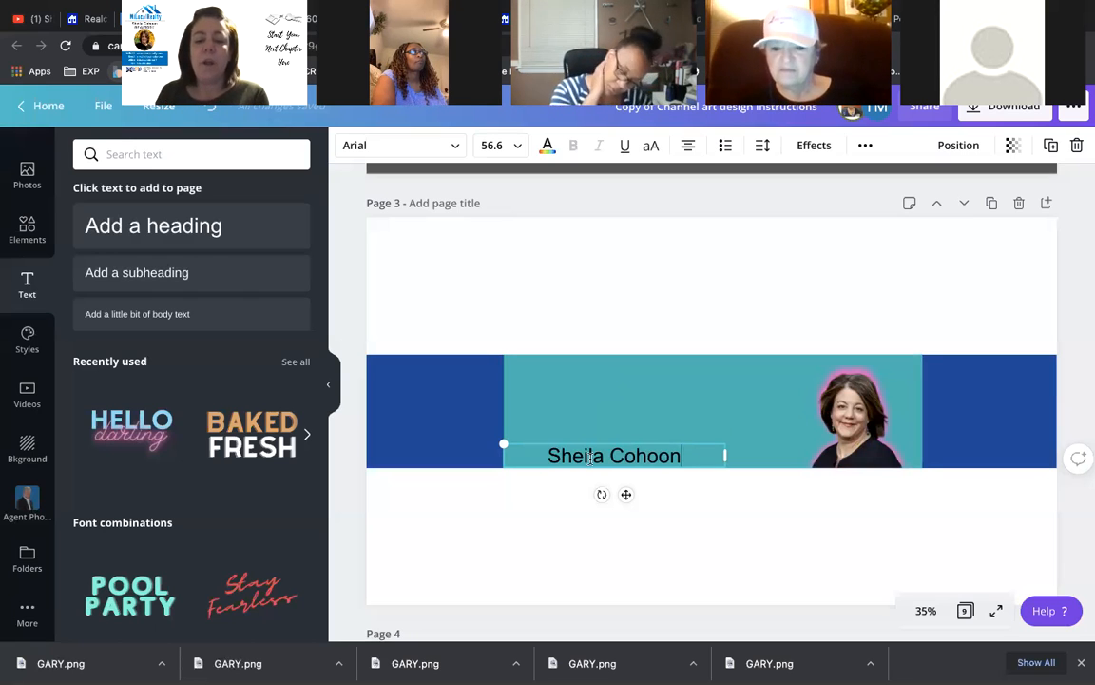
mouse_move(628, 495)
left_mouse_down()
mouse_move(710, 494)
mouse_move(629, 491)
left_mouse_up()
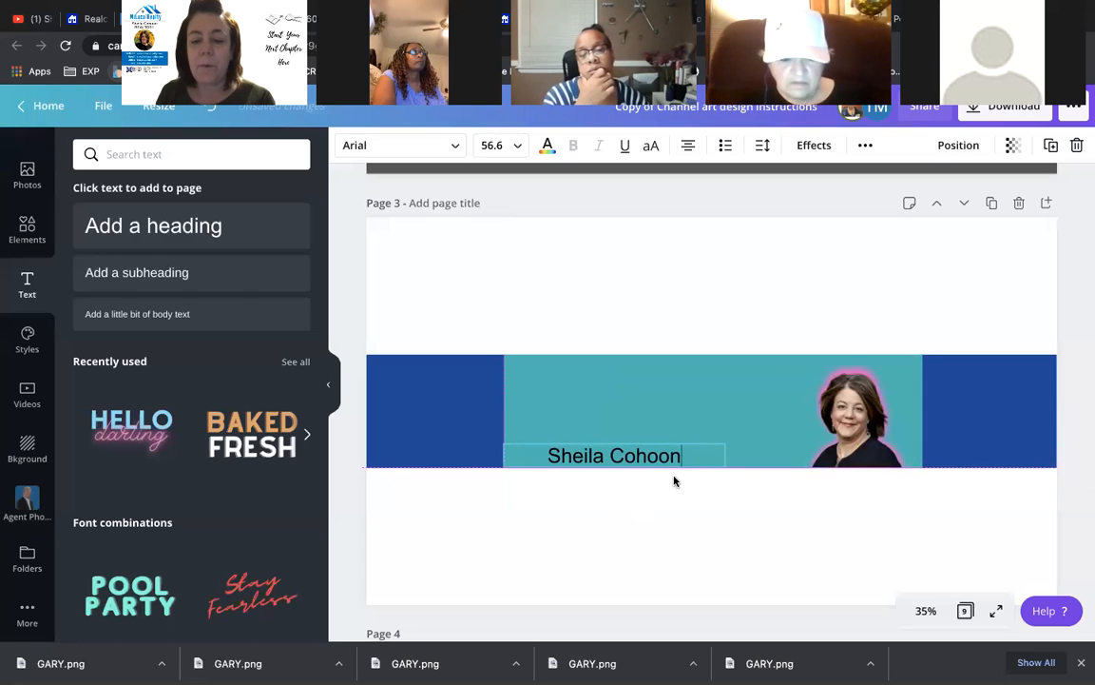
- Append ', REALTOR' after the name and scale the text down to about 31.8
left_click_drag(730, 456, 778, 455)
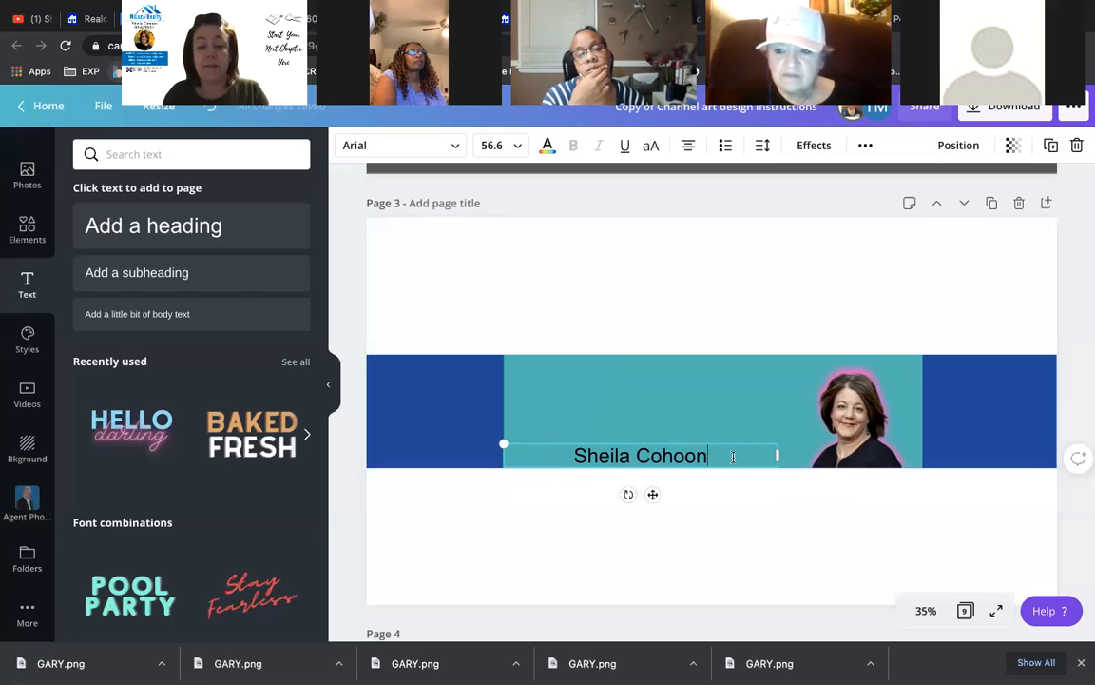
type(", rea")
key("BackSpace")
key("BackSpace")
key("BackSpace")
type("REALTOR")
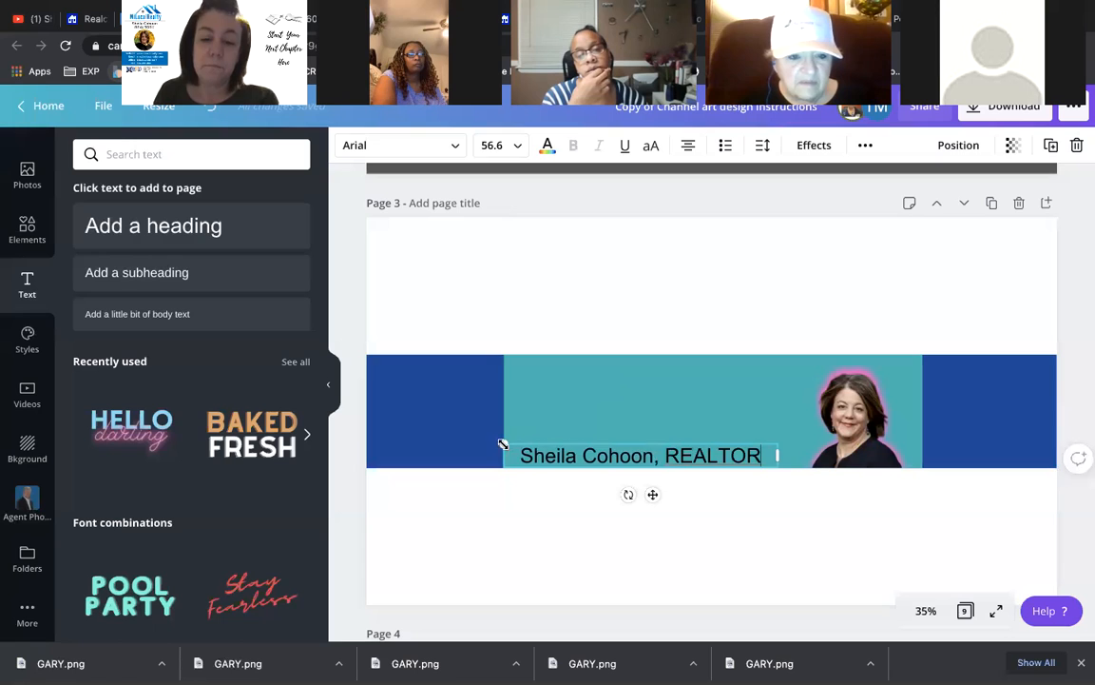
left_click_drag(585, 452, 609, 452)
left_click_drag(622, 454, 624, 455)
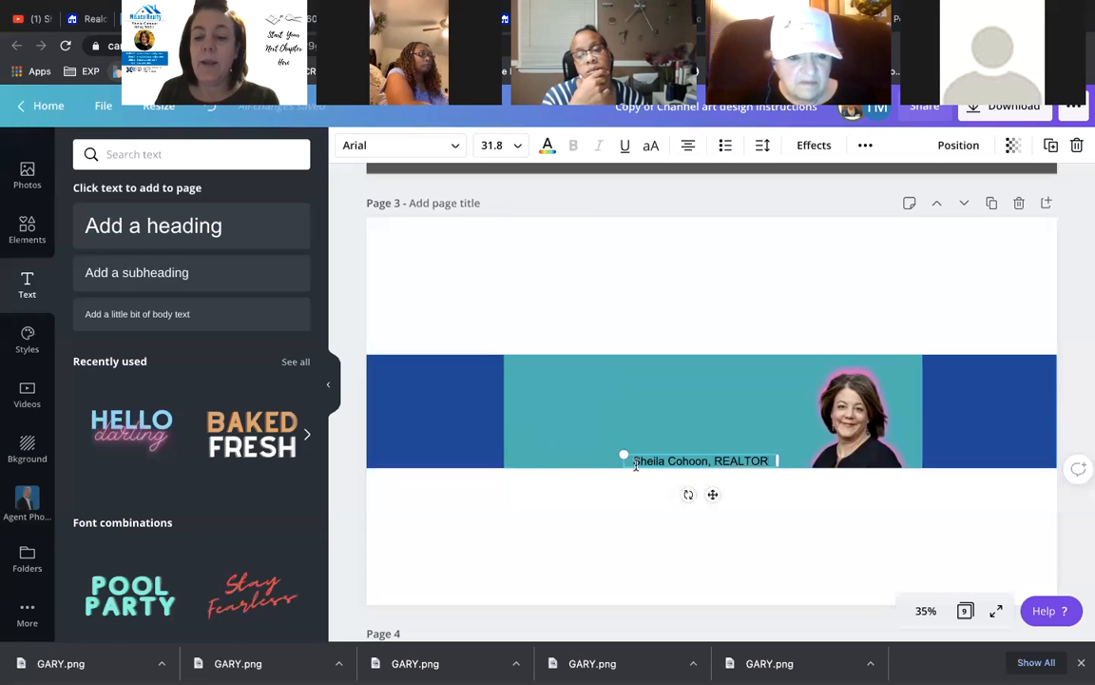
- Move the name and REALTOR text further left on the teal band, then deselect it
left_click_drag(713, 495, 650, 457)
left_click(616, 342)
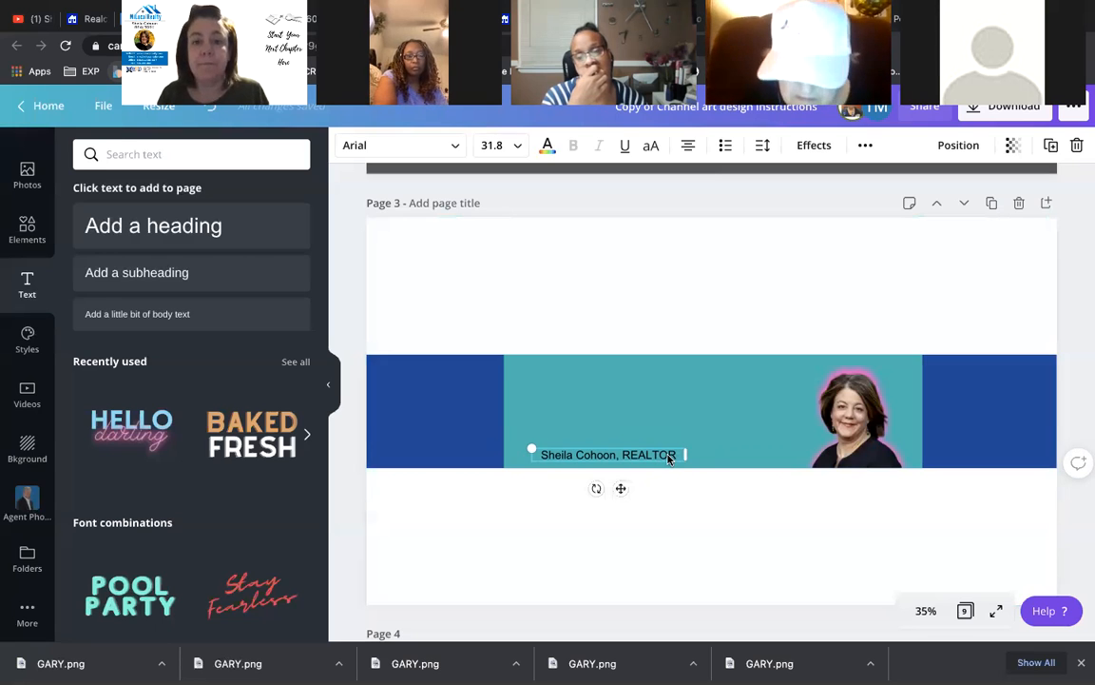
scroll(667, 458, "down", 1)
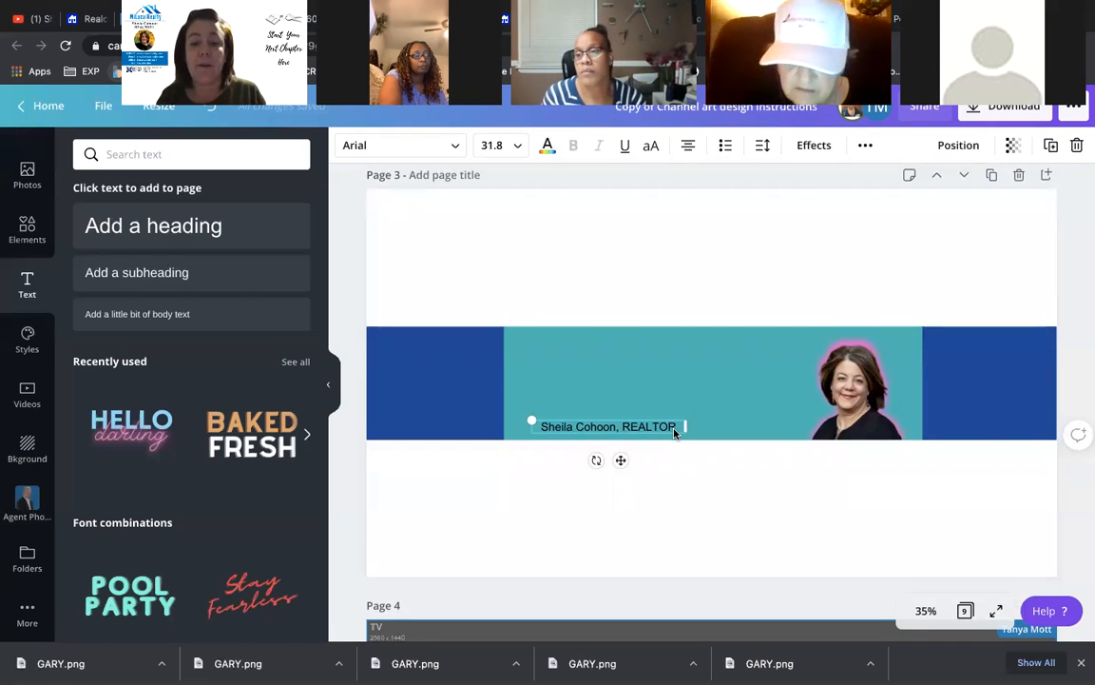
- Type '. | SOUTHEASTERN LOWER MICHIGAN' after REALTOR, correcting the typos
type(".")
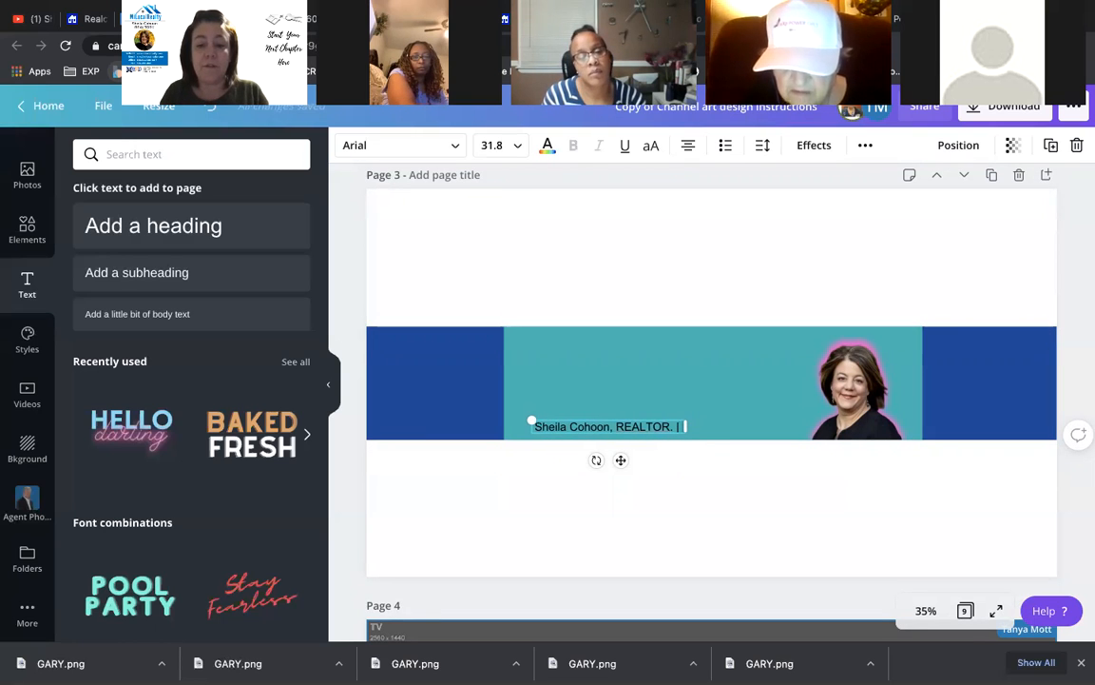
type(" |")
key("BackSpace")
key("BackSpace")
key("BackSpace")
type(". | SOU")
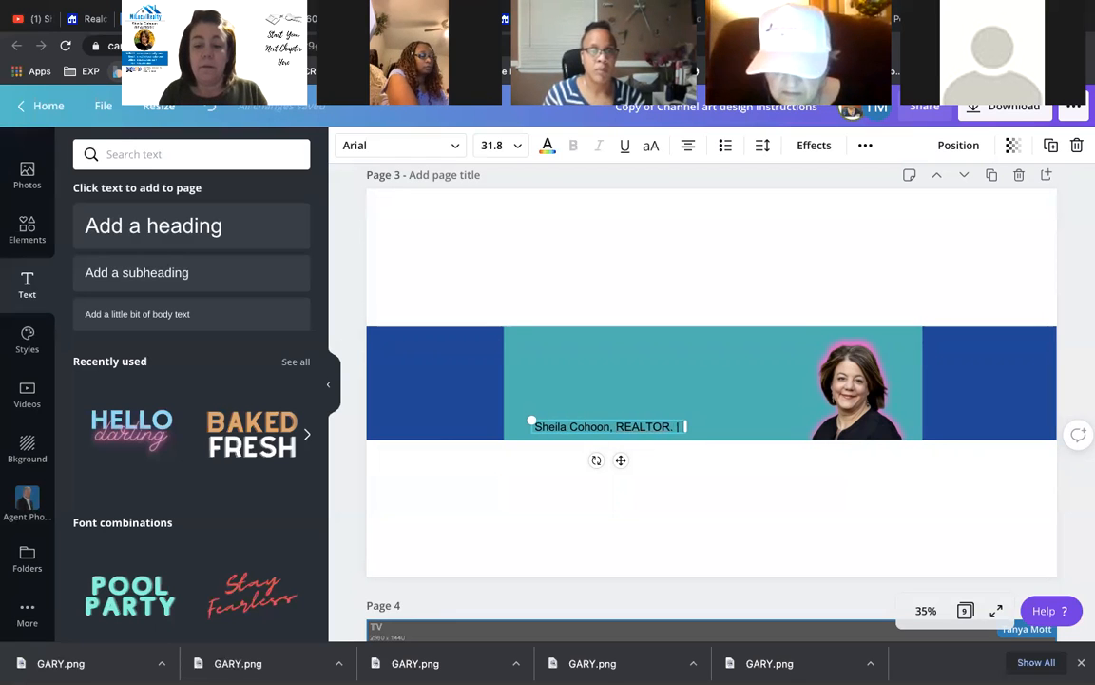
type("THEASE")
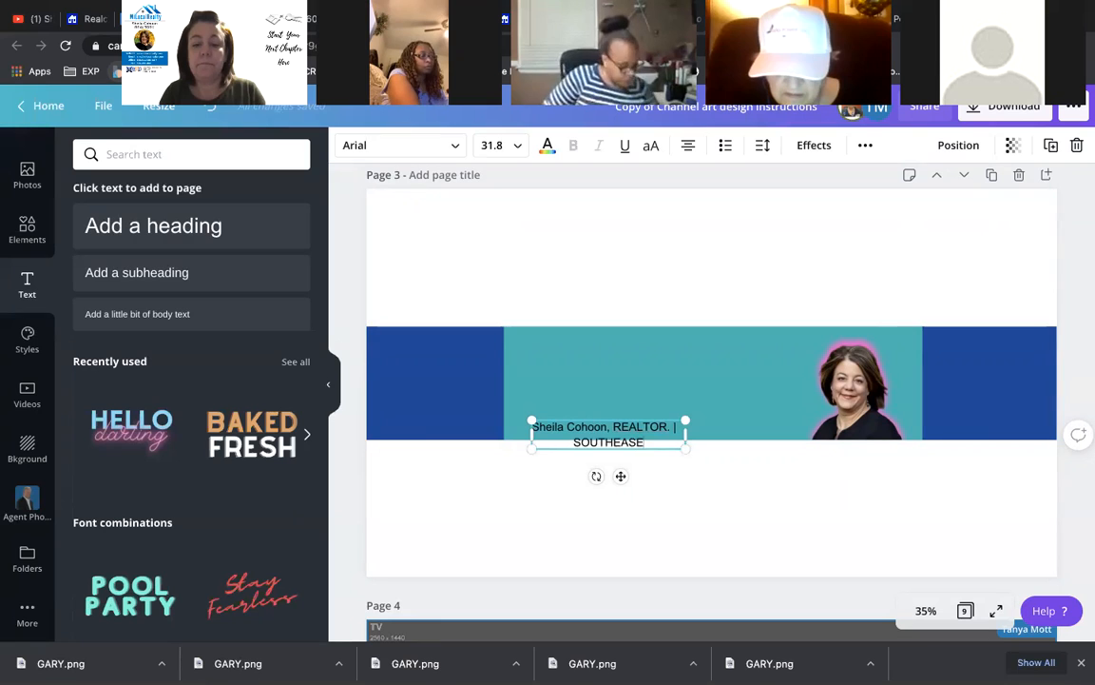
key("BackSpace")
type("TERN")
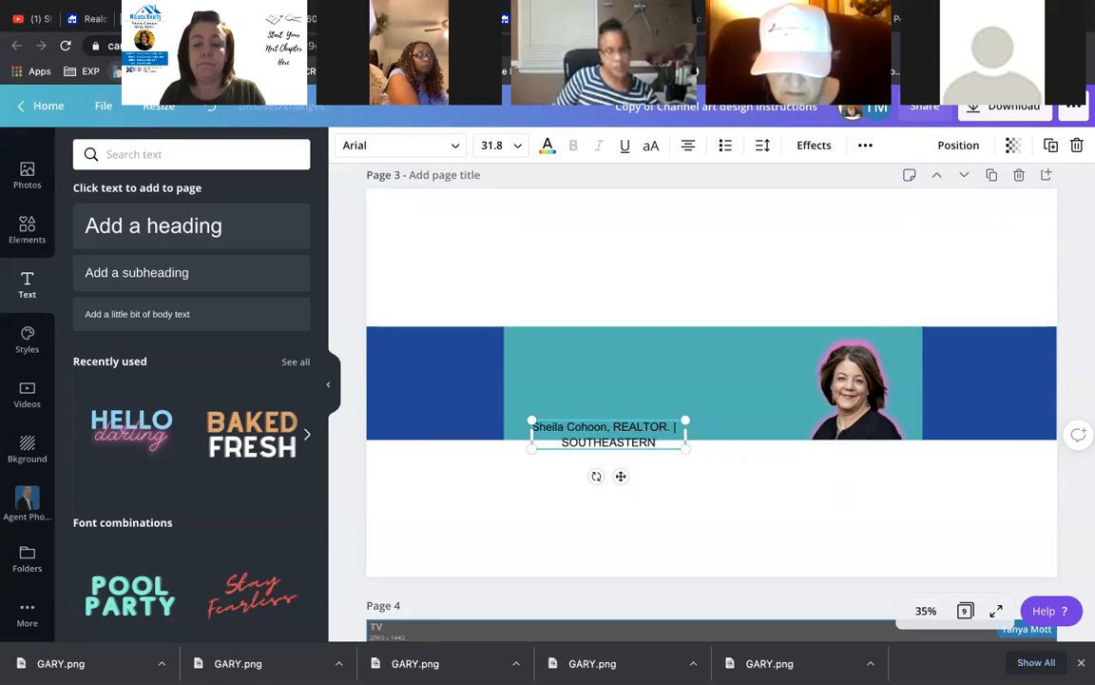
type(" LOWER MICHIGNA")
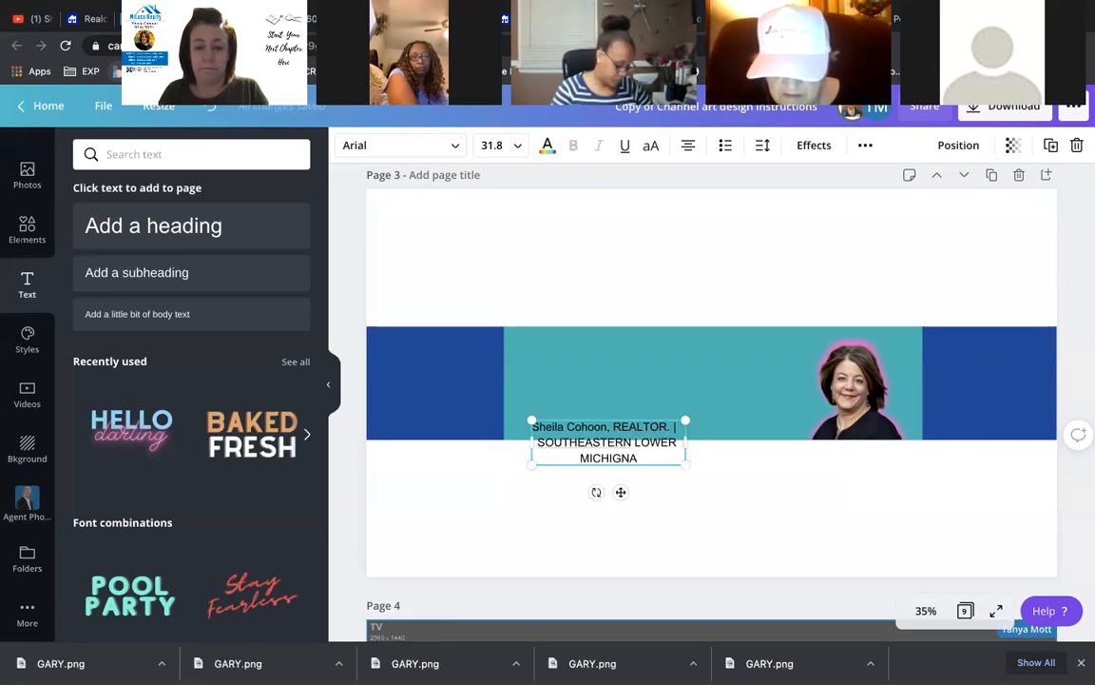
key("BackSpace")
key("BackSpace")
type("AN")
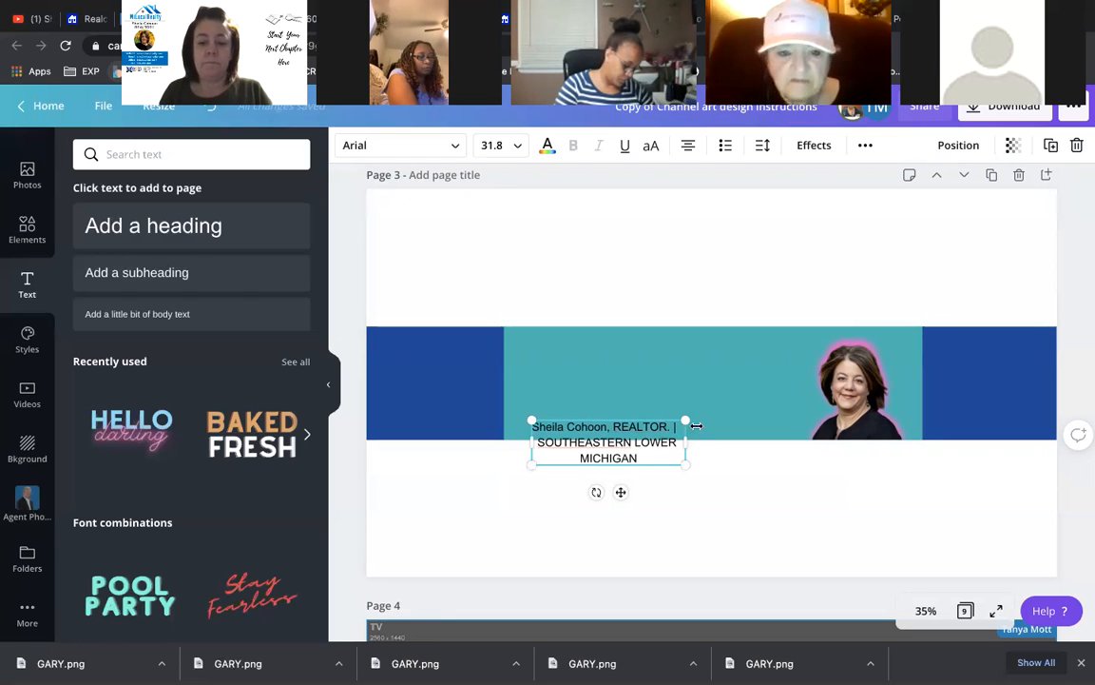
- Widen the text box, drop the separator, and put SOUTHEASTERN LOWER MICHIGAN on its own line
left_click_drag(718, 437, 898, 433)
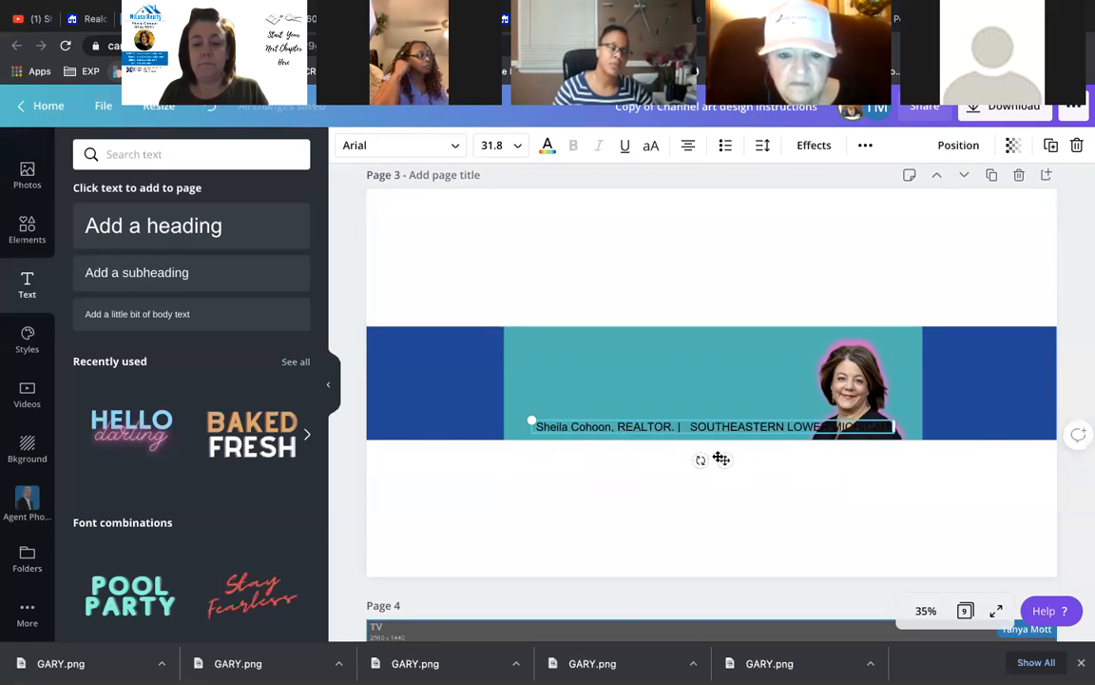
left_click_drag(724, 460, 697, 456)
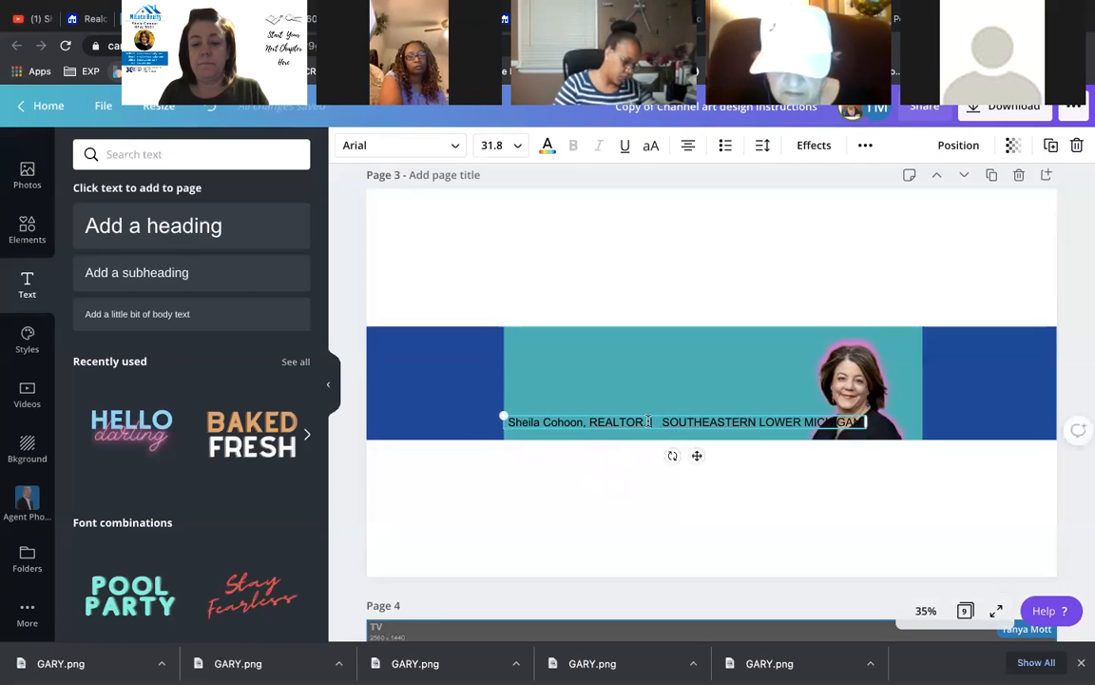
key("BackSpace")
key("BackSpace")
key("BackSpace")
key("BackSpace")
key("BackSpace")
key("BackSpace")
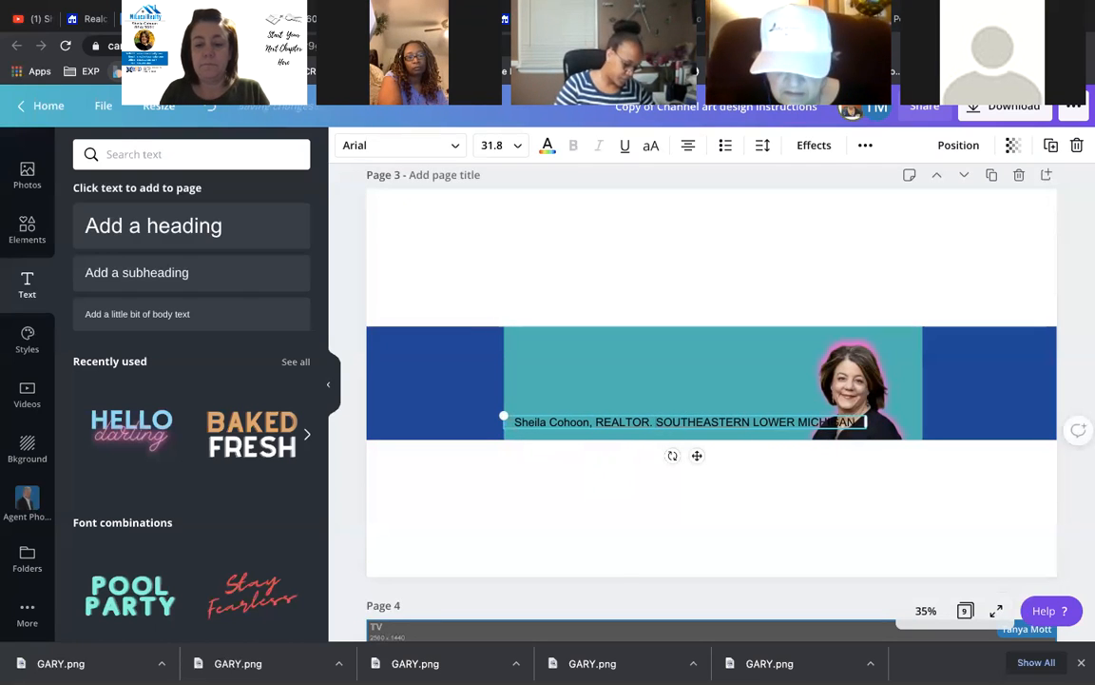
key("Return")
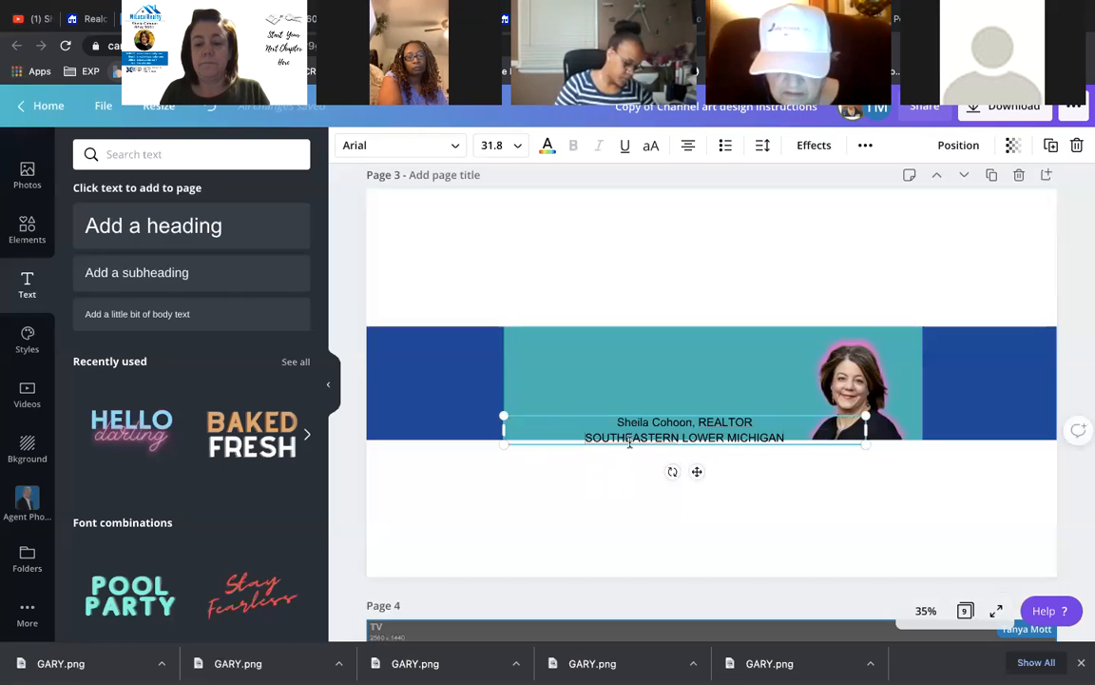
left_click_drag(696, 469, 696, 460)
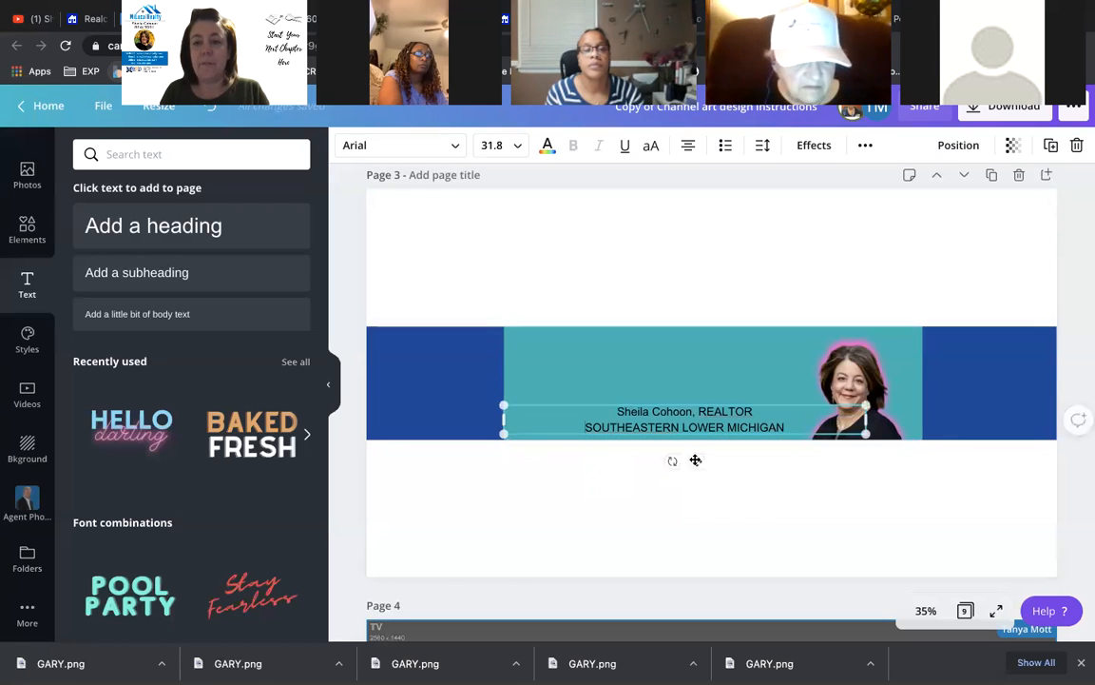
left_click(521, 307)
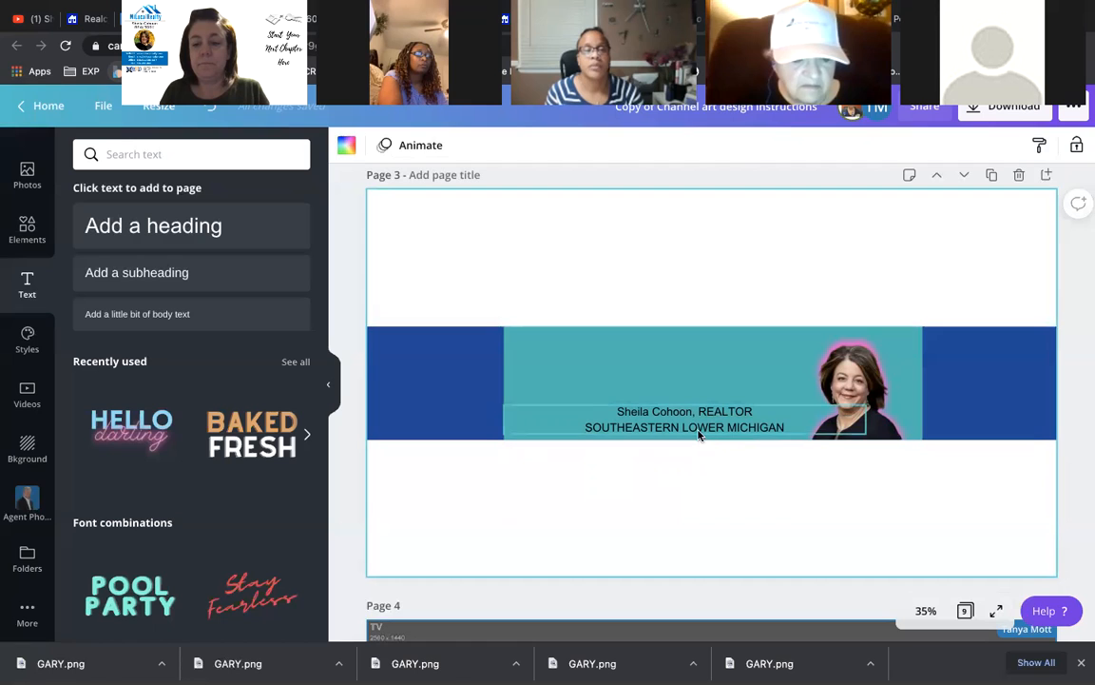
left_click(700, 428)
left_click_drag(701, 427, 716, 426)
left_click(478, 392)
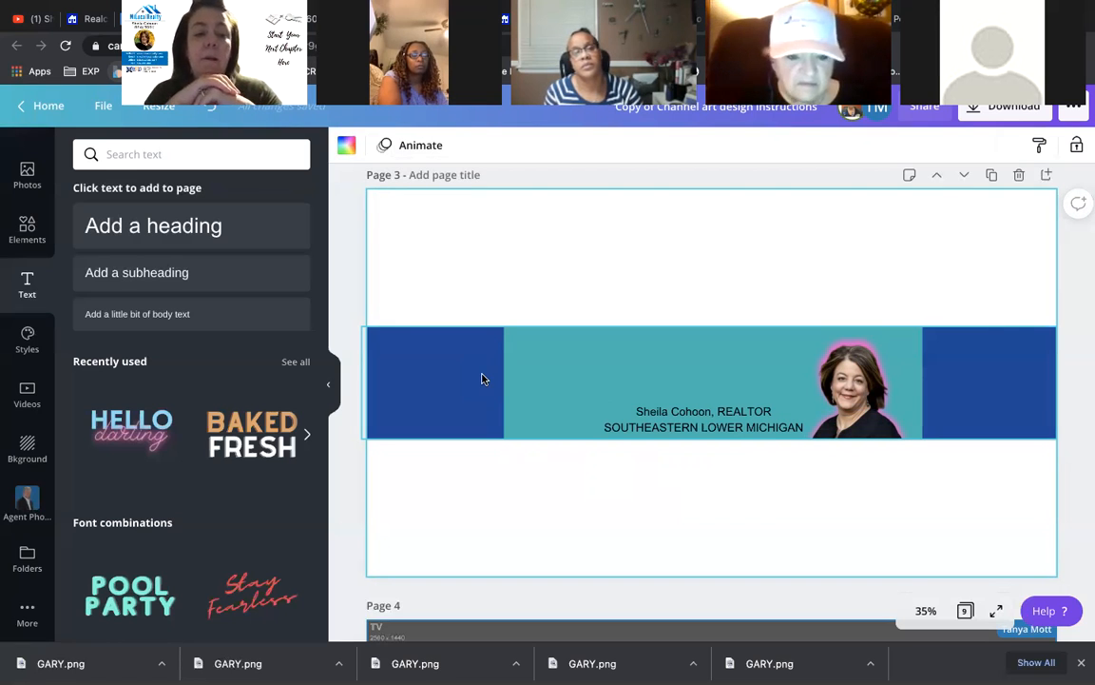
- Open the Elements library and browse its contents
left_click(42, 223)
scroll(204, 333, "up", 4)
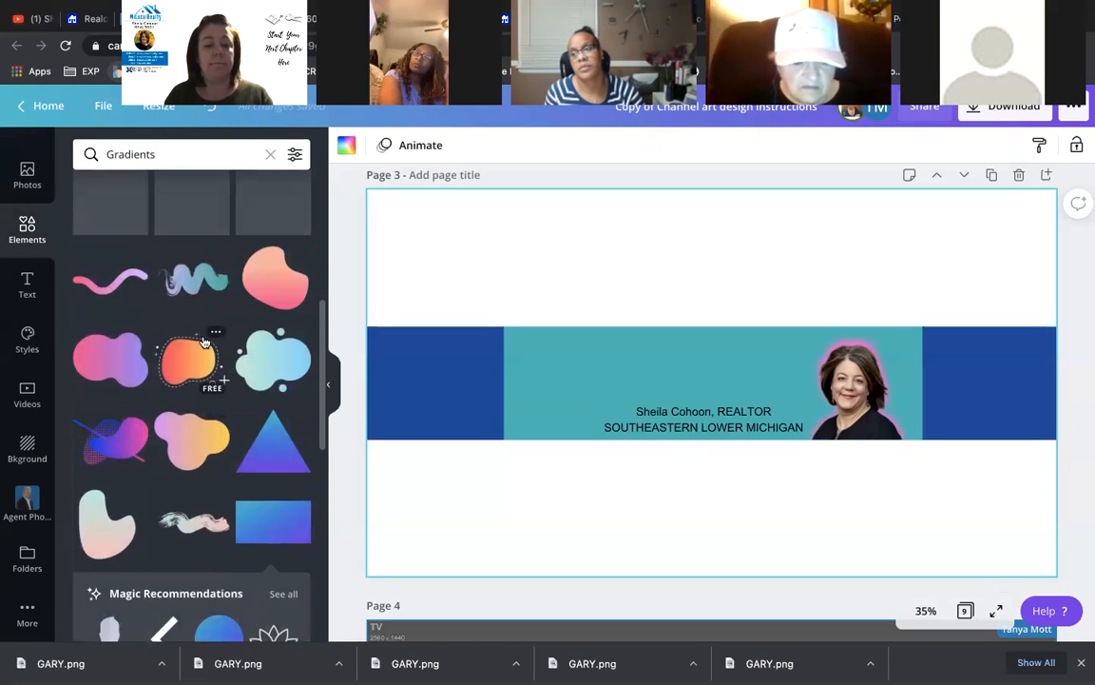
scroll(205, 345, "up", 4)
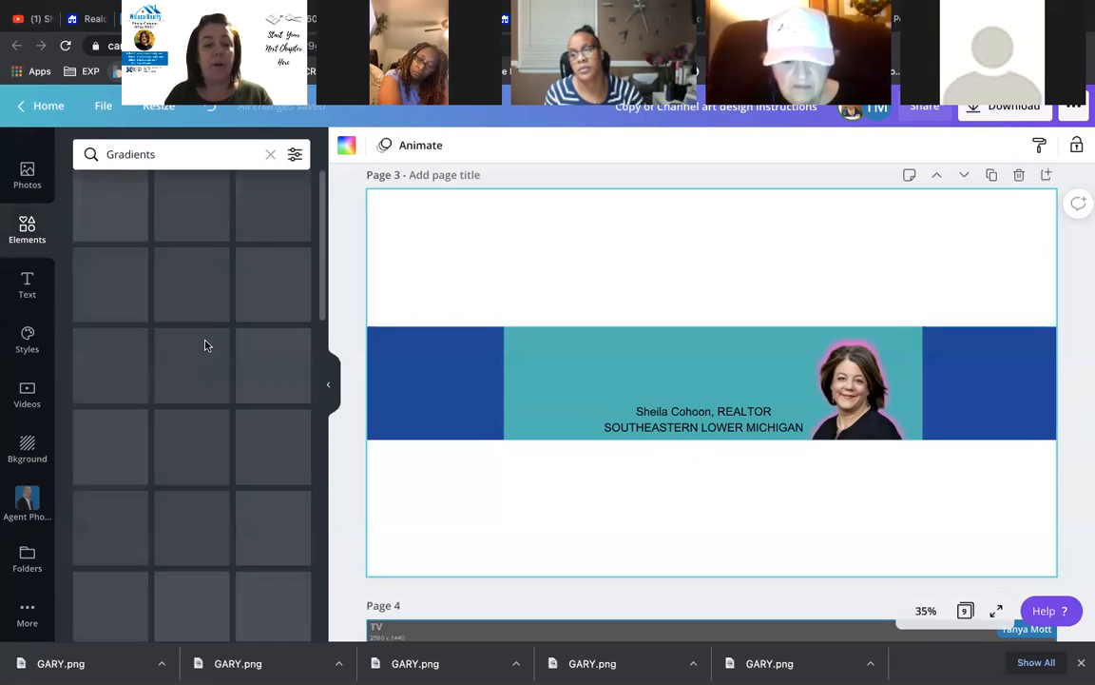
scroll(205, 347, "down", 1)
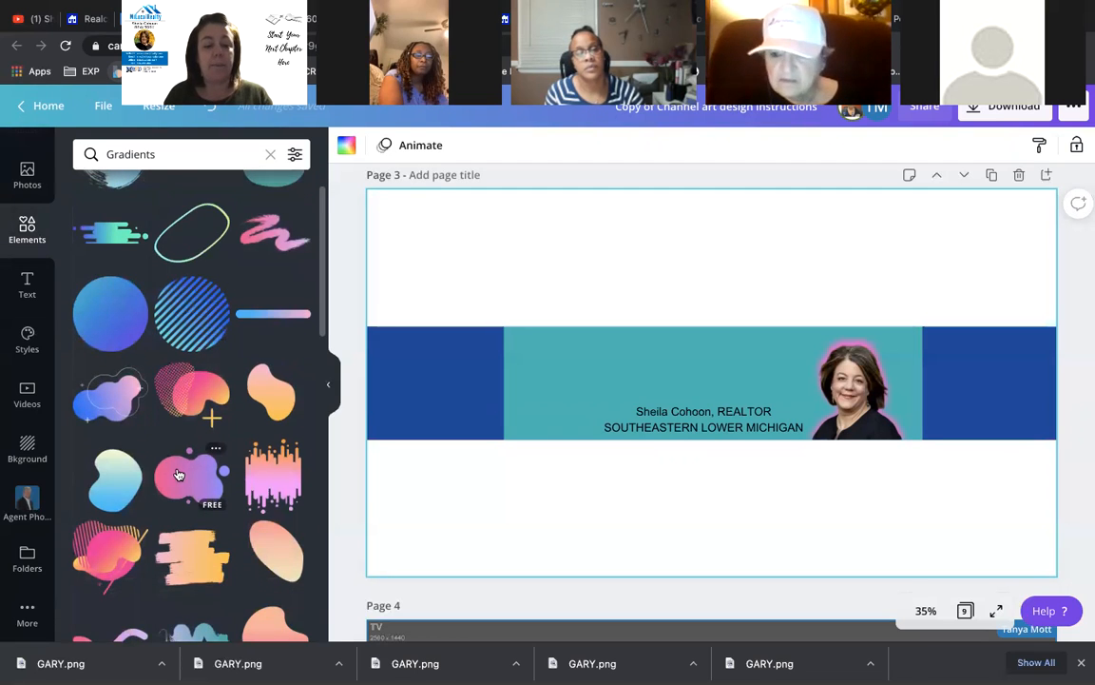
scroll(97, 315, "down", 1)
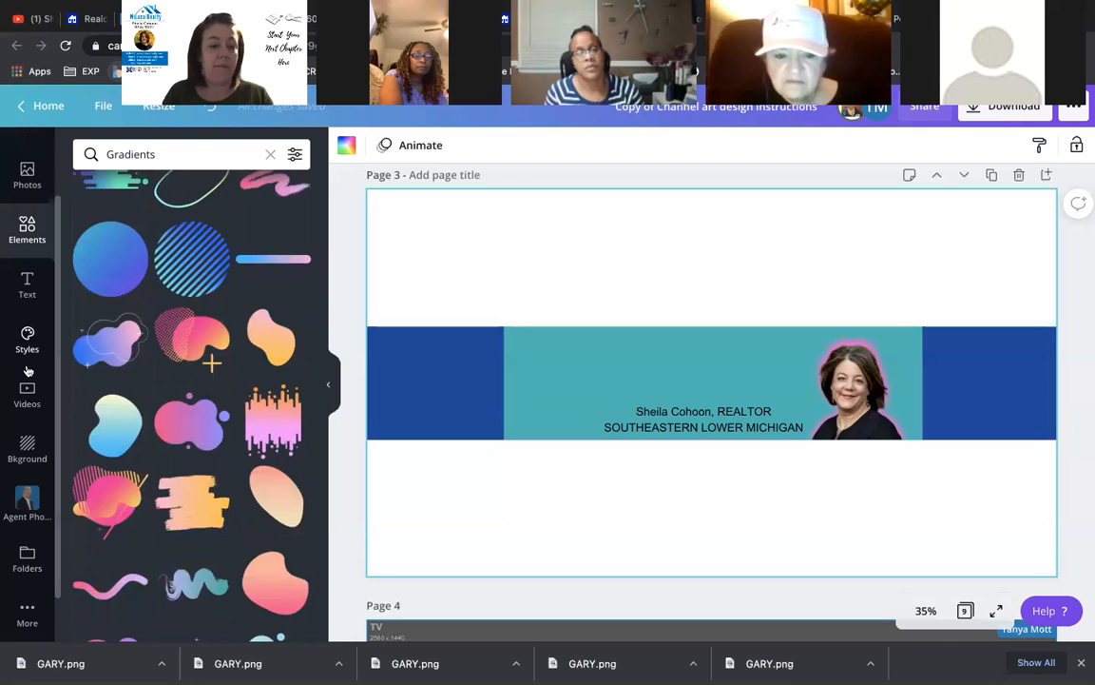
scroll(25, 303, "up", 1)
scroll(25, 303, "up", 1)
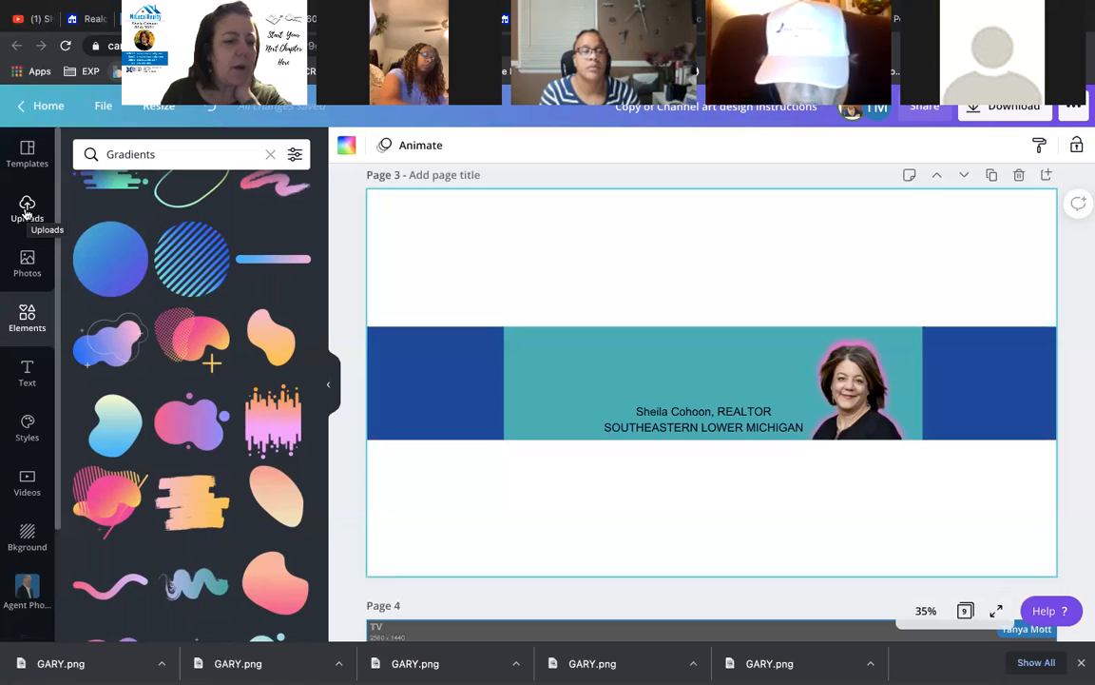
- Clear the Gradients search and show all Shapes, scrolling through the shapes grid
left_click(30, 313)
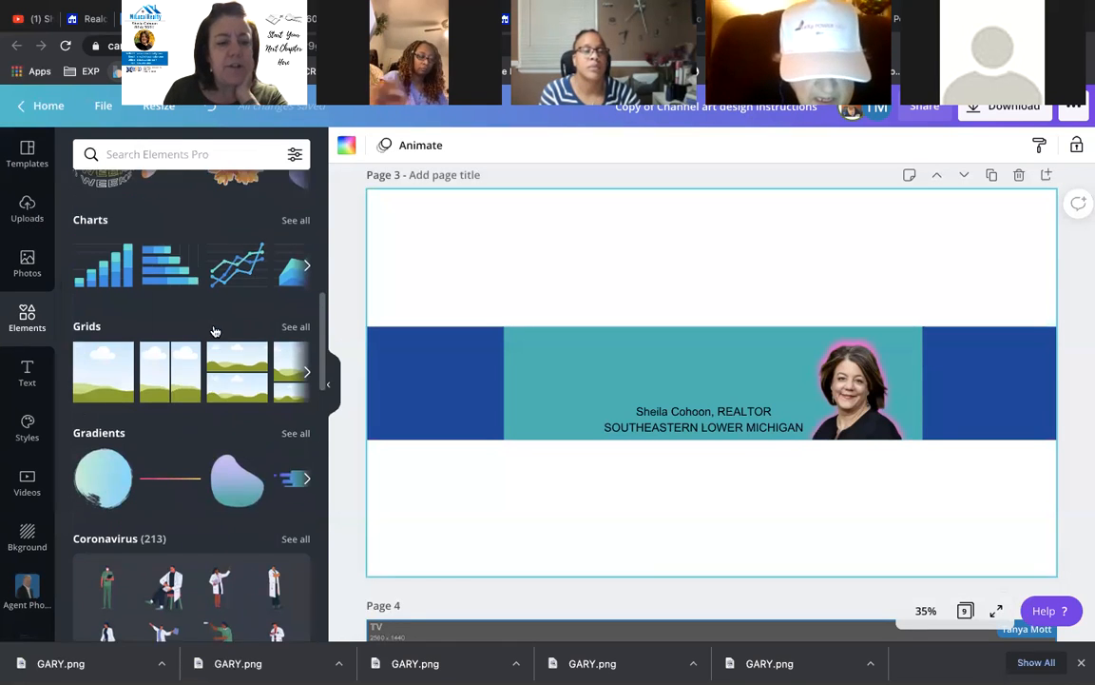
scroll(215, 331, "up", 5)
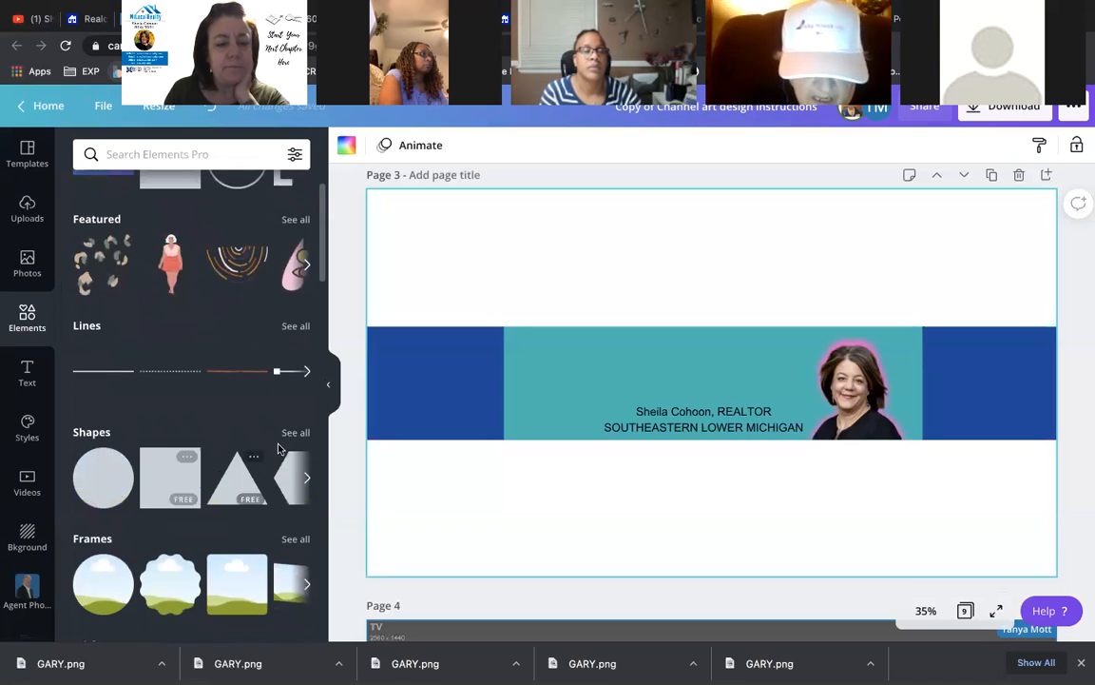
left_click(288, 435)
scroll(207, 410, "down", 3)
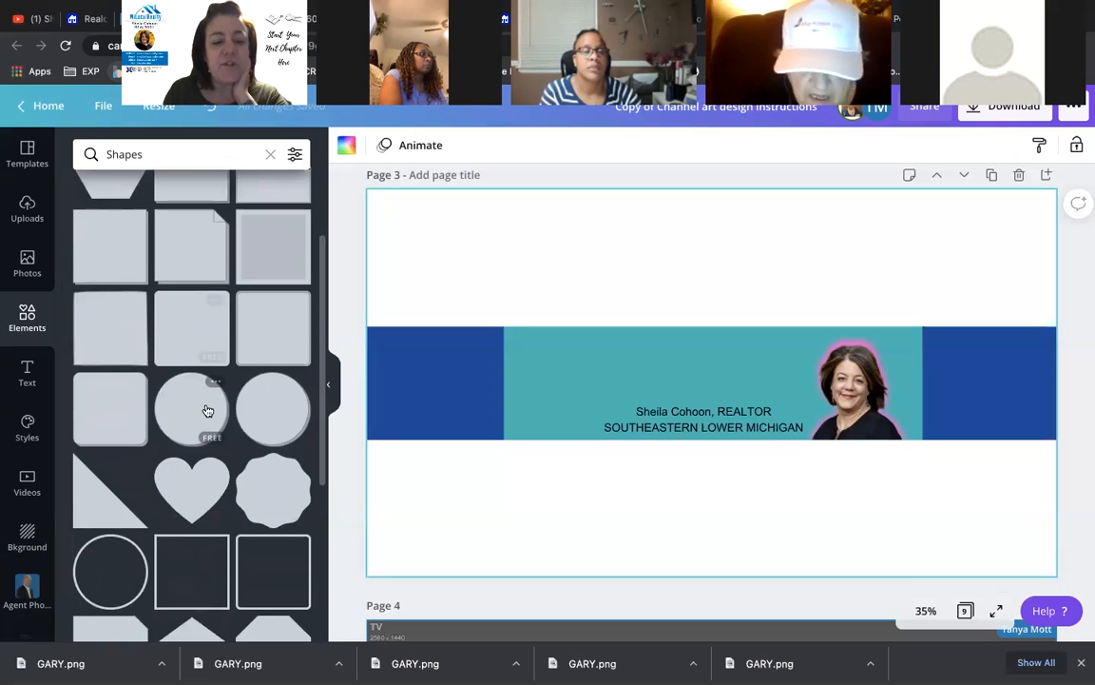
scroll(208, 410, "down", 4)
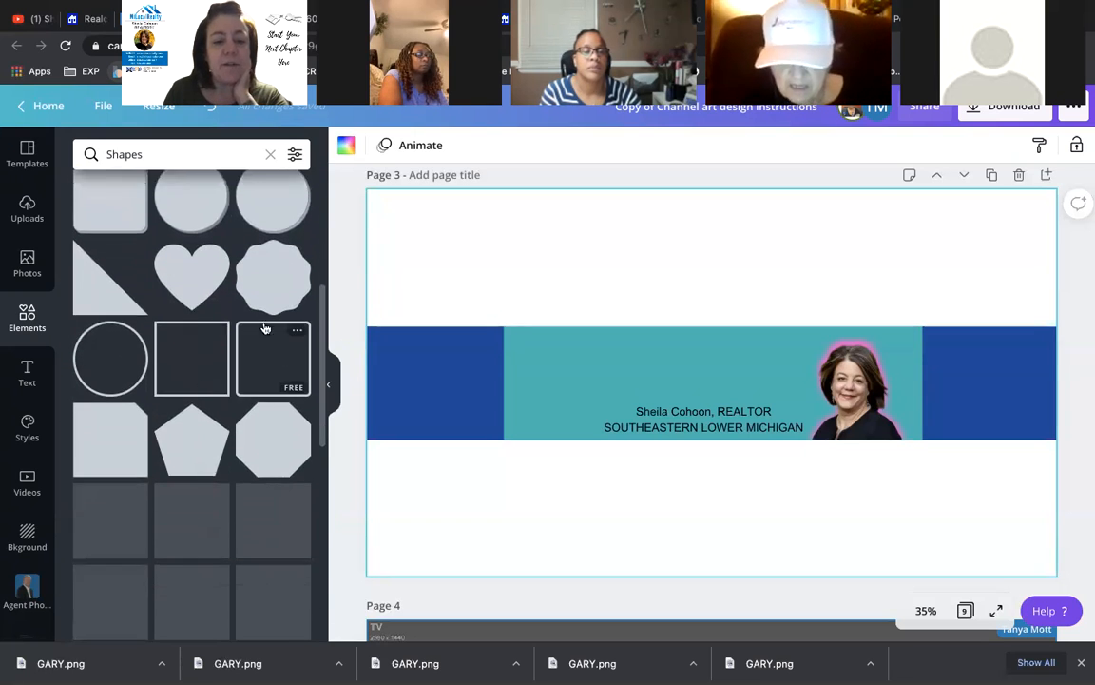
scroll(266, 459, "down", 4)
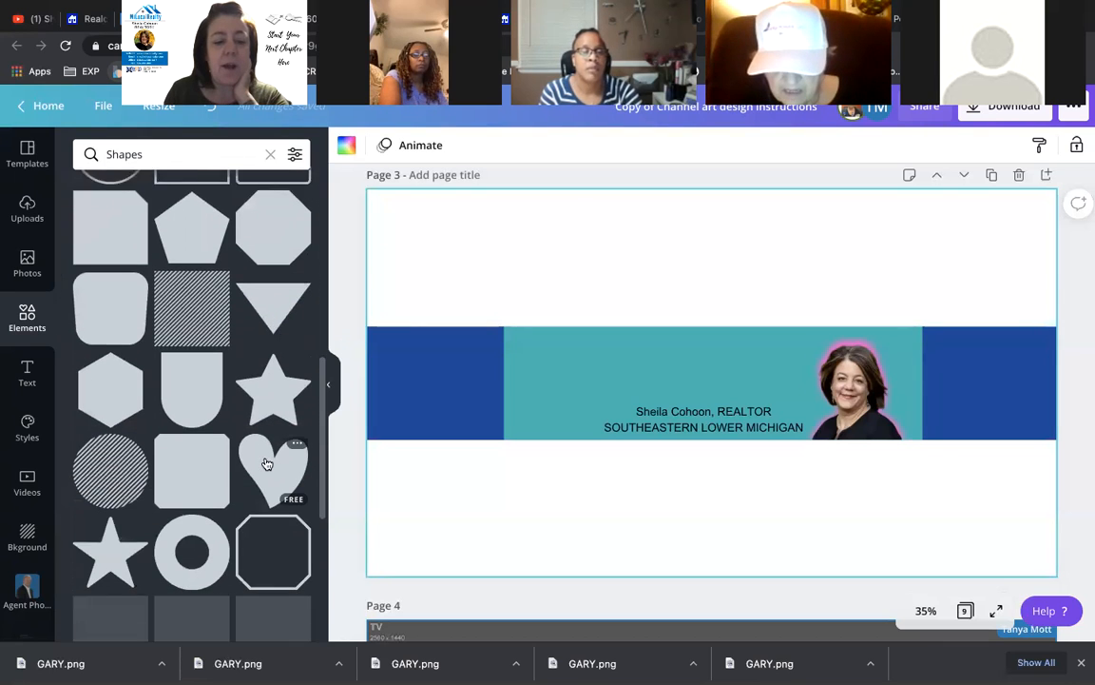
scroll(268, 463, "down", 4)
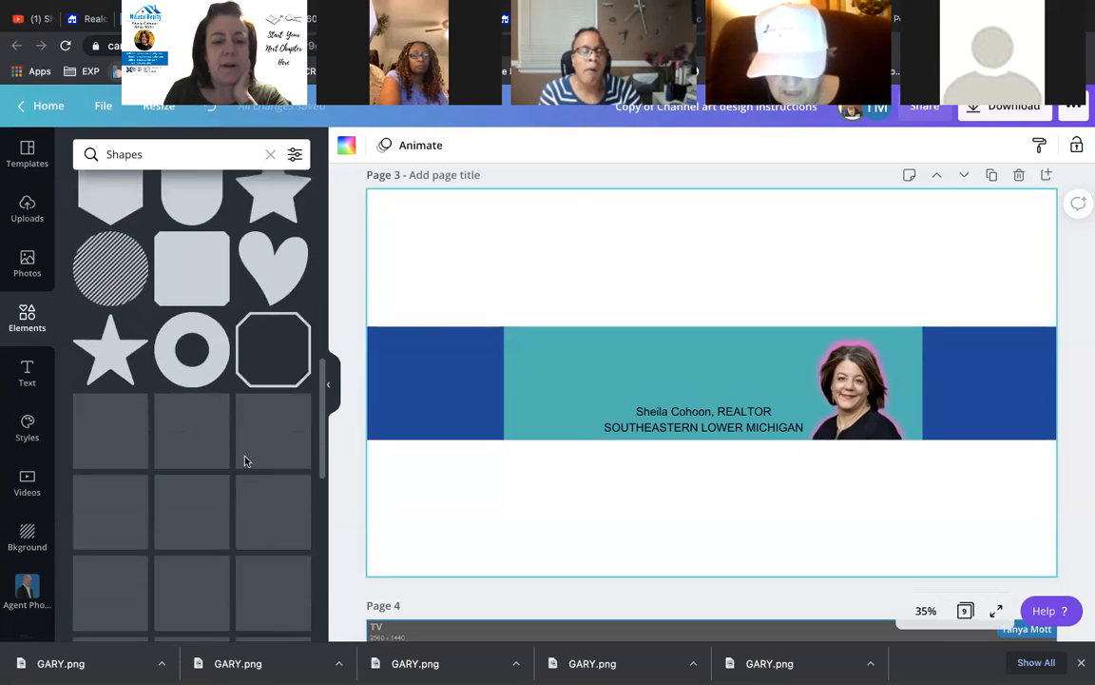
scroll(245, 461, "up", 8)
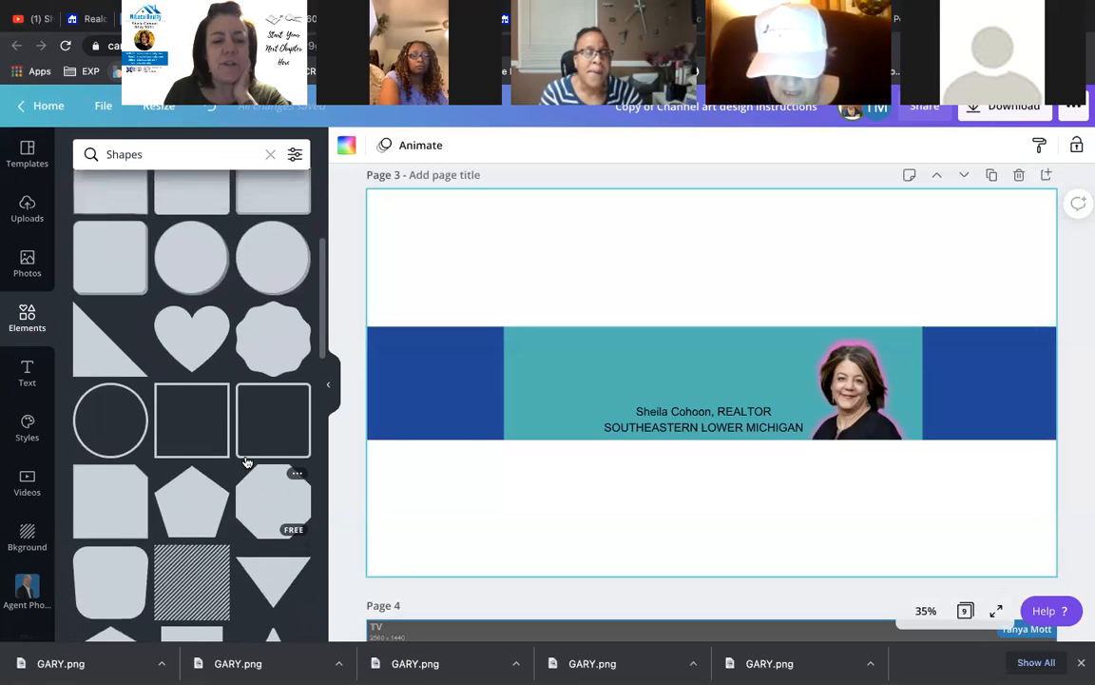
scroll(249, 459, "up", 4)
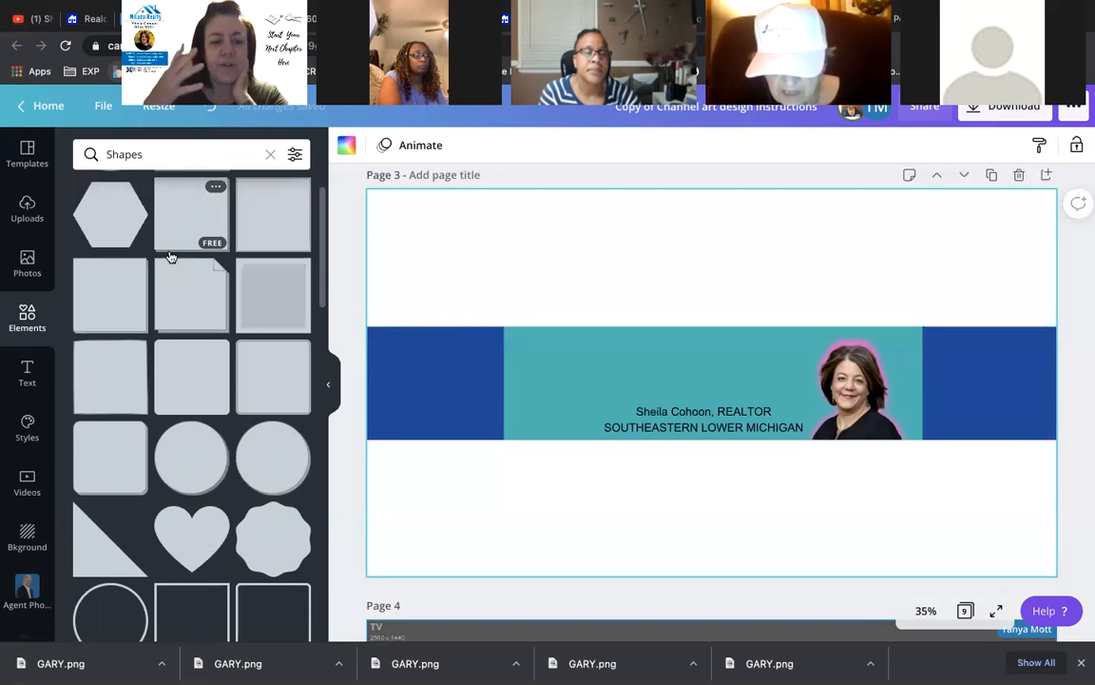
- Add a square shape, resize it into a small box and tilt it slightly counter-clockwise
left_click(180, 380)
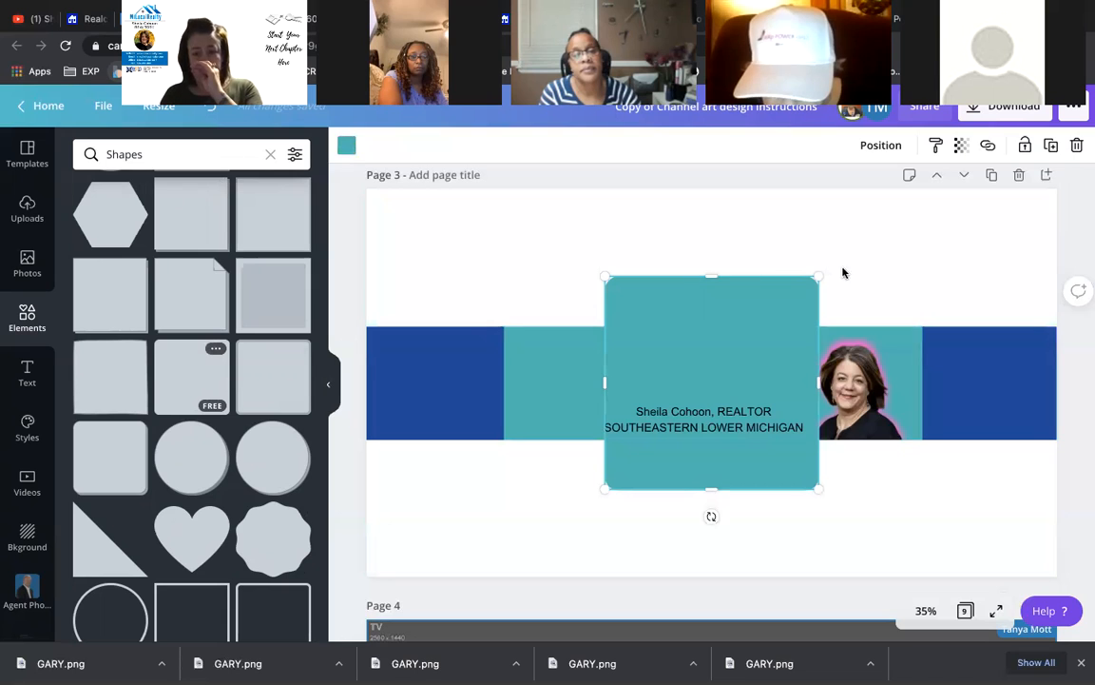
left_click_drag(817, 275, 709, 385)
left_click_drag(640, 475, 595, 483)
left_click_drag(717, 442, 723, 443)
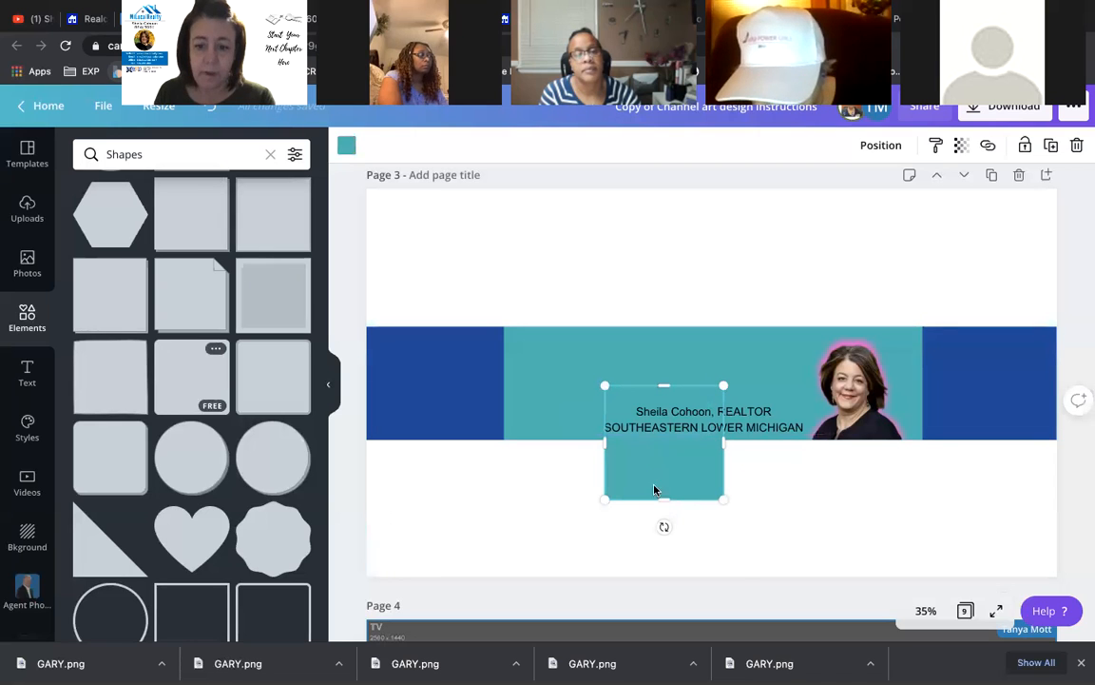
left_click_drag(667, 525, 665, 475)
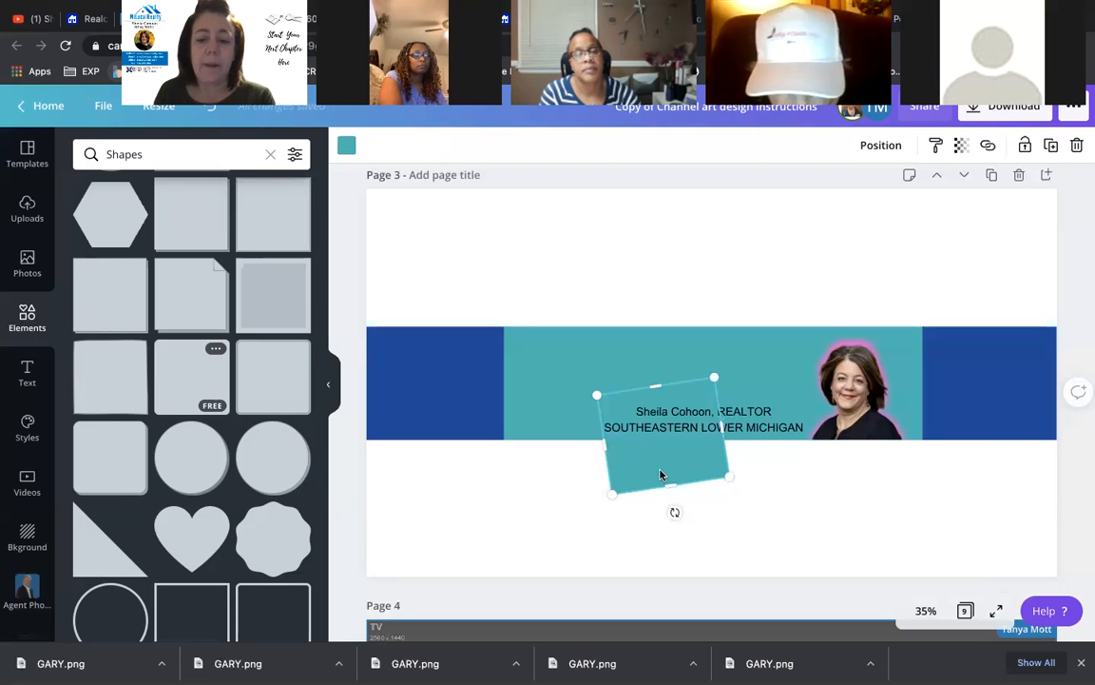
- Make the tilted box white, shorten it slightly and move it up-left on the teal band
left_click(347, 147)
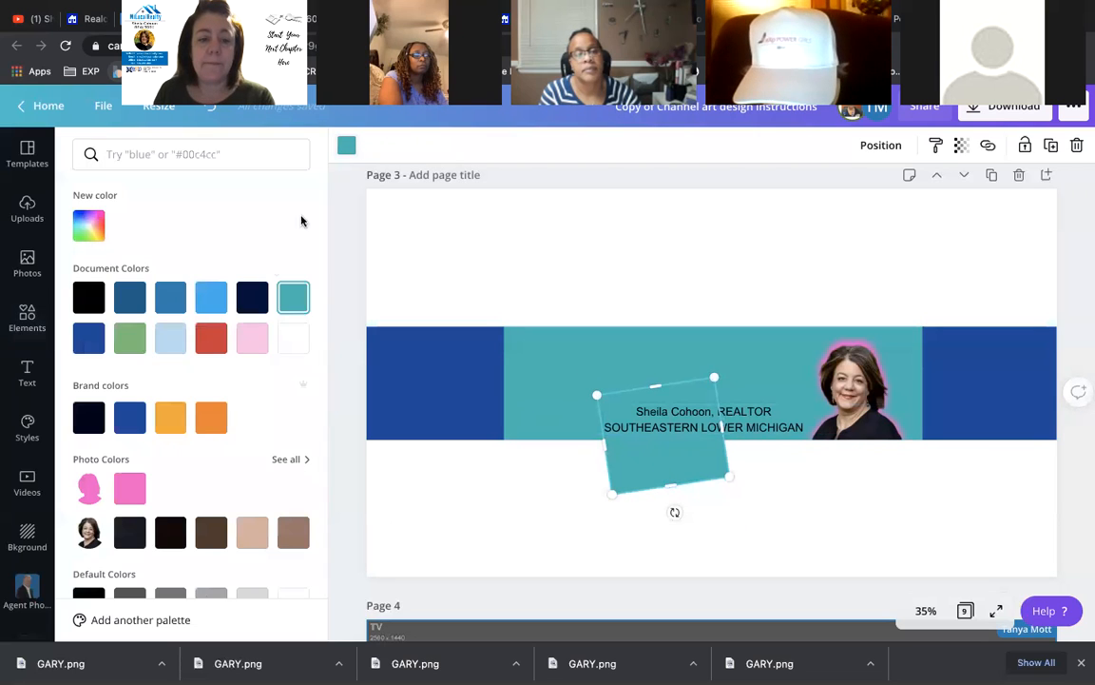
left_click(295, 340)
left_click_drag(672, 481, 671, 469)
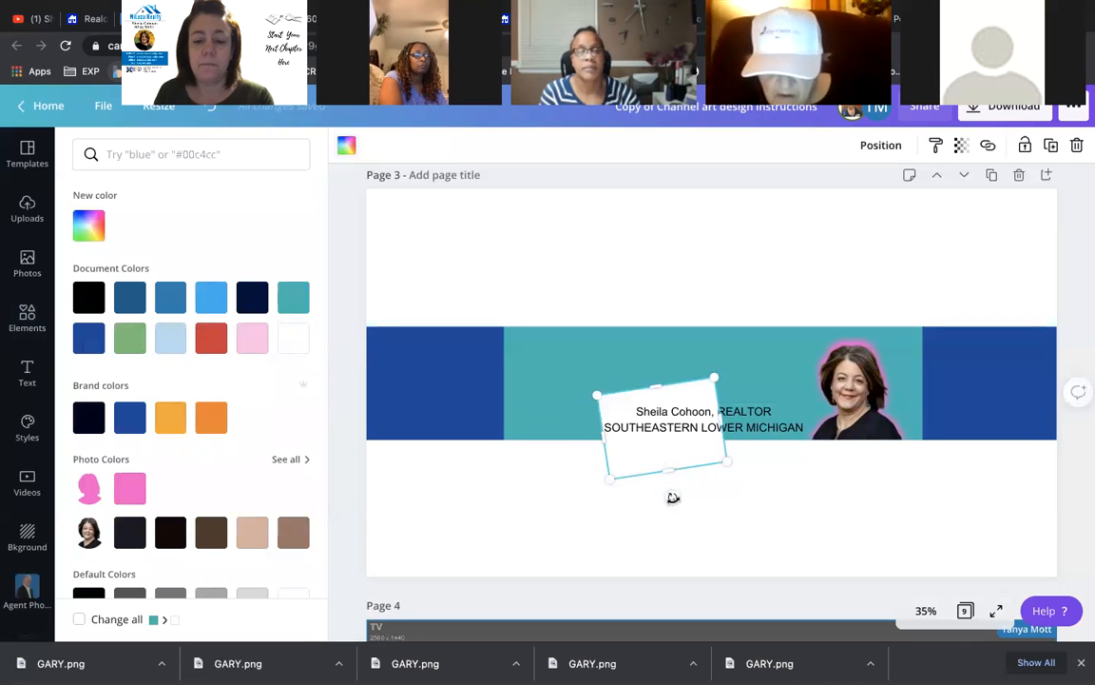
left_click(715, 500)
left_click(696, 484)
left_click_drag(655, 443, 627, 407)
left_click(571, 286)
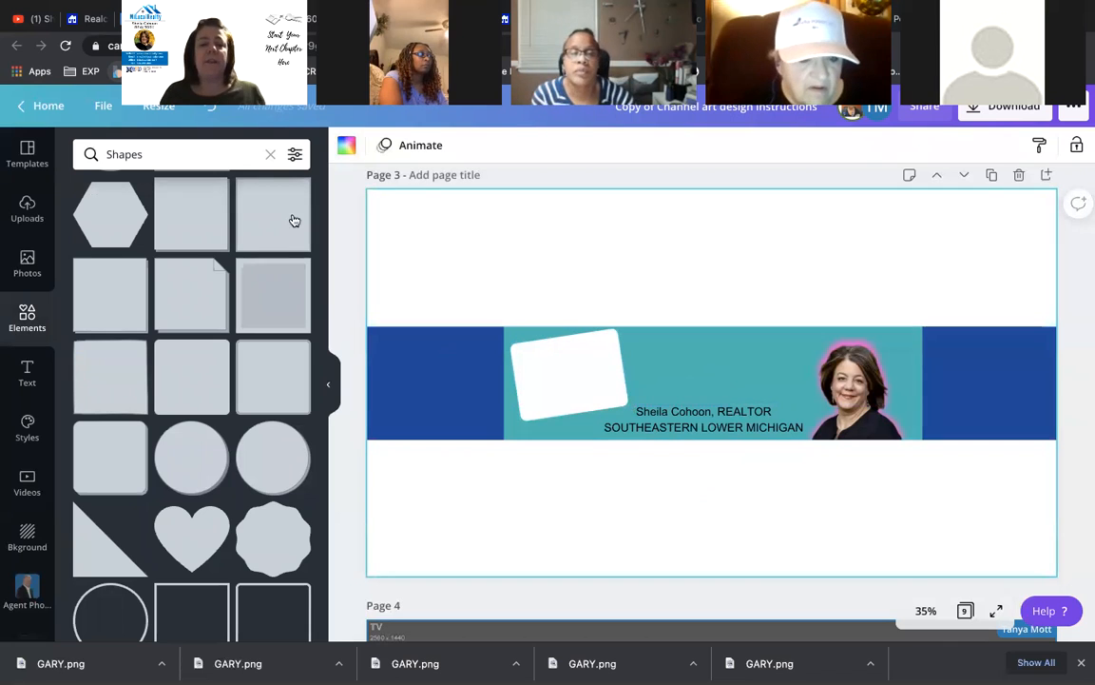
- Add a subheading on the white card reading PUBLISHED VIDEOS EVERY FRIDAY
left_click(27, 374)
left_click(520, 367)
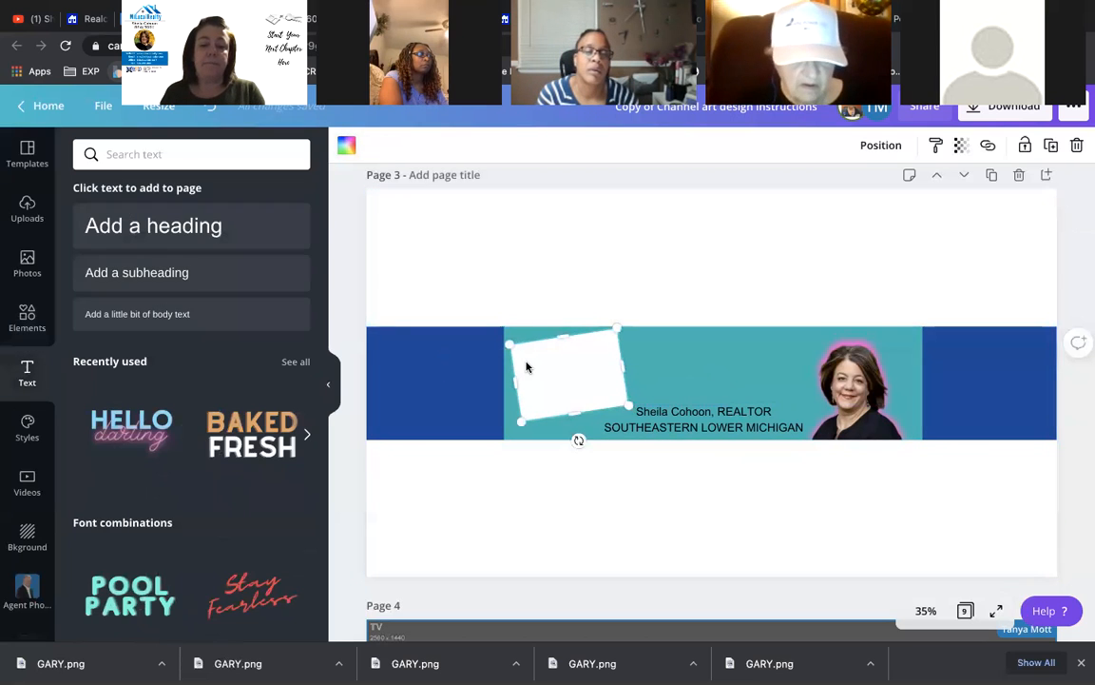
left_click(137, 273)
left_click_drag(582, 456, 589, 384)
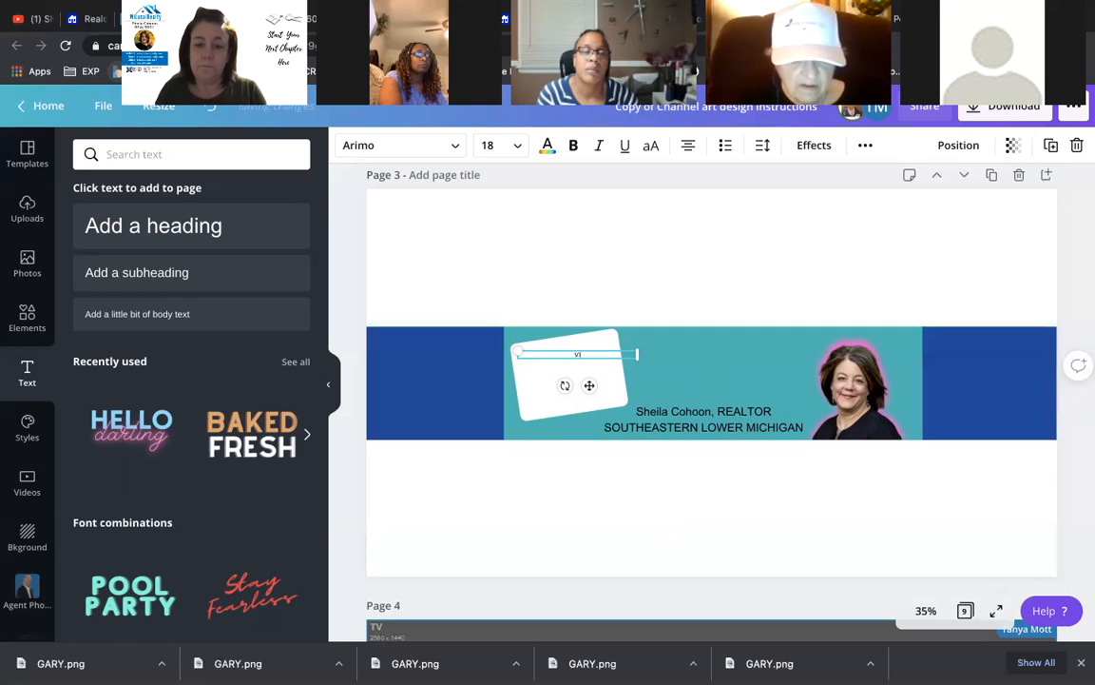
type("EO")
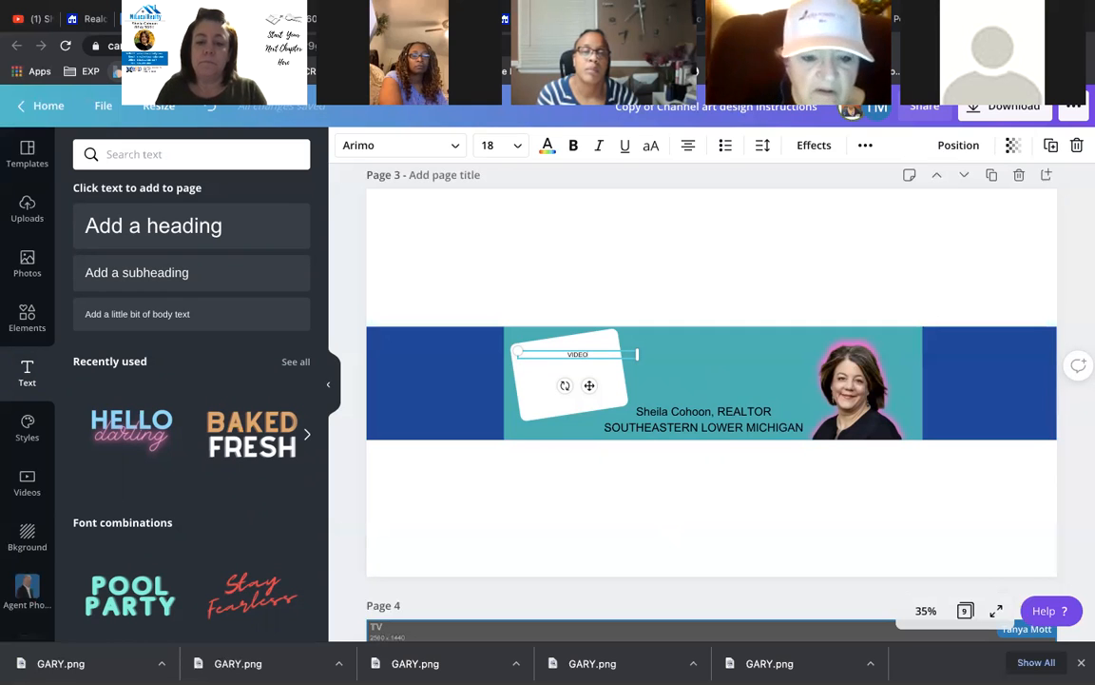
key("BackSpace")
key("BackSpace")
key("BackSpace")
key("BackSpace")
key("BackSpace")
type("PUB")
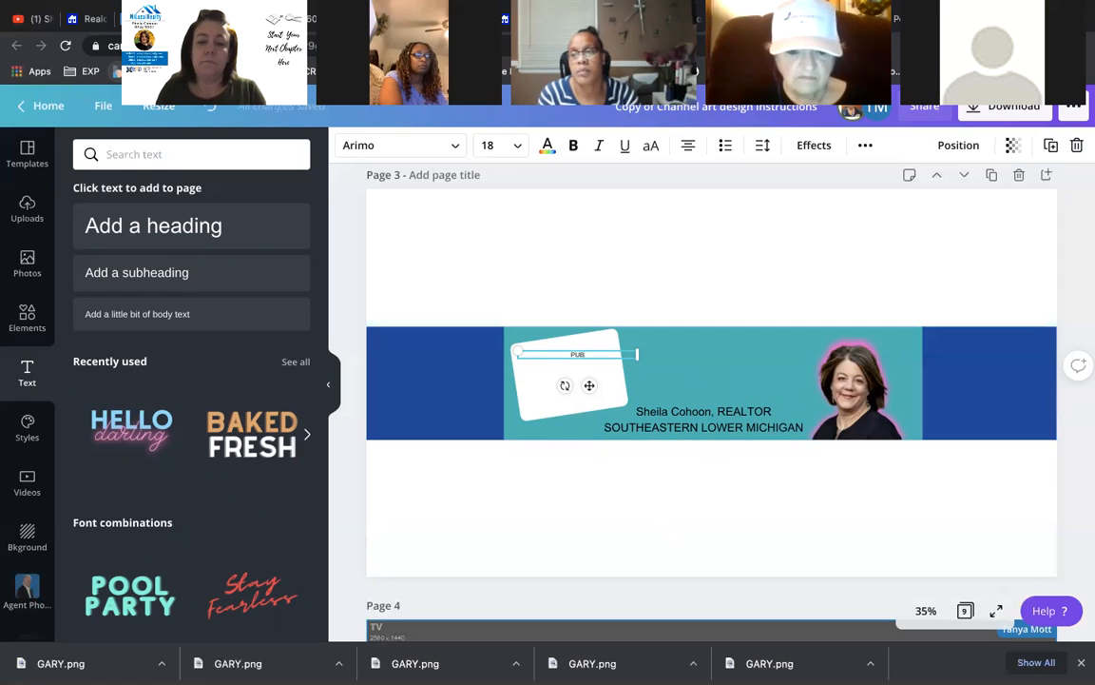
type("LISHED VIDEOS EVER")
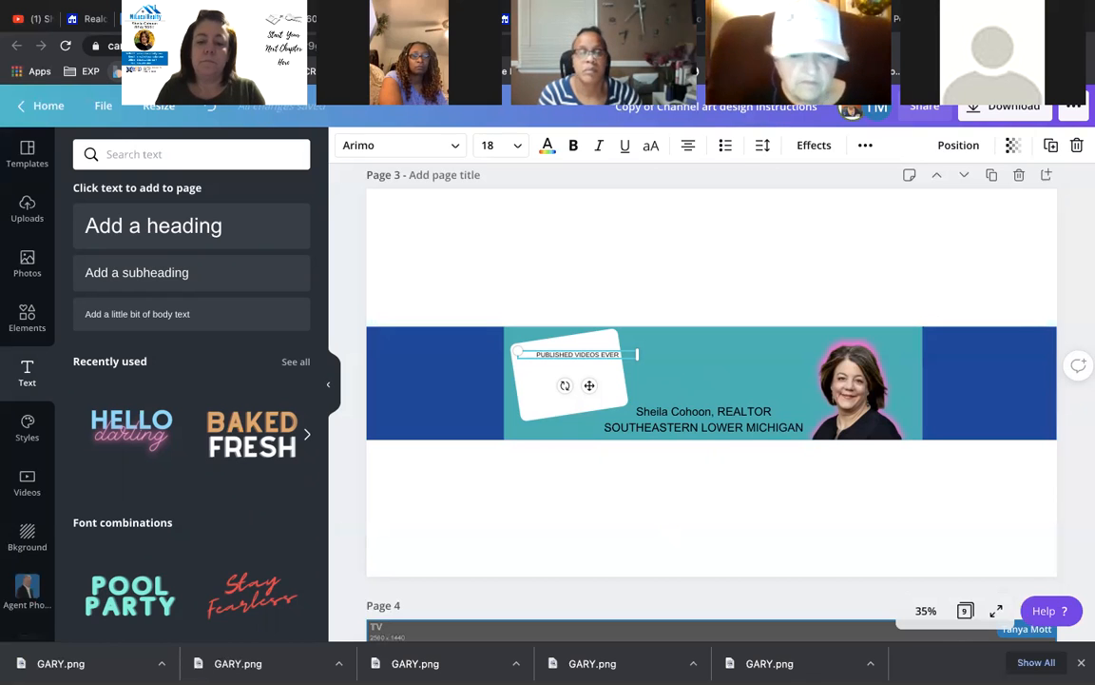
key("BackSpace")
key("BackSpace")
key("BackSpace")
key("BackSpace")
key("BackSpace")
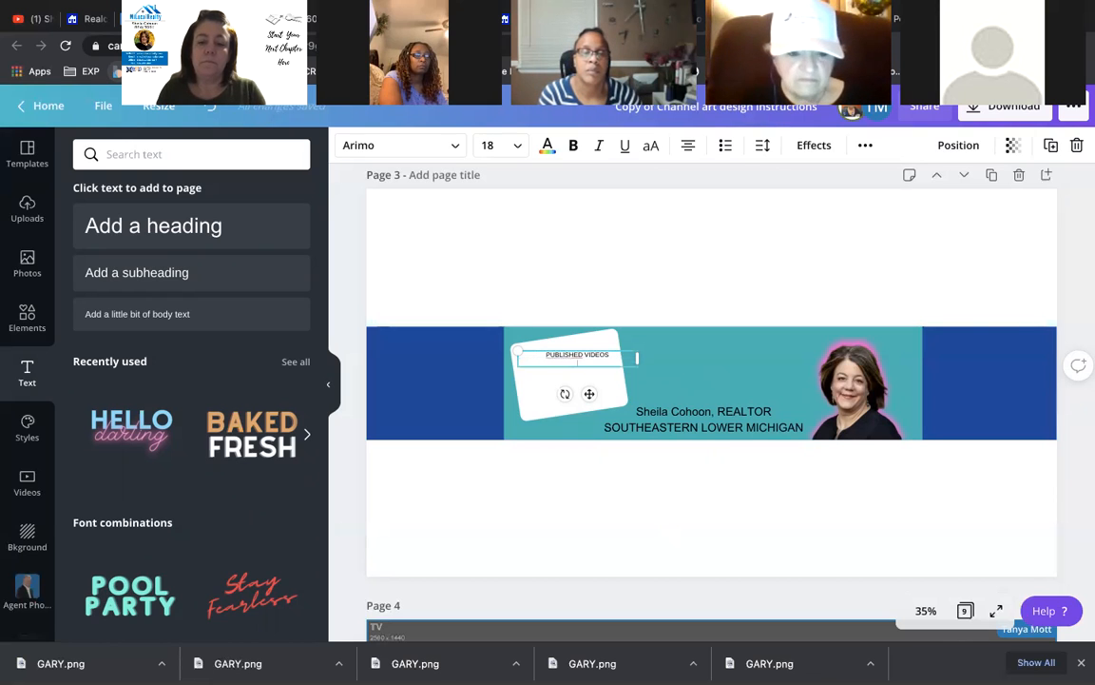
type("Y FRIDAY")
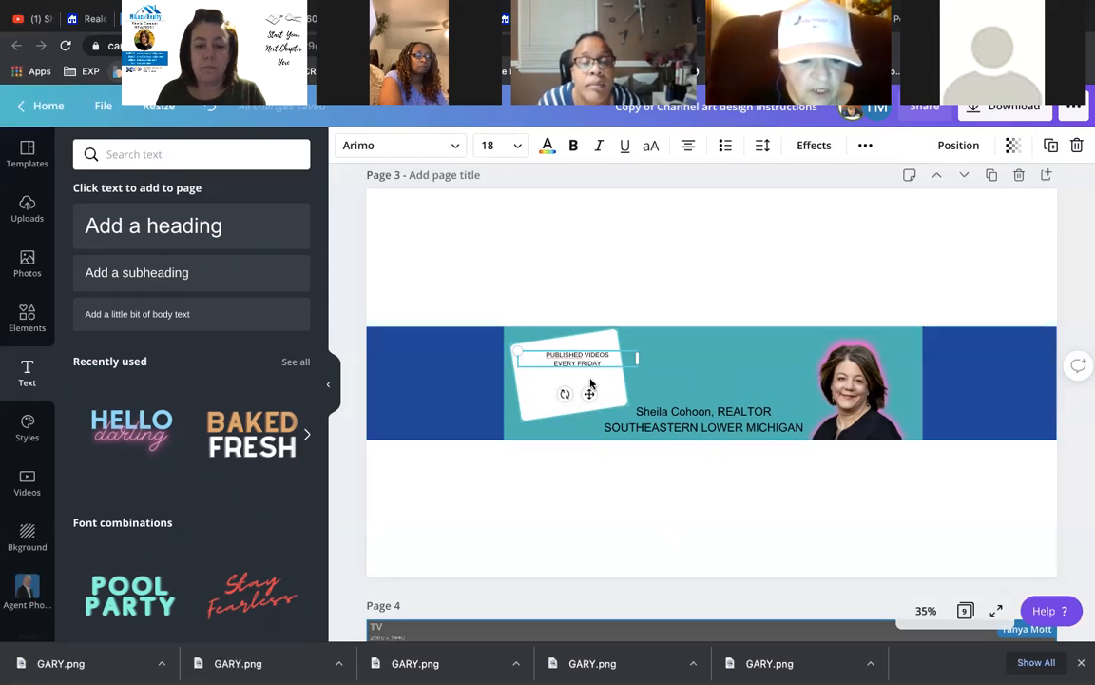
- Enlarge the card text and replace PUBLISHED with EDUCATIONAL
mouse_move(519, 348)
left_mouse_down()
mouse_move(450, 317)
mouse_move(448, 342)
mouse_move(511, 354)
left_mouse_up()
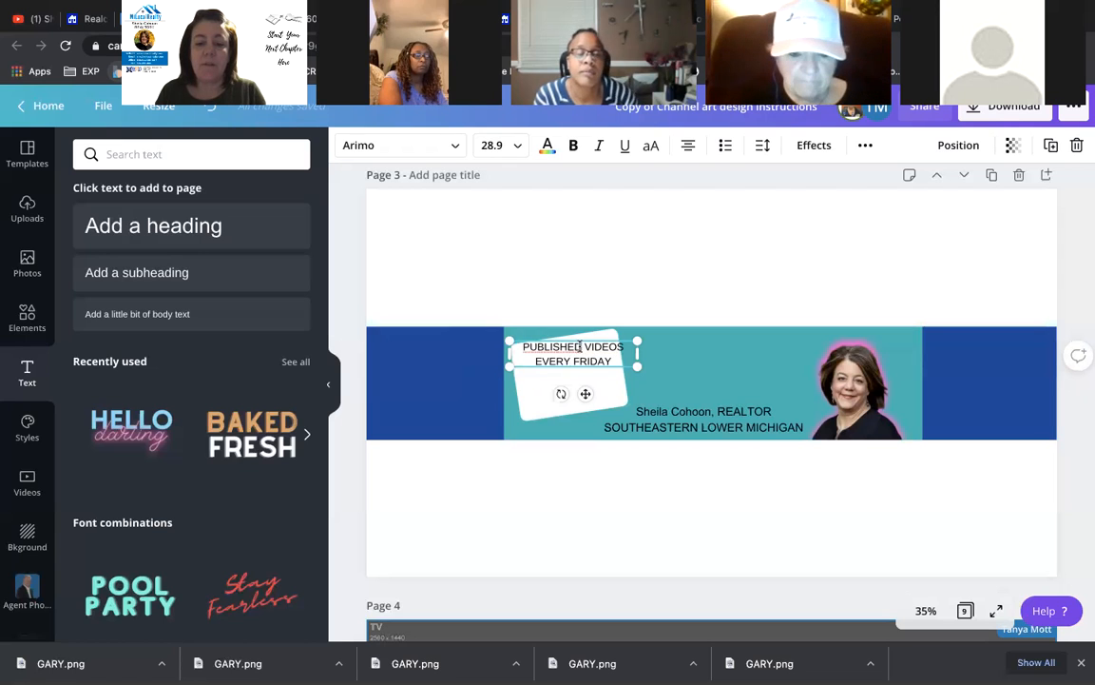
left_click_drag(583, 347, 524, 348)
type("EDUCATO")
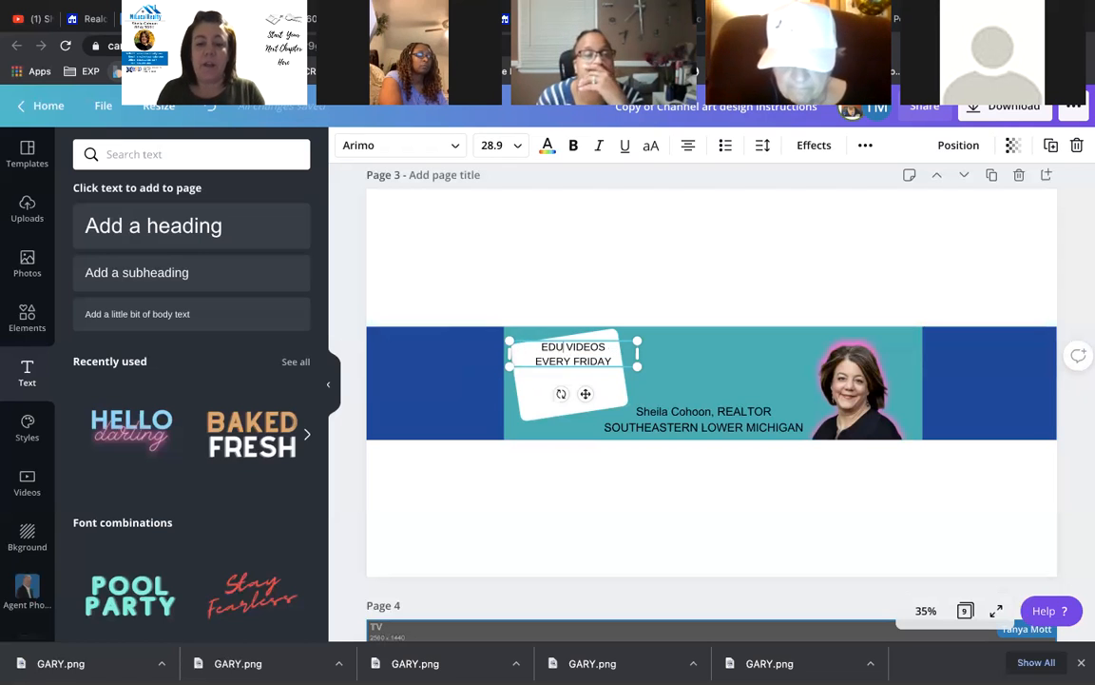
key("BackSpace")
type("ION")
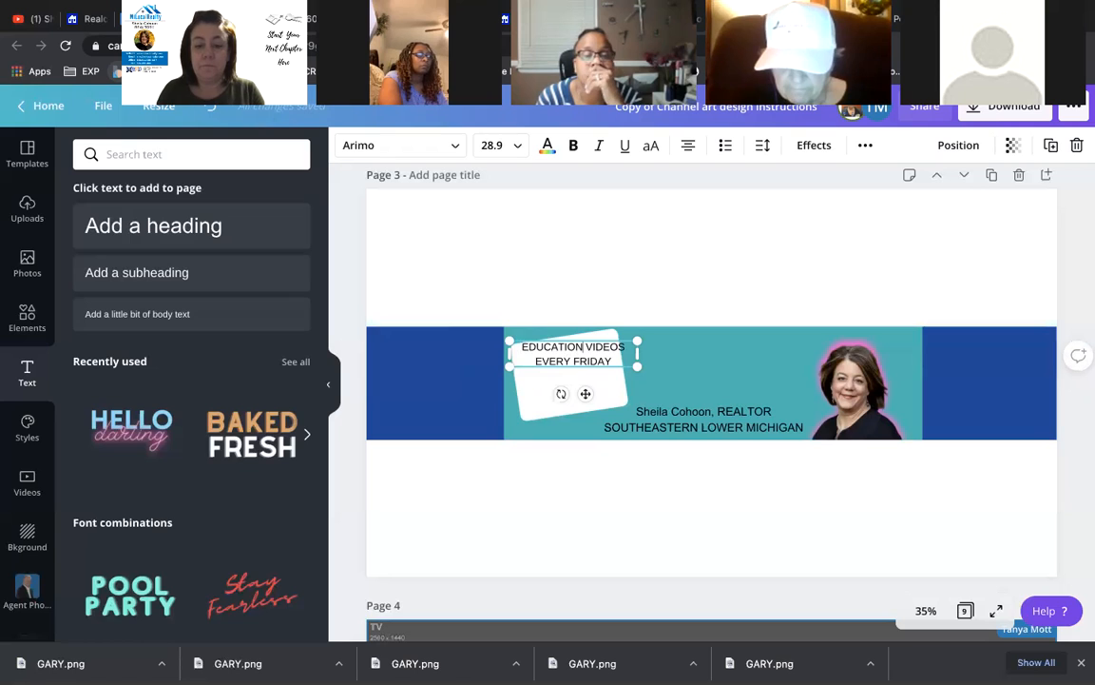
type("AL")
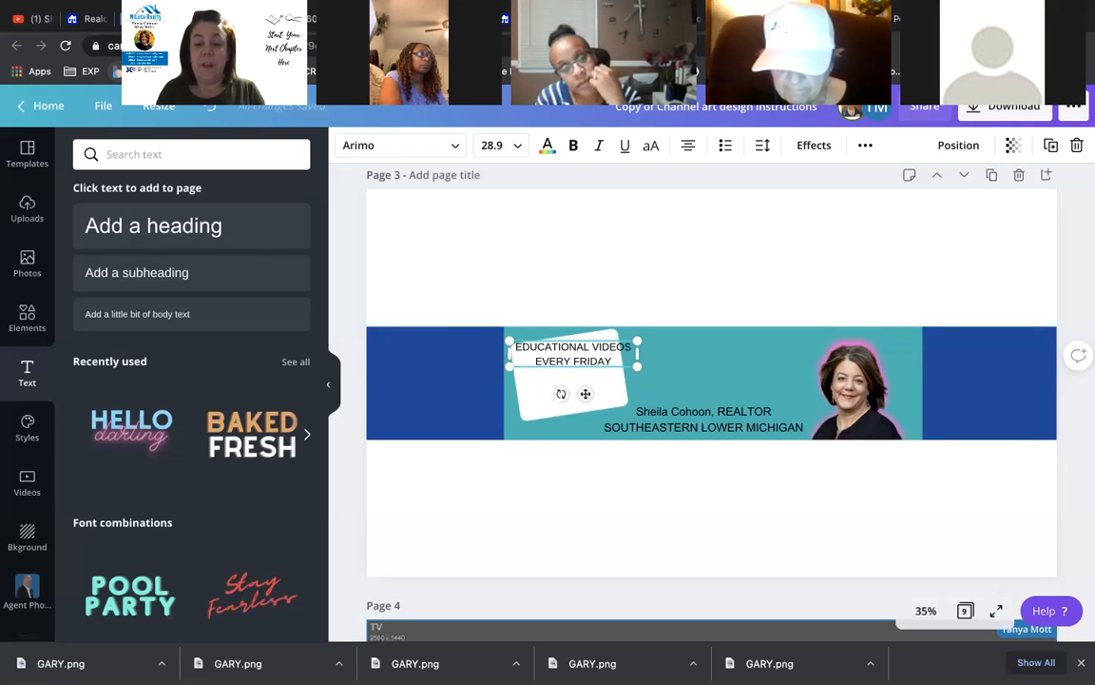
- Break the text so EDUCATIONAL sits on its own line above VIDEOS
left_click_drag(589, 344, 516, 347)
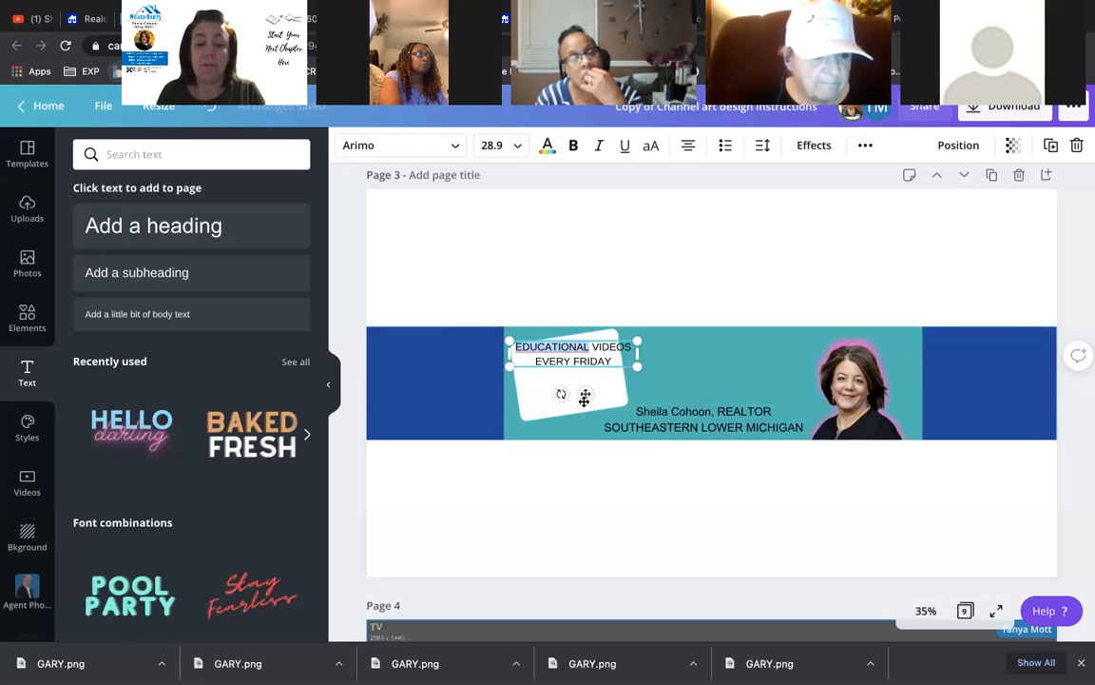
left_click_drag(586, 394, 590, 418)
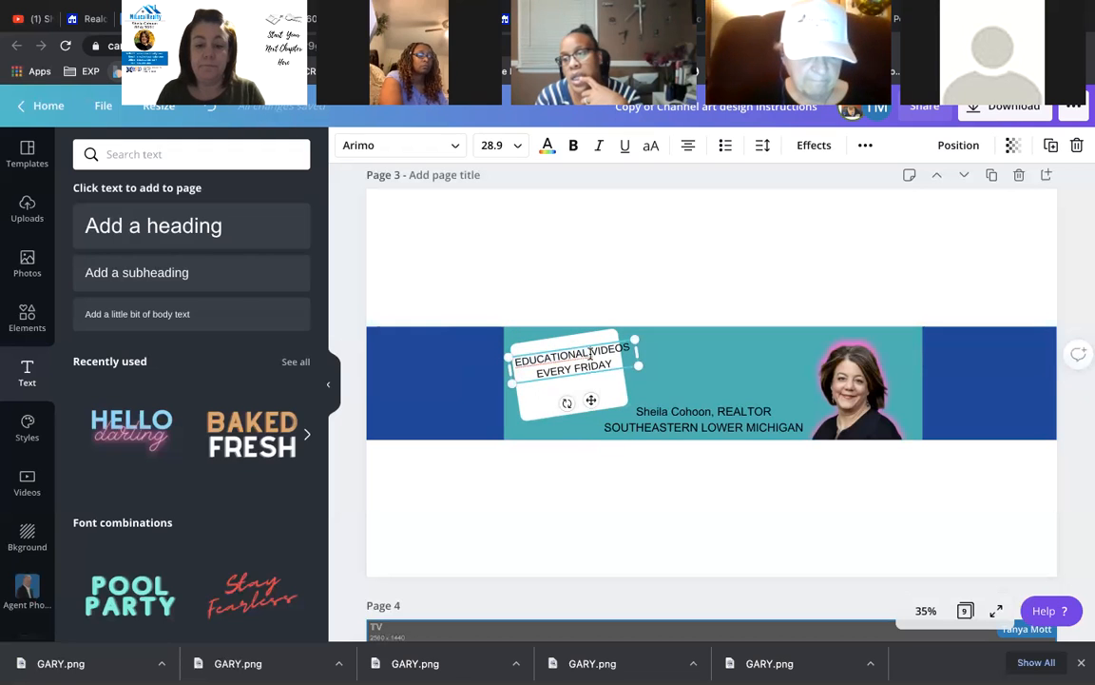
key("BackSpace")
key("Return")
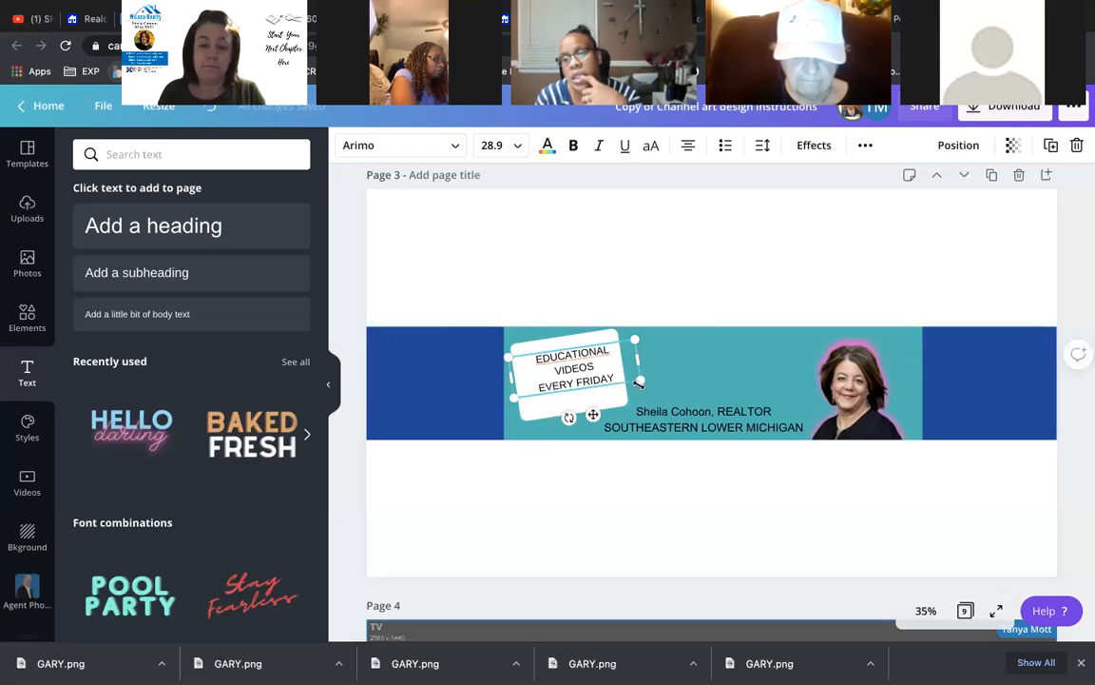
- Enlarge the three-line text to size 33 and centre it on the card
left_click_drag(641, 380, 672, 387)
left_click_drag(594, 408, 586, 414)
left_click(585, 304)
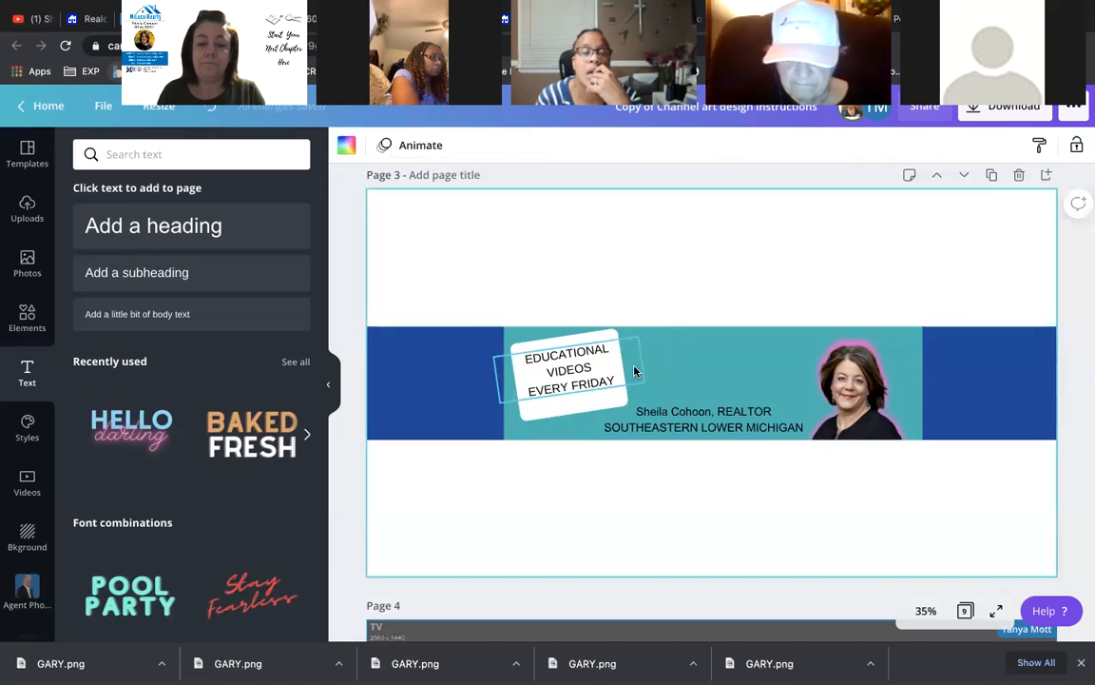
left_click(573, 380)
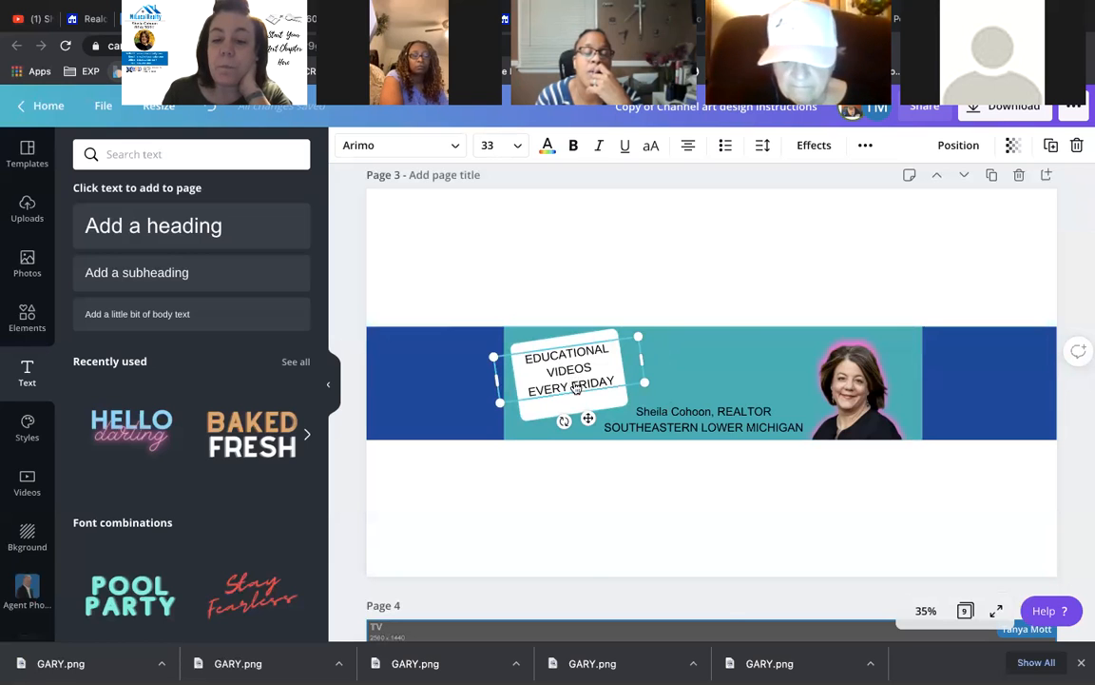
right_click(573, 381)
right_click(551, 383)
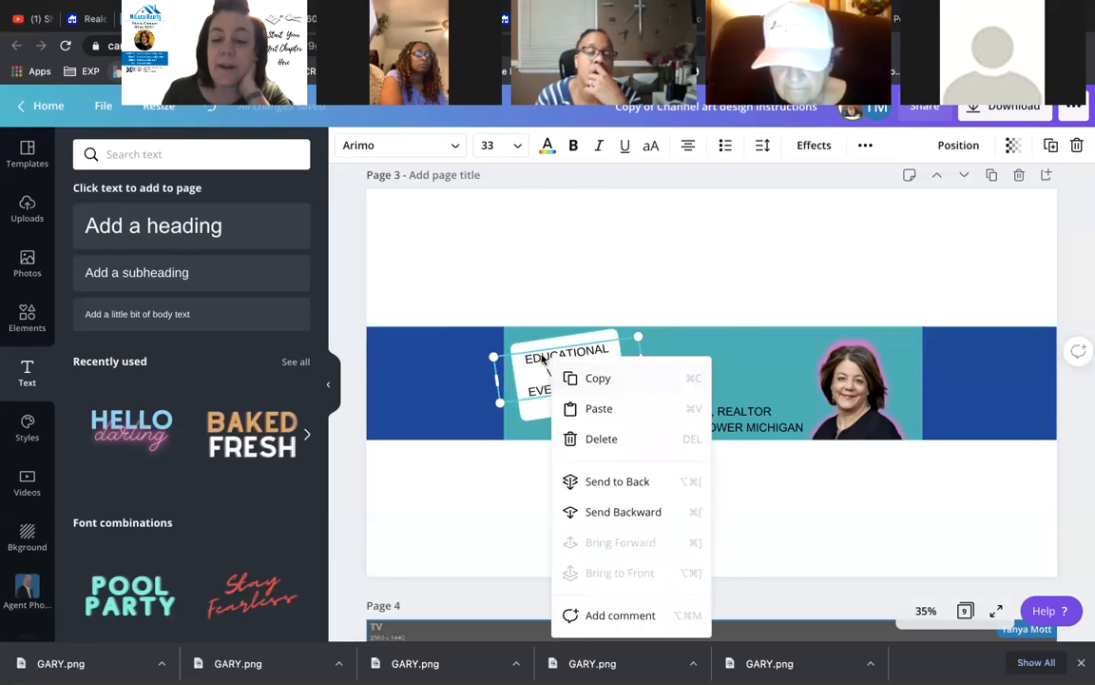
left_click(536, 309)
left_click_drag(568, 370, 569, 371)
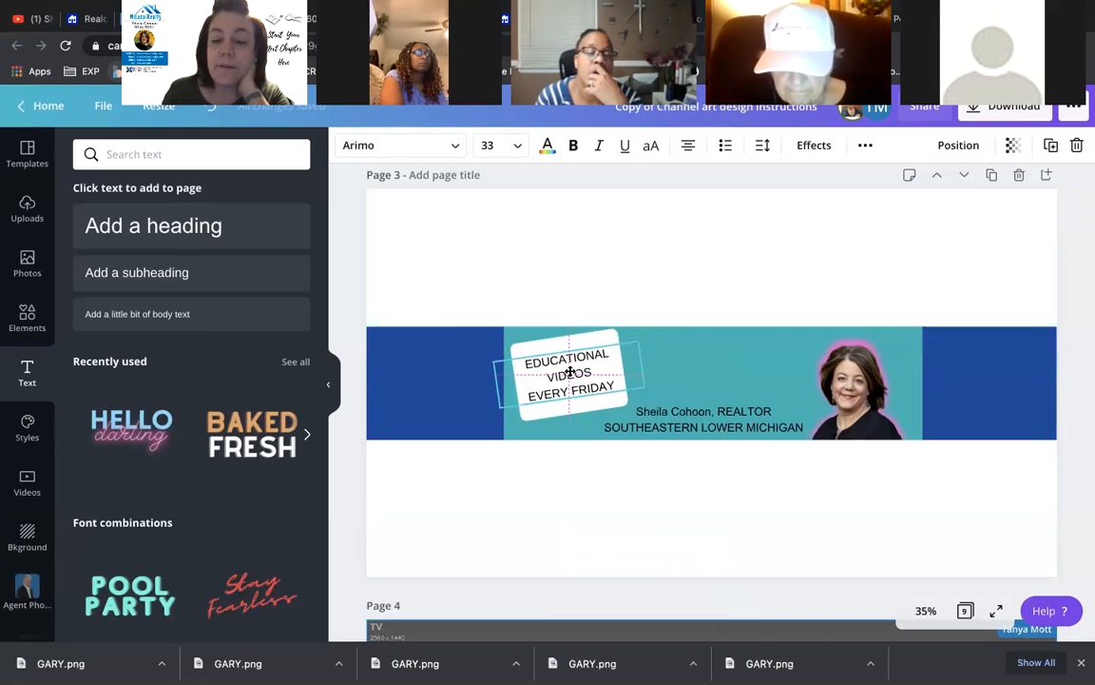
left_click_drag(569, 370, 569, 376)
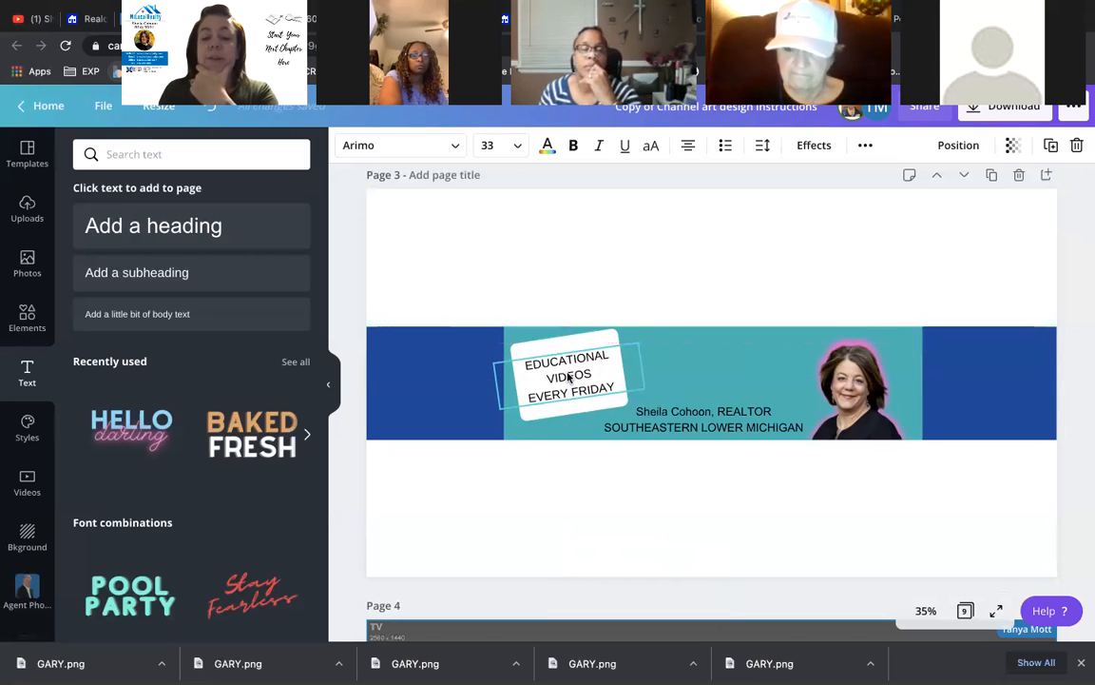
scroll(570, 378, "up", 1)
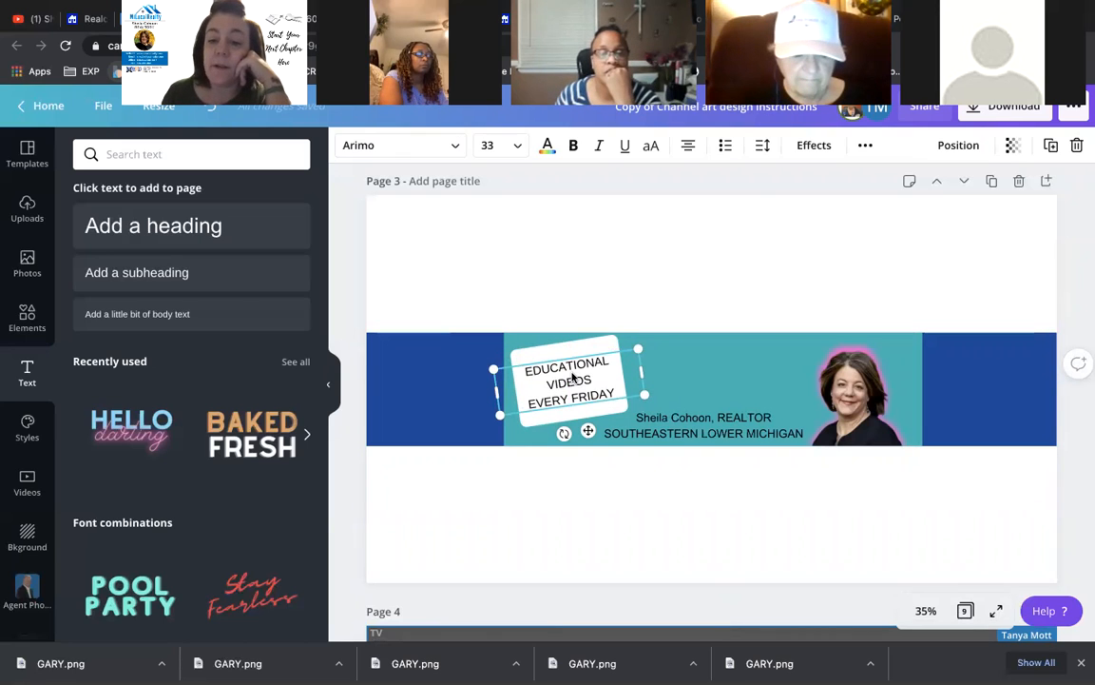
- Increase the card text's line height and rotate it to about -9° to match the card
left_click(762, 148)
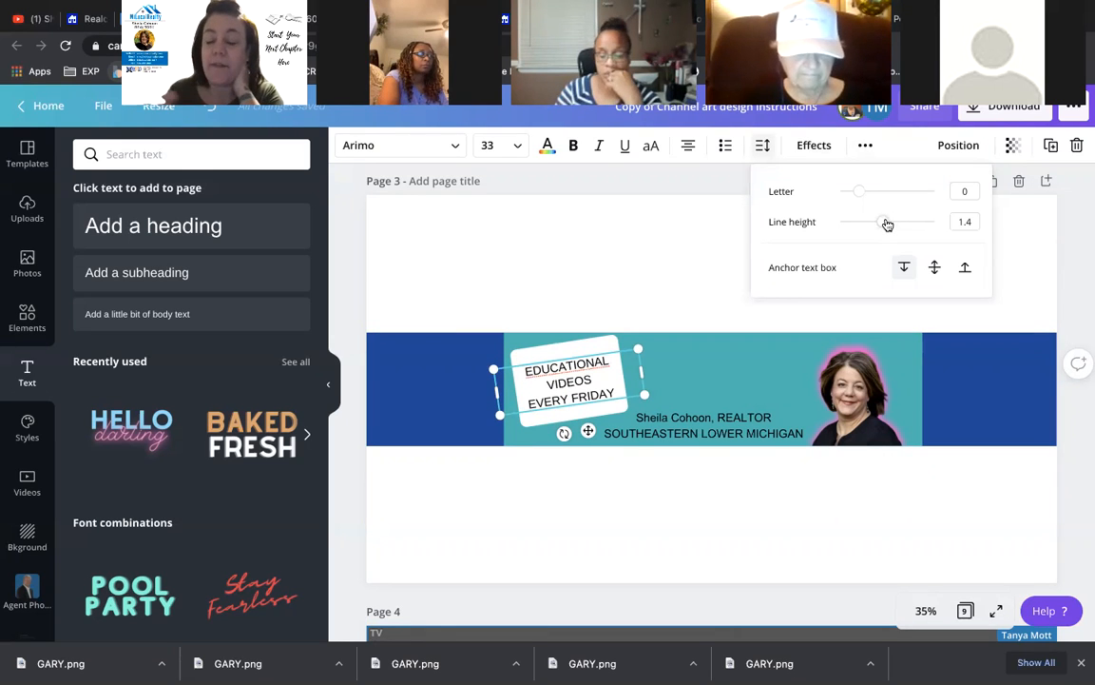
left_click_drag(886, 223, 933, 225)
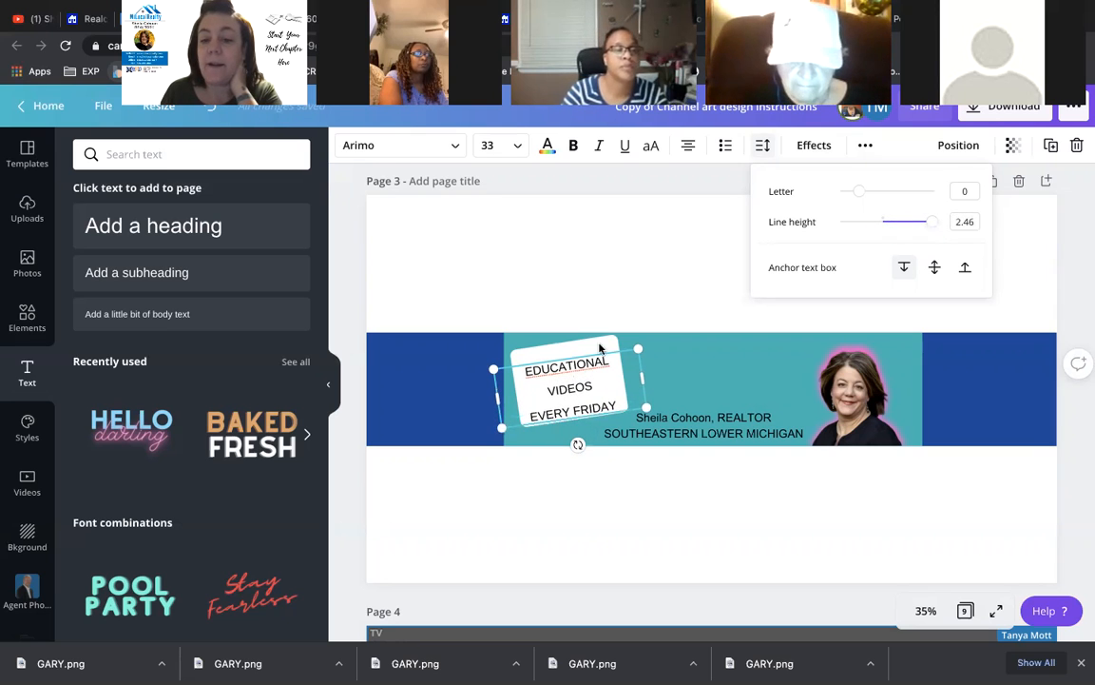
left_click(549, 254)
left_click_drag(563, 390, 562, 382)
left_click(553, 314)
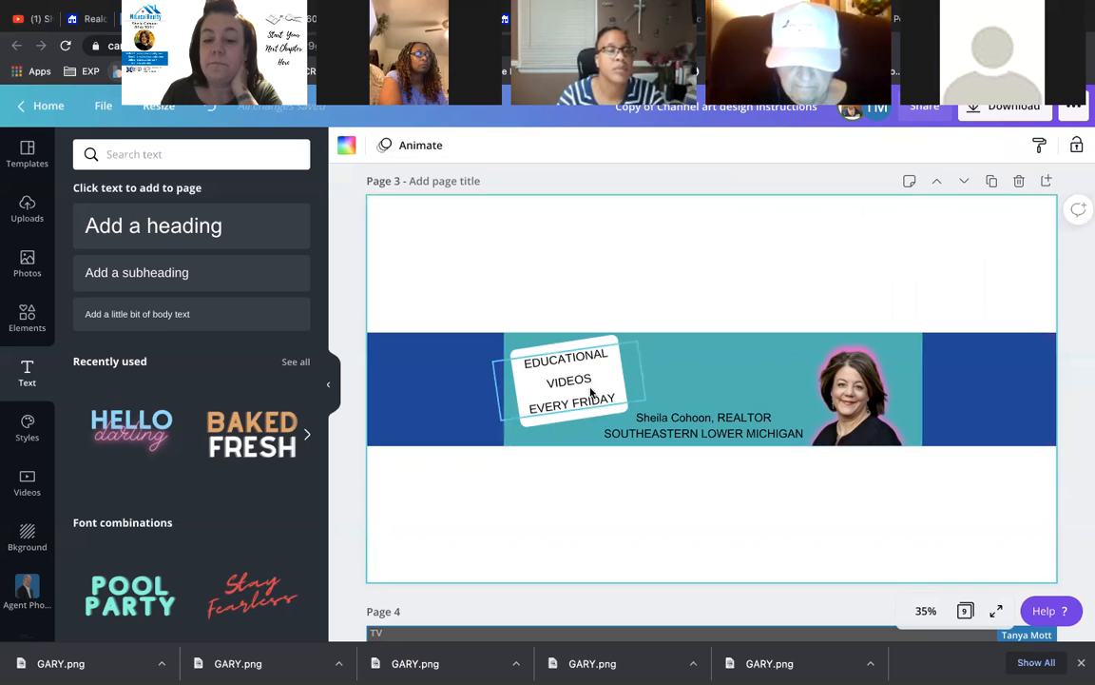
left_click(561, 389)
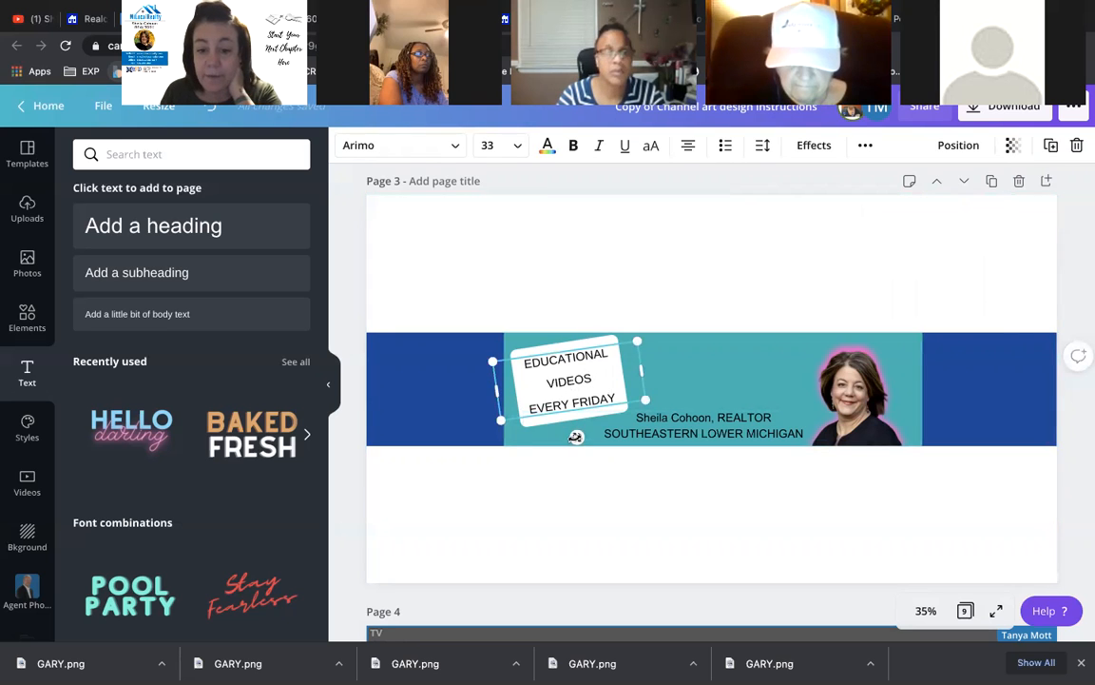
left_click_drag(577, 437, 577, 435)
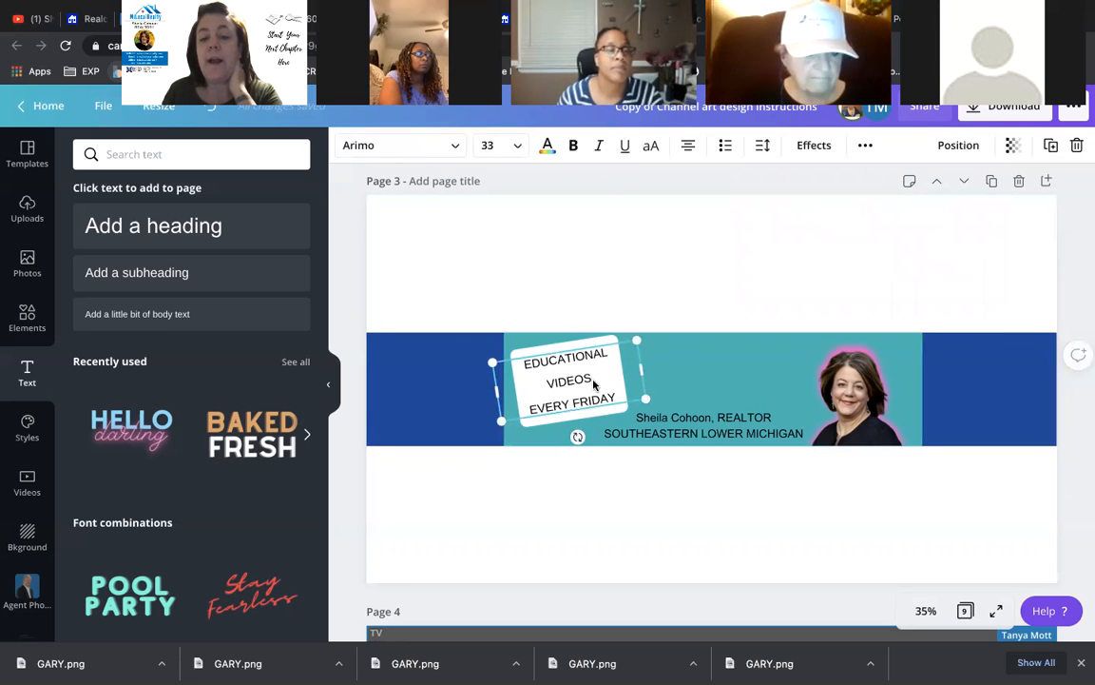
- Bring up the Effects choices for the card's selected text
left_click(809, 149)
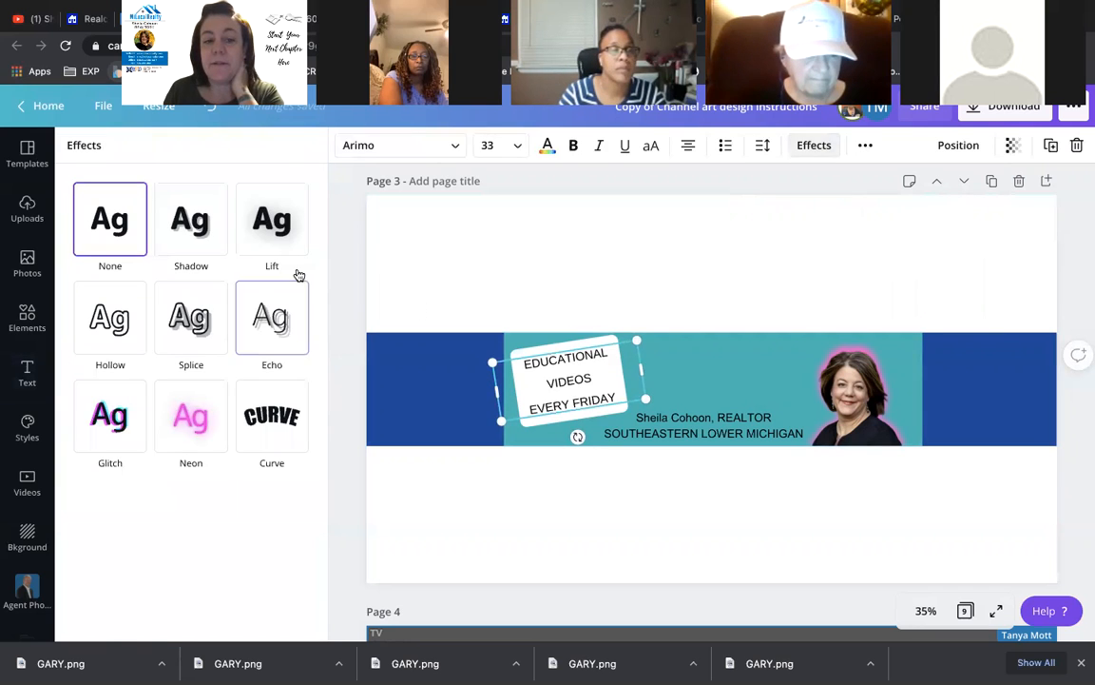
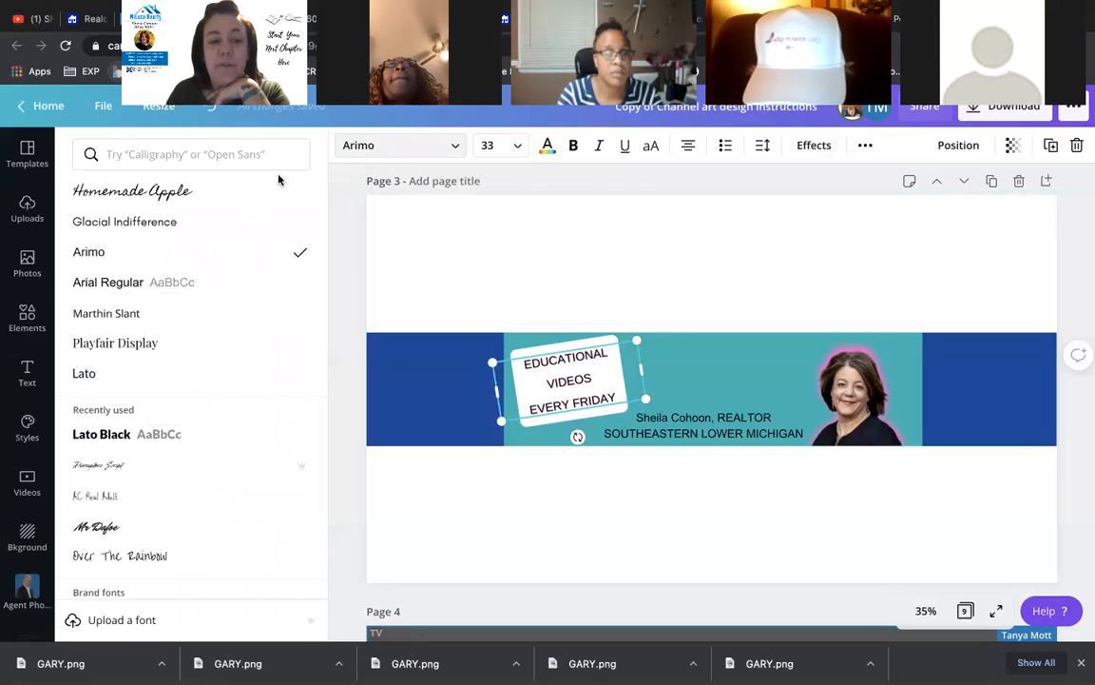
- Try Homemade Apple, Lato, Arial Regular and AG Book Stencil fonts on the tagline
left_click(171, 194)
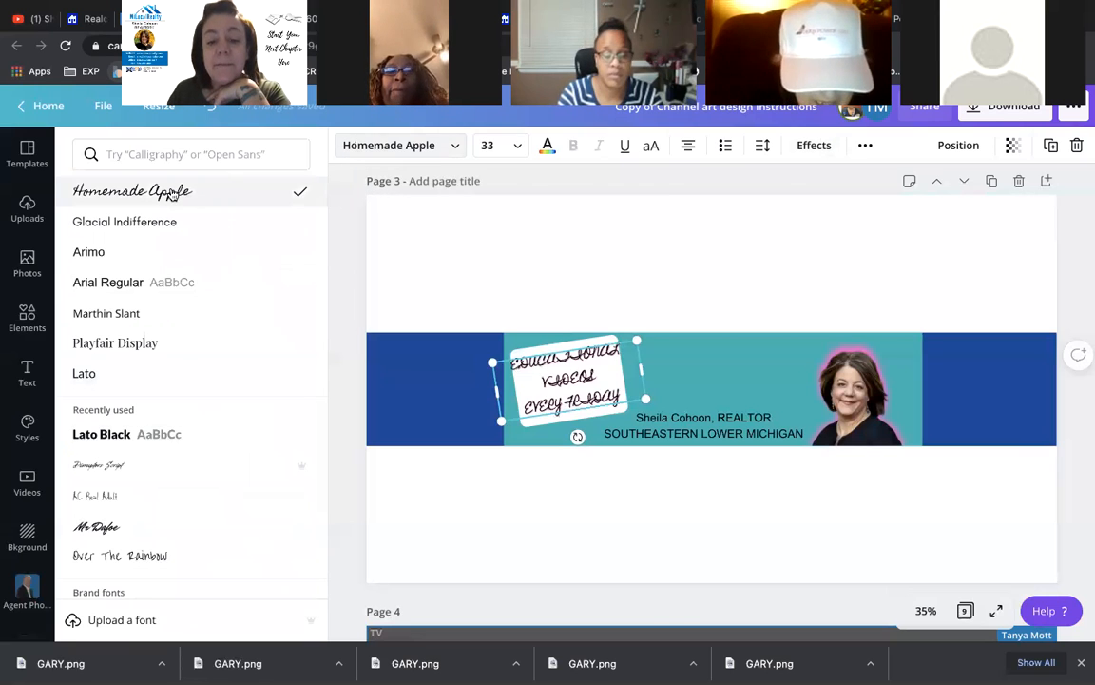
left_click(402, 154)
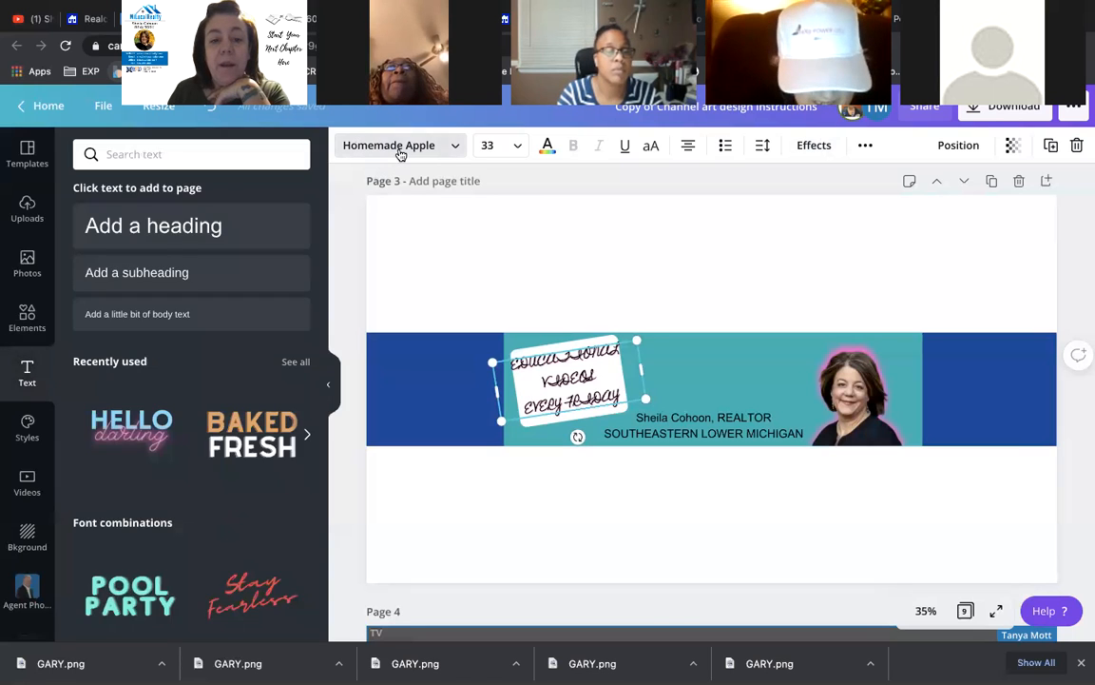
left_click(400, 154)
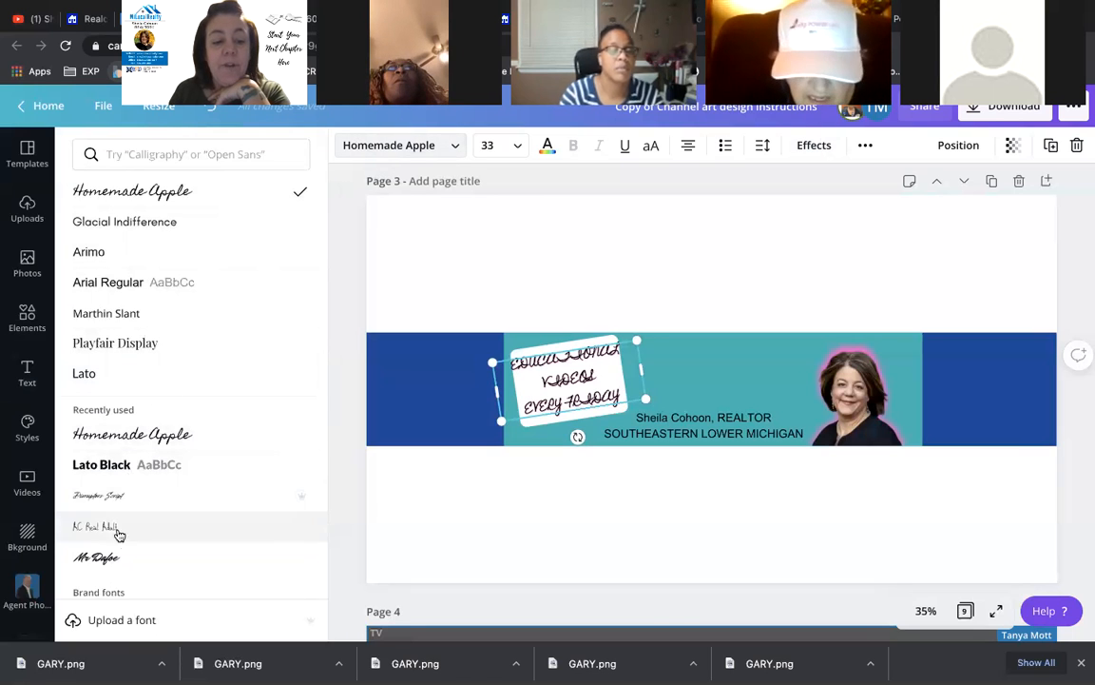
left_click(121, 374)
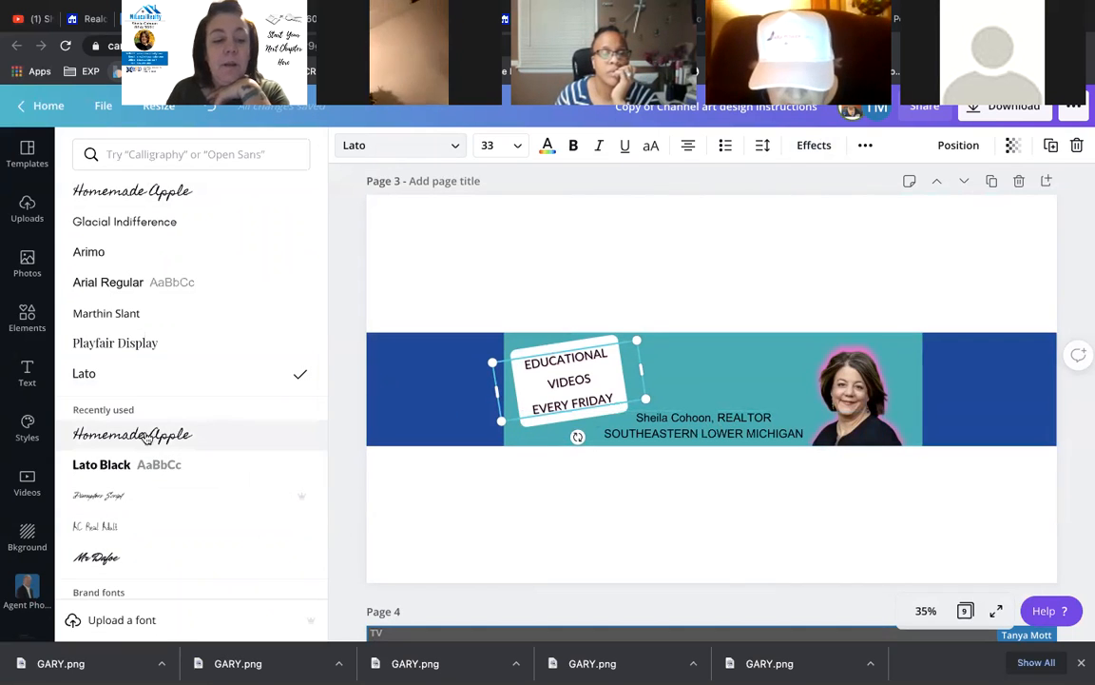
scroll(145, 436, "down", 5)
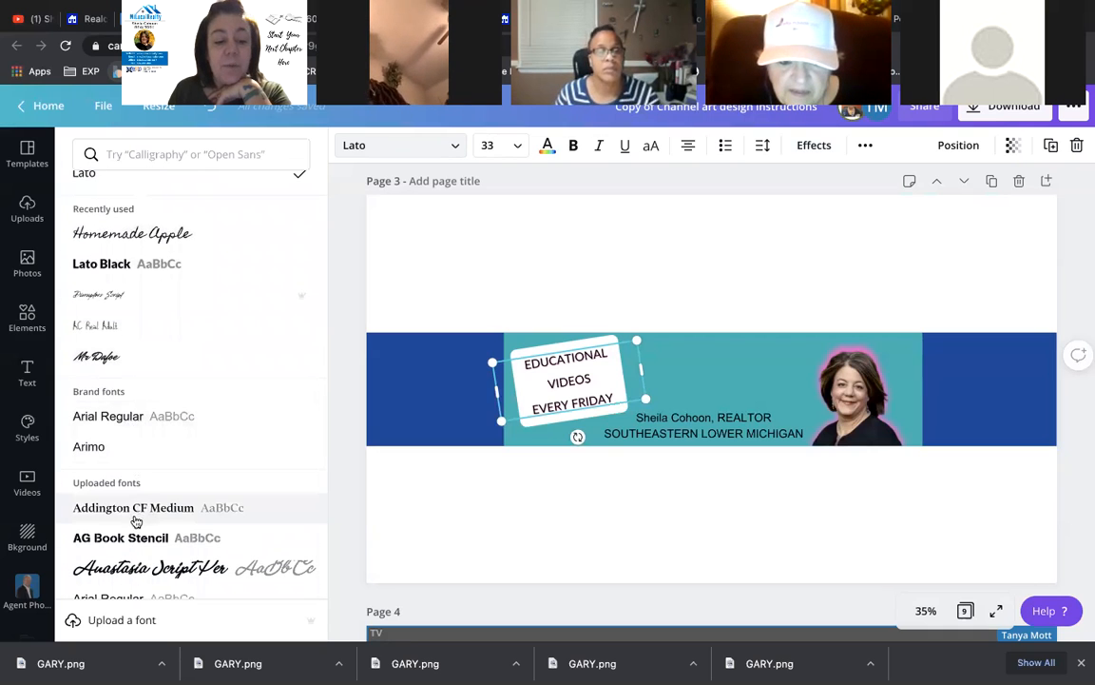
left_click(106, 420)
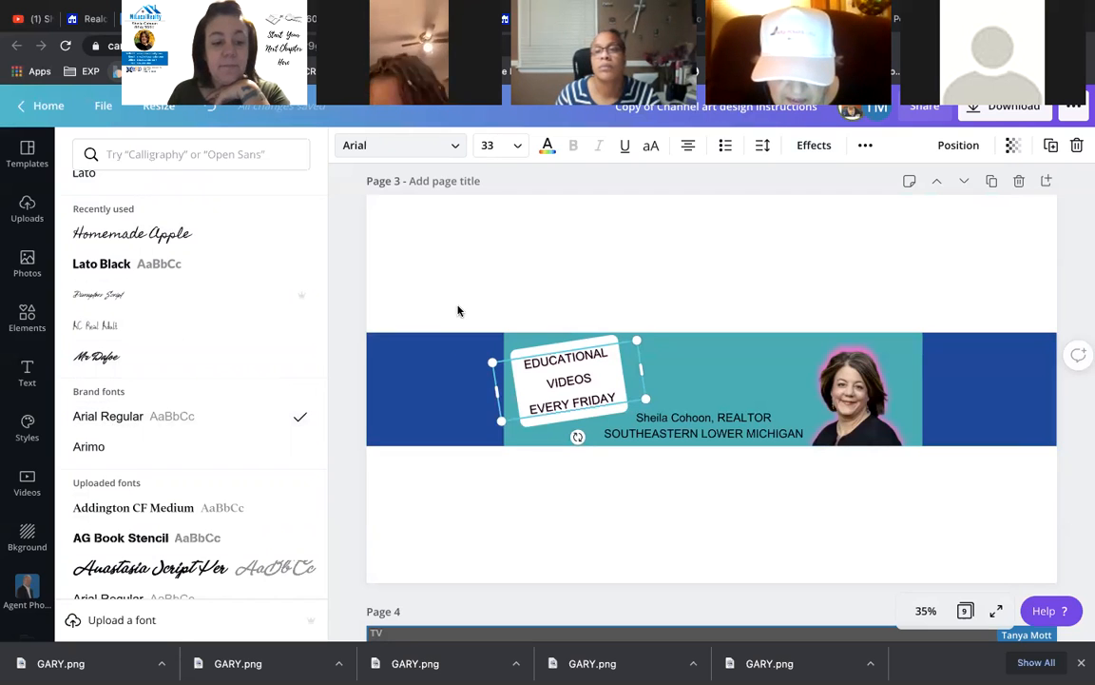
left_click(103, 544)
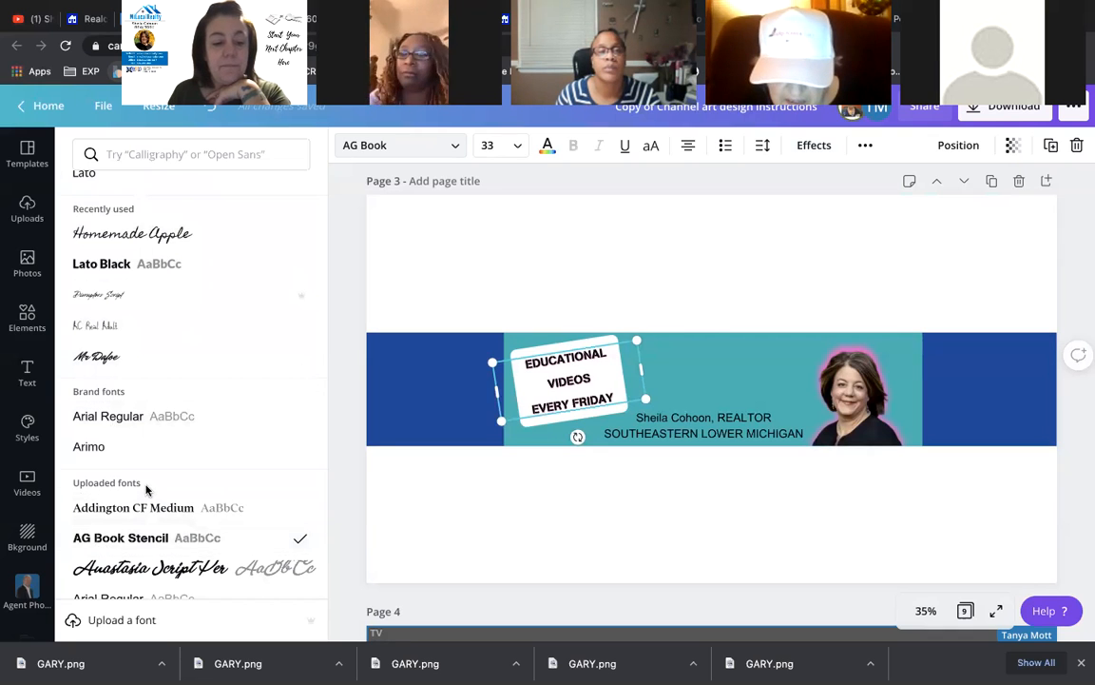
- After trying Gotham HTF Medium, set the tagline in Lato Black and enlarge it to 36.6
scroll(146, 490, "down", 5)
scroll(146, 492, "down", 5)
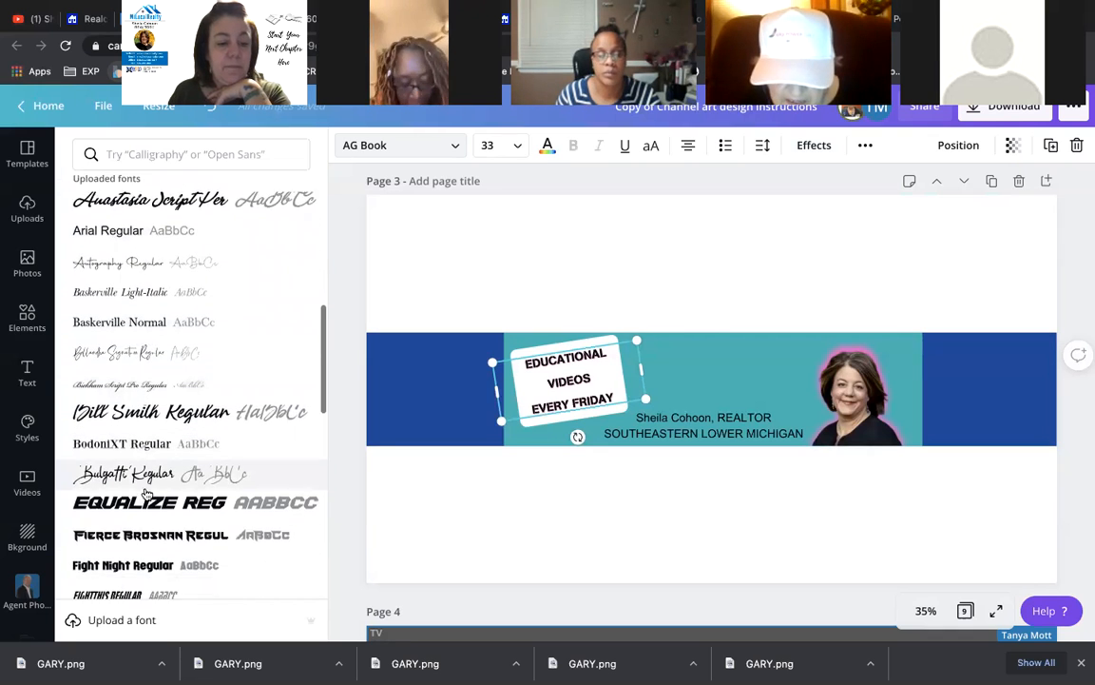
scroll(145, 491, "down", 3)
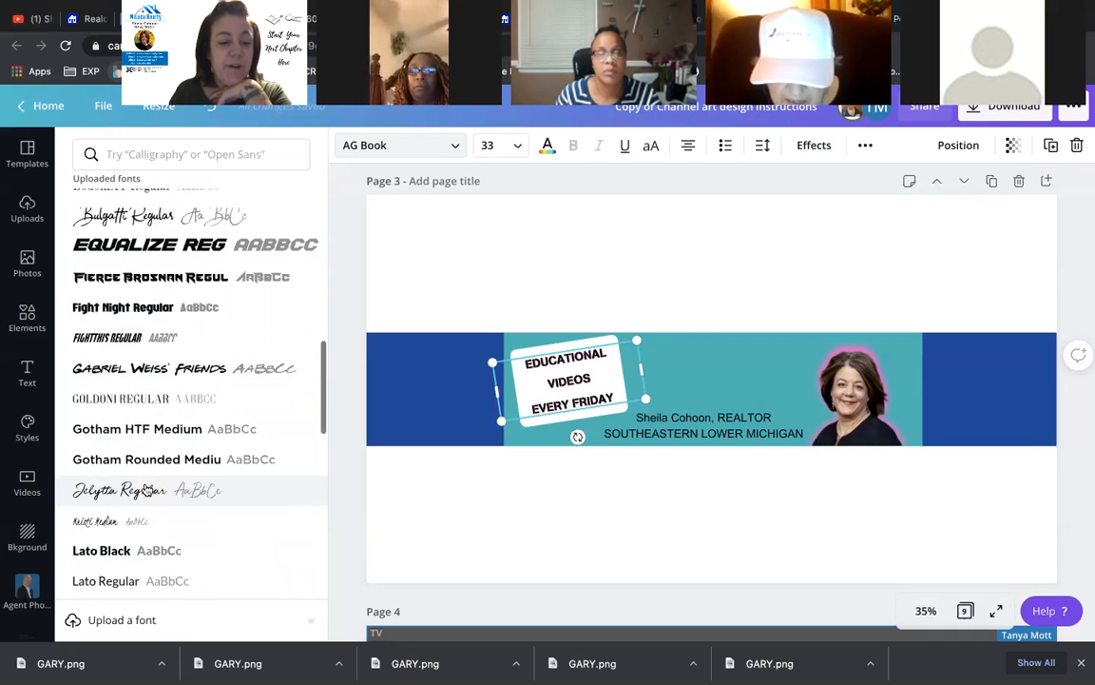
left_click(138, 404)
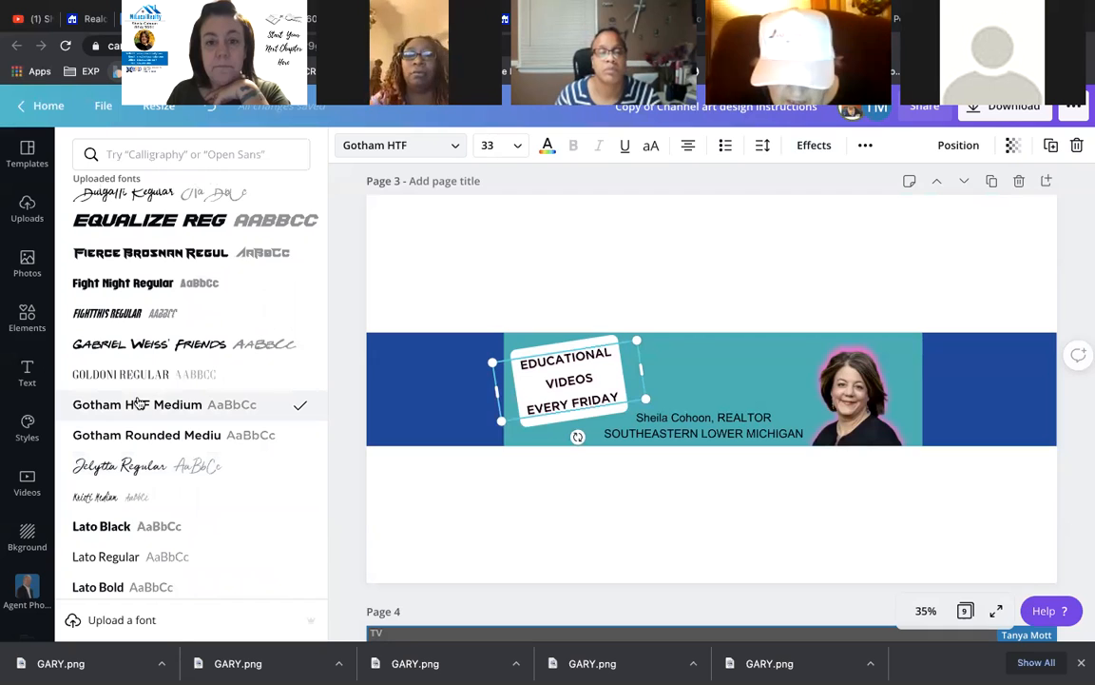
left_click(119, 531)
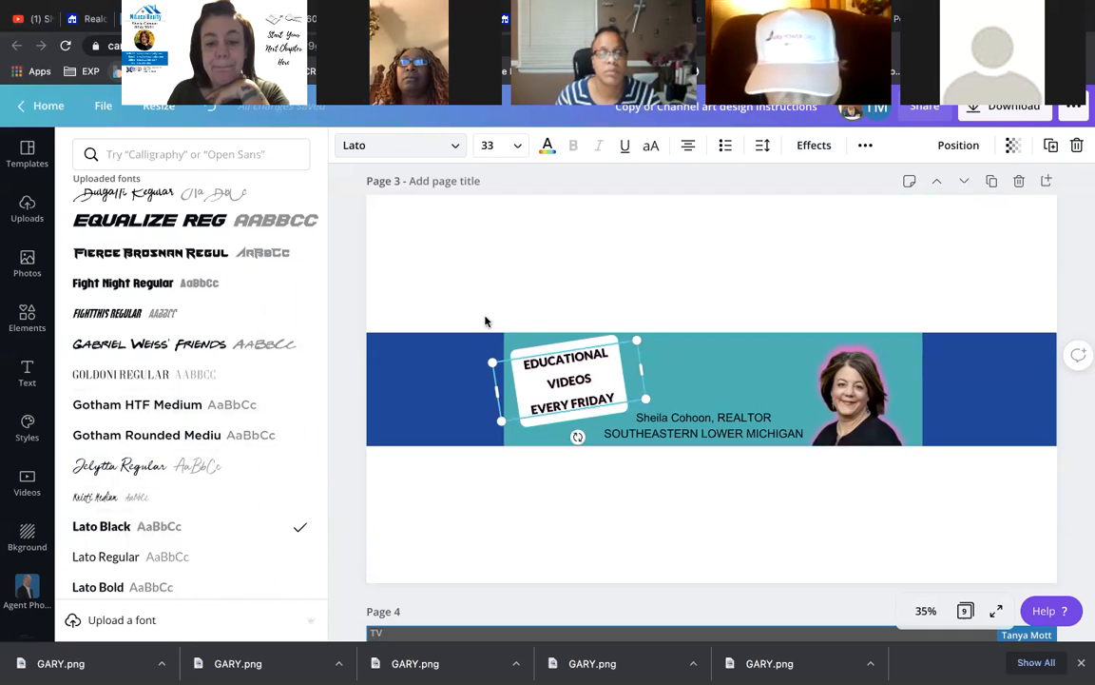
left_click_drag(490, 362, 474, 360)
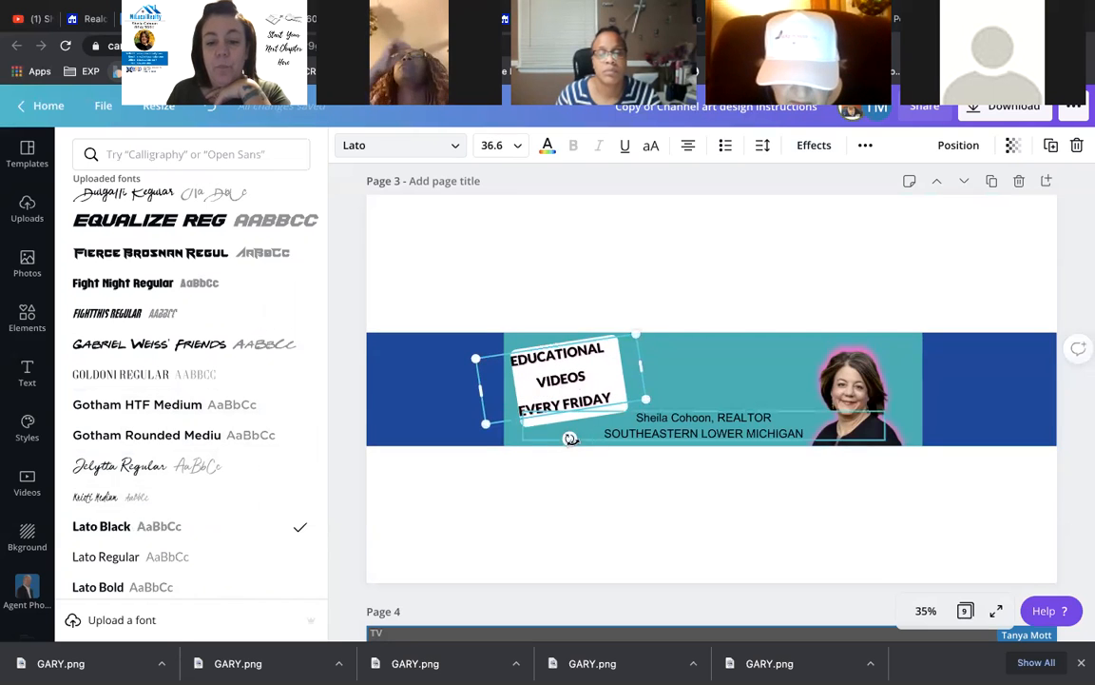
- Drag the EDUCATIONAL VIDEOS EVERY FRIDAY text to the centre of the tilted white card
left_click(569, 383)
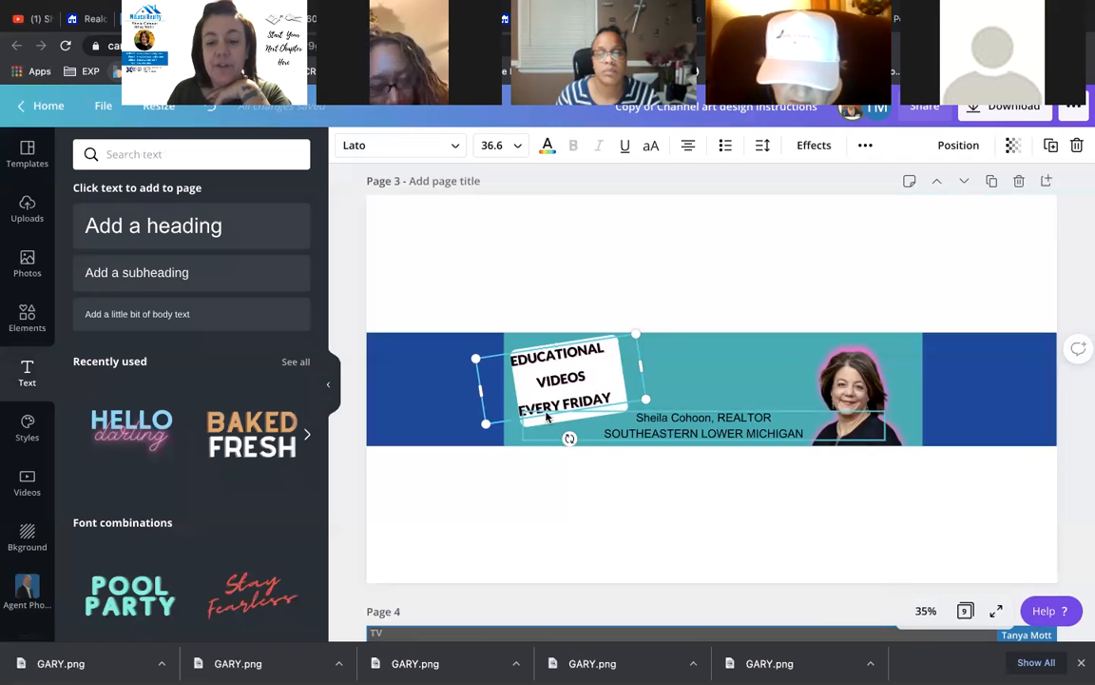
left_click_drag(557, 383, 567, 388)
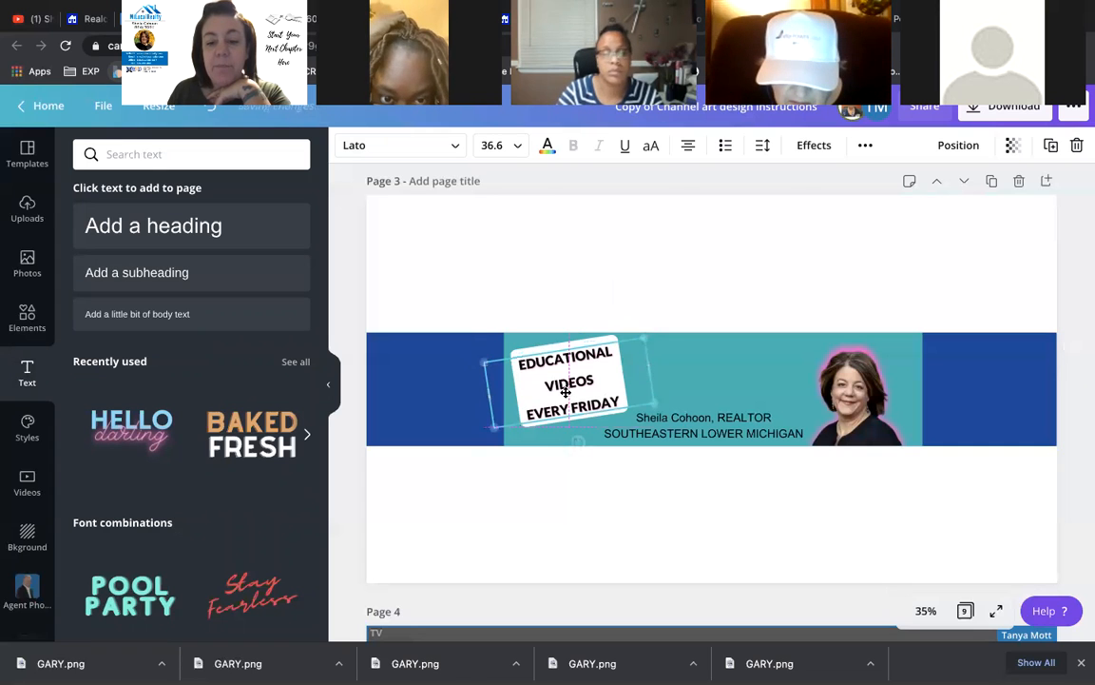
left_click(558, 354)
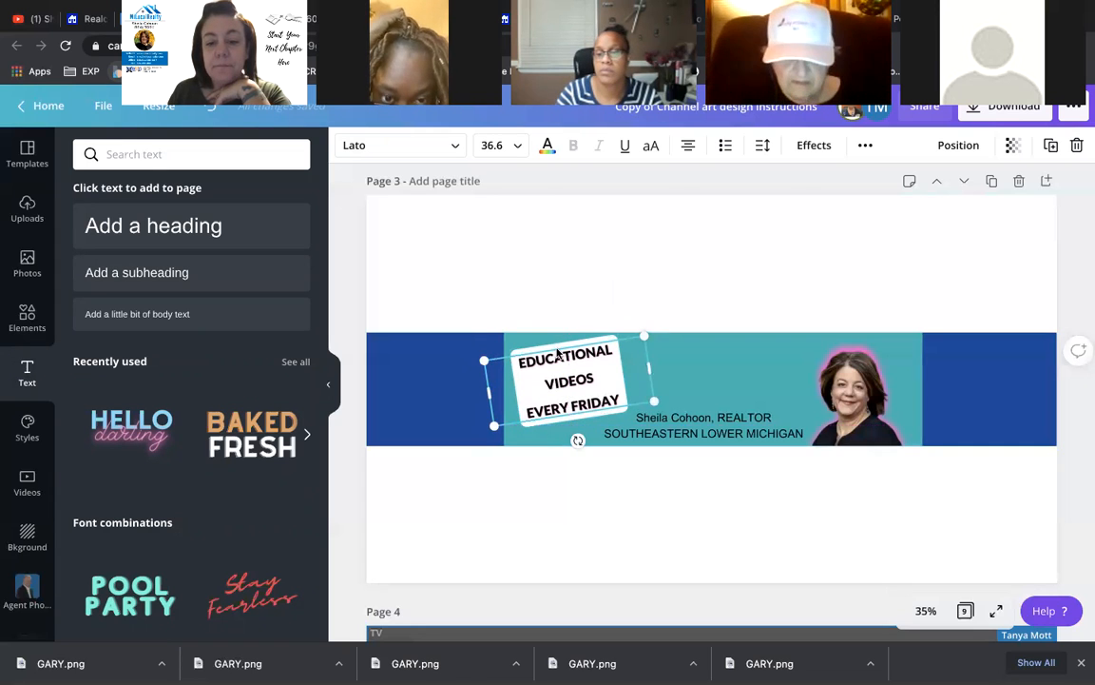
left_click(570, 281)
left_click(571, 343)
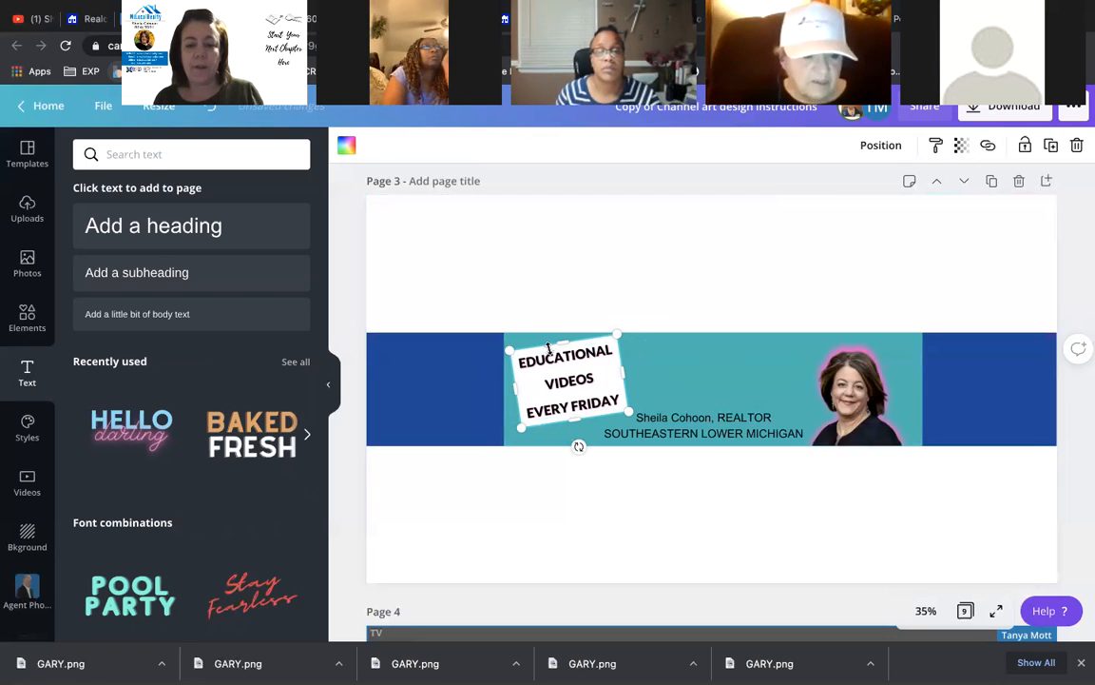
- Duplicate the tilted white card and colour the copy hot pink
key("super+v")
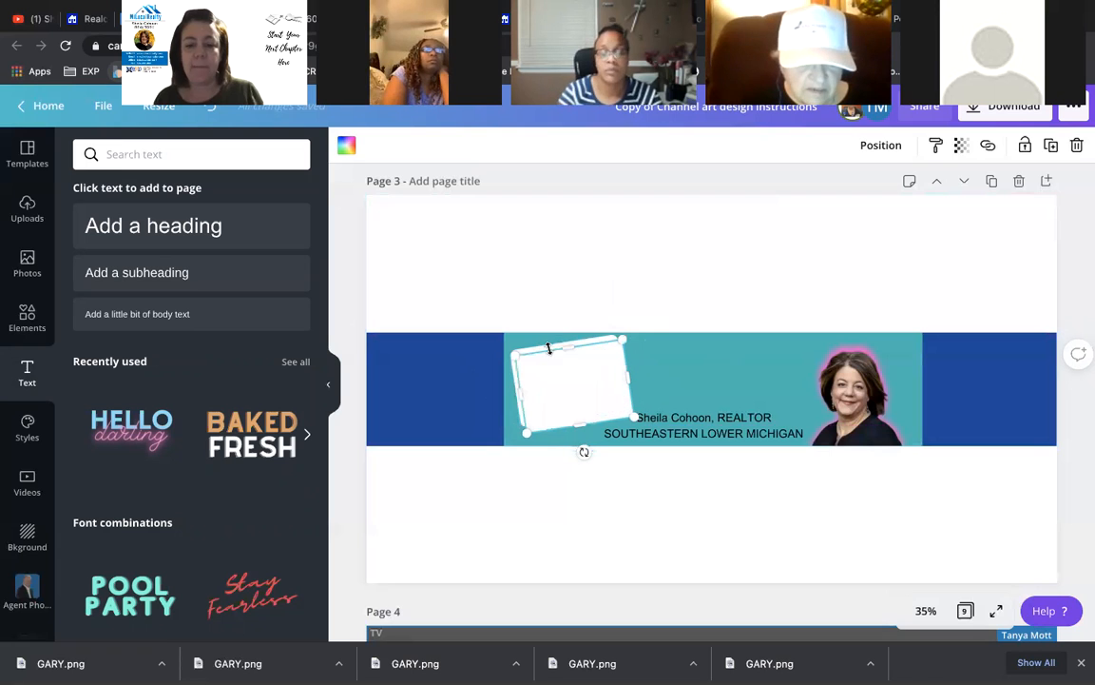
scroll(552, 350, "down", 1)
left_click(345, 146)
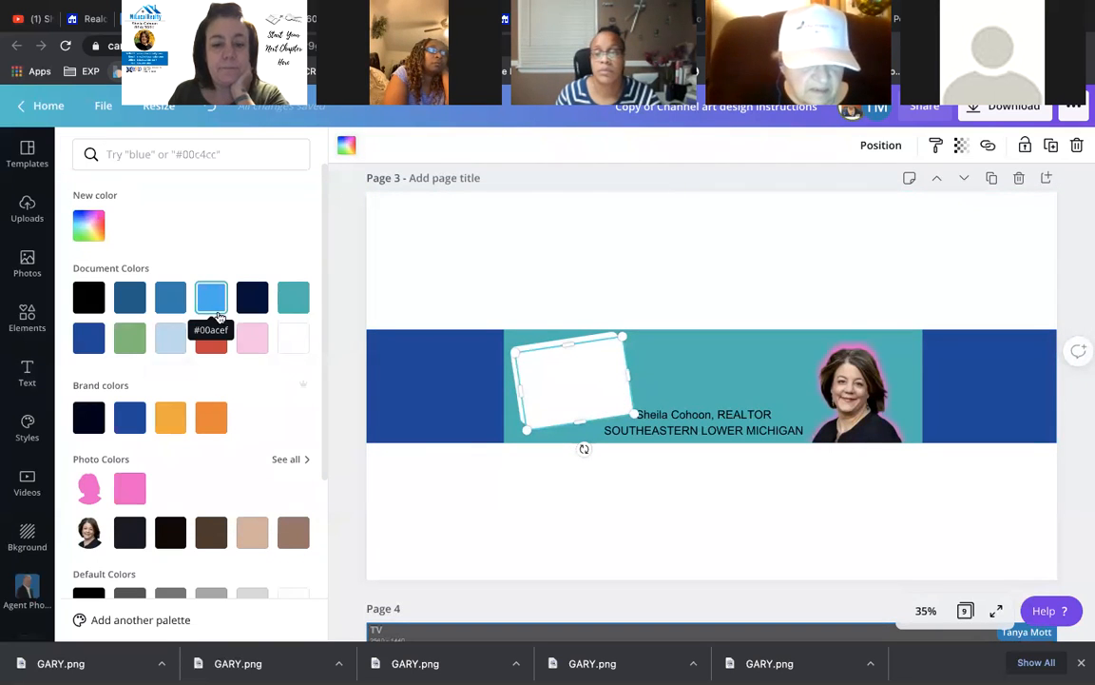
left_click(243, 350)
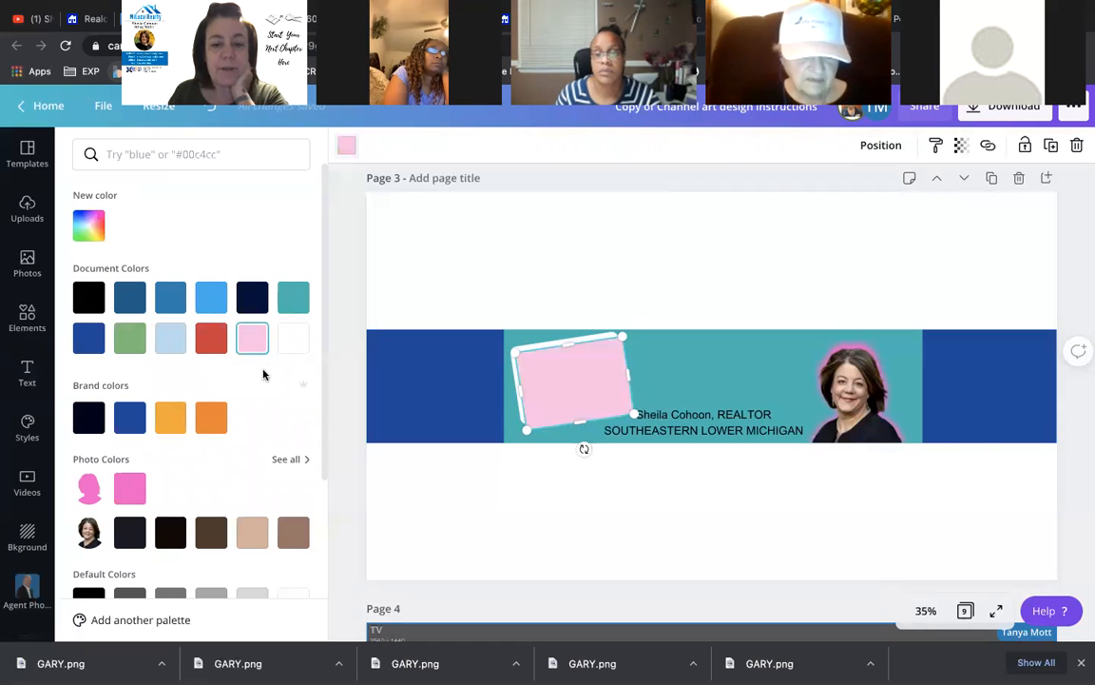
left_click(148, 489)
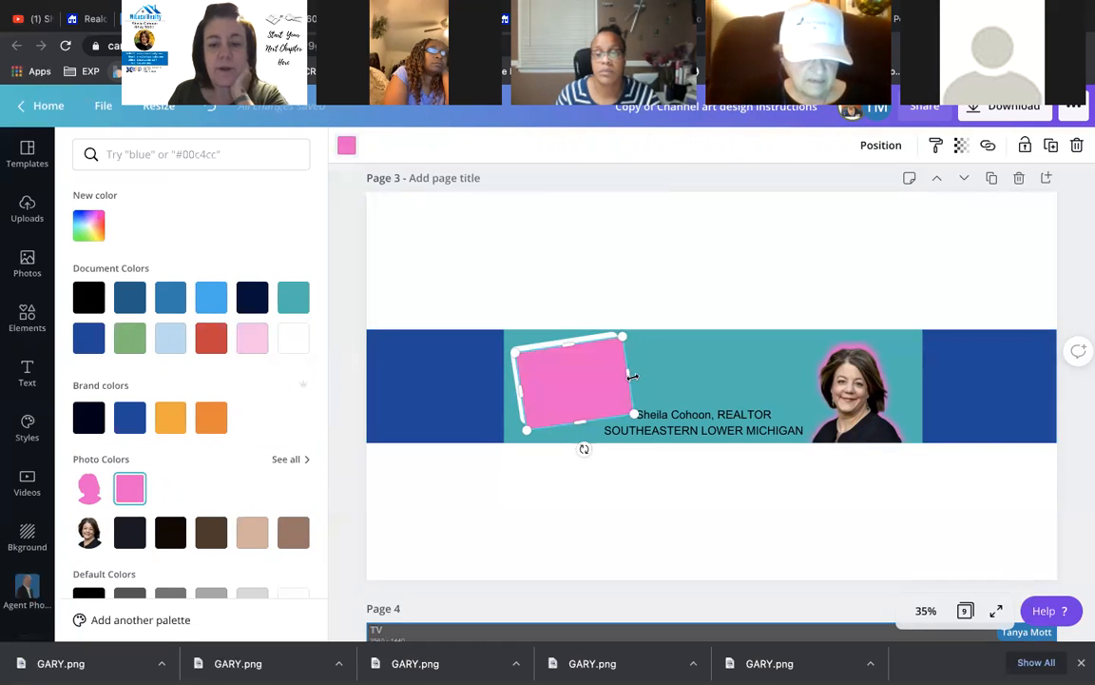
- Send the pink card backward two layers so the tagline shows on top
right_click(584, 386)
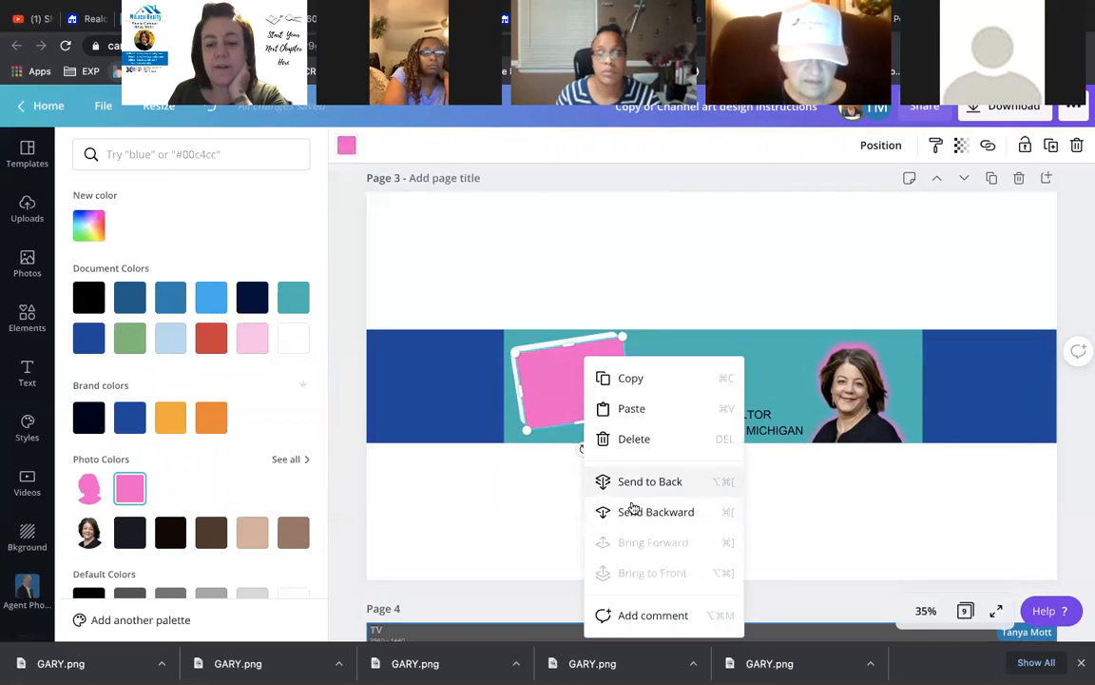
left_click(631, 514)
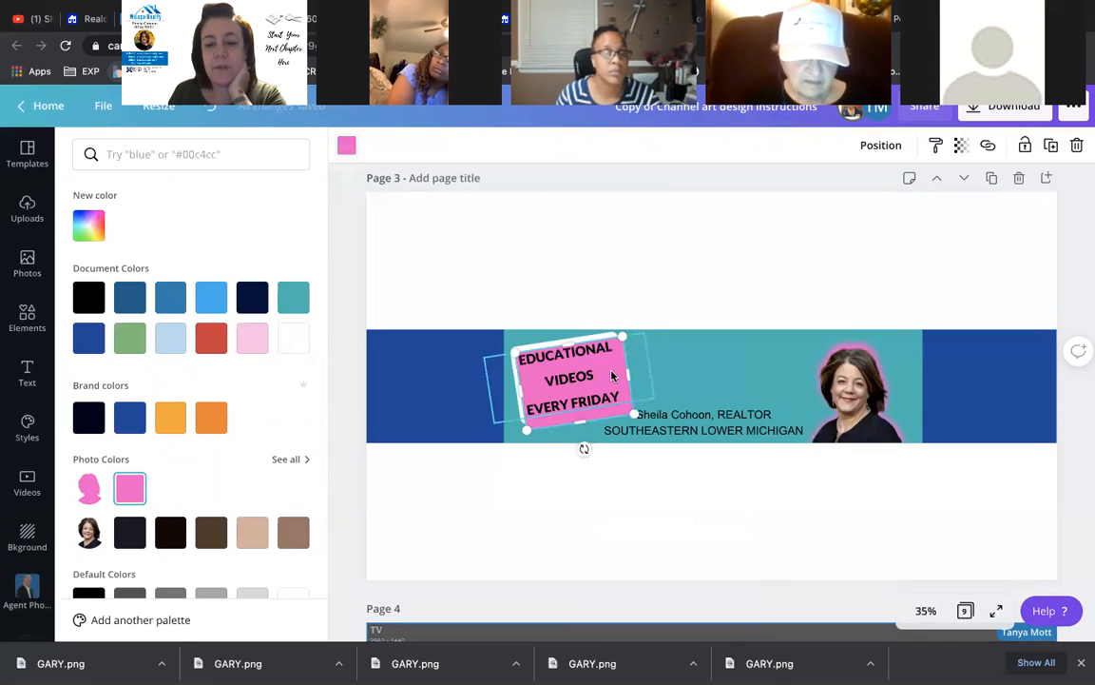
right_click(608, 452)
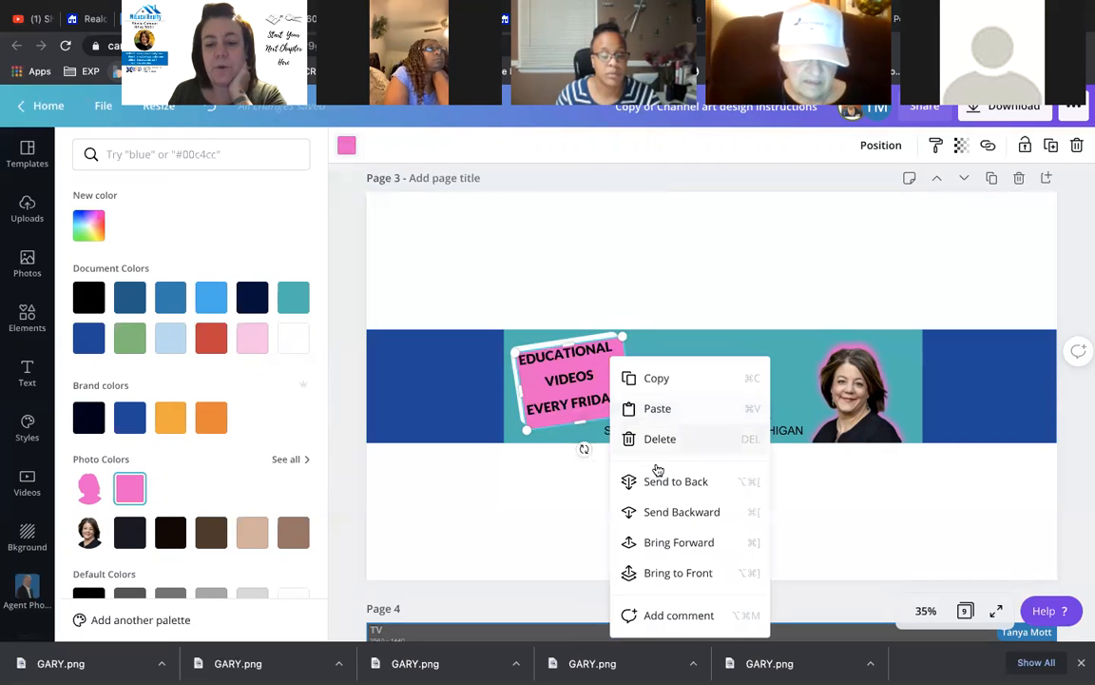
left_click(675, 505)
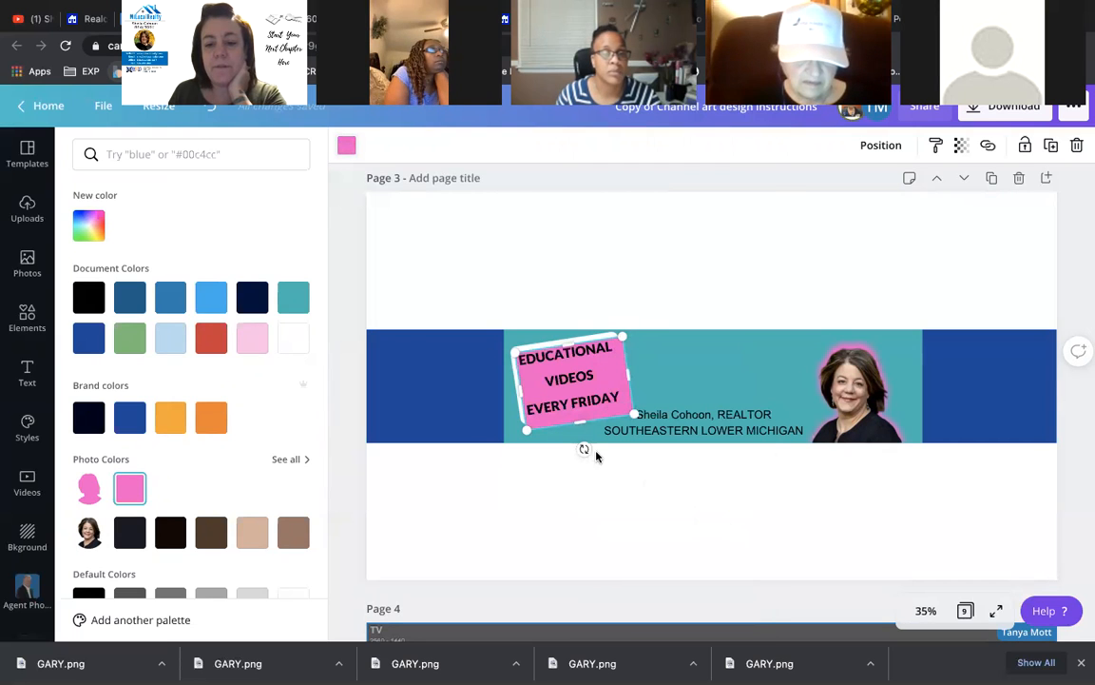
right_click(637, 416)
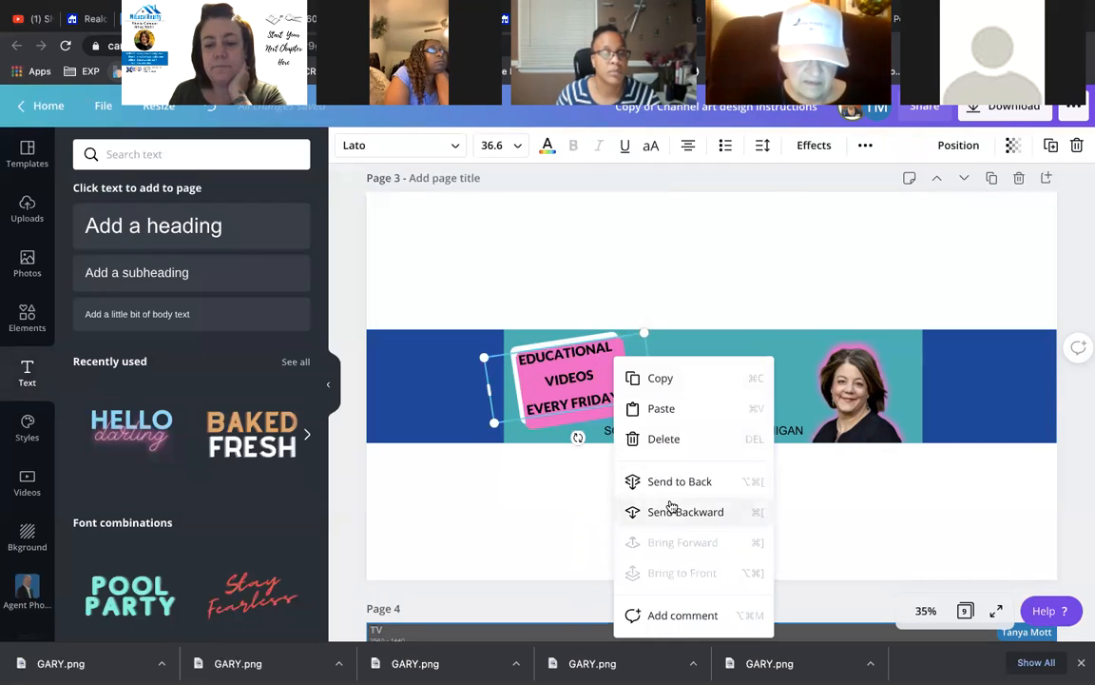
left_click(540, 424)
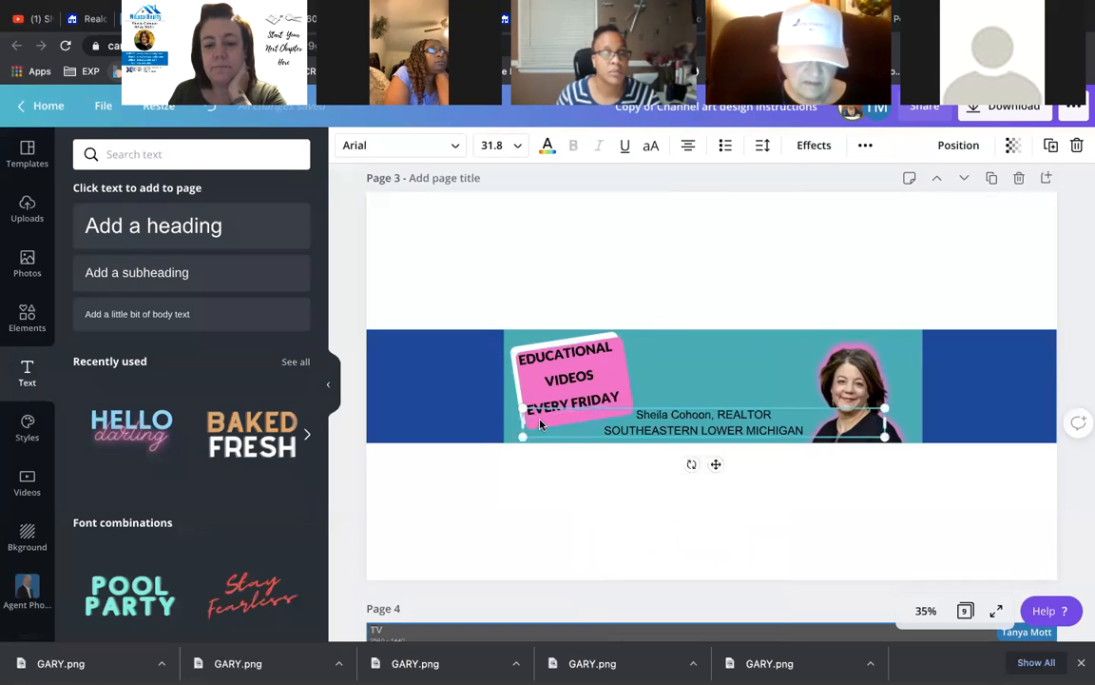
left_click(626, 403)
right_click(626, 403)
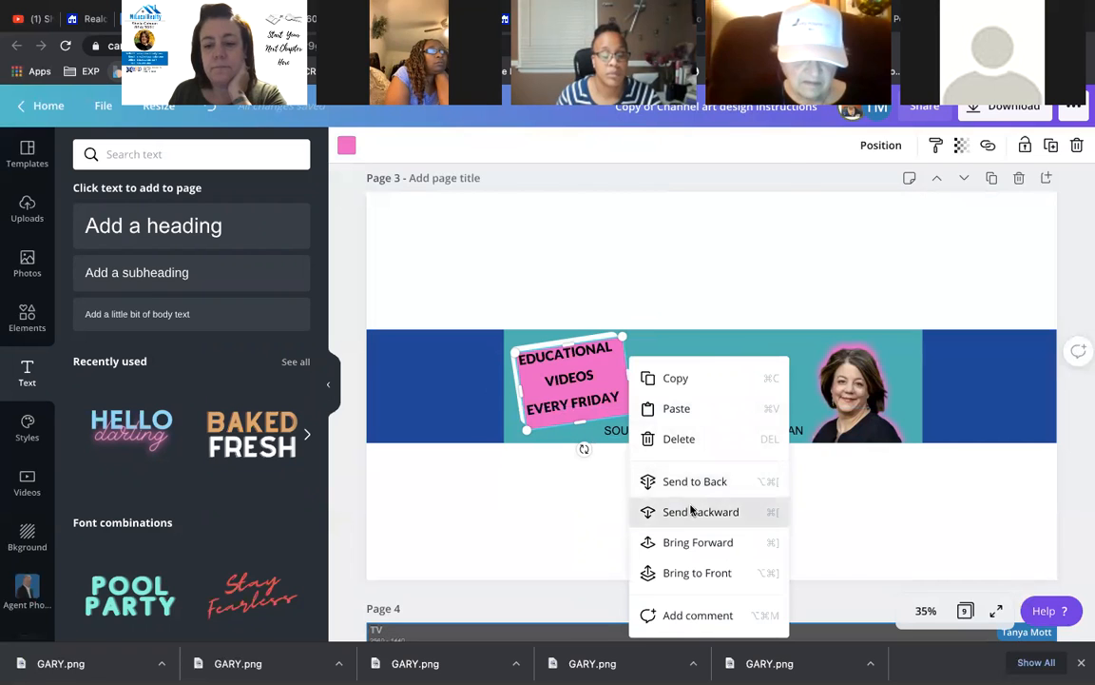
left_click(691, 512)
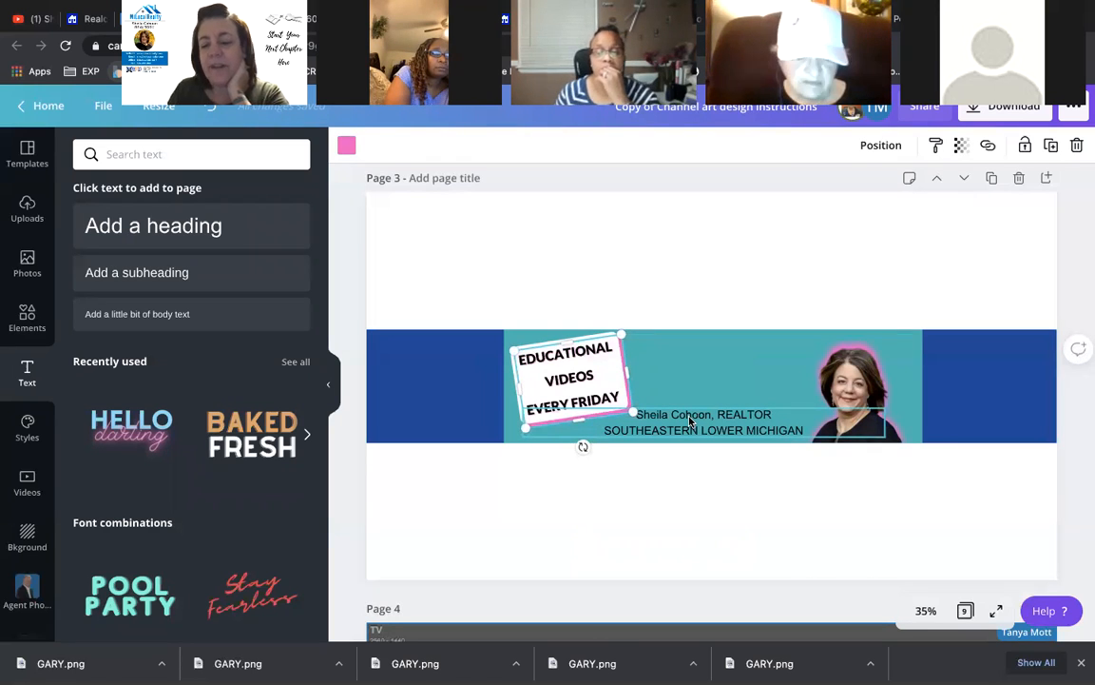
- Send the selected tagline-area element to the back of the stack
left_click(667, 253)
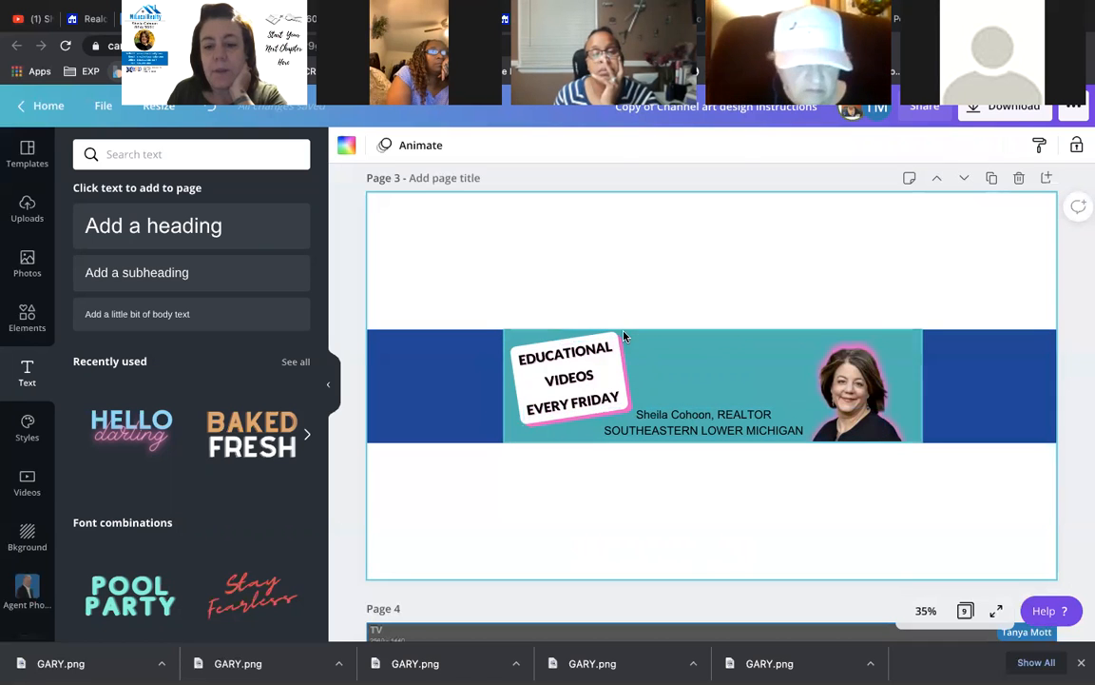
left_click(626, 369)
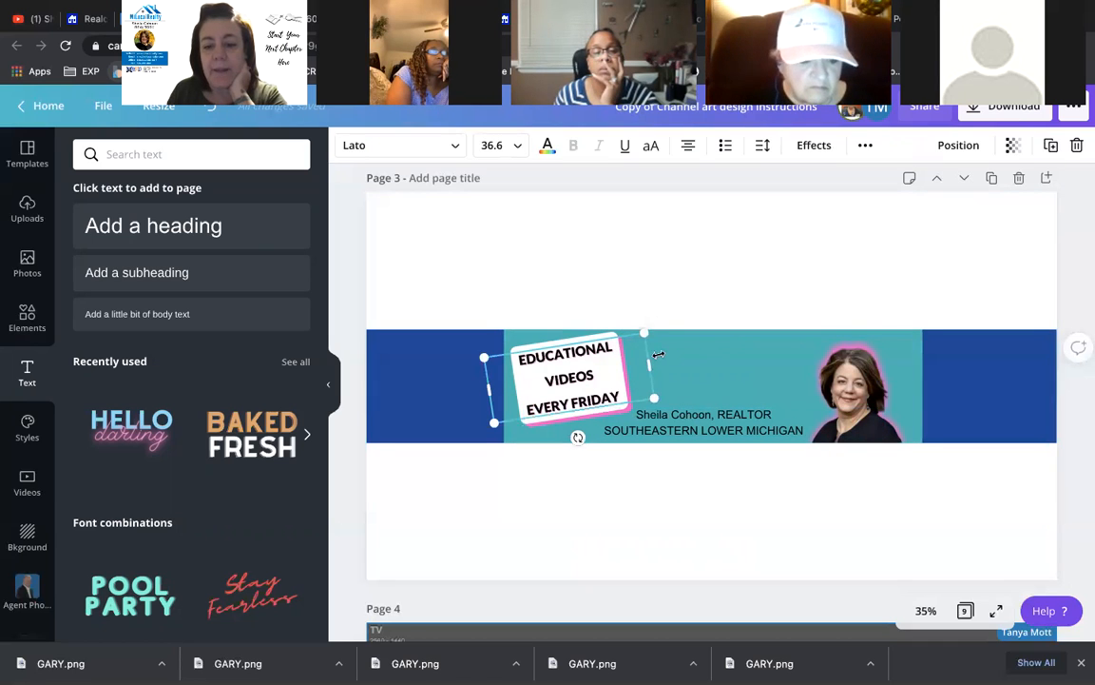
left_click(600, 333)
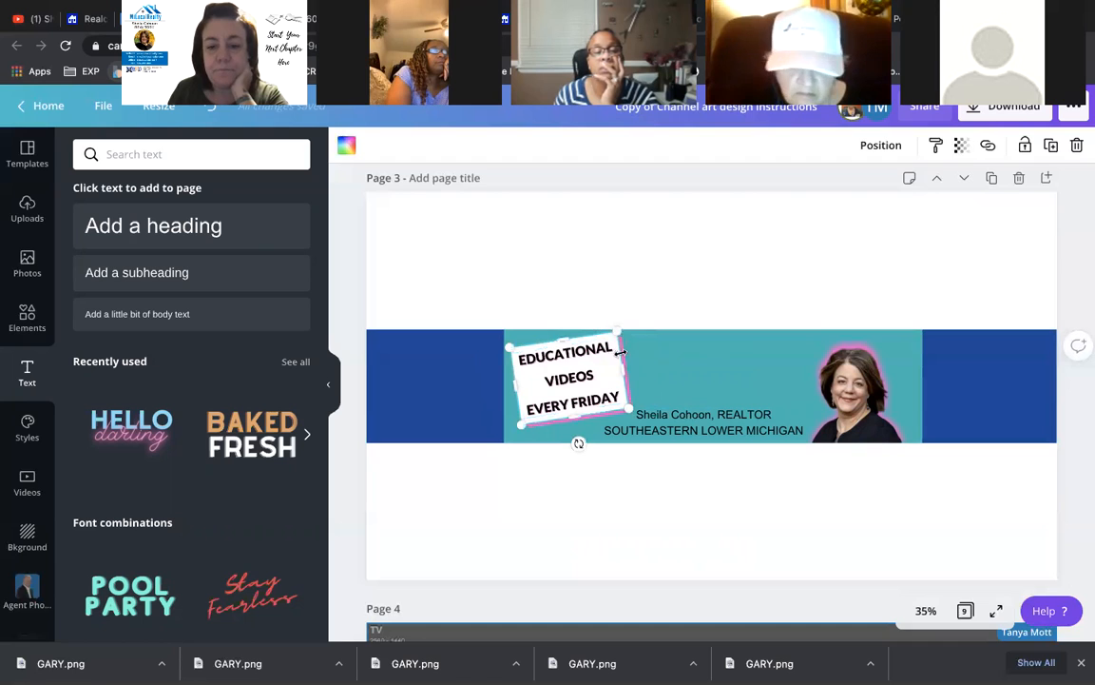
left_click(628, 347)
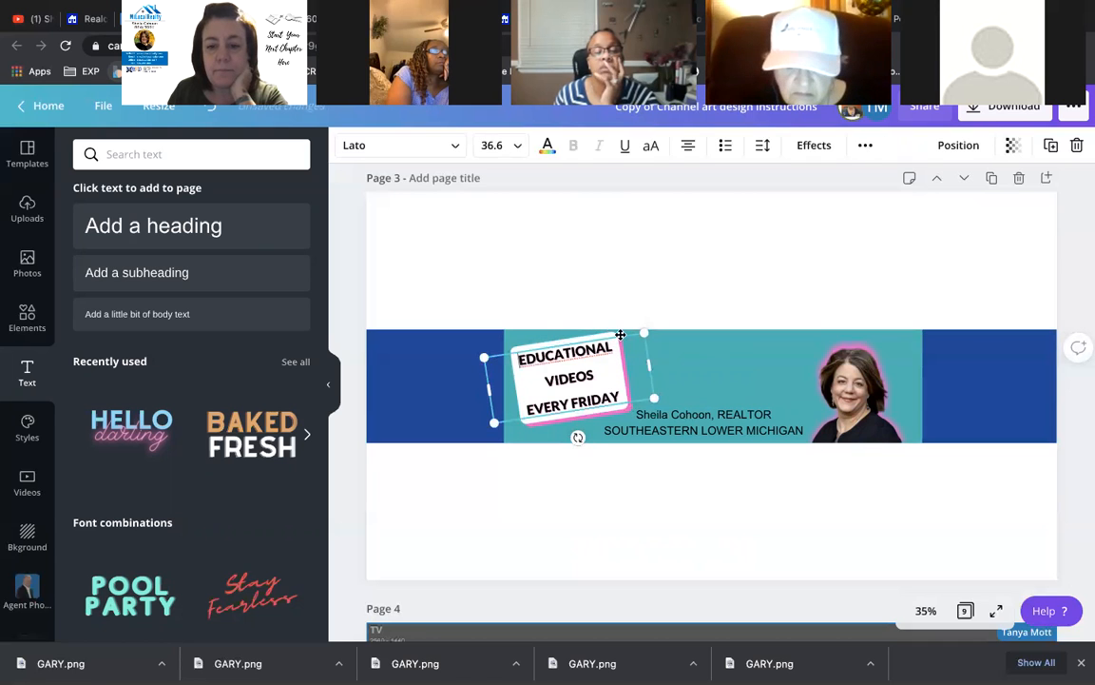
left_click(600, 333)
right_click(600, 337)
left_click(595, 341)
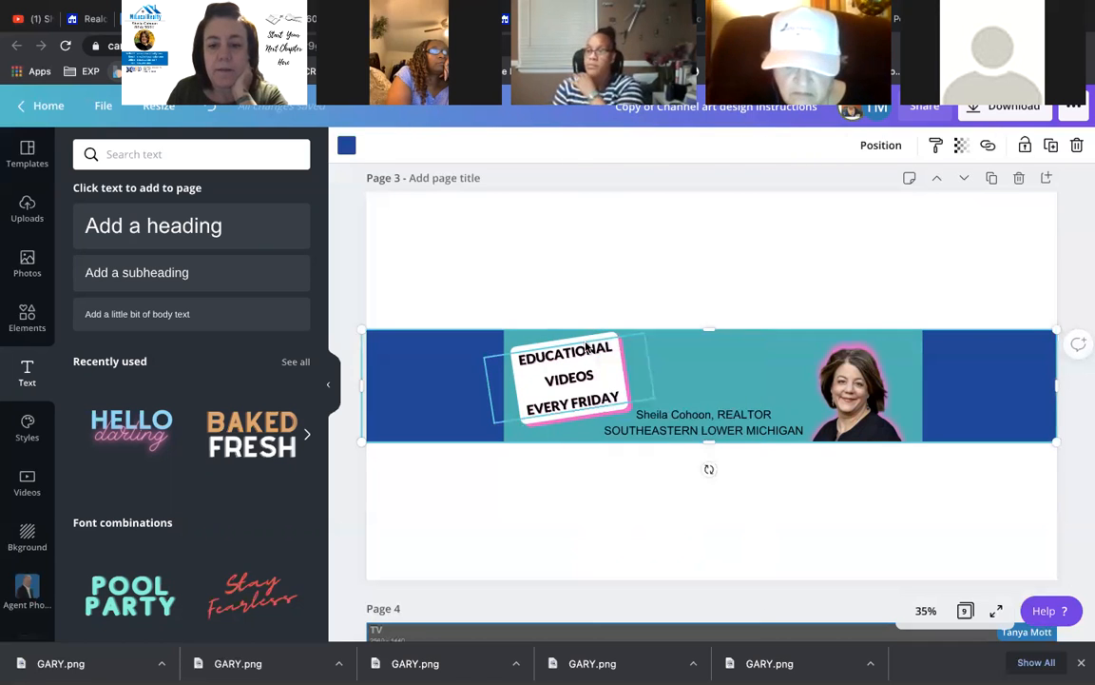
left_click(575, 342)
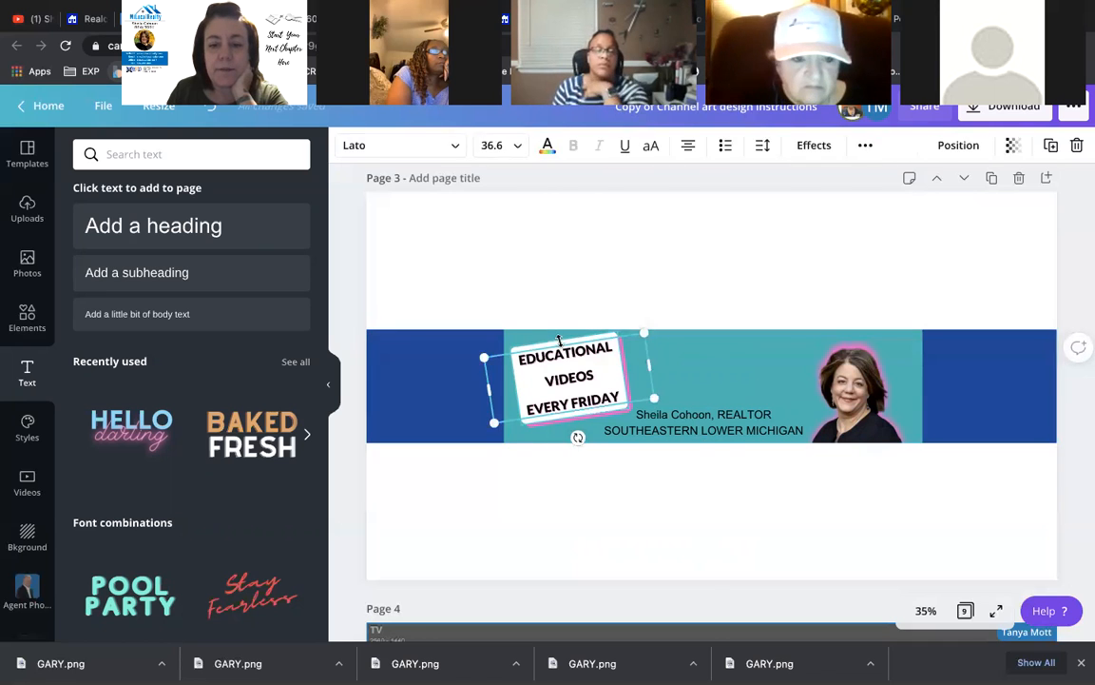
right_click(562, 350)
left_click(609, 467)
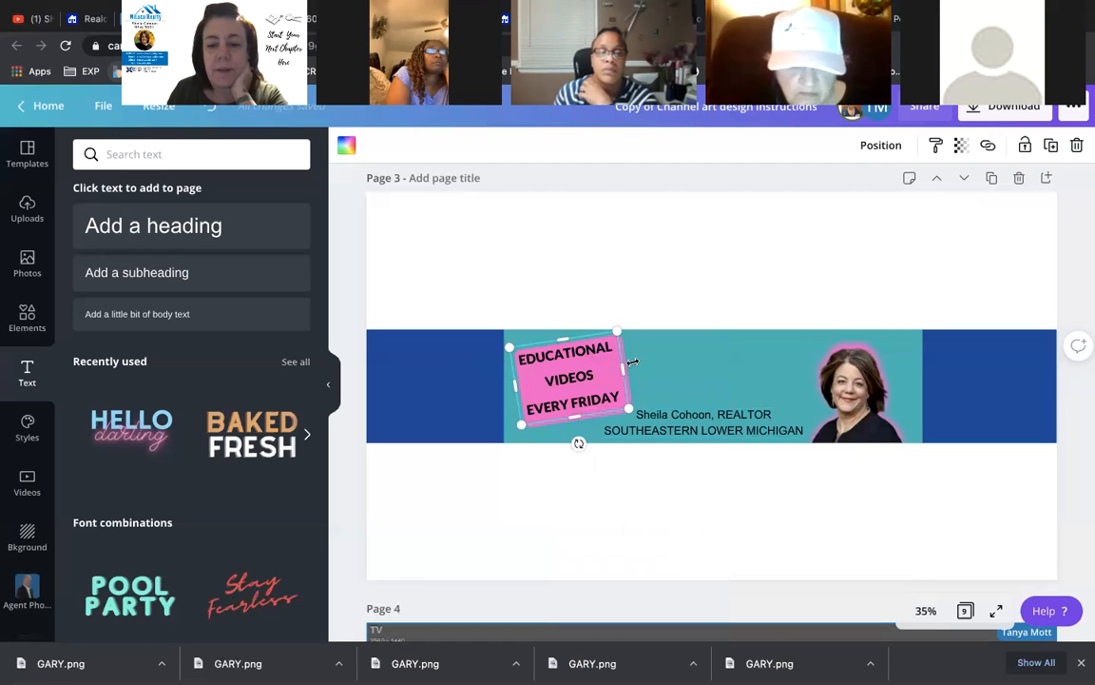
- Tilt the pink rectangle further and send the teal and blue backgrounds to the back
left_click_drag(593, 419, 593, 374)
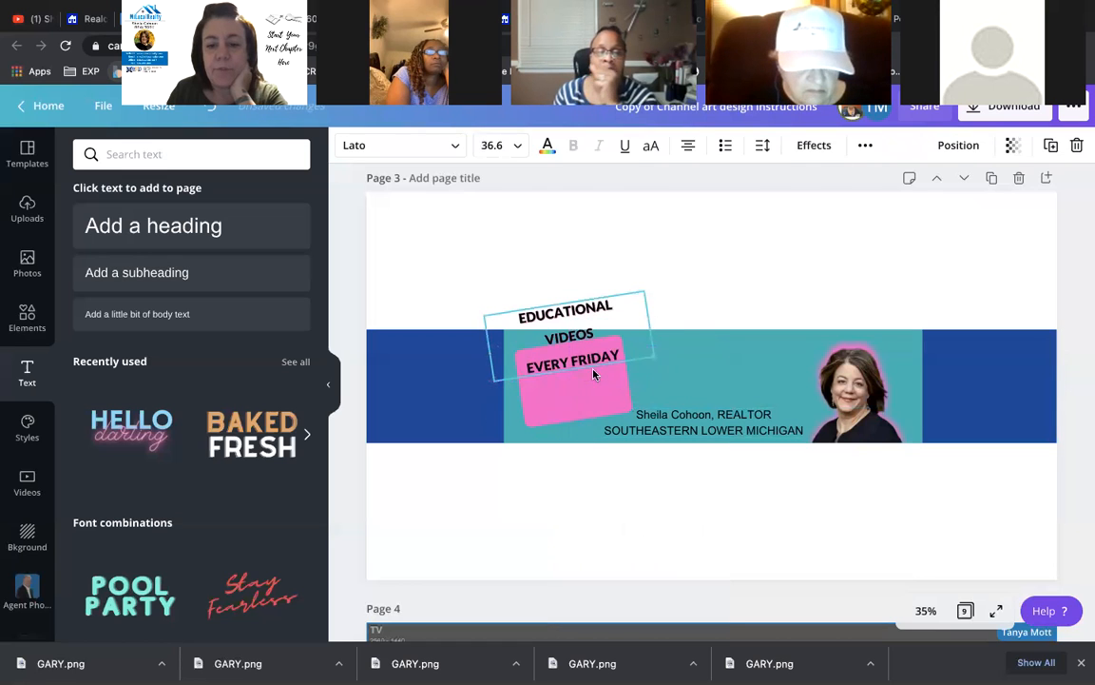
left_click(595, 396)
left_click_drag(580, 448, 556, 446)
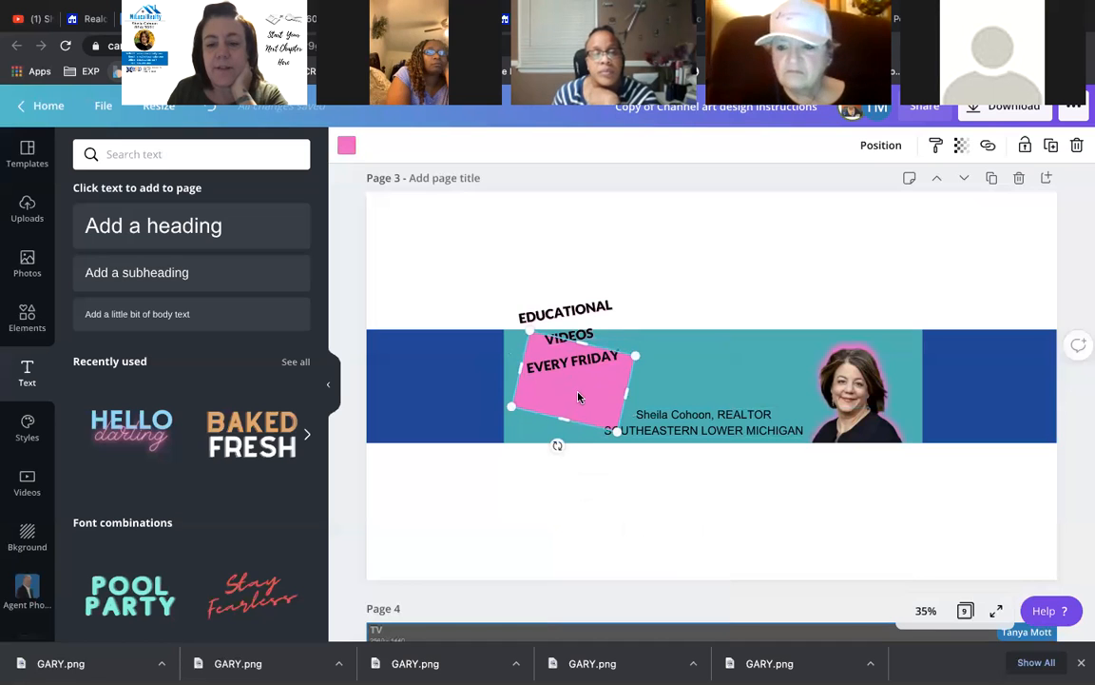
left_click(659, 381)
right_click(662, 381)
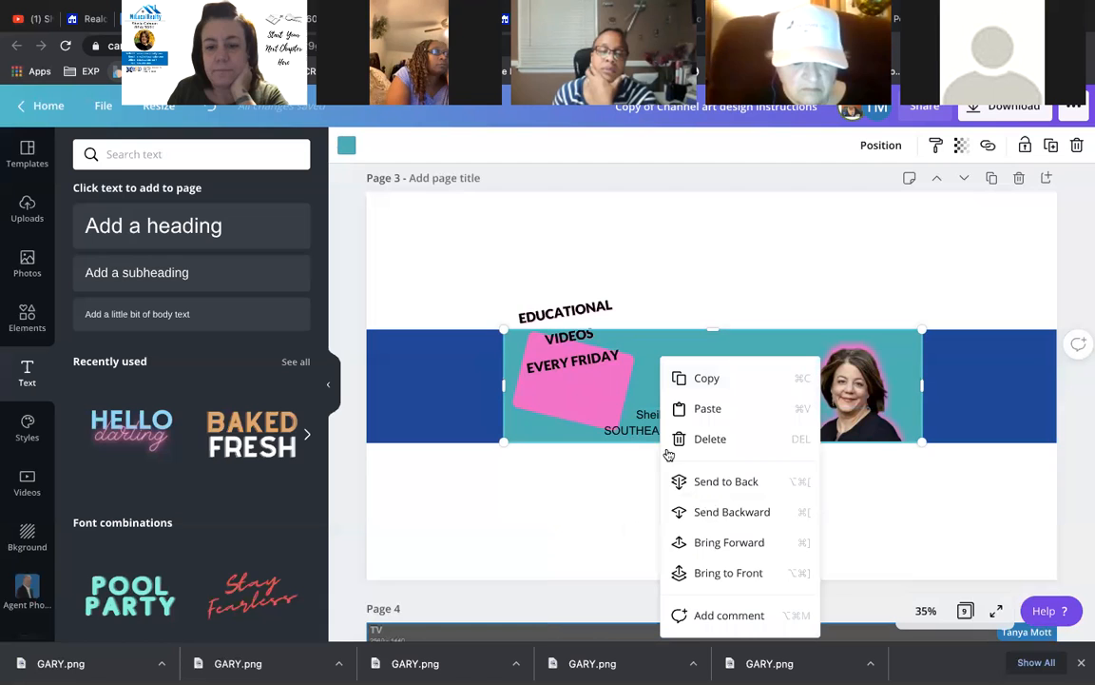
left_click(698, 481)
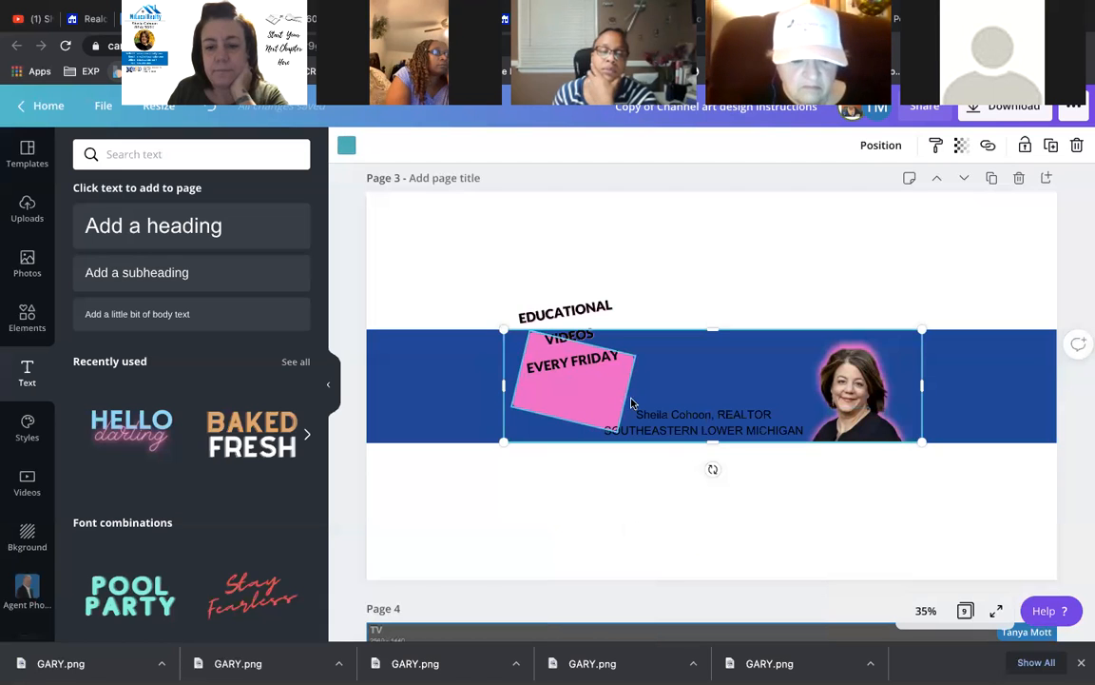
right_click(660, 365)
left_click(709, 492)
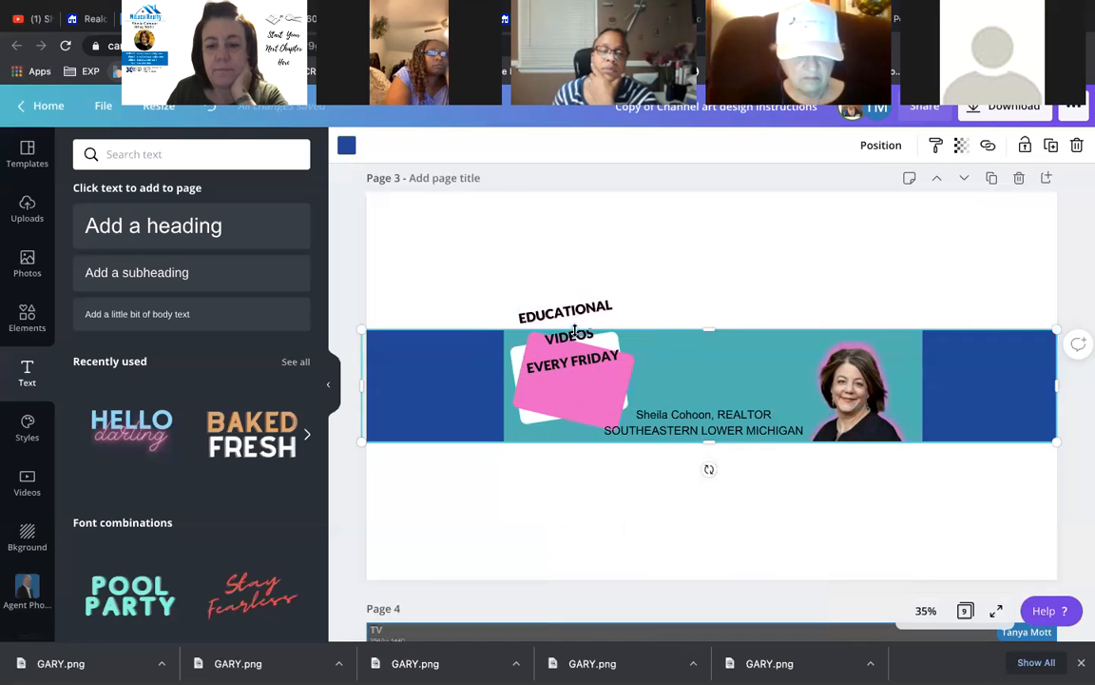
- Set the pink shape's tilt to 3°, tuck it behind the white card, and re-centre the tagline
left_click(592, 418)
left_click(589, 404)
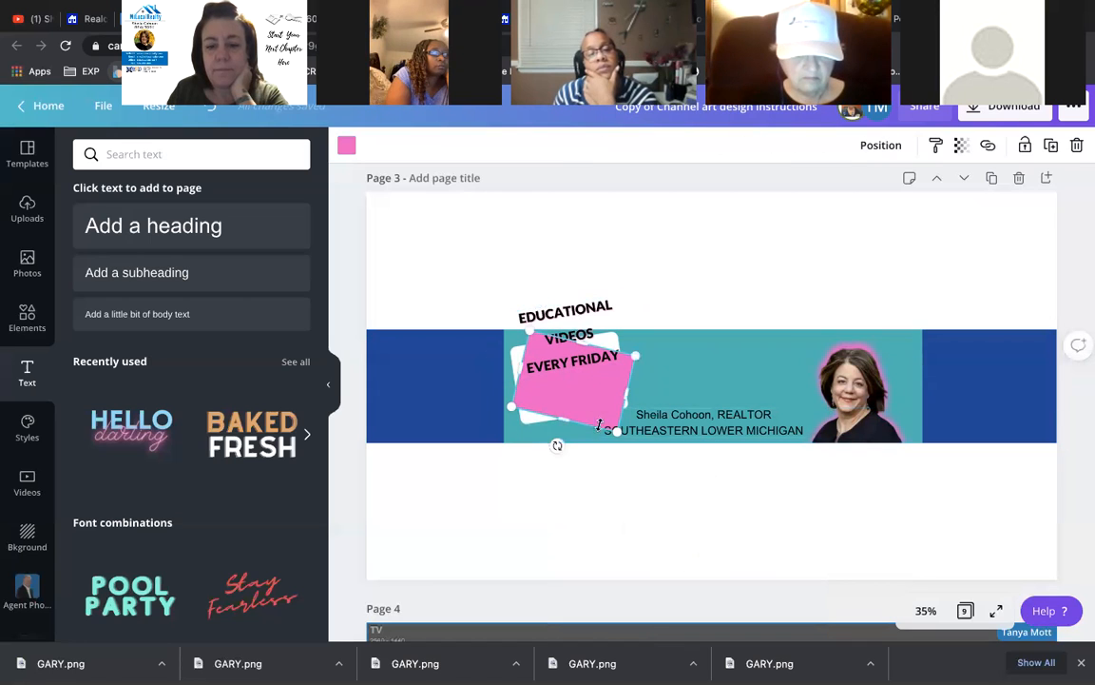
left_click_drag(558, 446, 568, 445)
left_click_drag(570, 389, 567, 384)
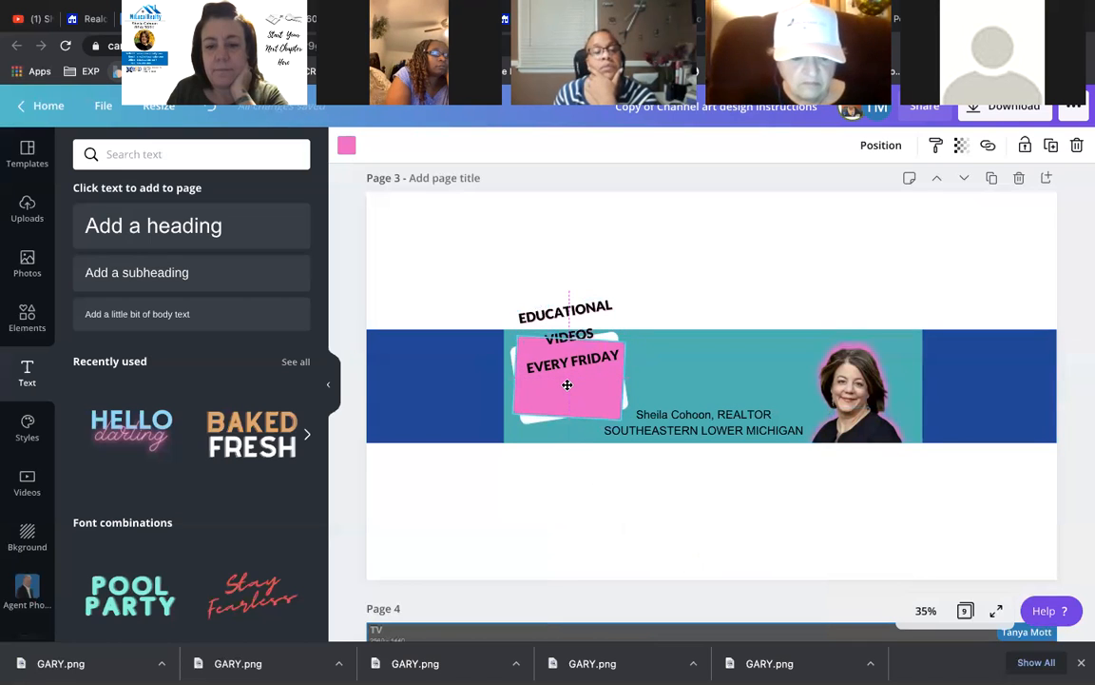
right_click(569, 385)
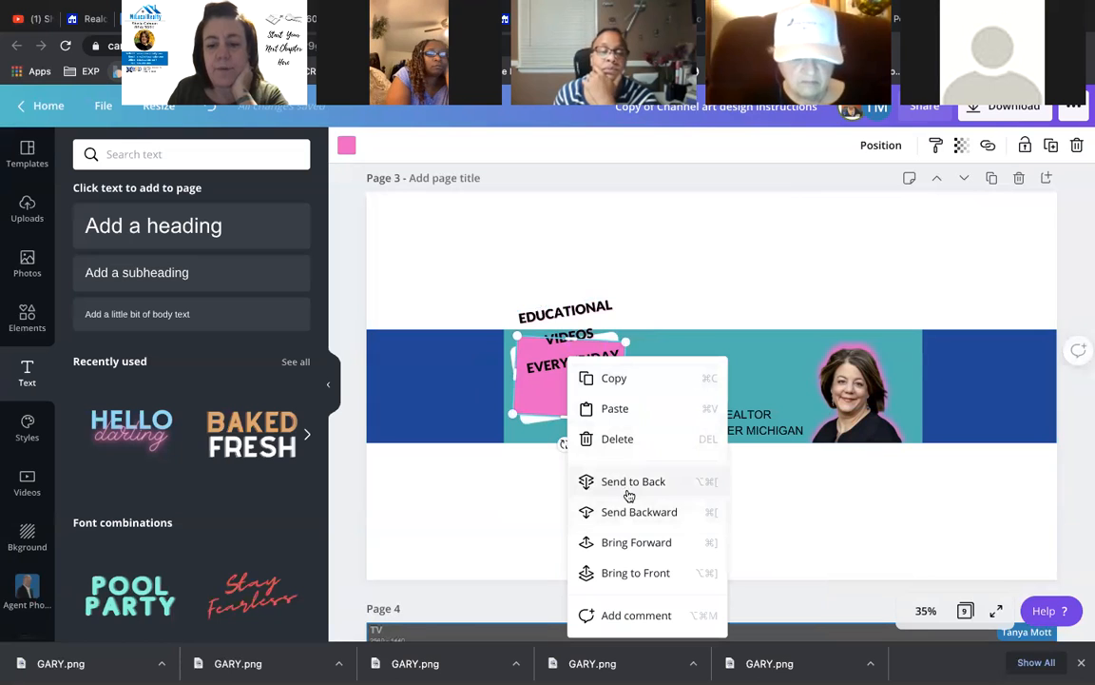
left_click(616, 511)
left_click_drag(572, 320, 572, 364)
left_click(738, 406)
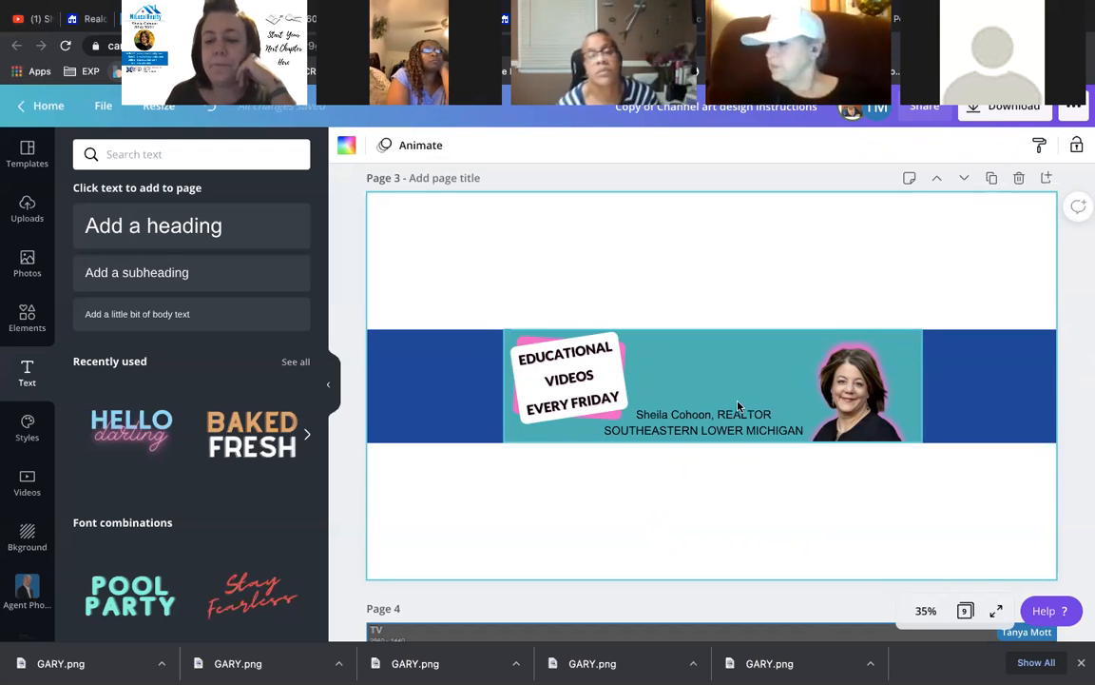
left_click(739, 417)
- Insert the white eXp logo from the Logos folder, shrink it and centre it above the name
left_click(721, 255)
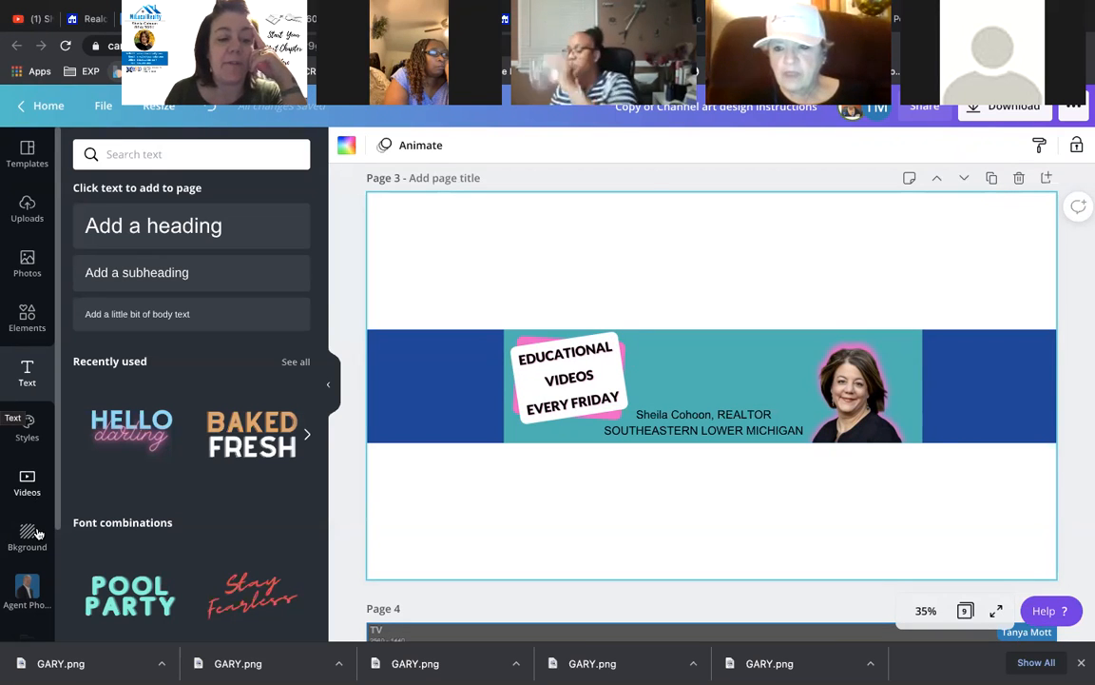
scroll(29, 499, "down", 2)
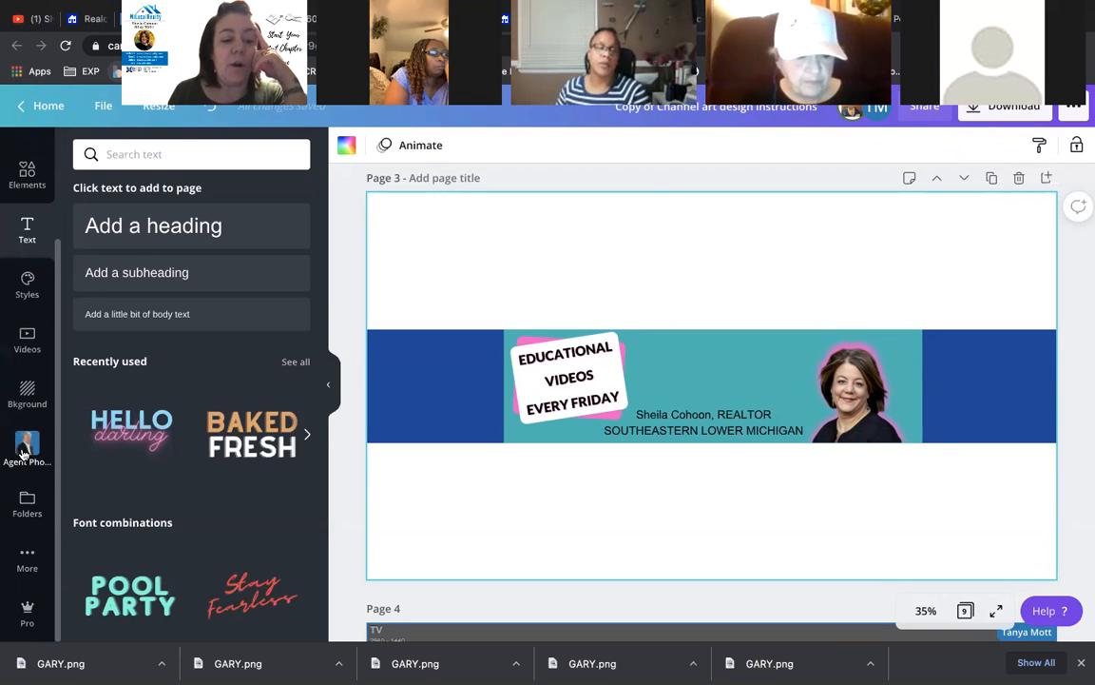
left_click(26, 556)
left_click(27, 501)
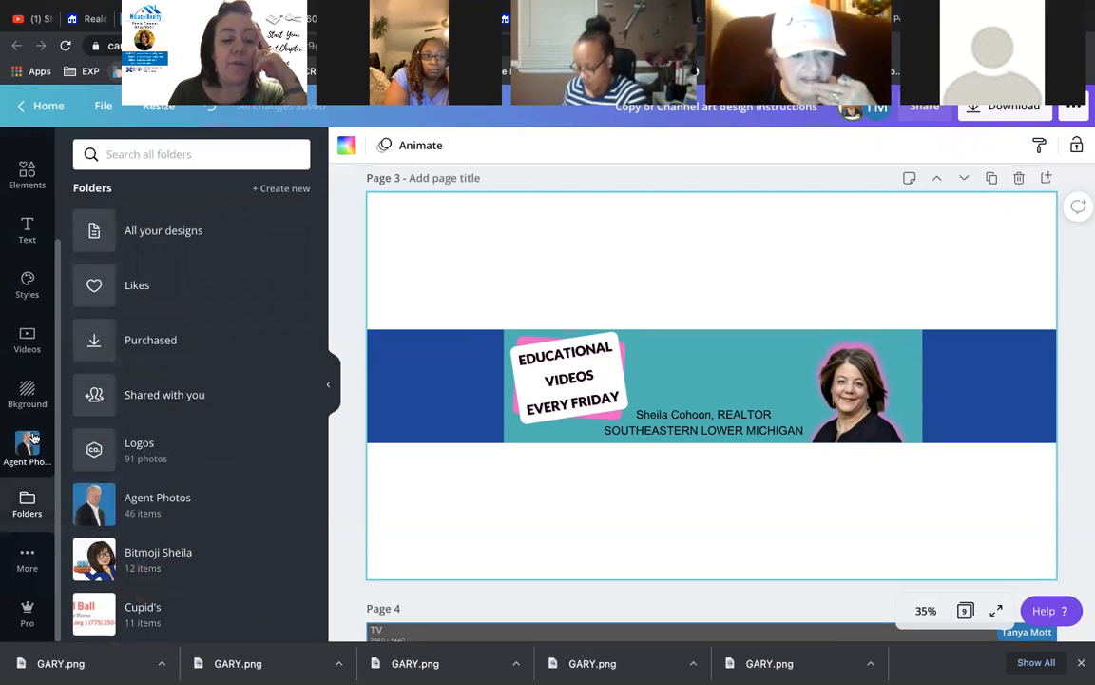
left_click(117, 447)
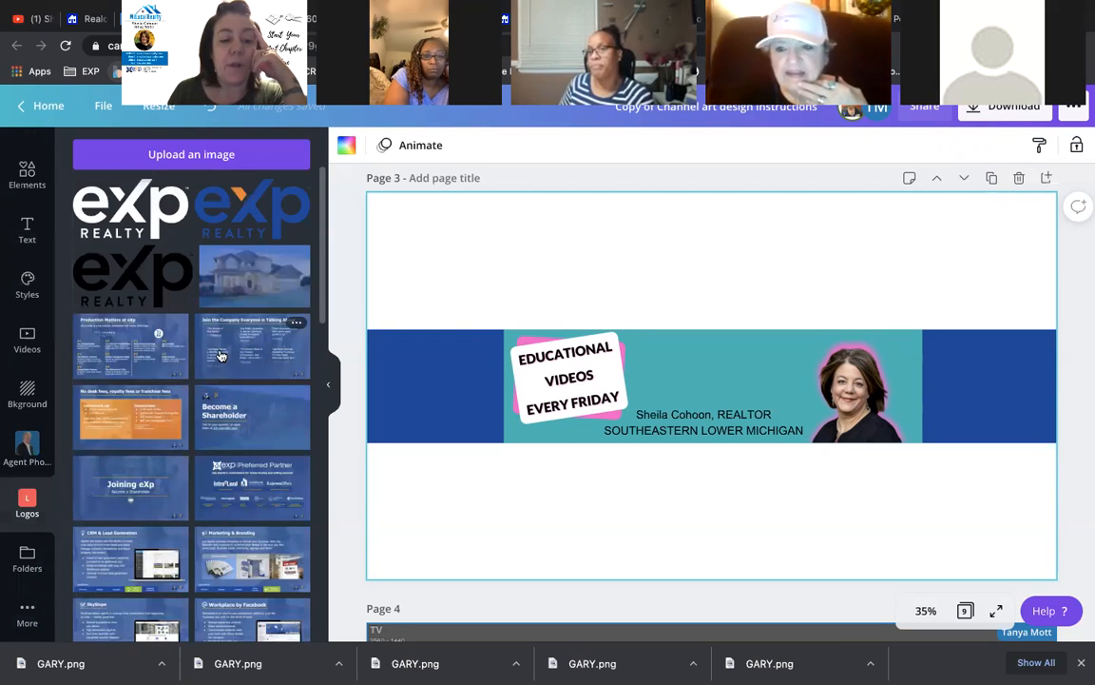
left_click(139, 229)
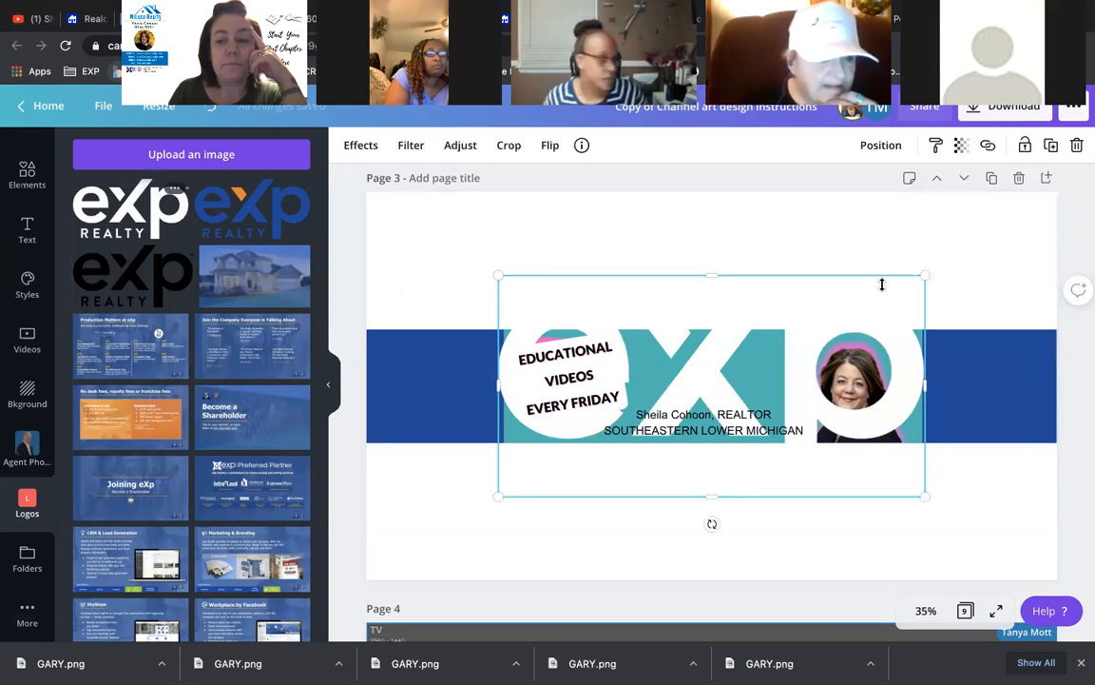
left_click_drag(928, 269, 706, 385)
left_click(719, 493)
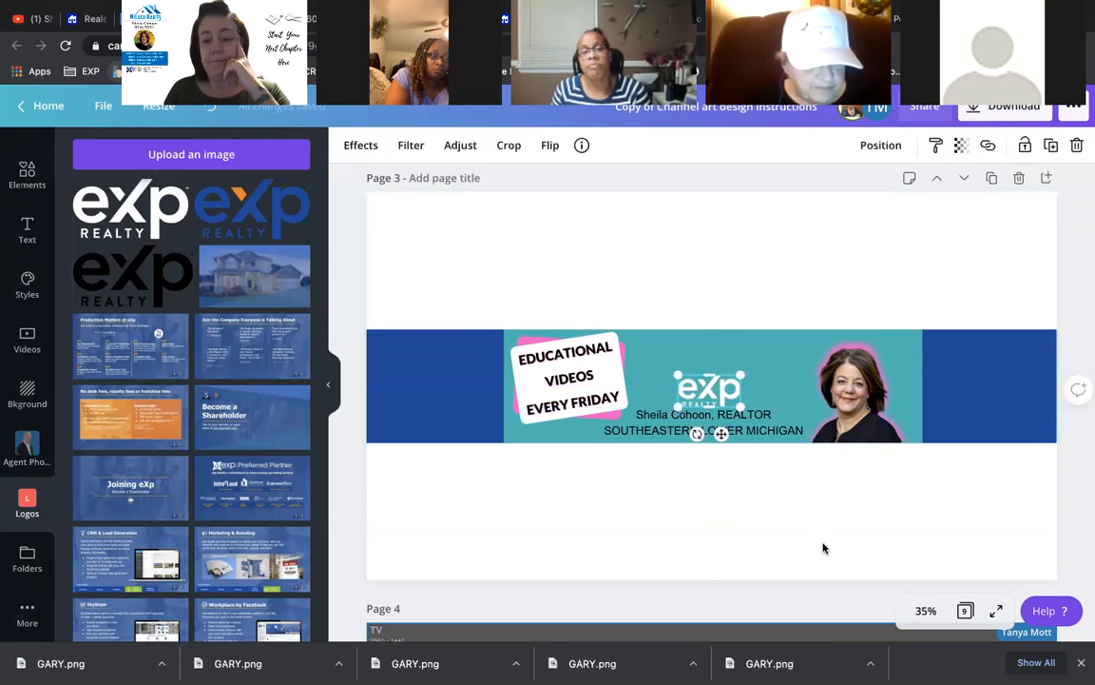
left_click(804, 512)
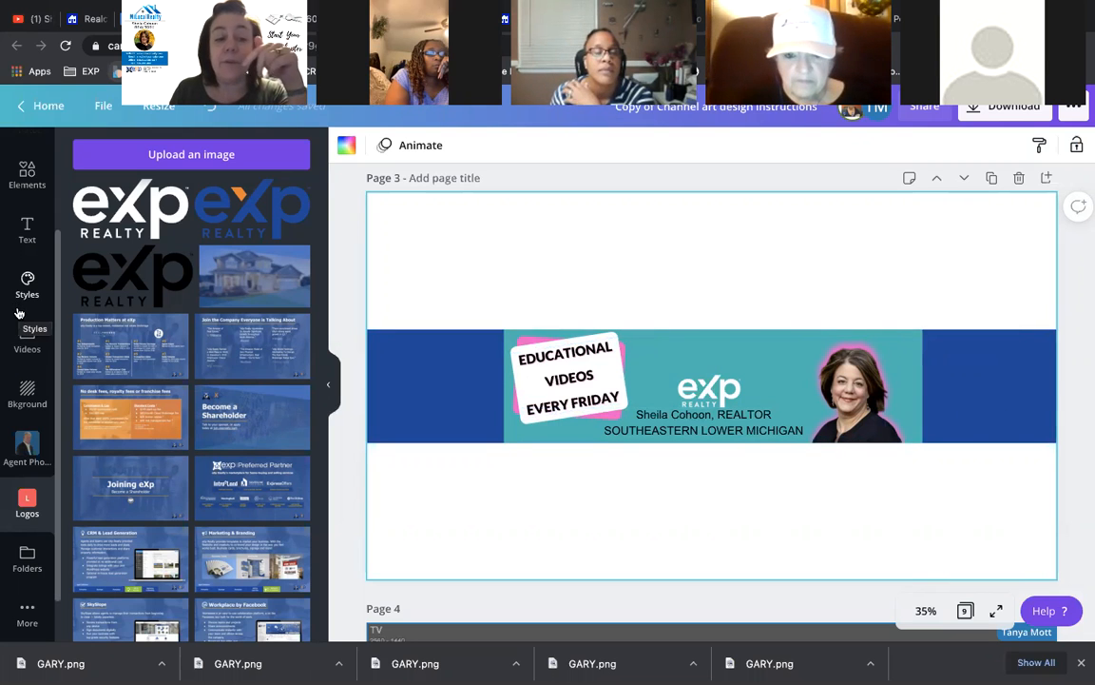
scroll(26, 299, "up", 3)
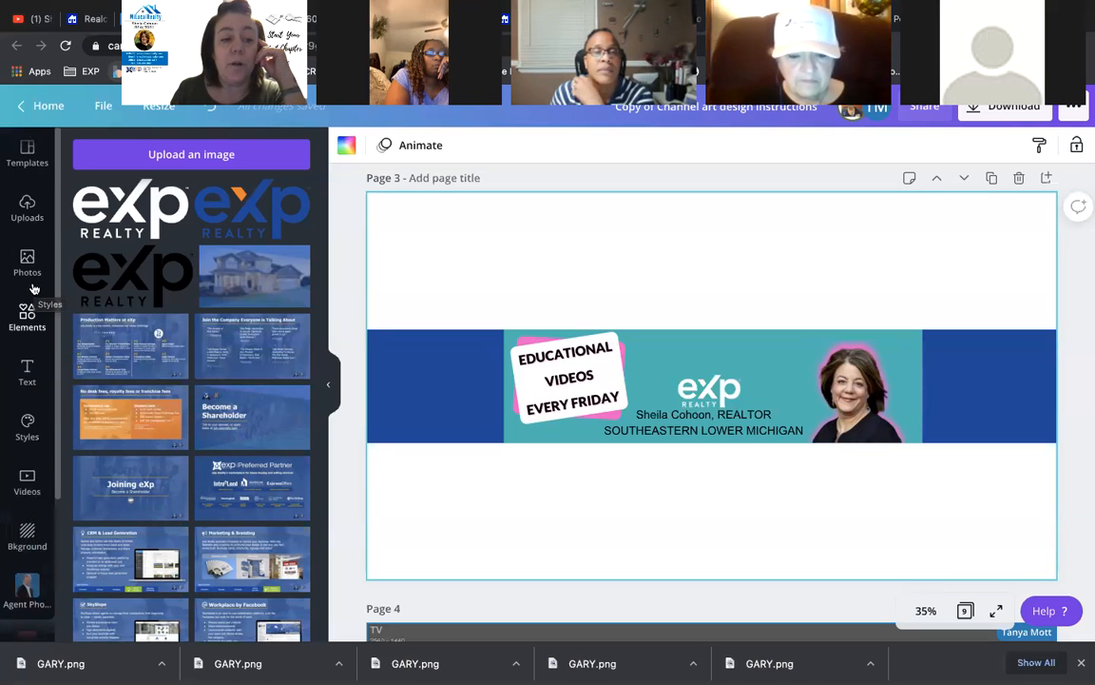
- Search the stock photos for SUBSCRIBE and browse the results
left_click(28, 263)
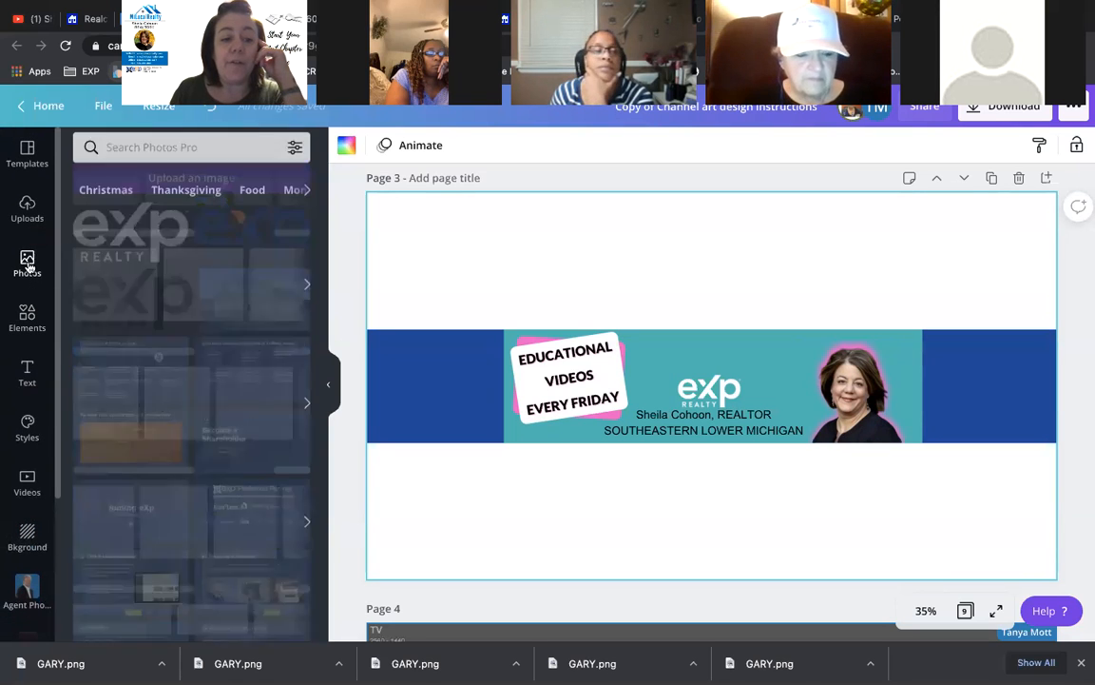
left_click(185, 154)
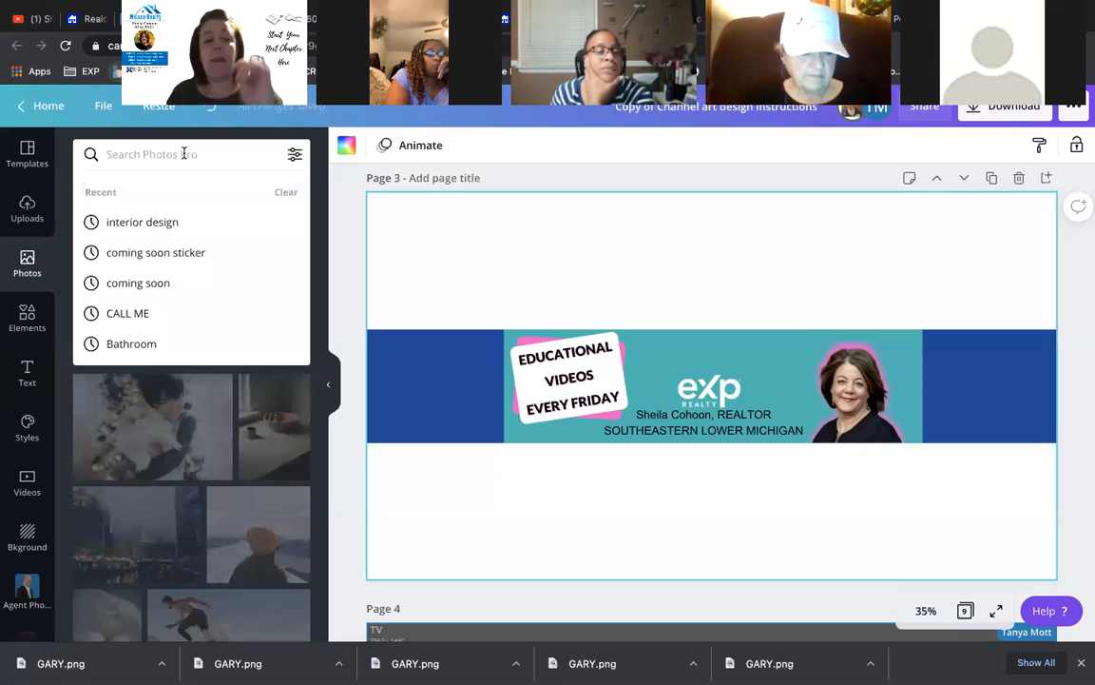
type("SUBSRIB")
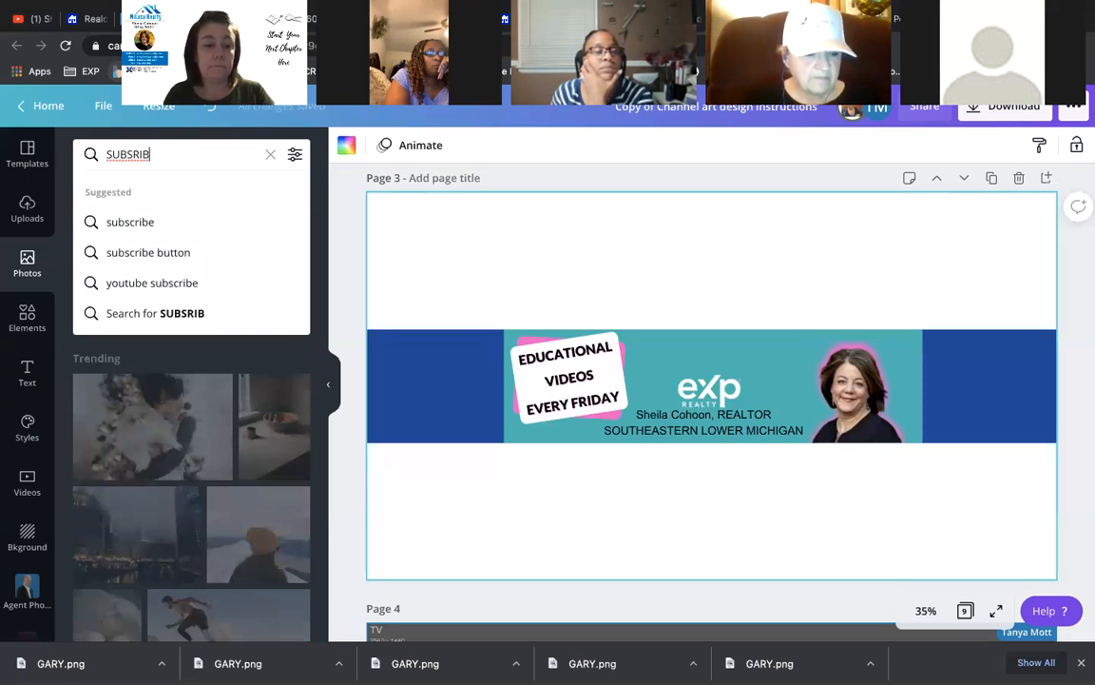
key("BackSpace")
key("BackSpace")
type("CRIBE")
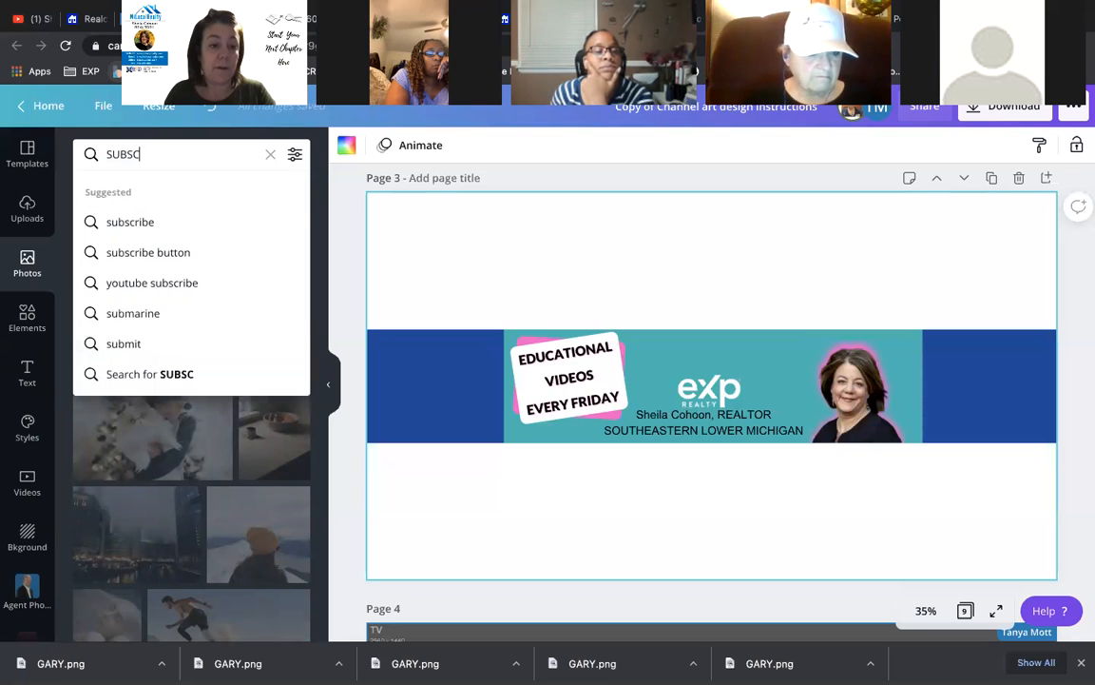
key("Return")
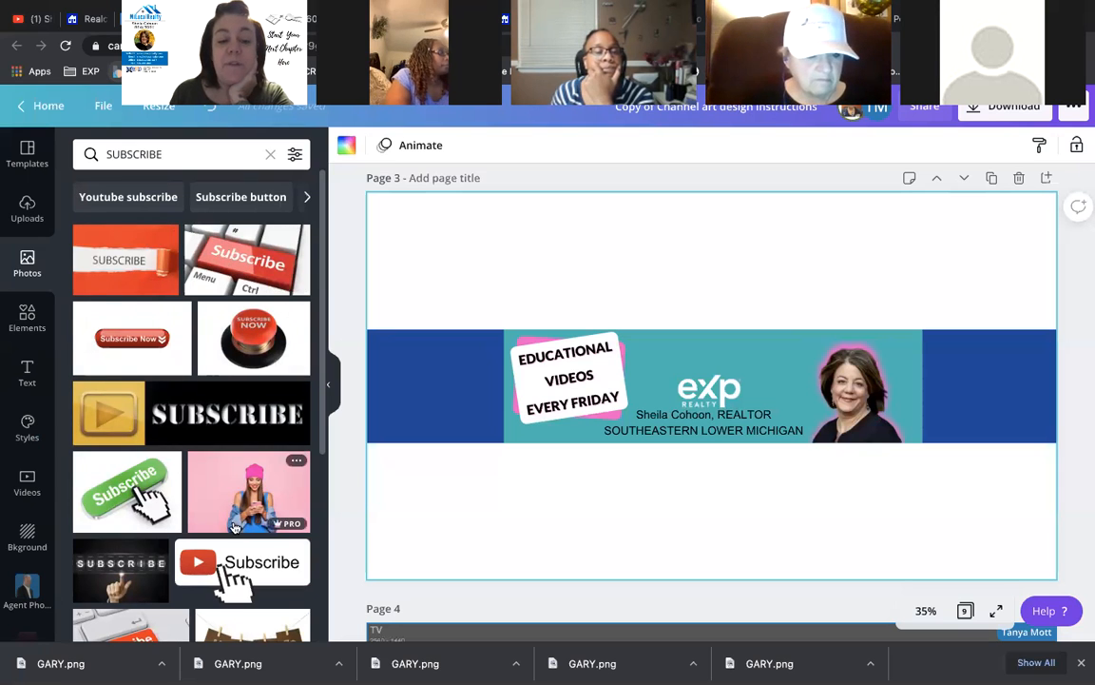
scroll(231, 517, "down", 1)
scroll(231, 516, "down", 3)
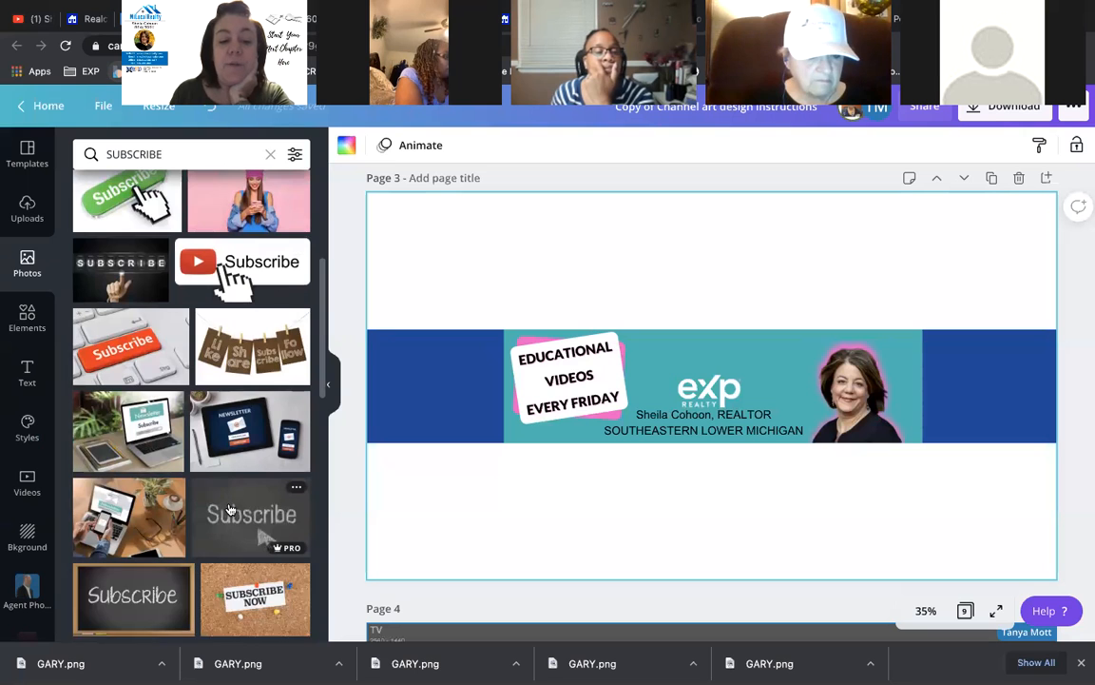
scroll(231, 509, "down", 2)
scroll(231, 508, "down", 4)
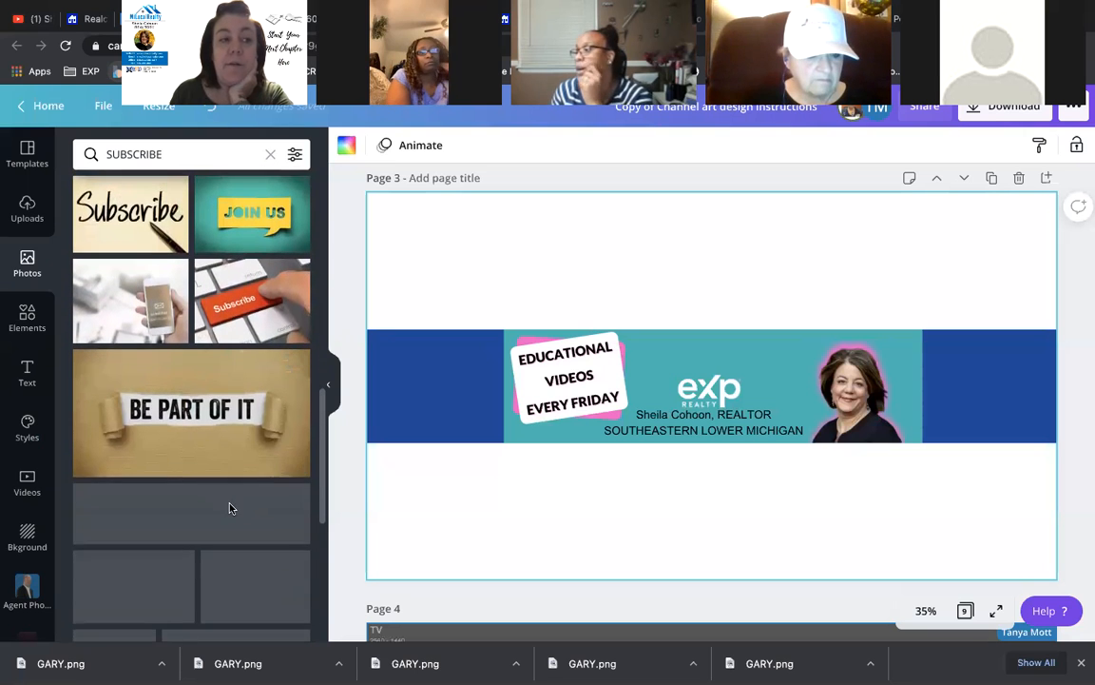
scroll(210, 390, "up", 10)
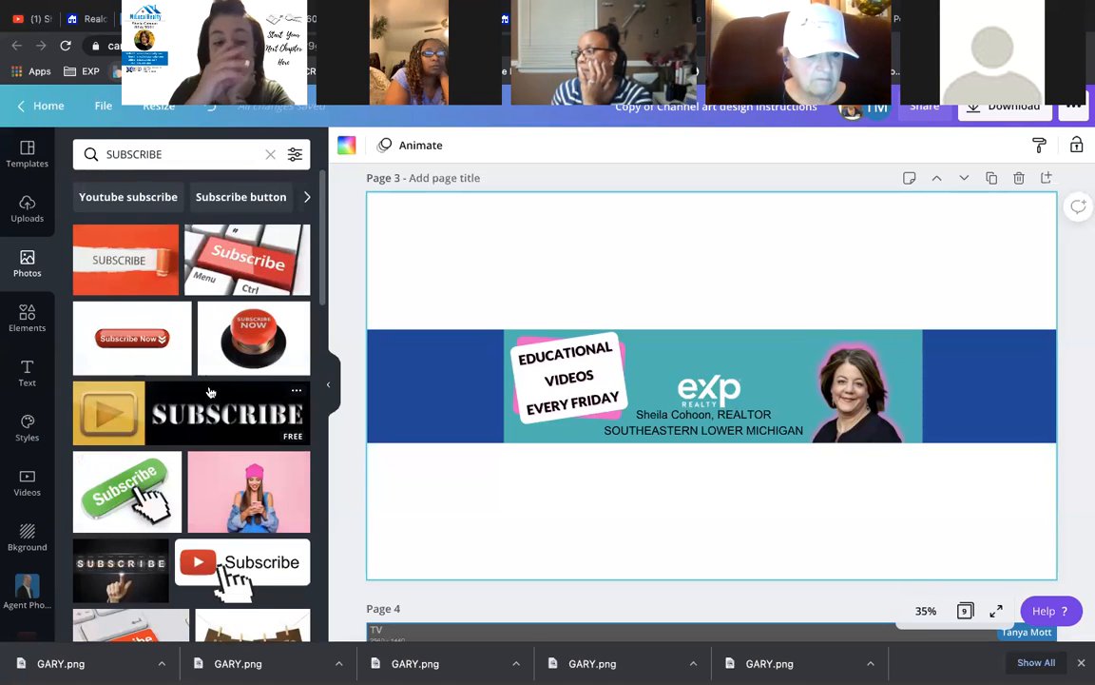
- Add the red Subscribe Now button photo, shrink it and move it to the banner's right side
left_click(250, 348)
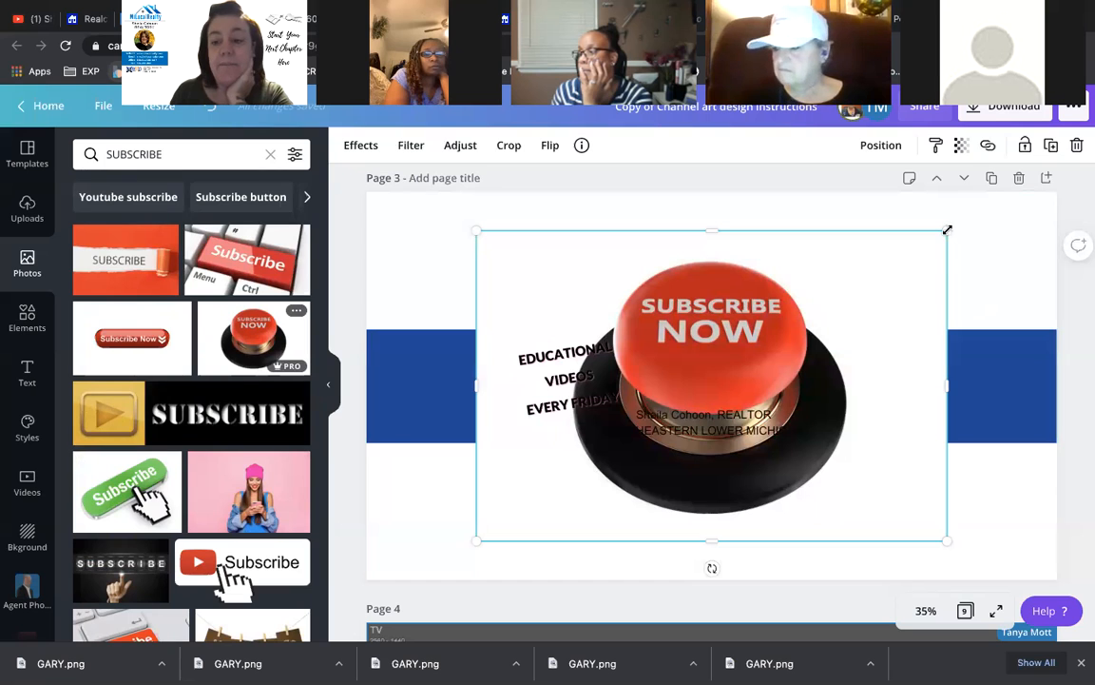
left_click_drag(942, 239, 881, 490)
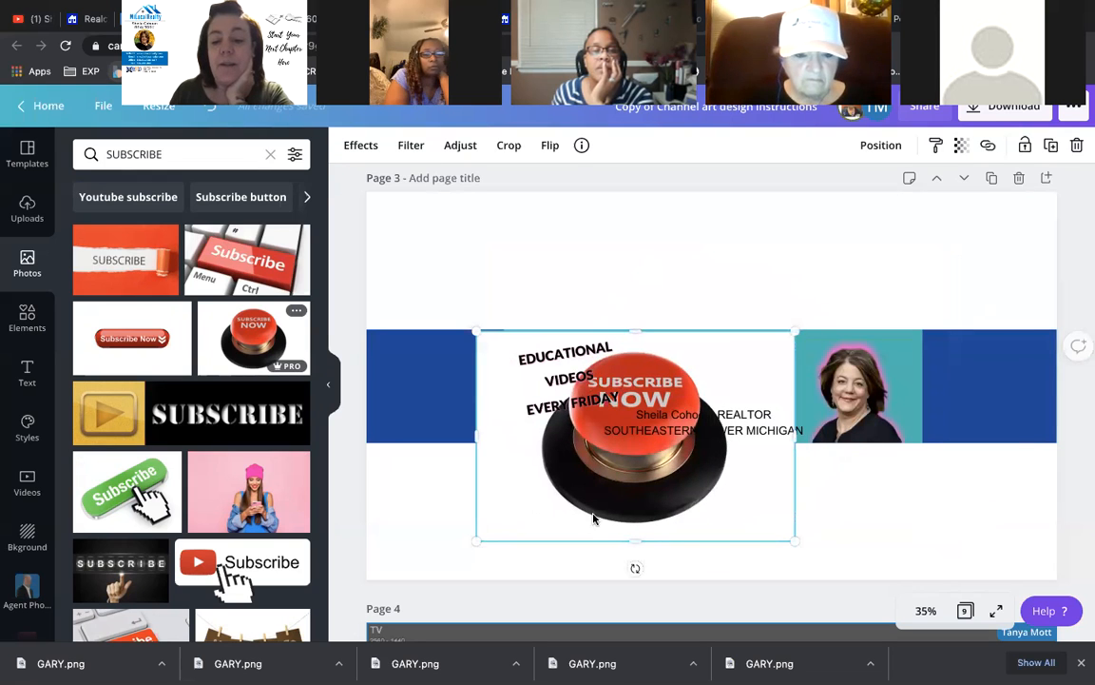
left_click_drag(593, 519, 779, 532)
- Attempt Background Remover on the button, then crop its frame in from all four sides
left_click(374, 151)
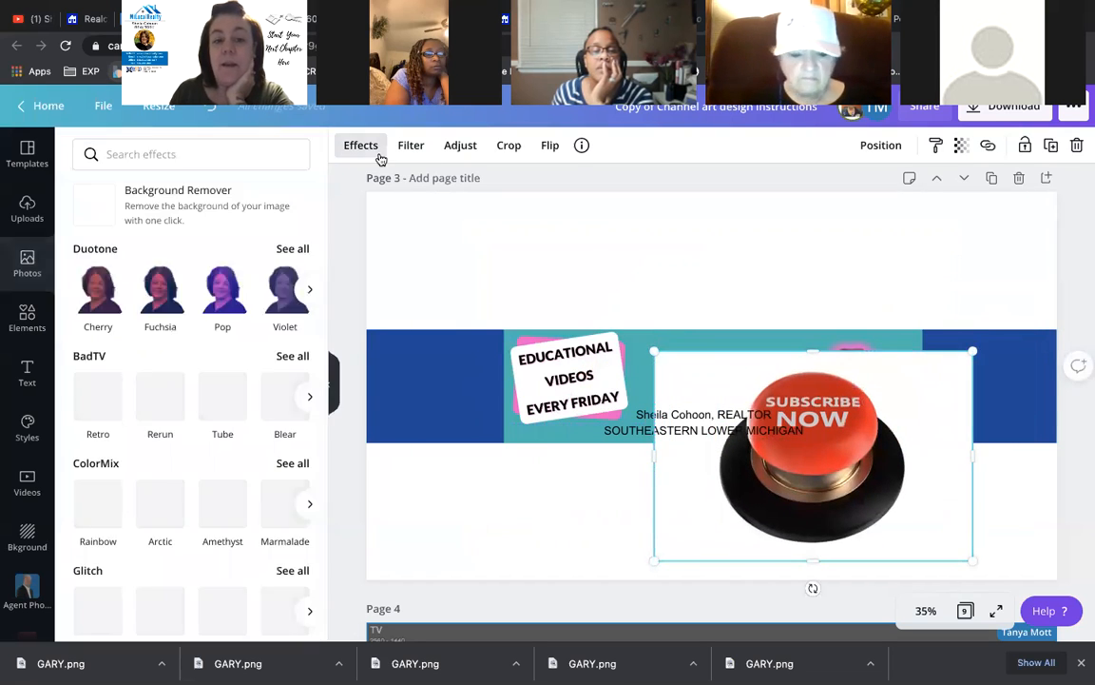
left_click(178, 206)
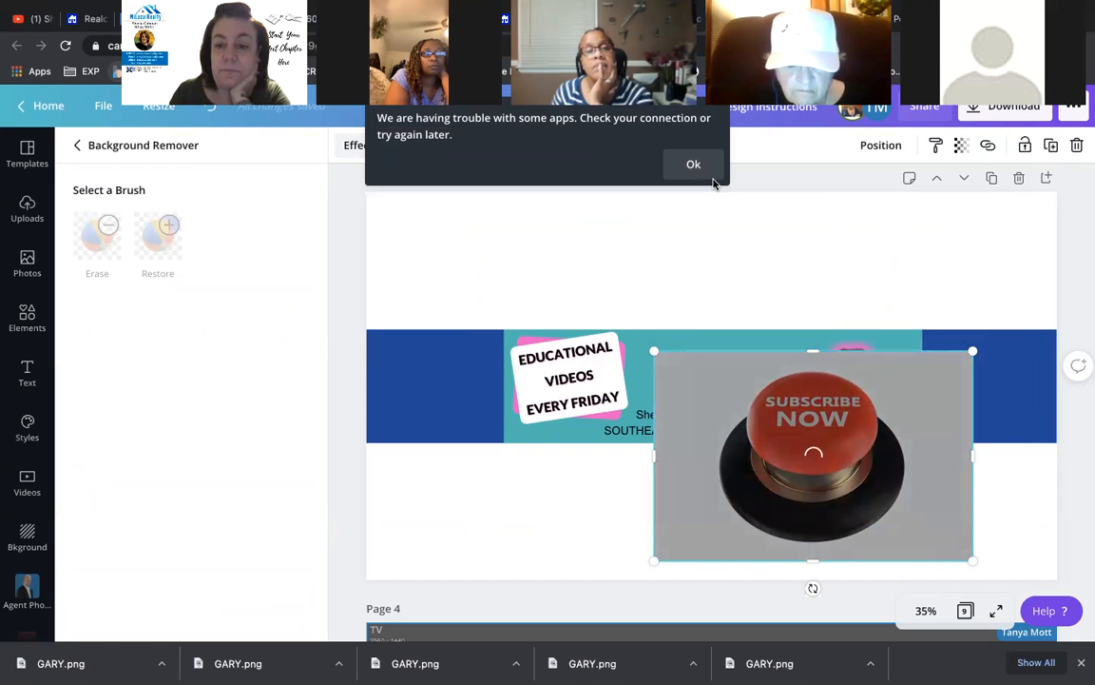
left_click(713, 165)
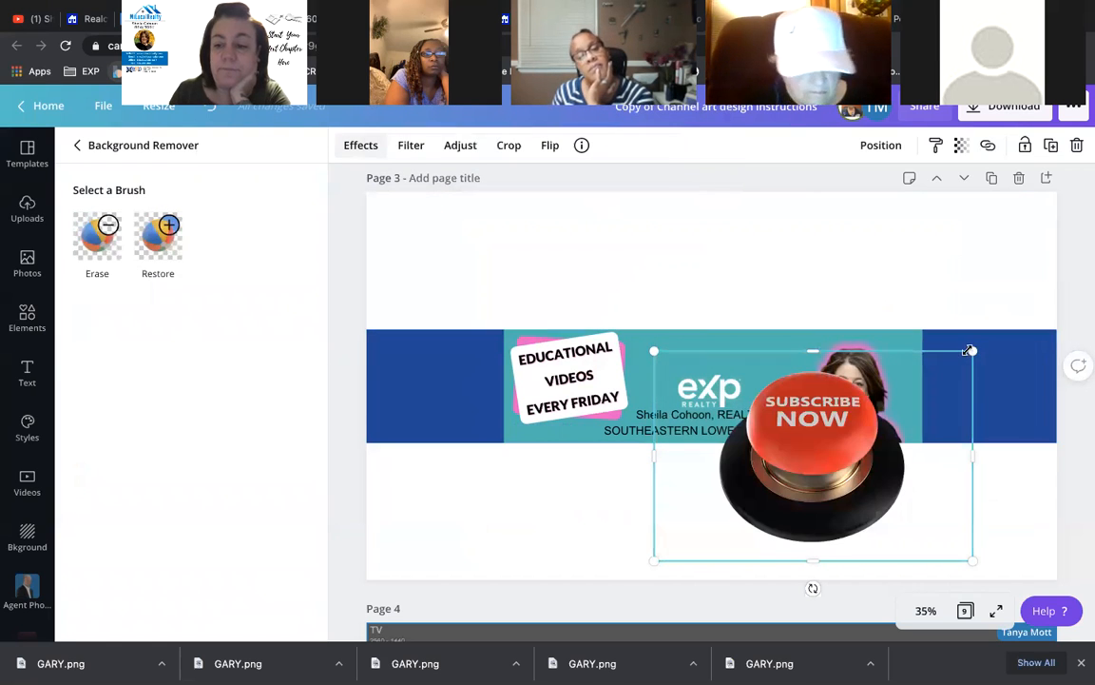
left_click_drag(972, 457, 914, 479)
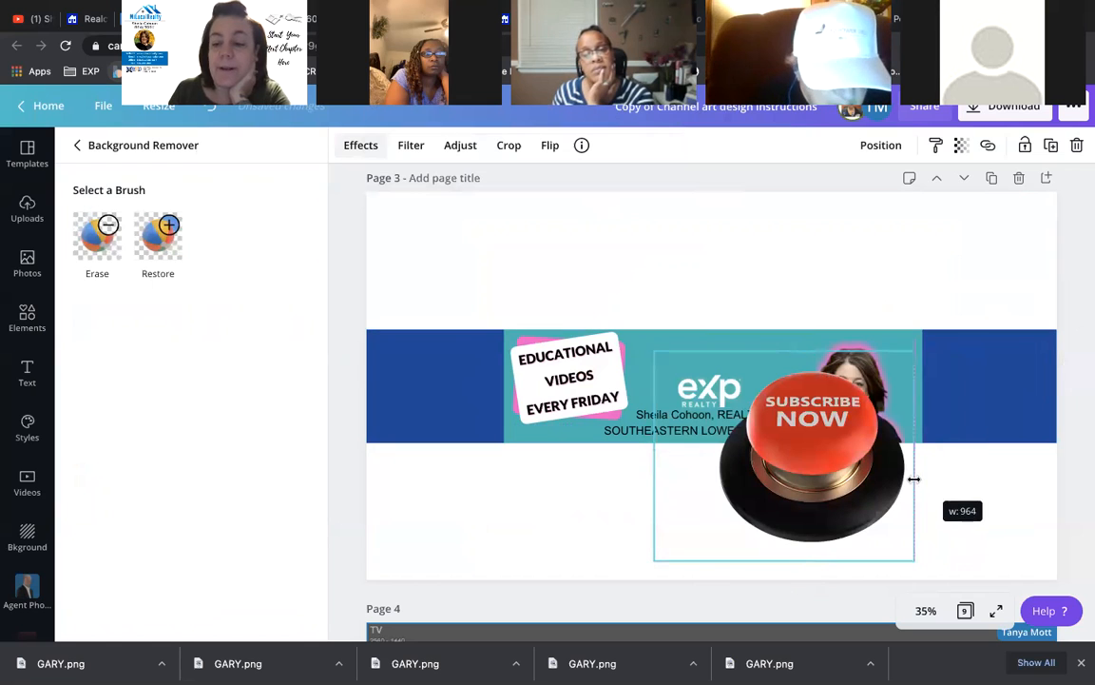
left_click_drag(654, 456, 713, 454)
left_click_drag(813, 548, 813, 536)
left_click_drag(818, 353, 815, 362)
- Shrink the Subscribe Now button, place it in the right blue band and tilt it slightly
left_click_drag(867, 433, 1061, 357)
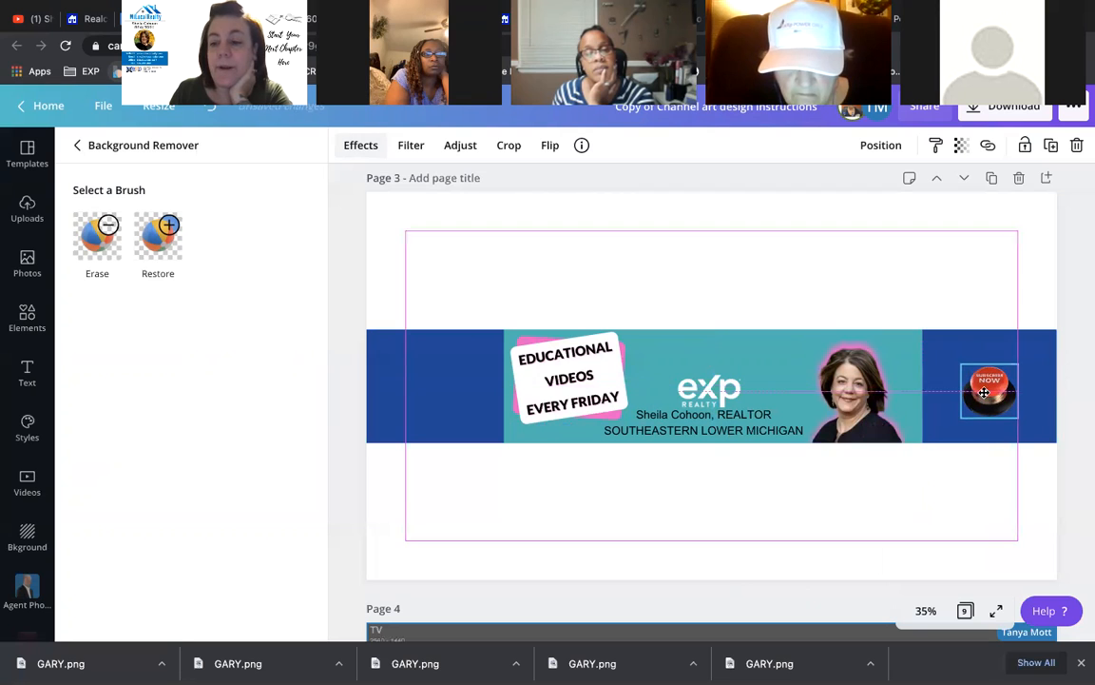
left_click_drag(959, 363, 930, 335)
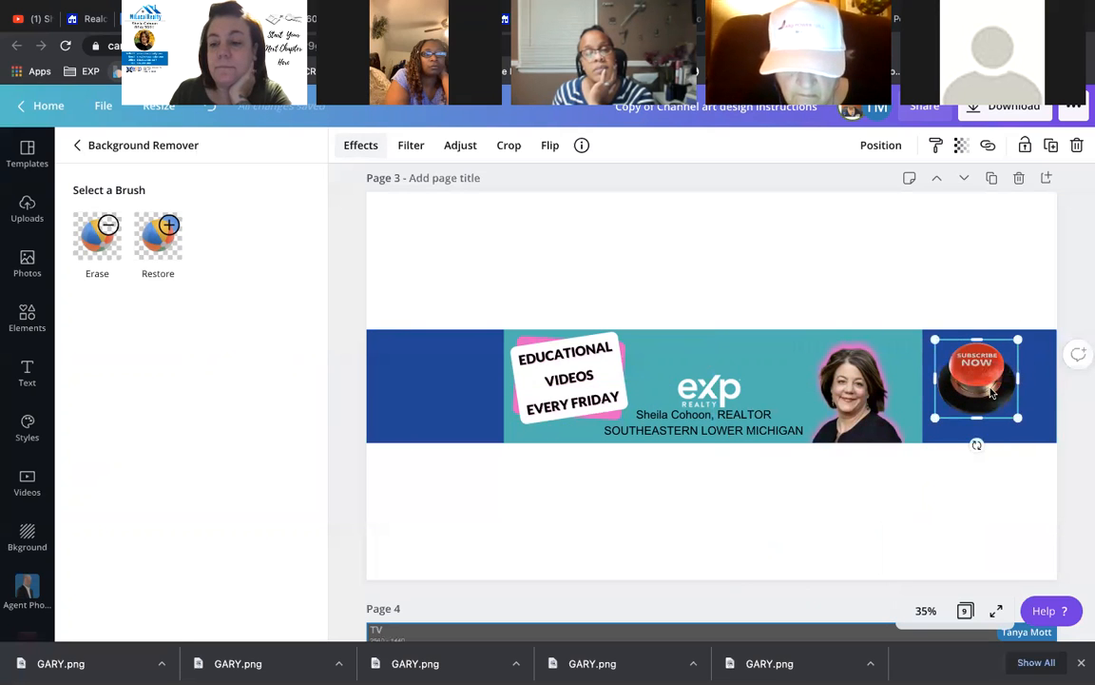
left_click(985, 503)
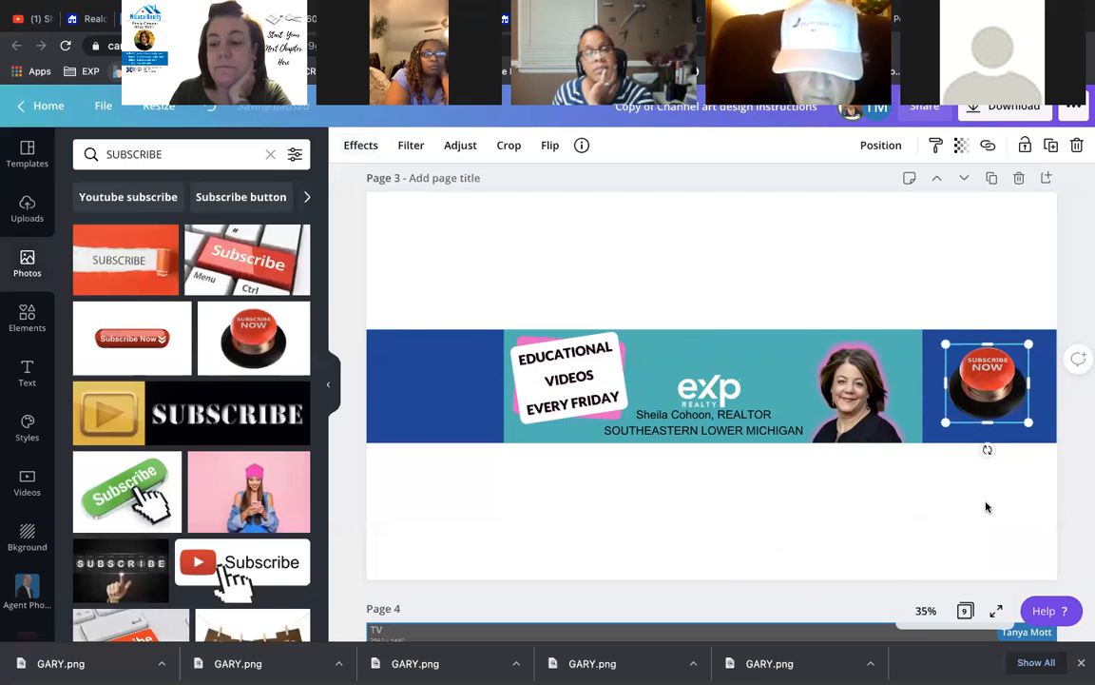
left_click(995, 407)
left_click_drag(983, 452, 972, 517)
left_click(836, 538)
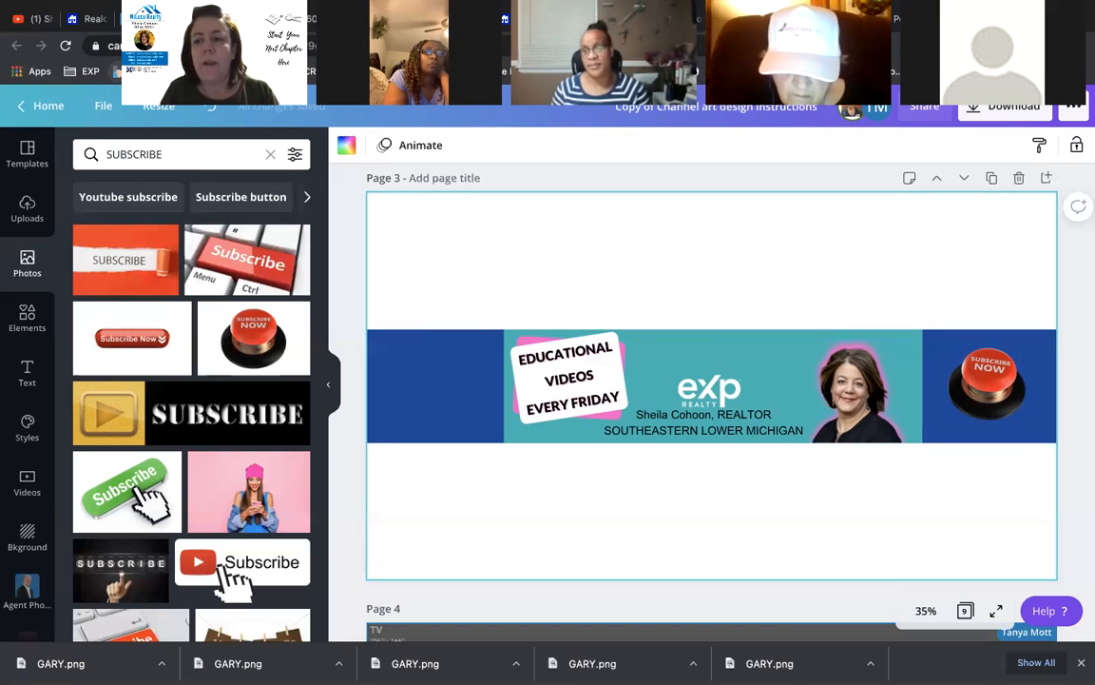
- Go to the YouTube channel home page and review its current banner and account menu
left_click(33, 18)
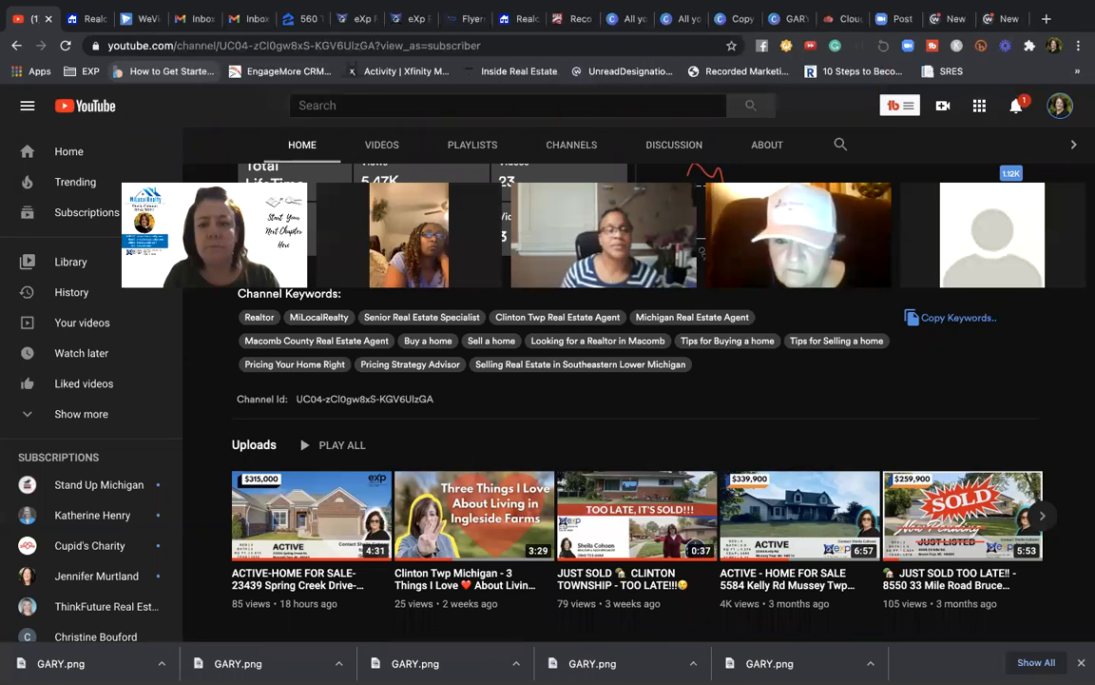
left_click(1057, 108)
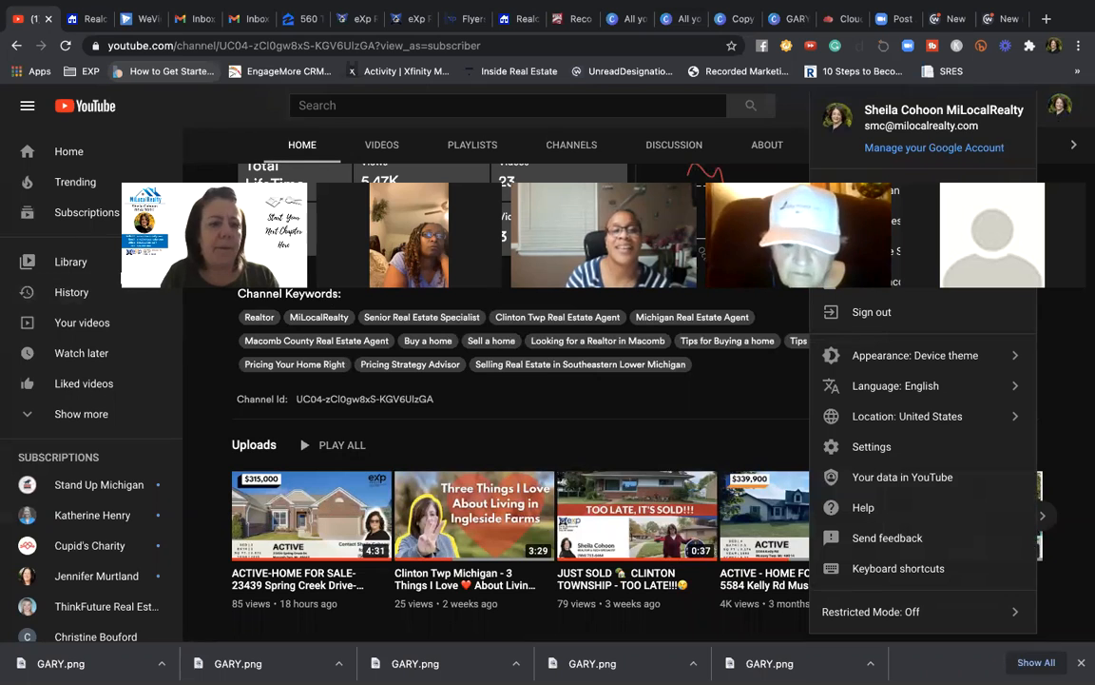
left_click_drag(163, 299, 459, 291)
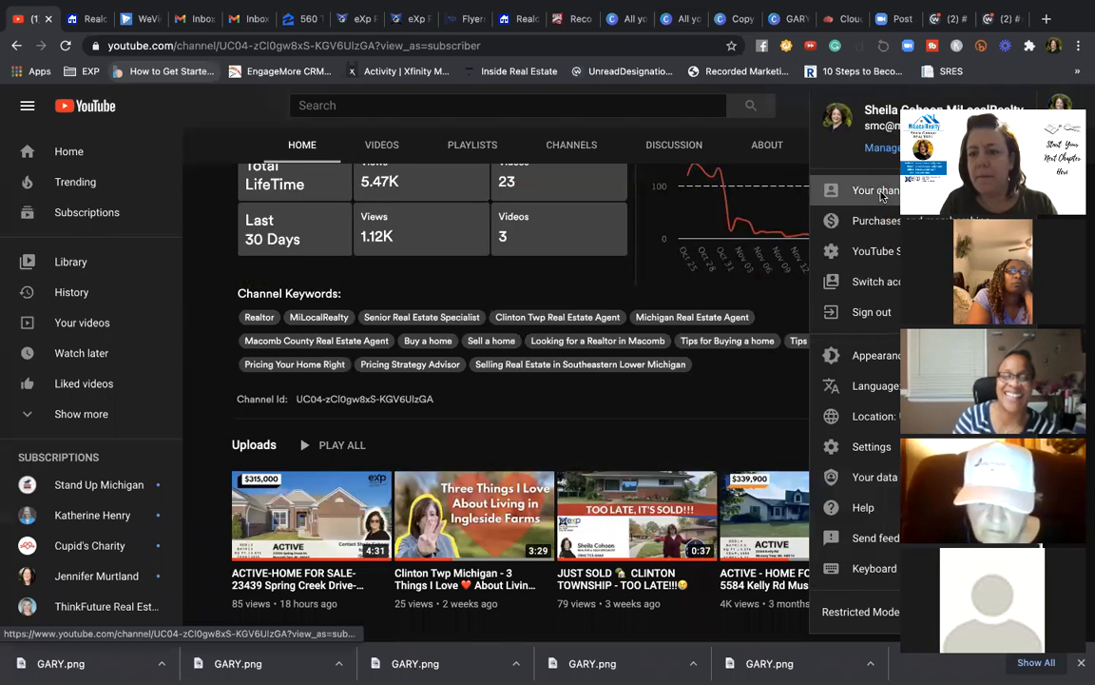
scroll(449, 207, "up", 4)
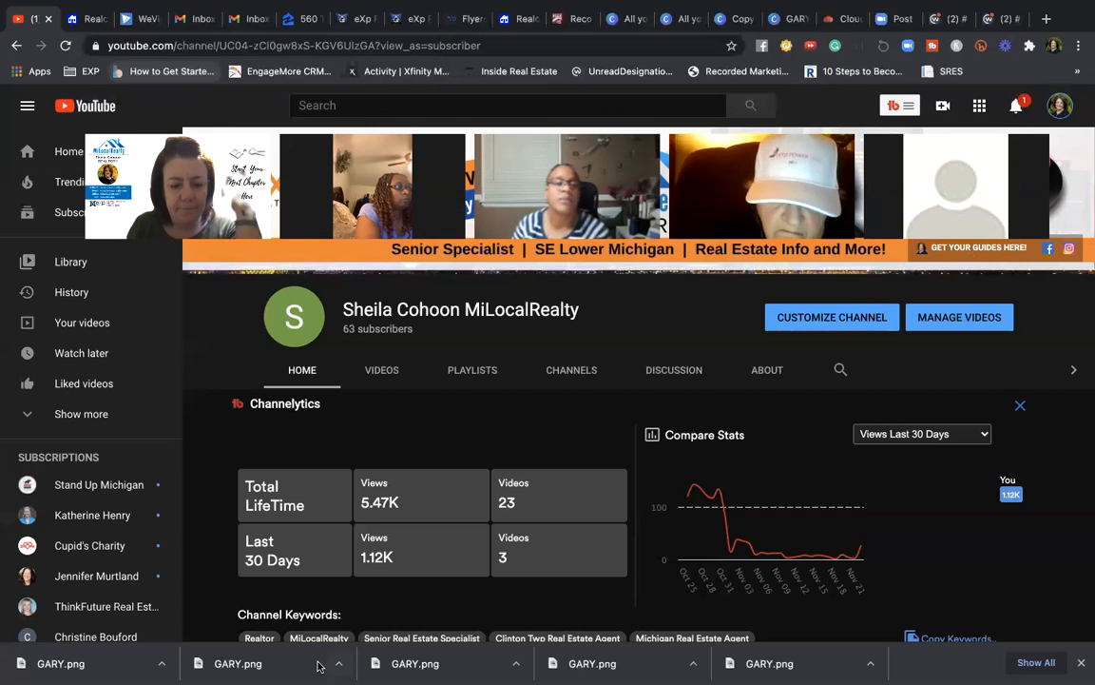
left_click(408, 624)
left_click(504, 390)
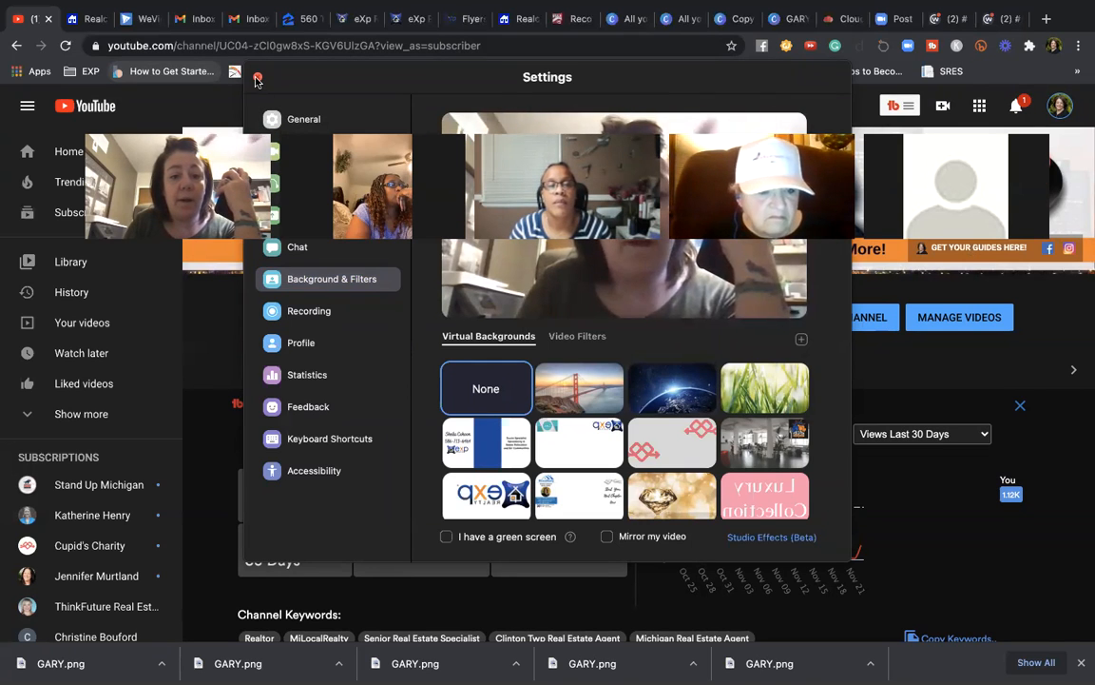
left_click(258, 76)
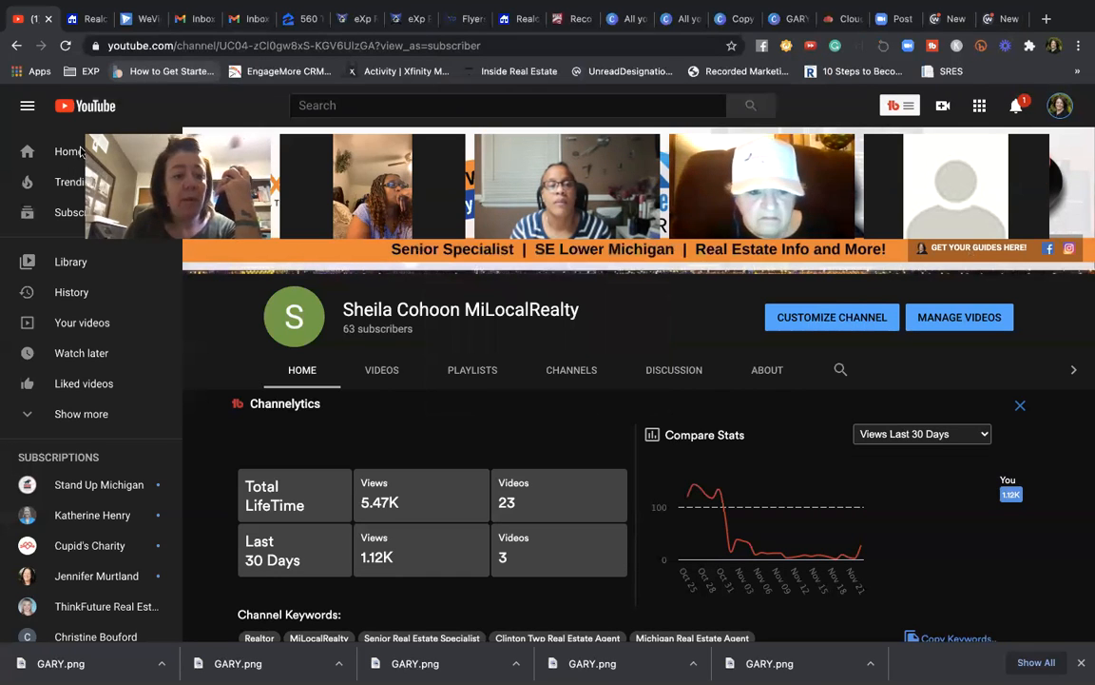
left_click_drag(80, 150, 81, 112)
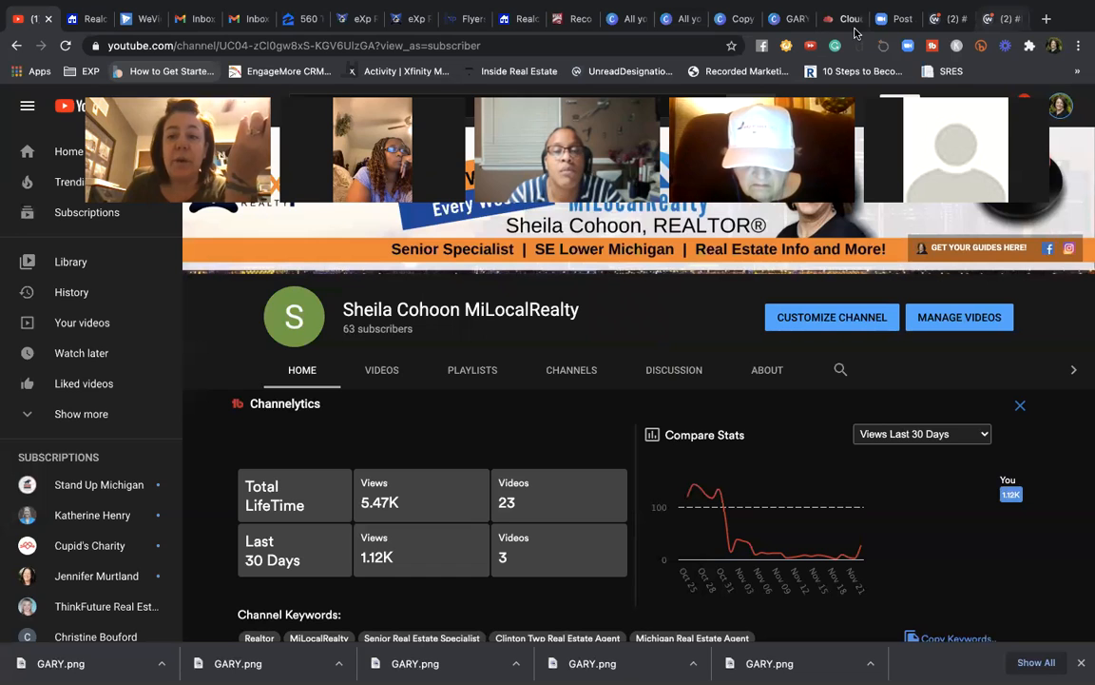
- Shrink the banner's Subscribe Now button a little more, then go back to the YouTube channel
left_click(789, 18)
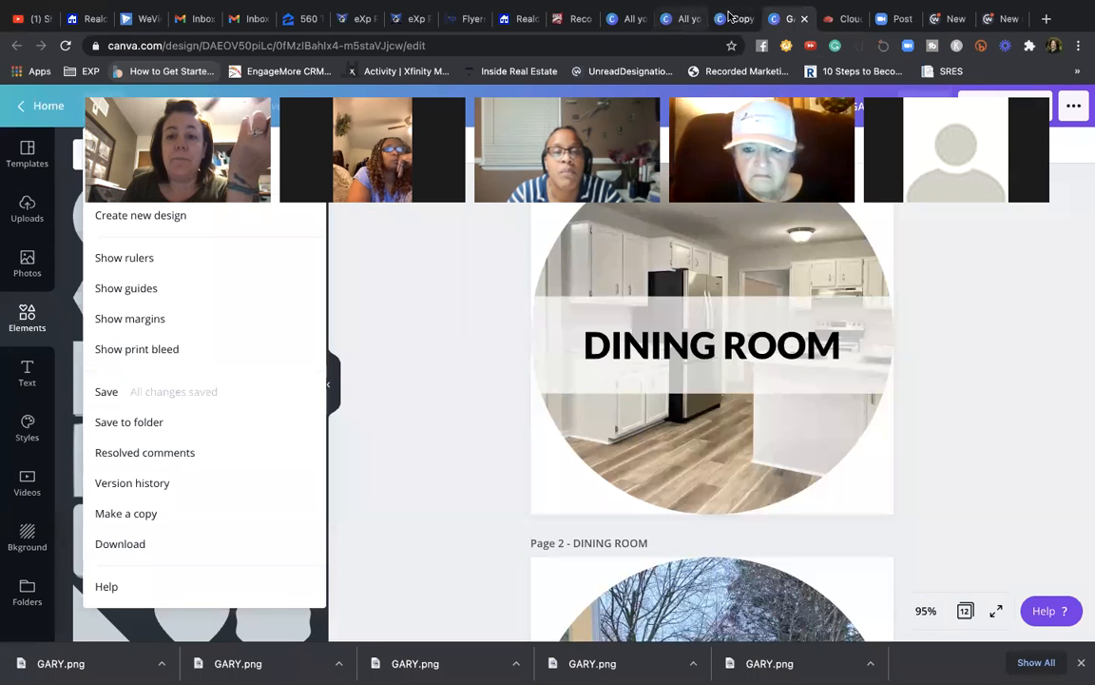
left_click(728, 17)
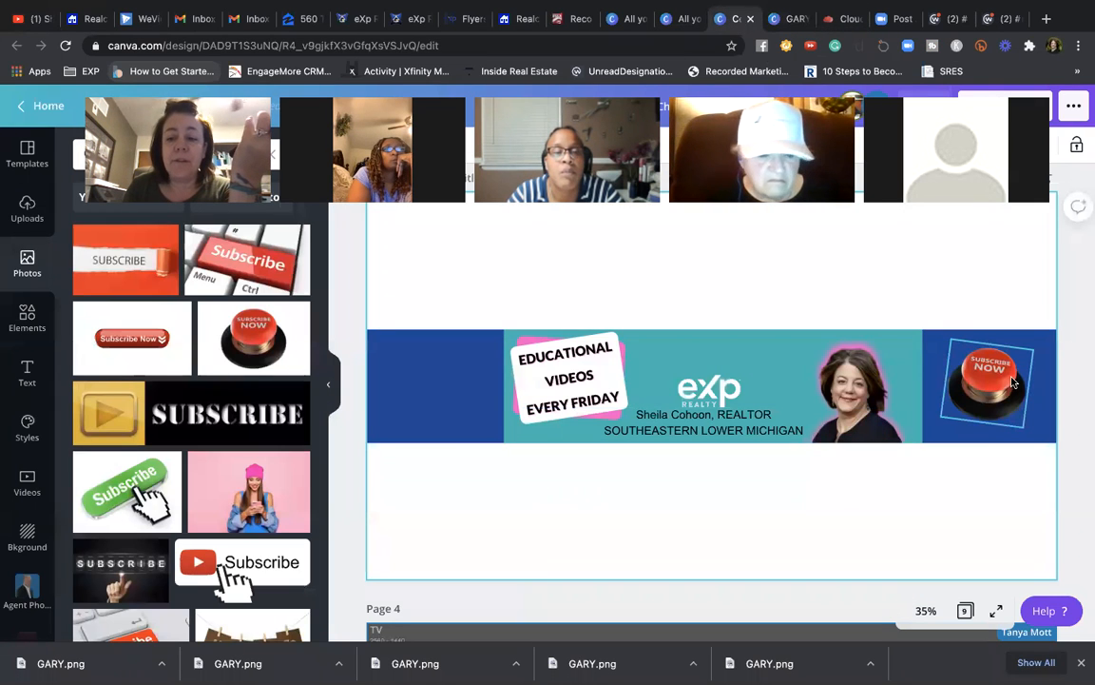
left_click_drag(1014, 380, 946, 338)
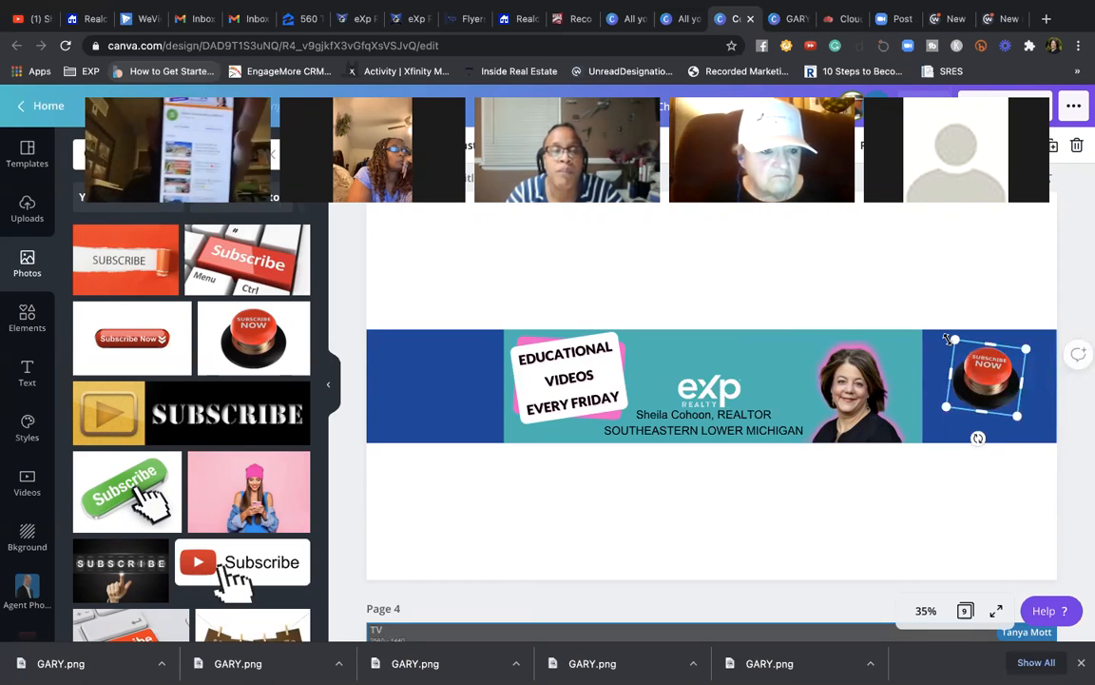
left_click(32, 19)
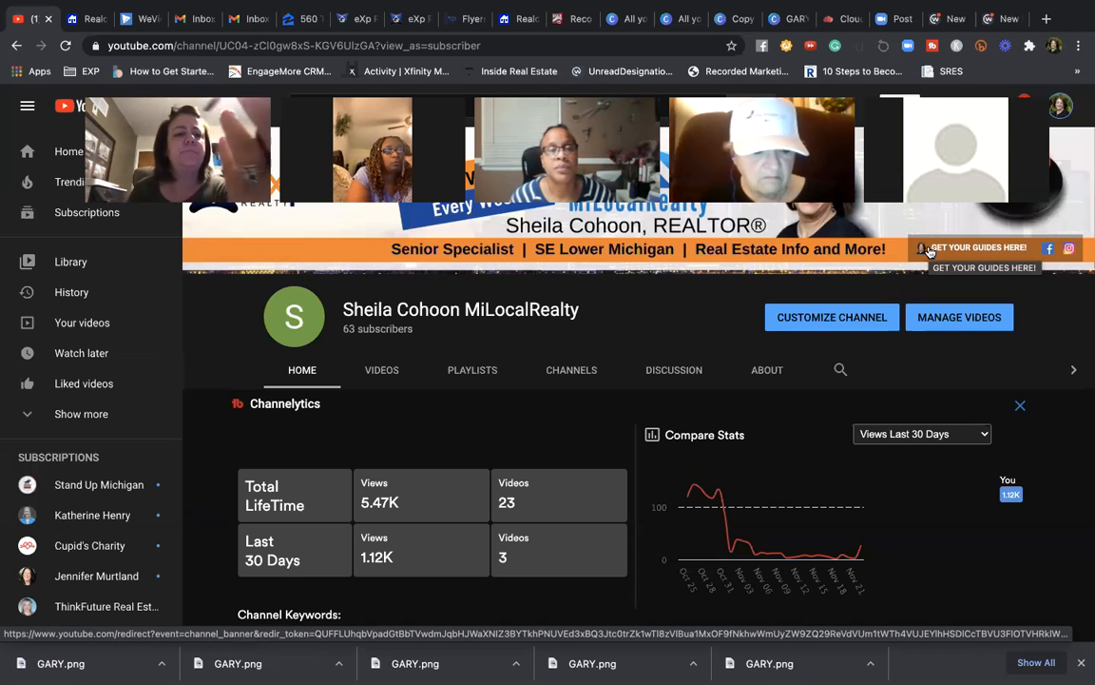
- Scroll down the channel page, then switch to the Canva design with the DINING ROOM pages
scroll(929, 250, "down", 3)
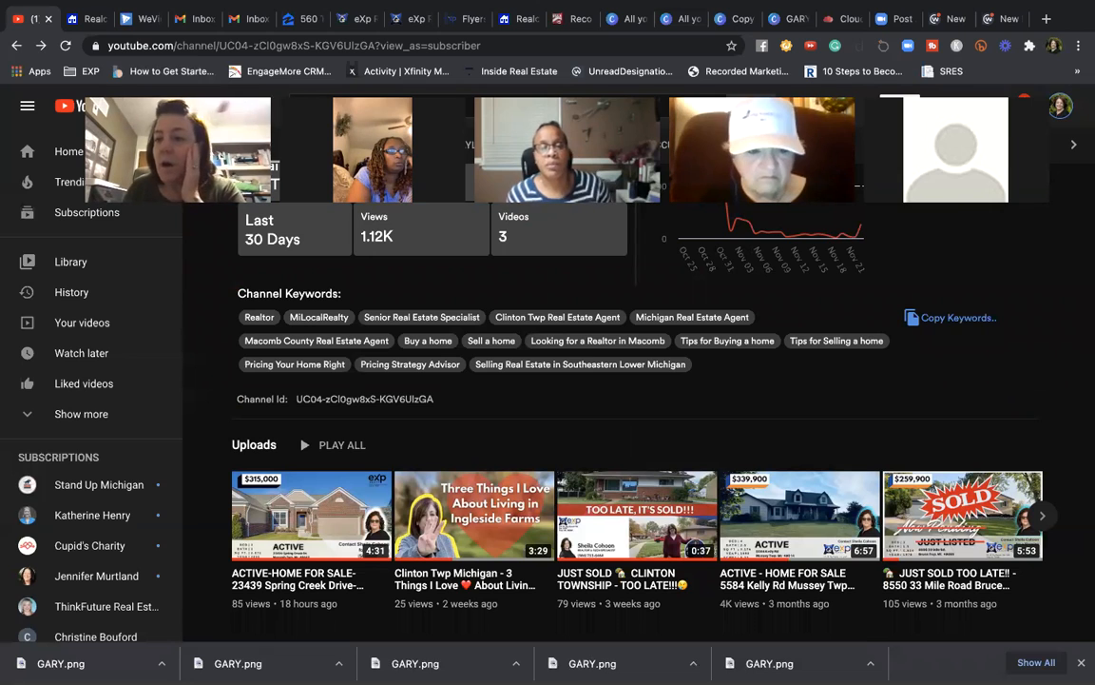
left_click(787, 19)
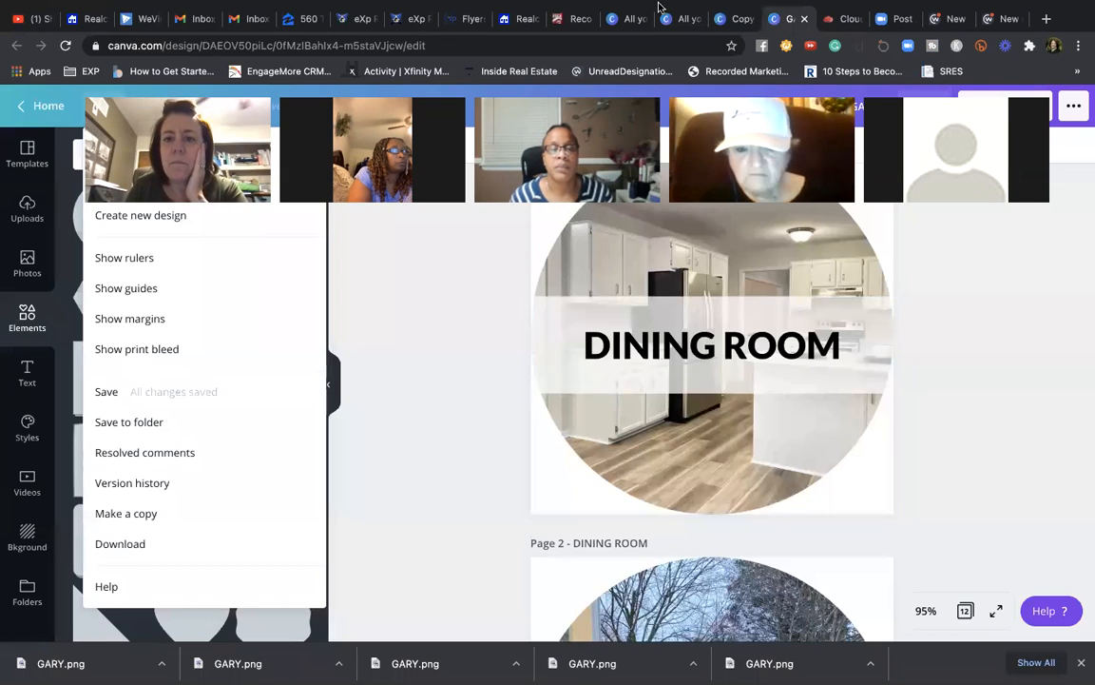
- Enlarge the right-end Subscribe Now image from its corner and nudge the eXp logo left
mouse_move(732, 26)
left_click(737, 58)
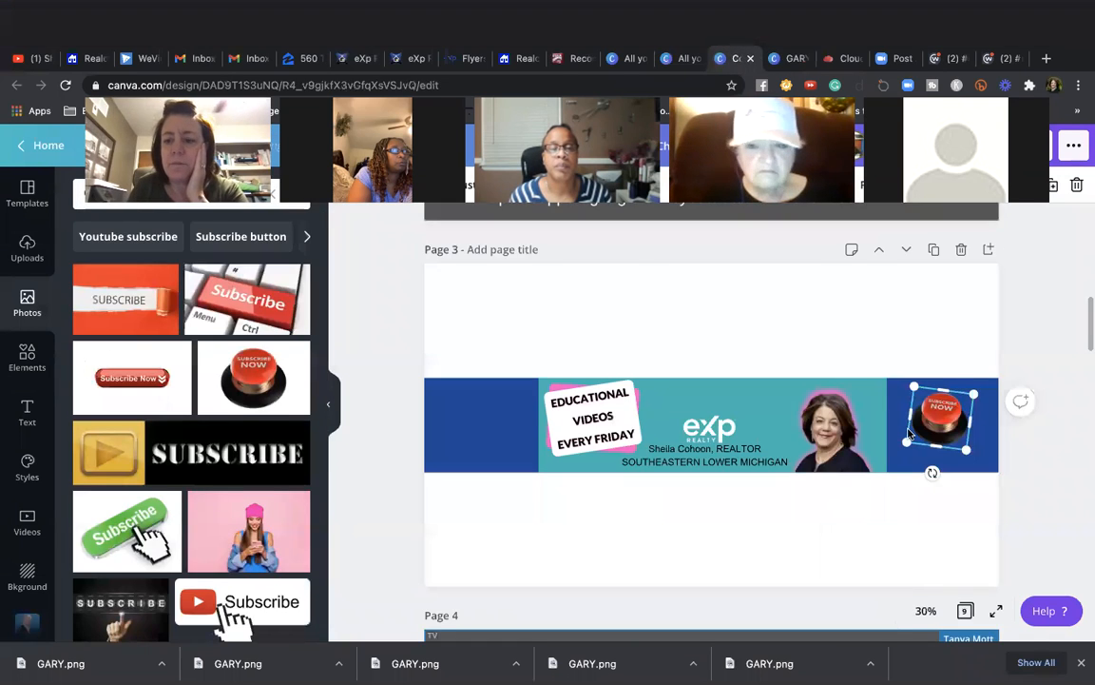
left_click_drag(997, 411, 1006, 432)
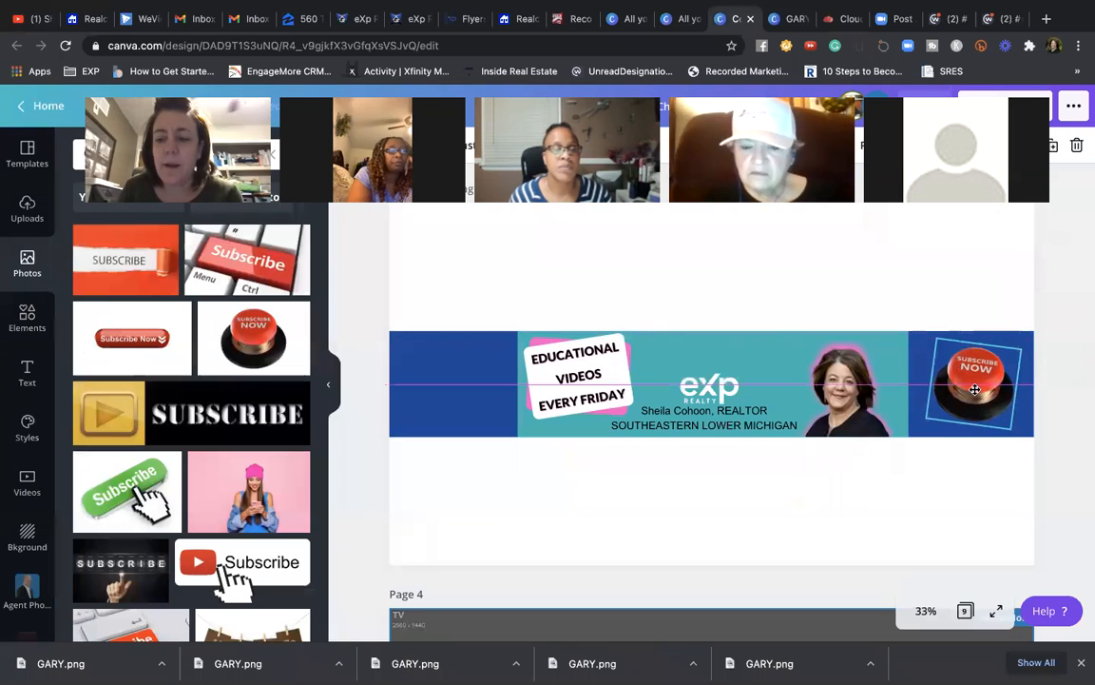
mouse_move(715, 388)
left_mouse_down()
mouse_move(452, 375)
mouse_move(772, 379)
mouse_move(718, 382)
mouse_move(585, 311)
mouse_move(722, 366)
left_mouse_up()
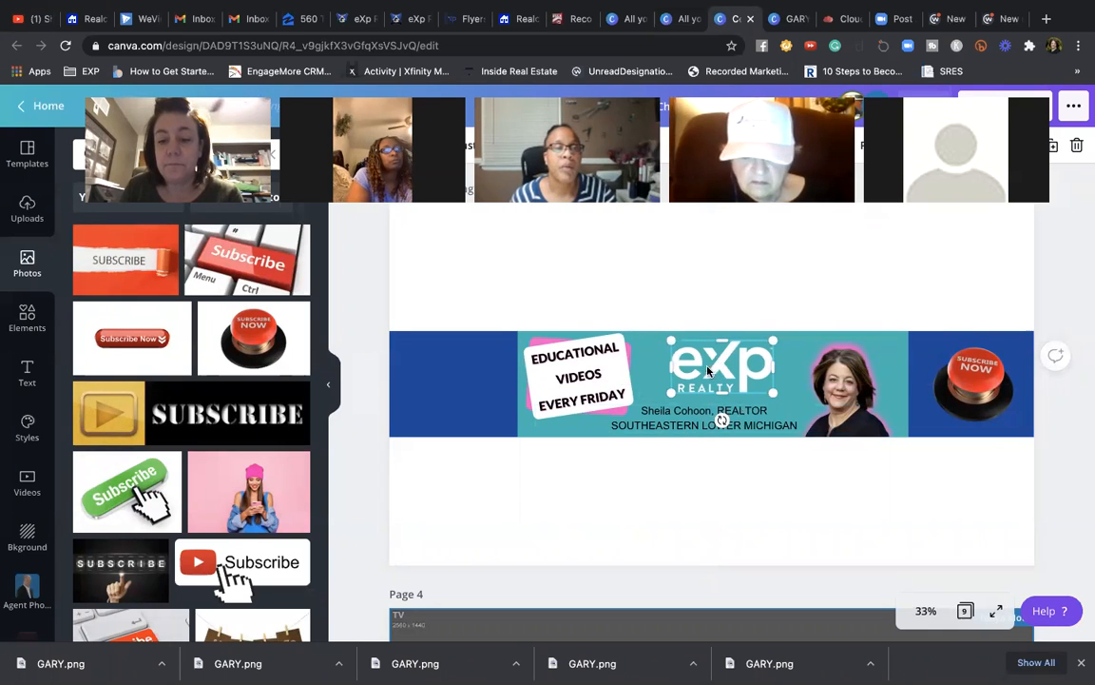
- Move the eXp logo about 8 px further left using the alignment guides
left_click(669, 471)
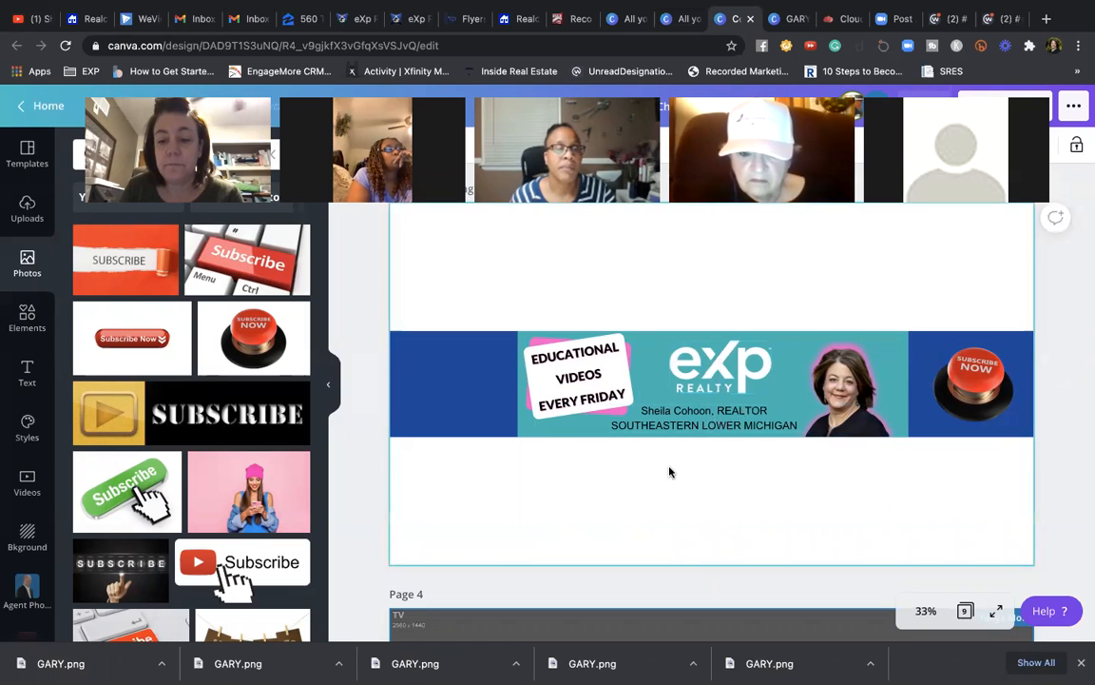
left_click_drag(707, 376, 694, 376)
left_click(719, 428)
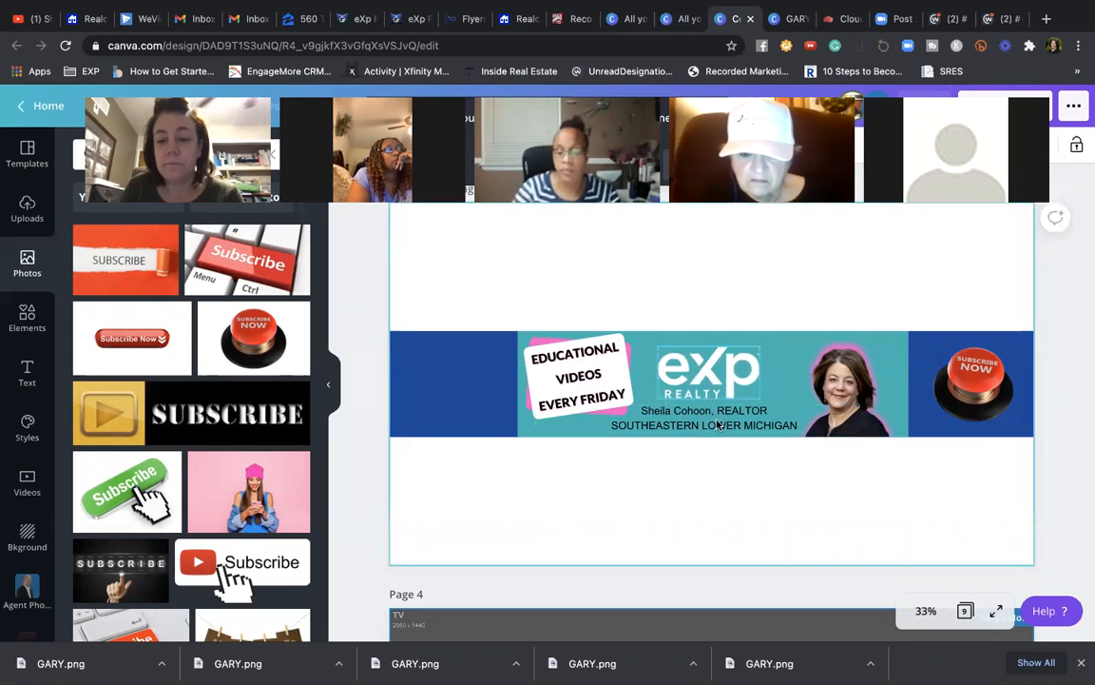
- Check the blue banner image and headshot by selecting each, then clear the selection
left_click(845, 385)
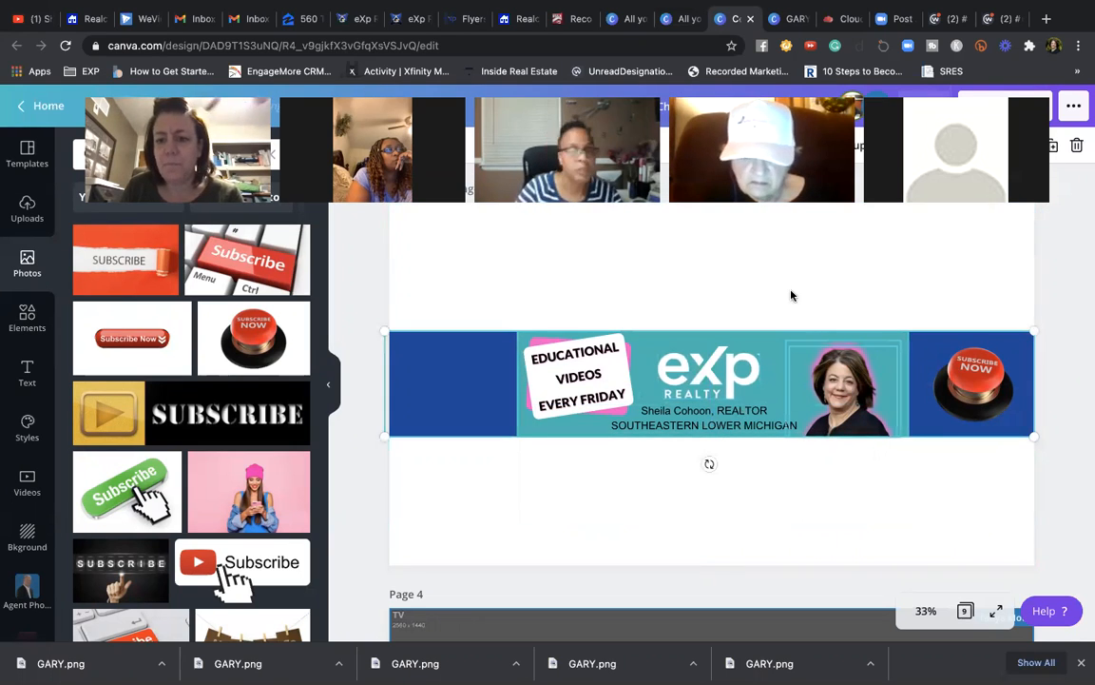
left_click(790, 296)
left_click(827, 371)
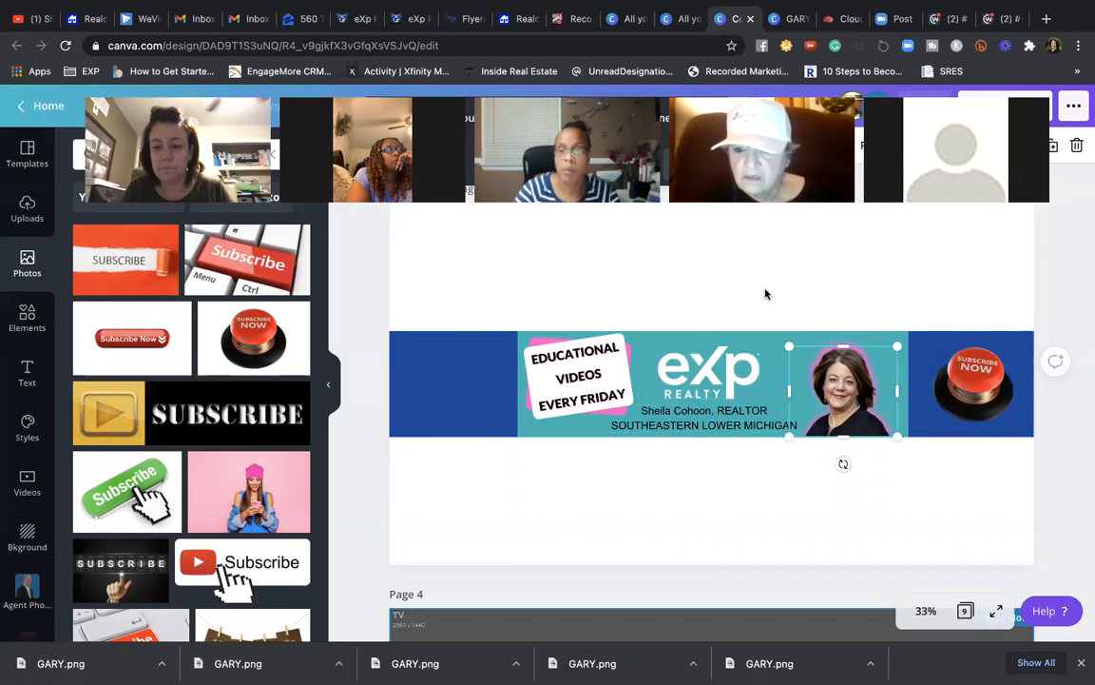
left_click(839, 431)
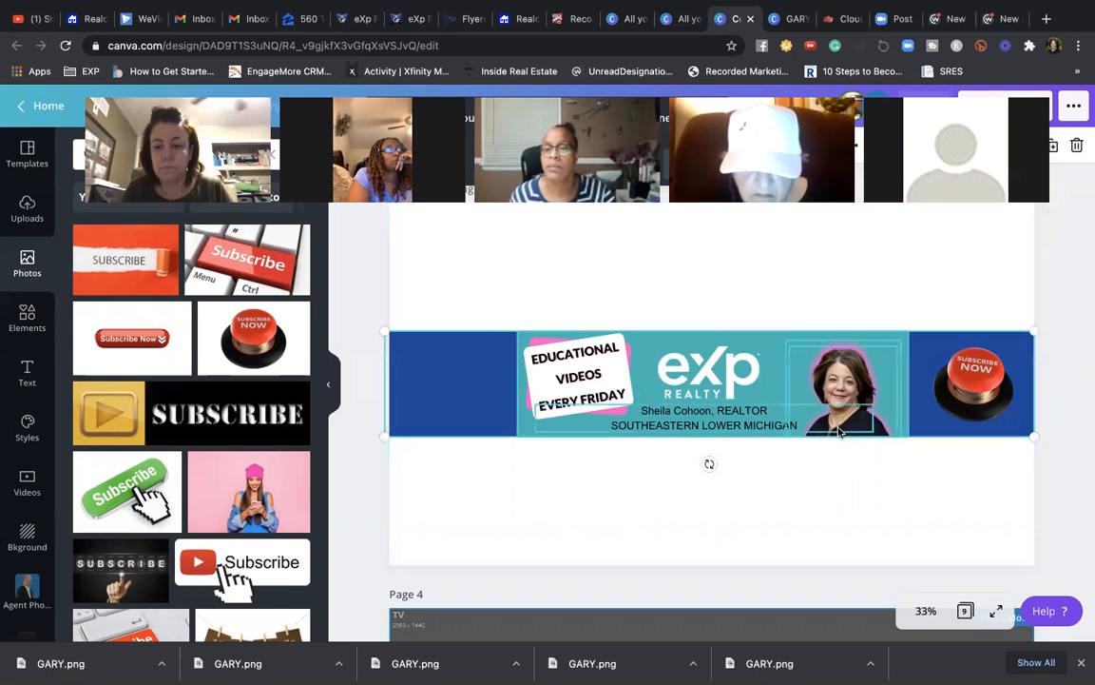
left_click(626, 497)
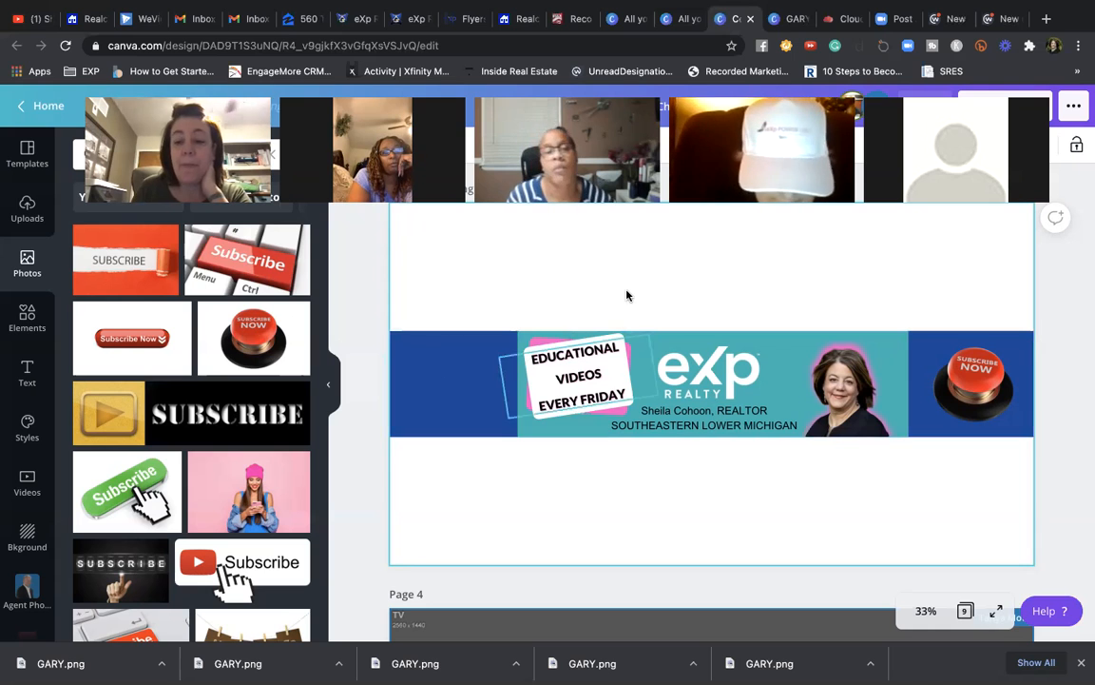
mouse_move(764, 8)
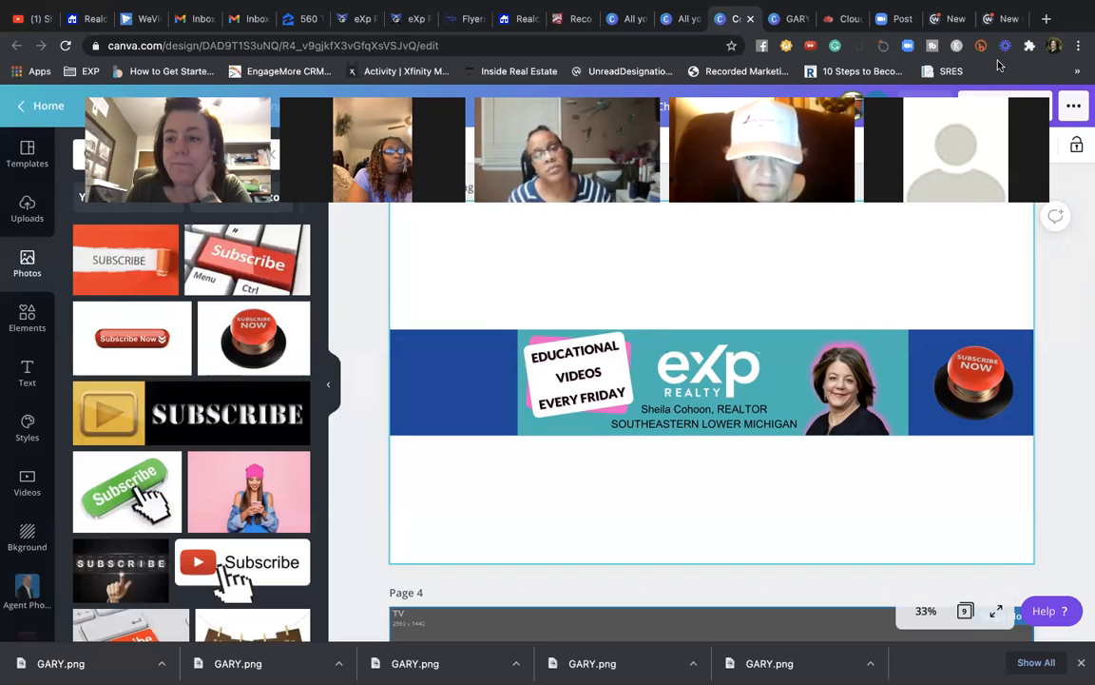
- Search YouTube for 'georgia coast homes' and open the Georgia Coast Homes channel
mouse_move(894, 3)
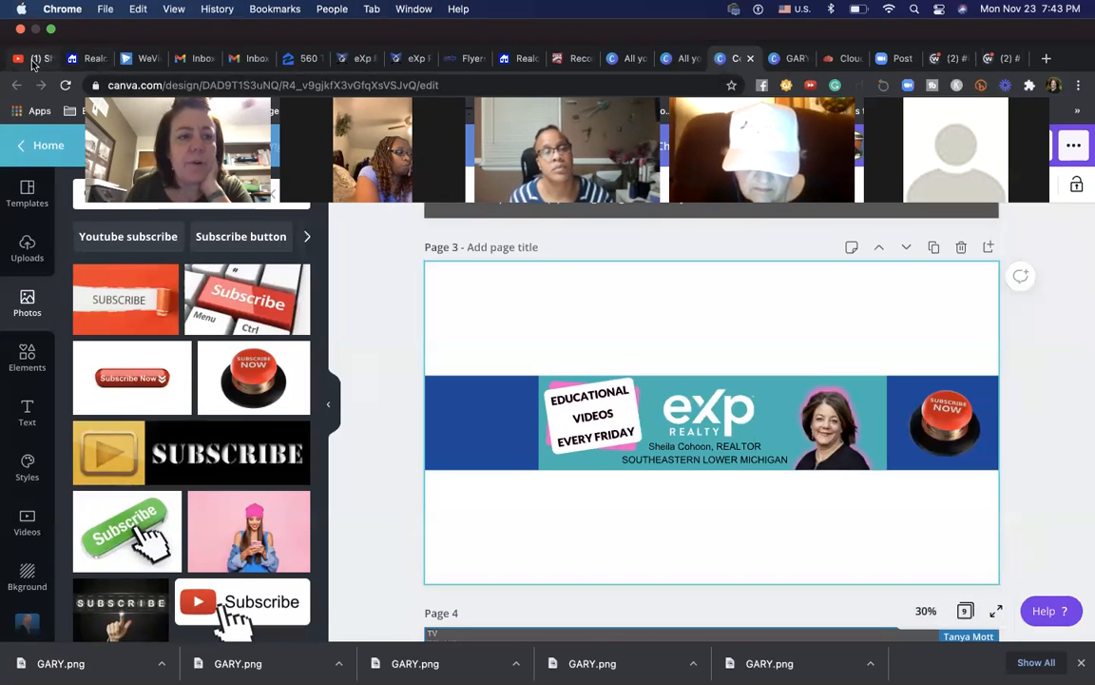
left_click(34, 58)
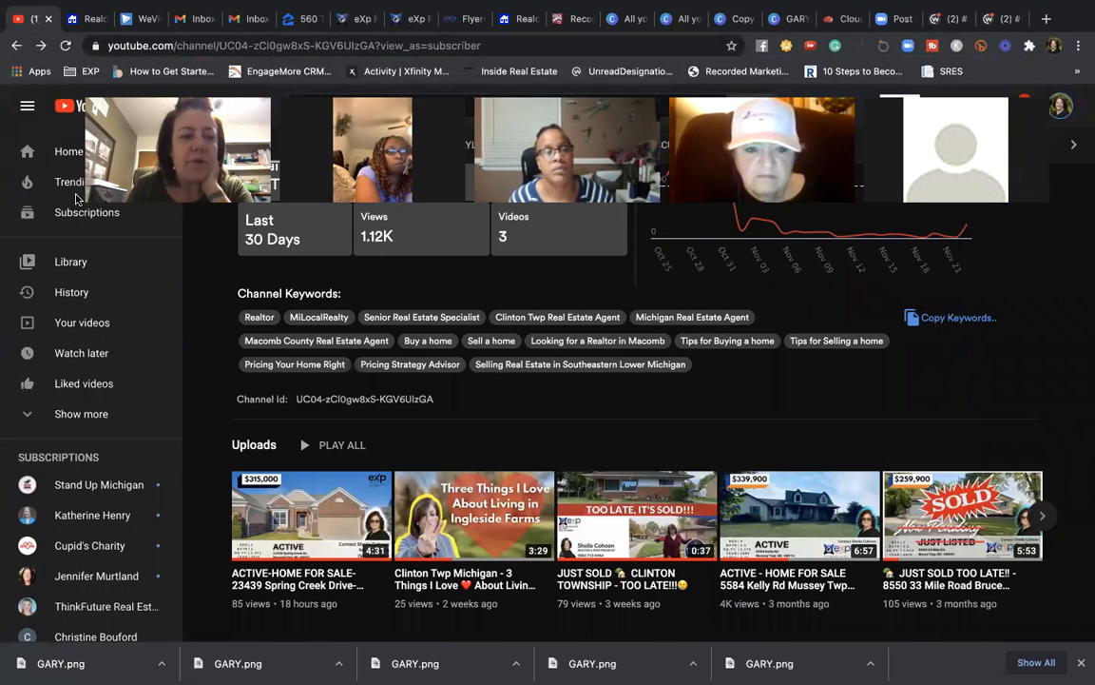
left_click(339, 105)
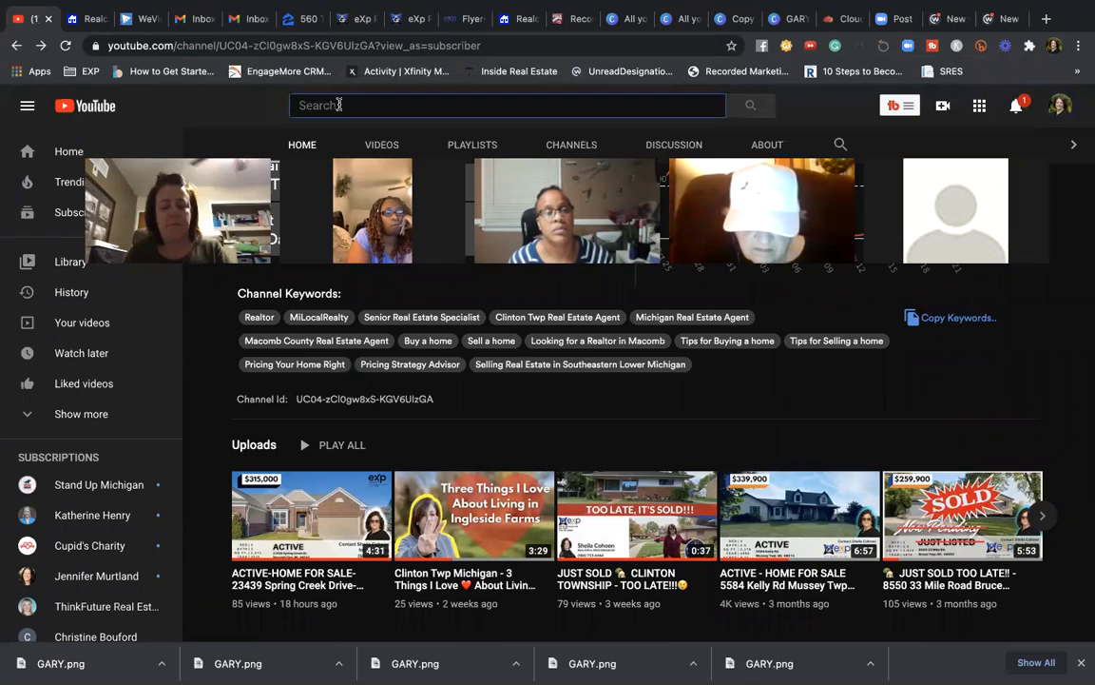
type("GEORGIA")
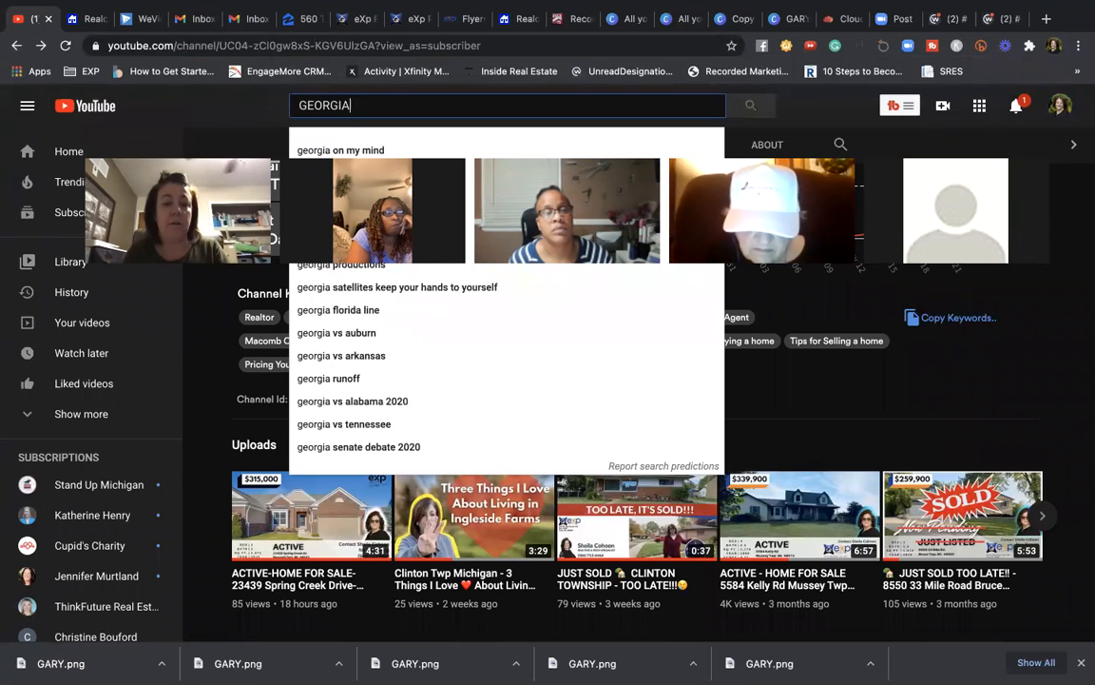
type(" COST")
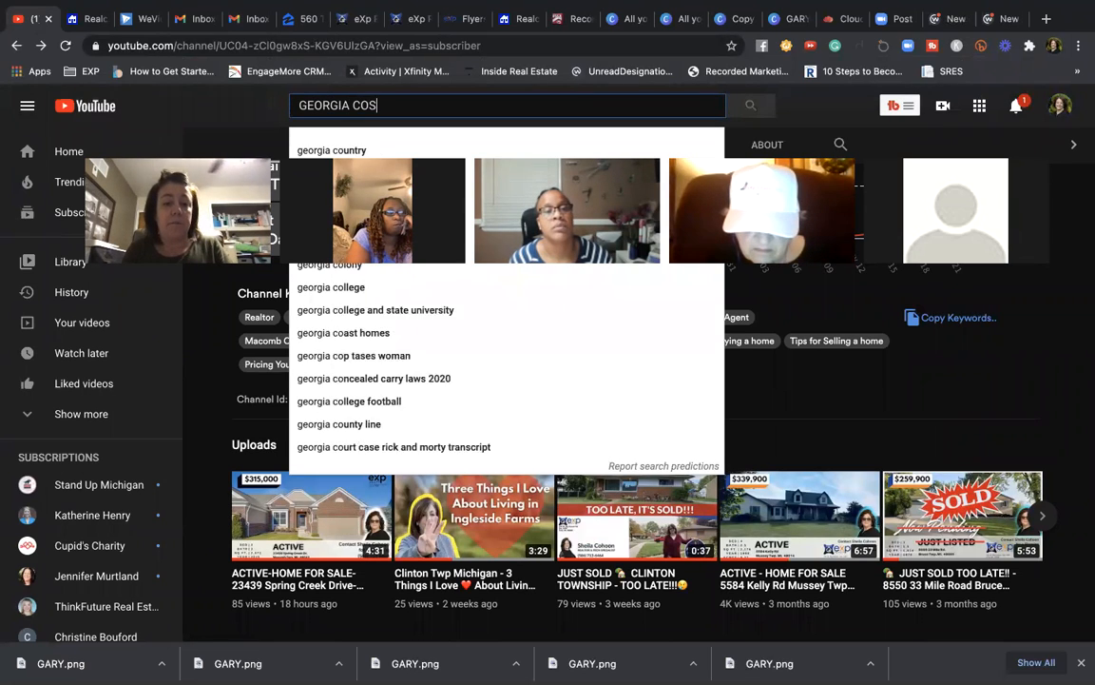
key("BackSpace")
type("AST")
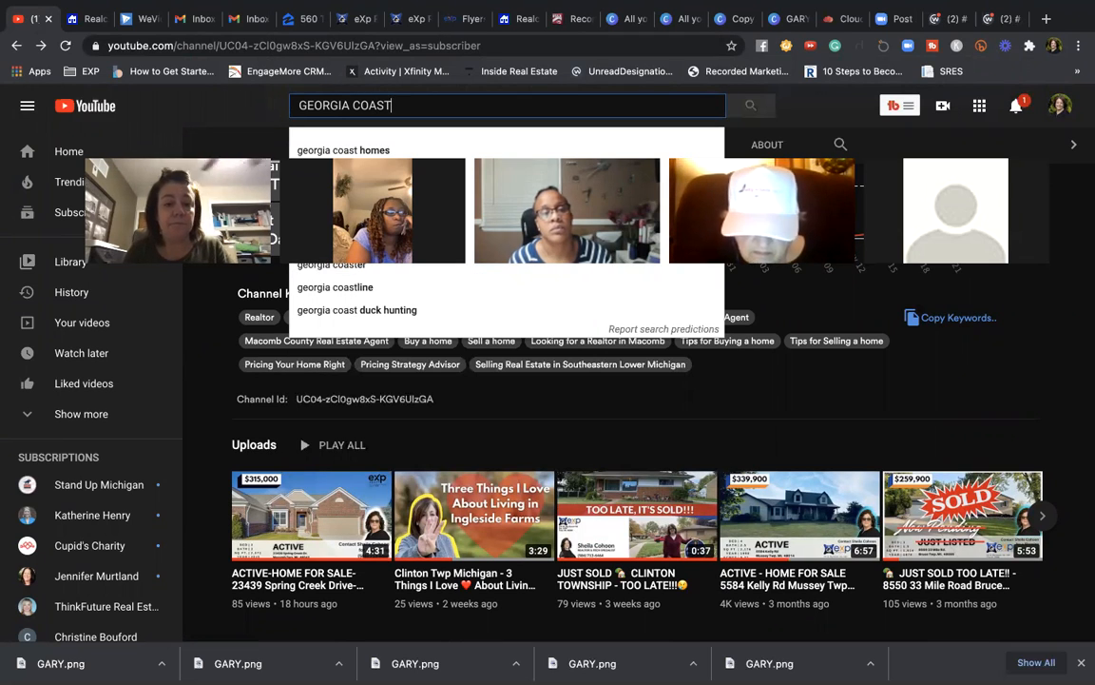
left_click(337, 150)
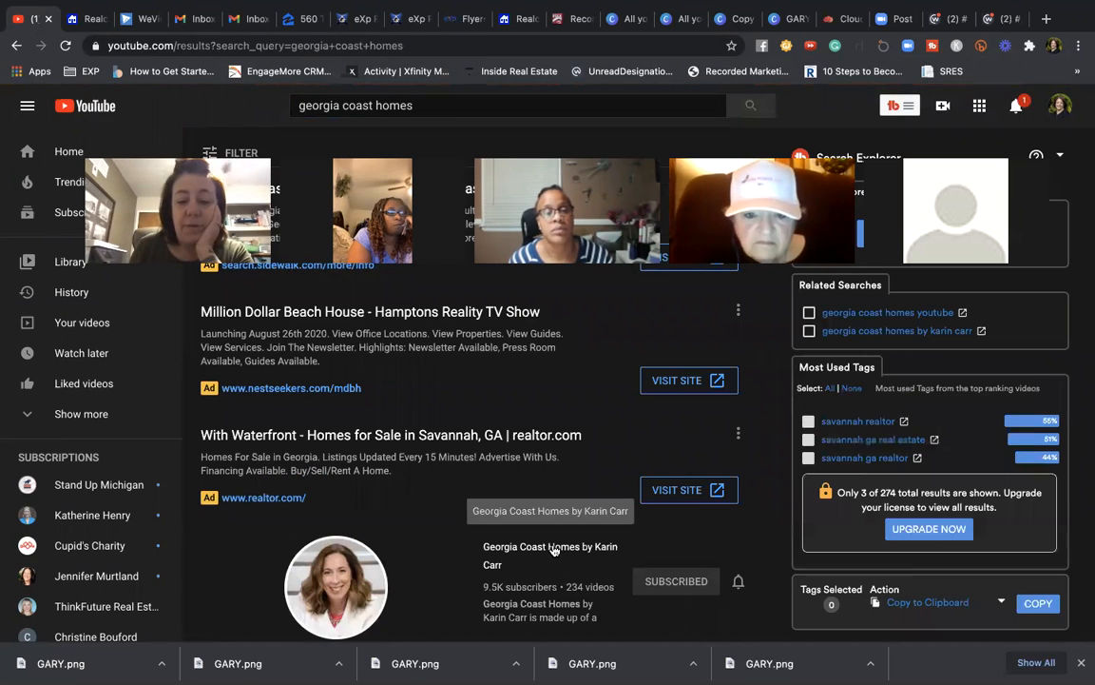
left_click(554, 546)
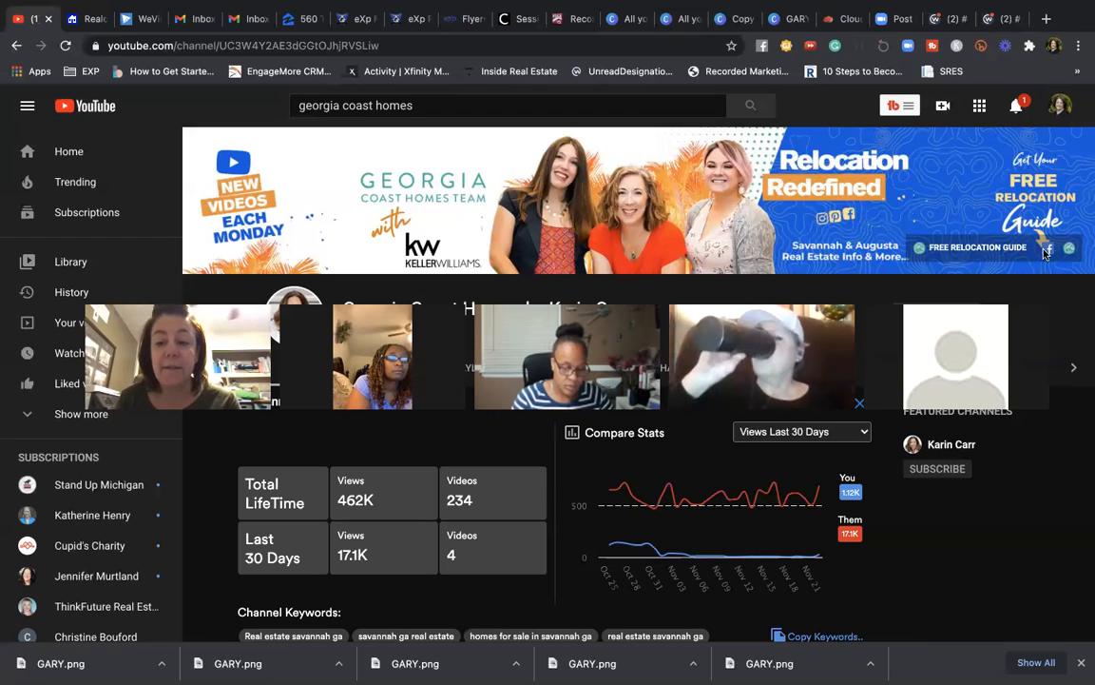
- Move the Subscribe Now button into the banner's left blue end and tilt it the other way
left_click(731, 18)
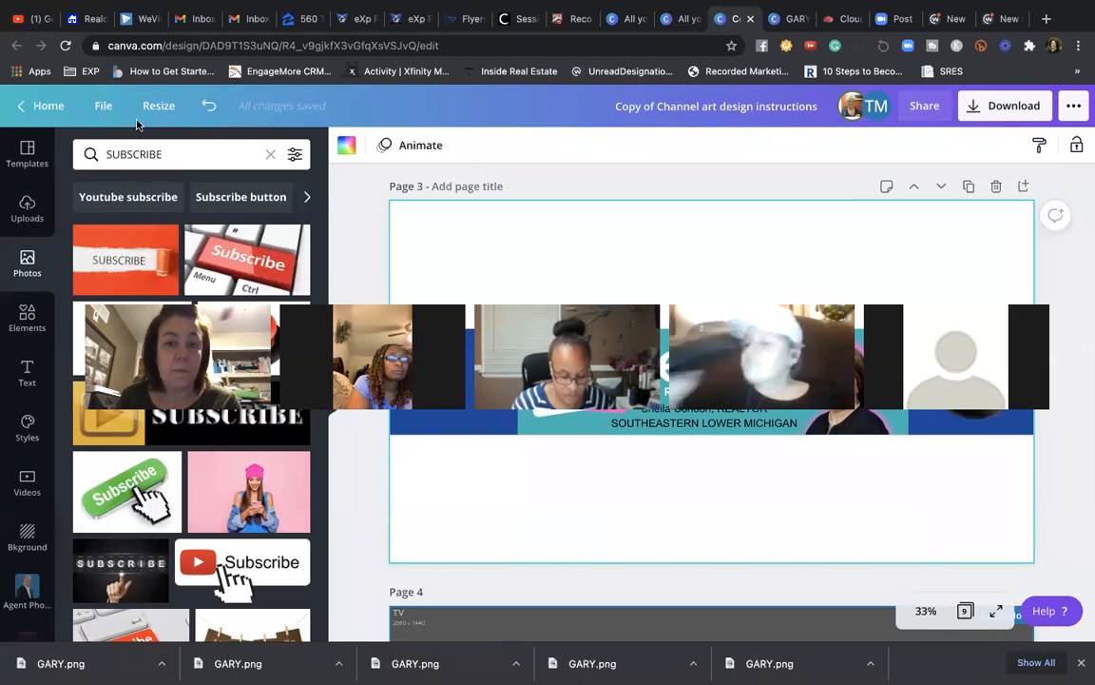
left_click_drag(970, 379, 452, 376)
left_click_drag(447, 445, 464, 444)
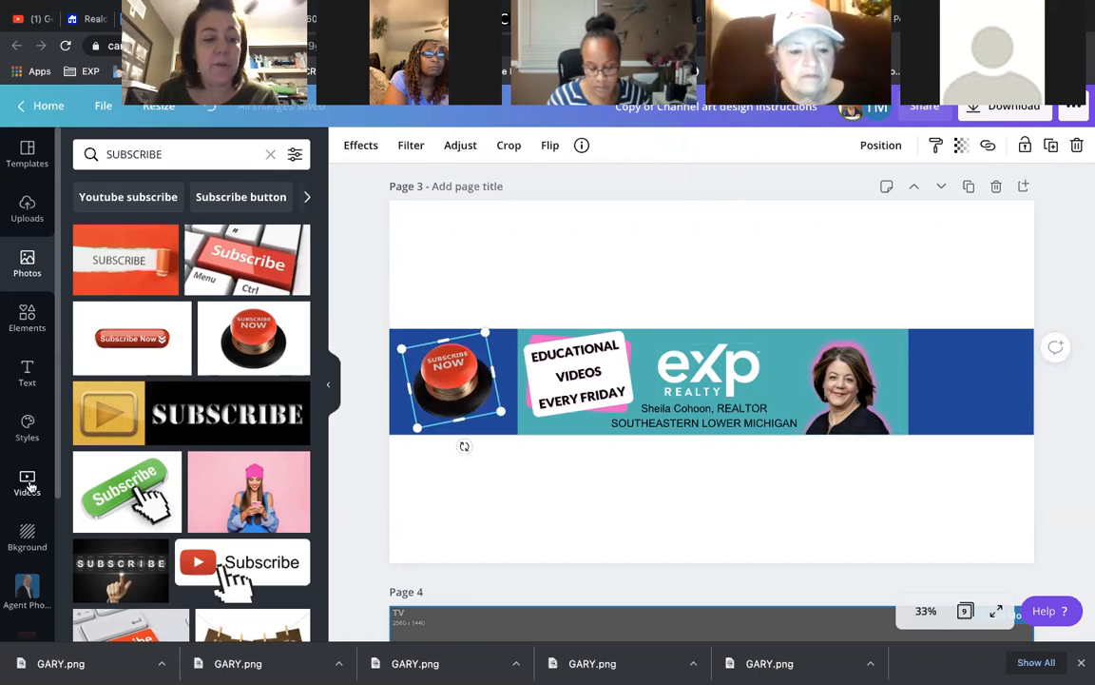
left_click(22, 316)
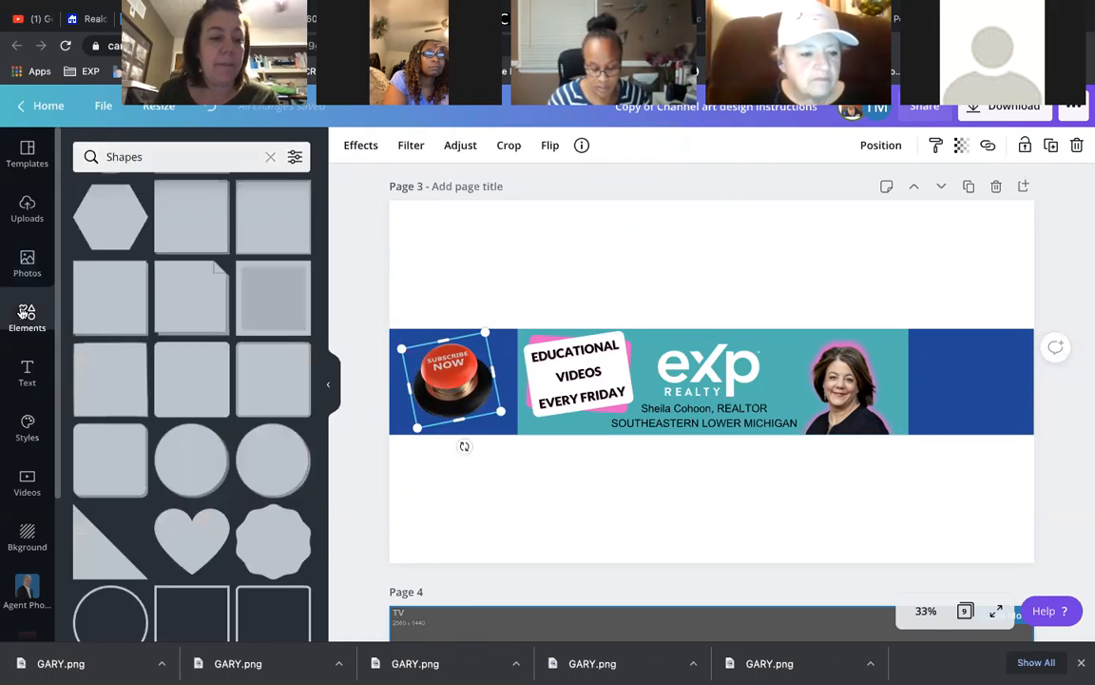
- Search the Canva elements for 'ARROW STICKER' and browse the results
left_click(267, 154)
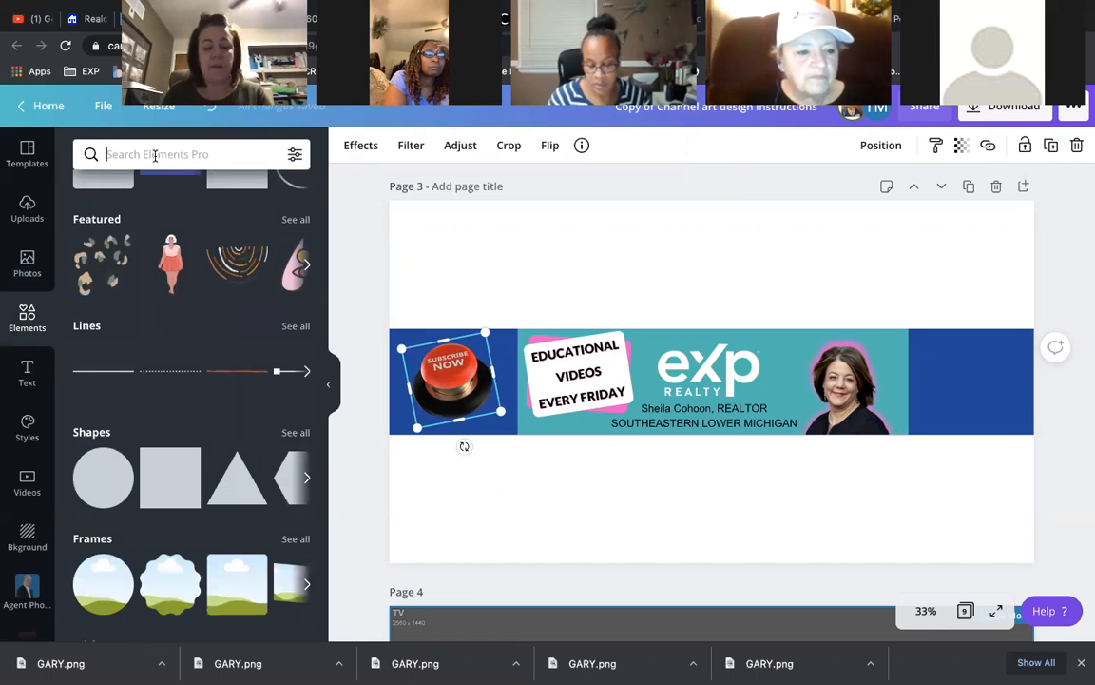
type("ARR")
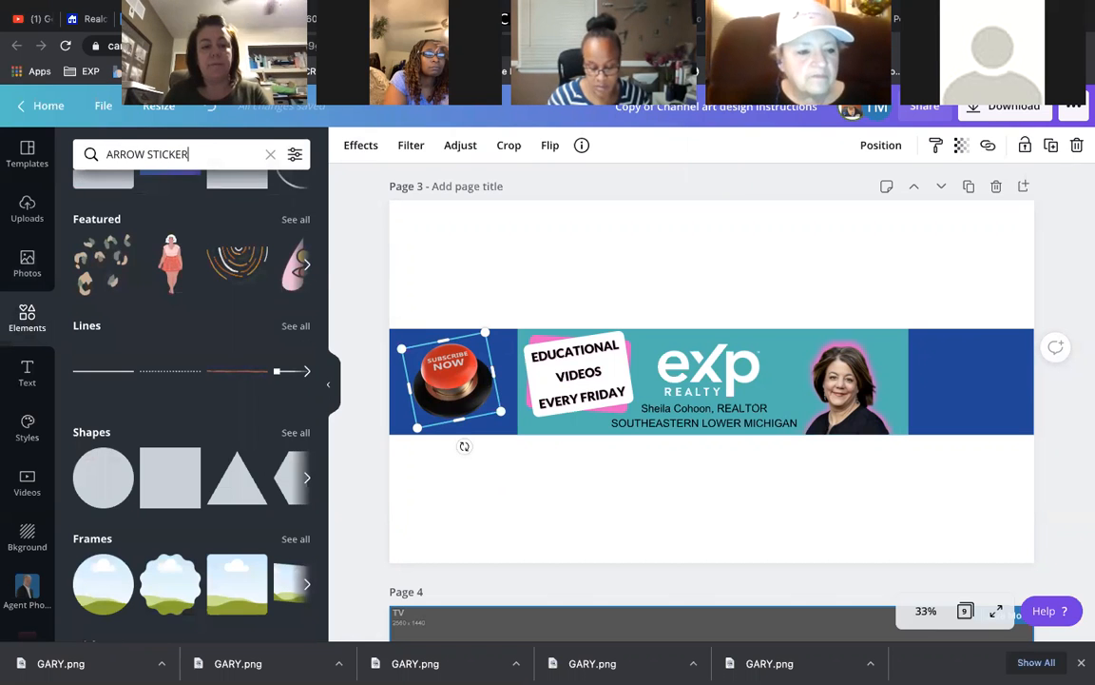
type("OW STICKER")
key("Return")
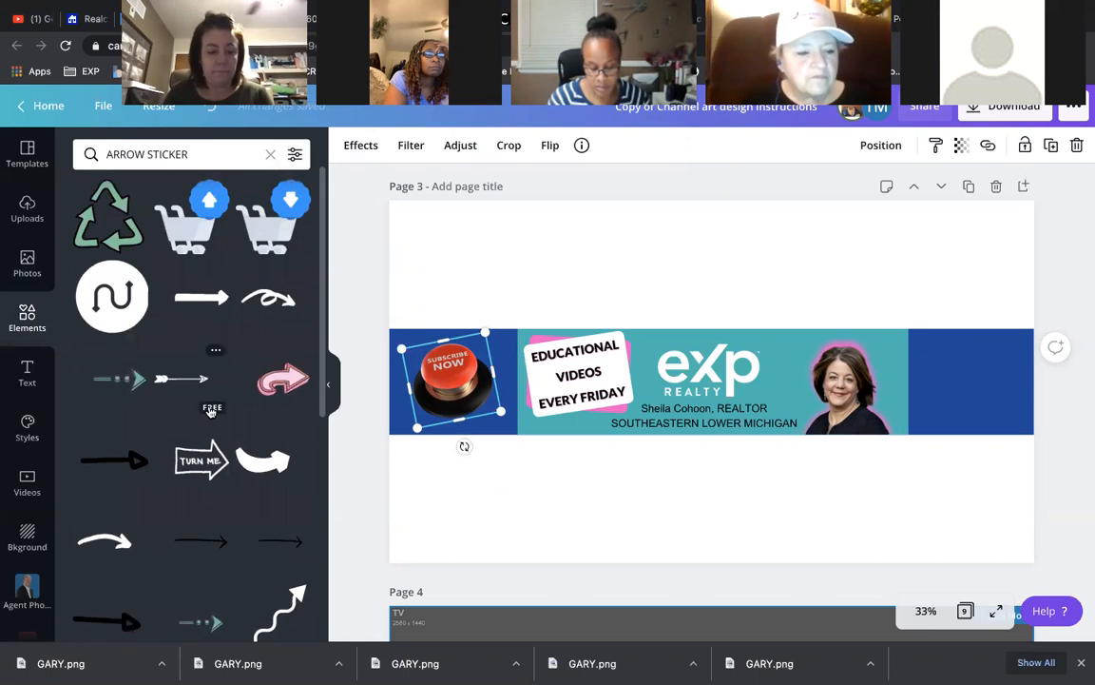
scroll(211, 411, "down", 5)
scroll(185, 476, "down", 1)
scroll(199, 571, "up", 6)
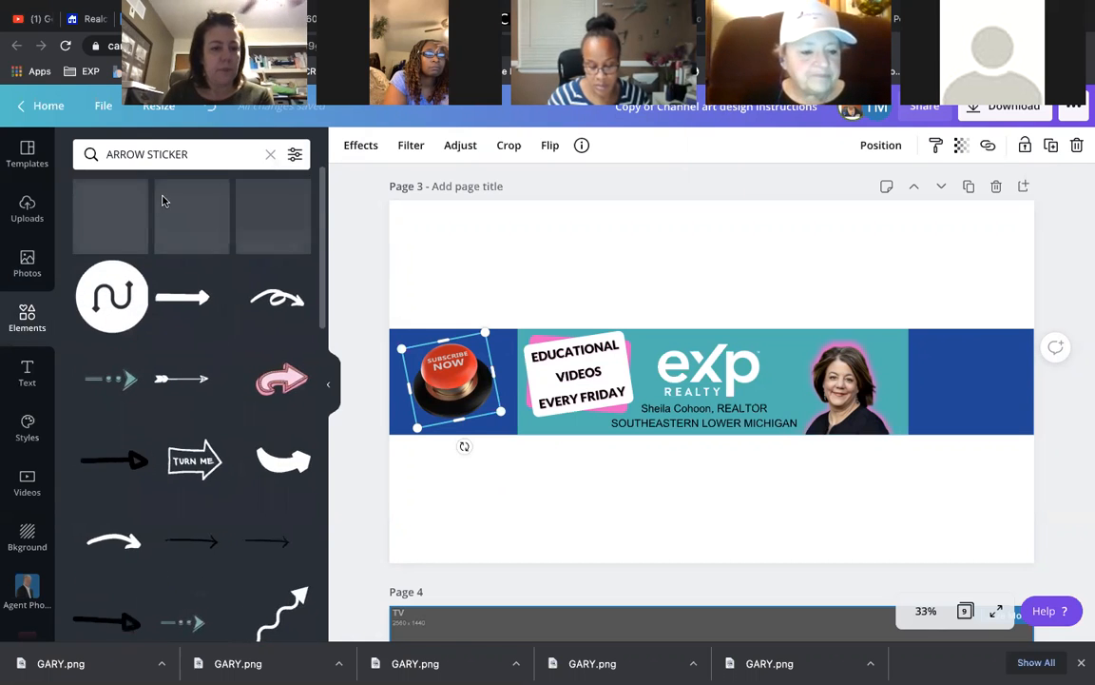
- Search the elements for 'ARROW' and add the curved white arrow to the banner
triple_click(187, 153)
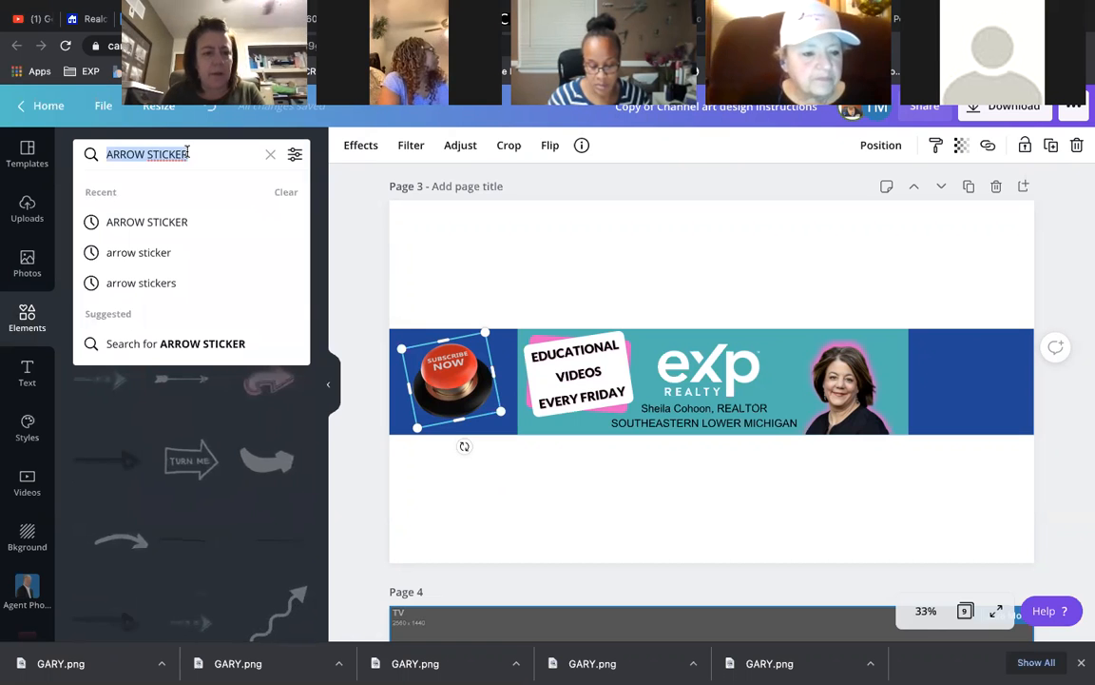
type("A")
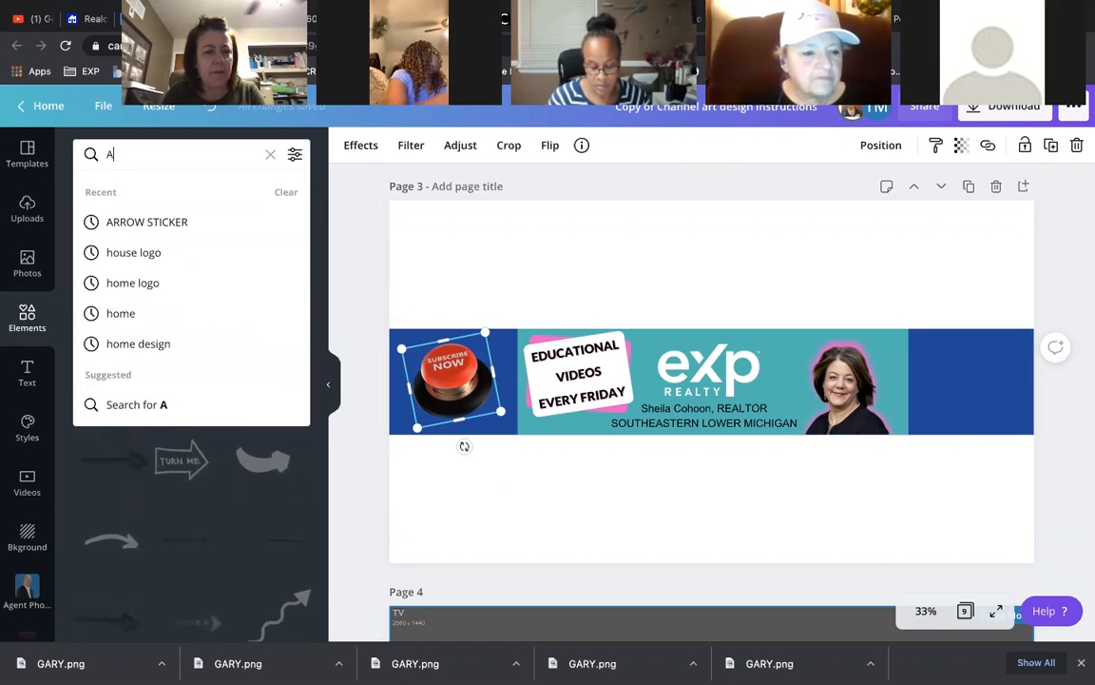
type("RROW")
key("Return")
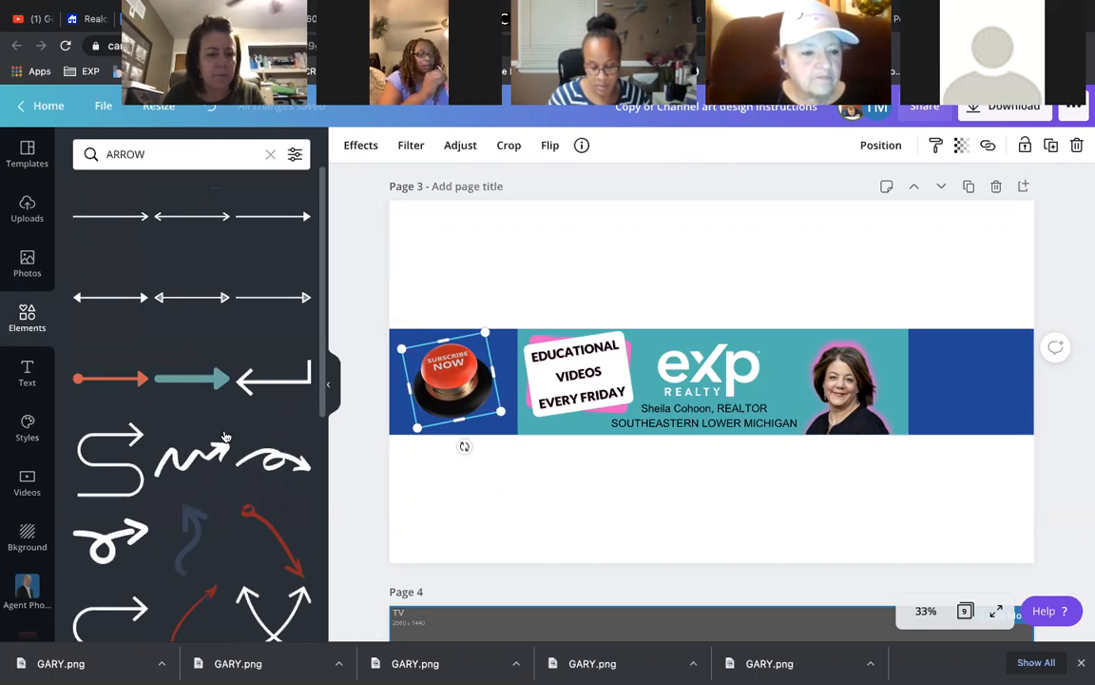
scroll(231, 448, "down", 5)
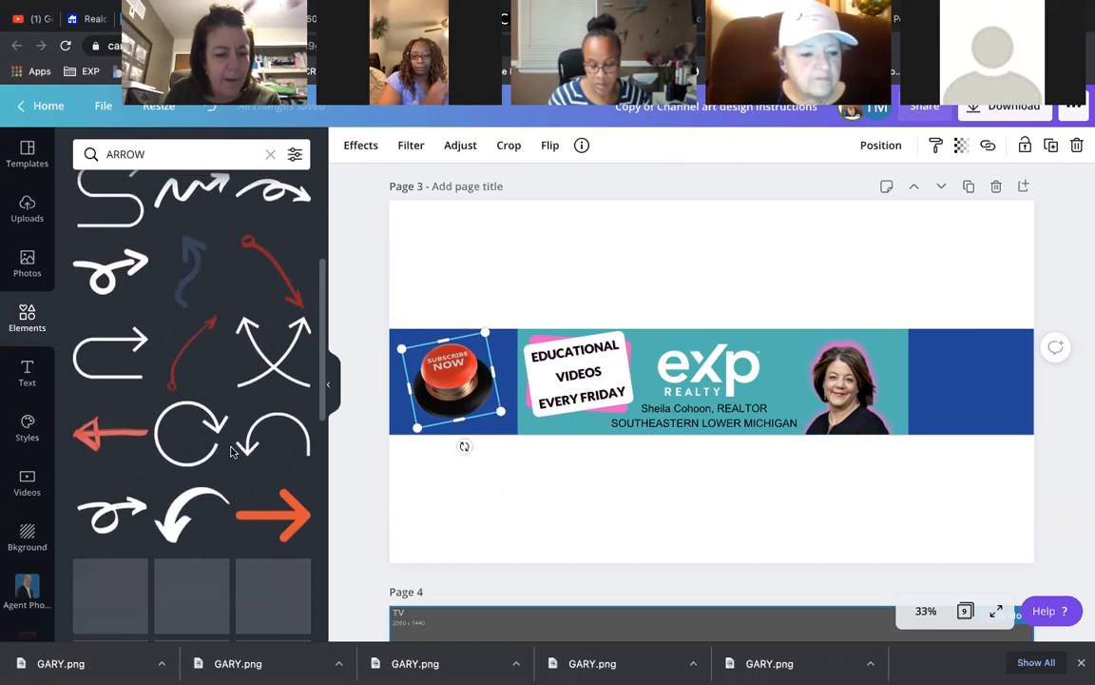
scroll(175, 259, "up", 1)
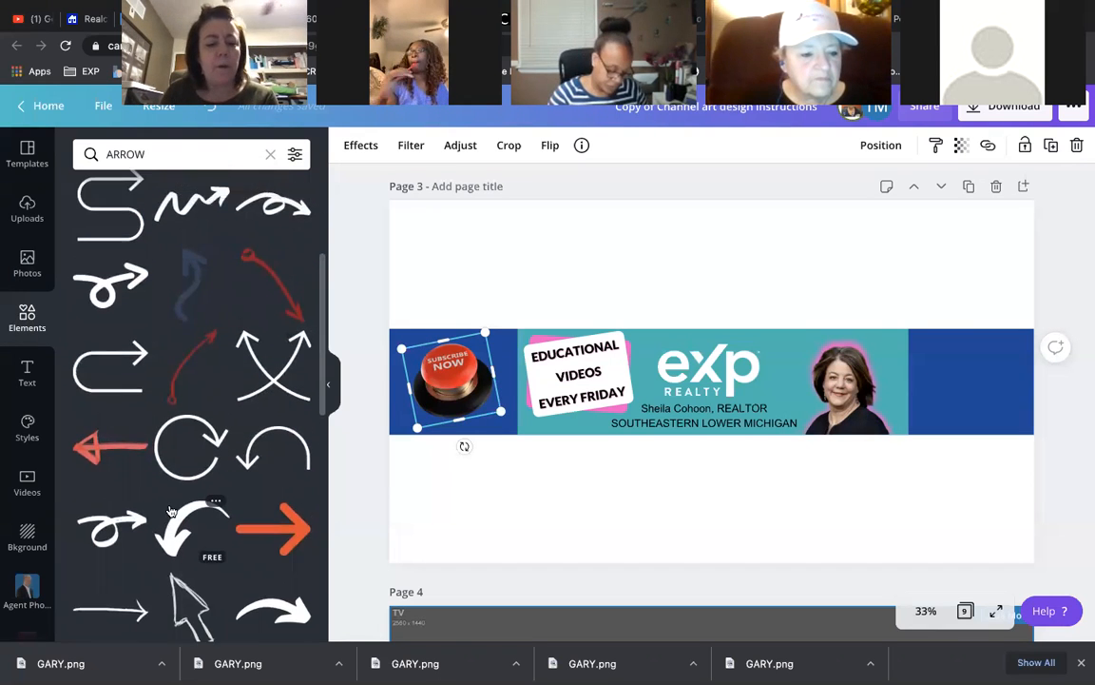
scroll(175, 443, "down", 5)
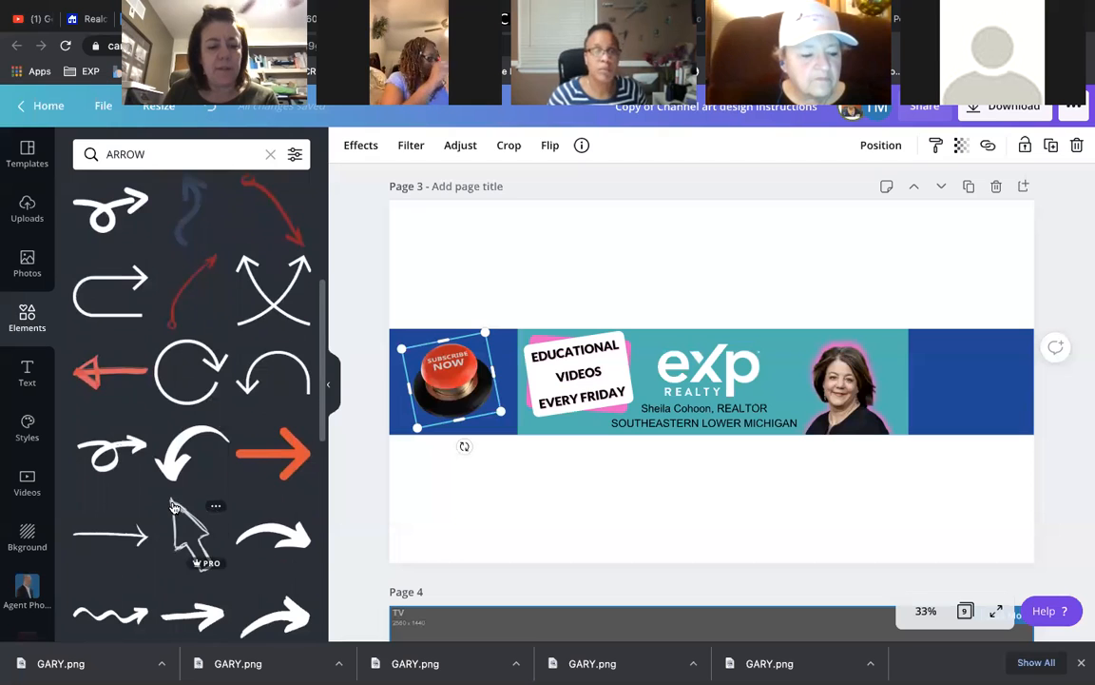
scroll(175, 475, "down", 2)
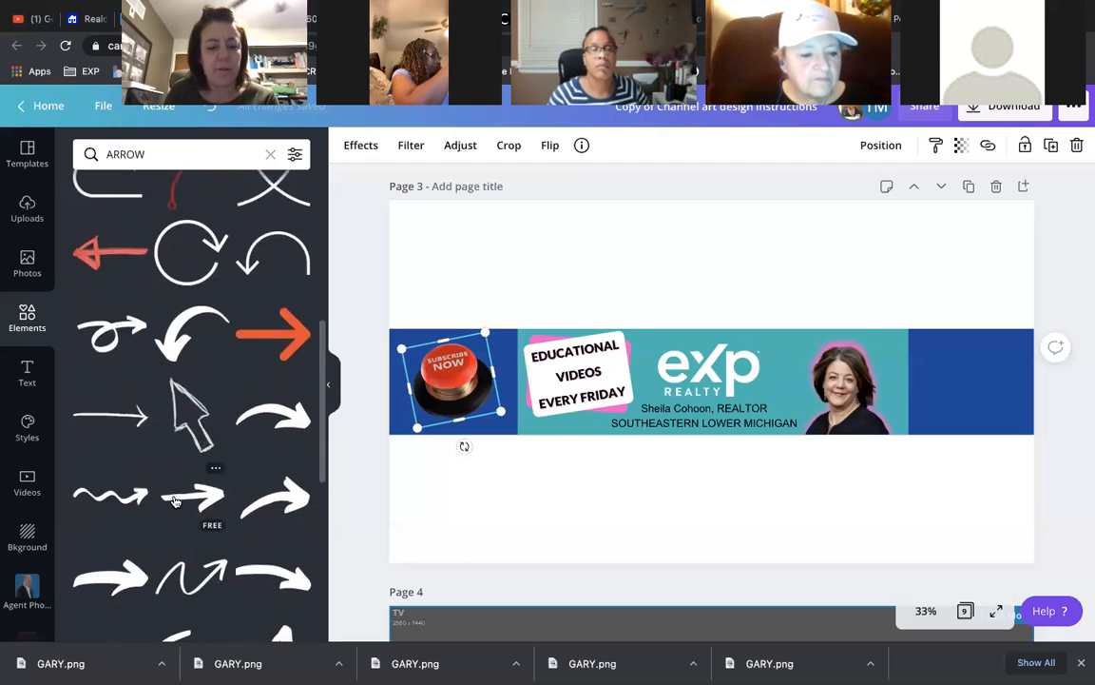
left_click(174, 332)
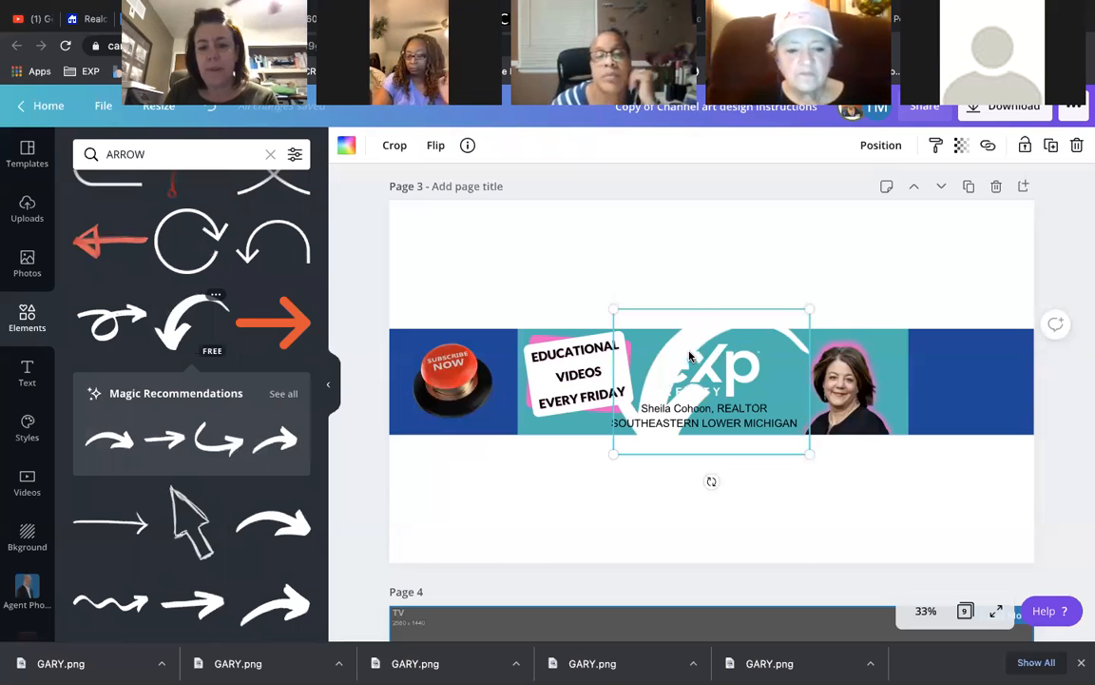
- Move the curved arrow into the banner's right blue section and shrink it
left_click_drag(699, 353, 831, 335)
left_click_drag(1019, 315, 898, 422)
left_click_drag(841, 444, 948, 391)
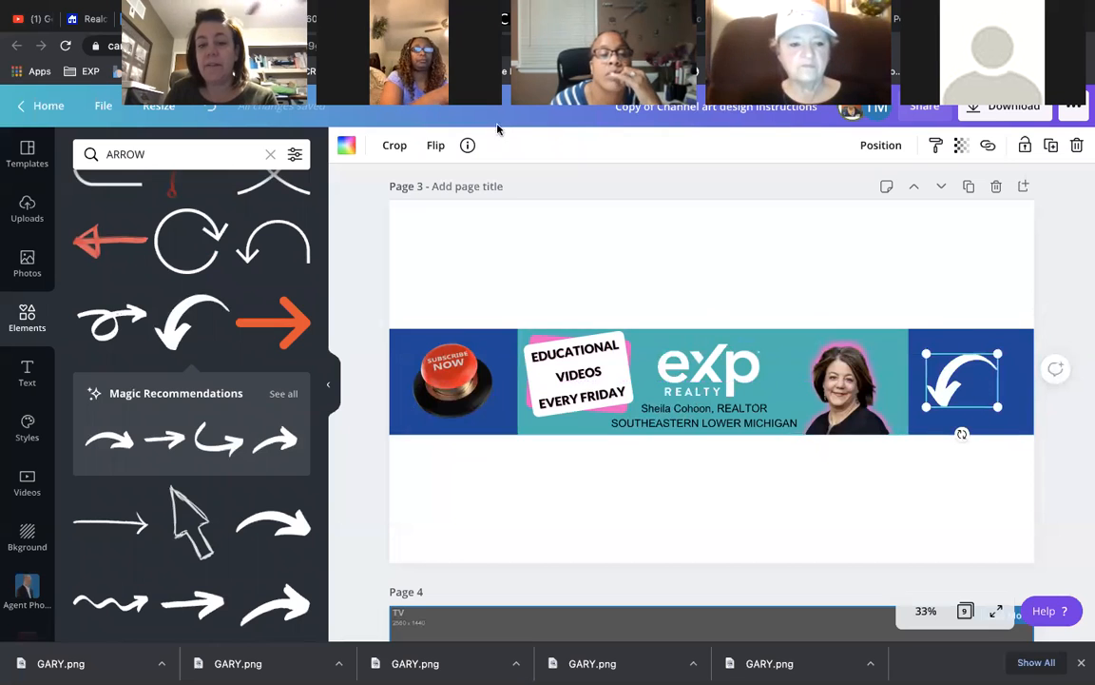
- Flip the arrow horizontally so it points down-right, nudging and slightly enlarging it
left_click(435, 145)
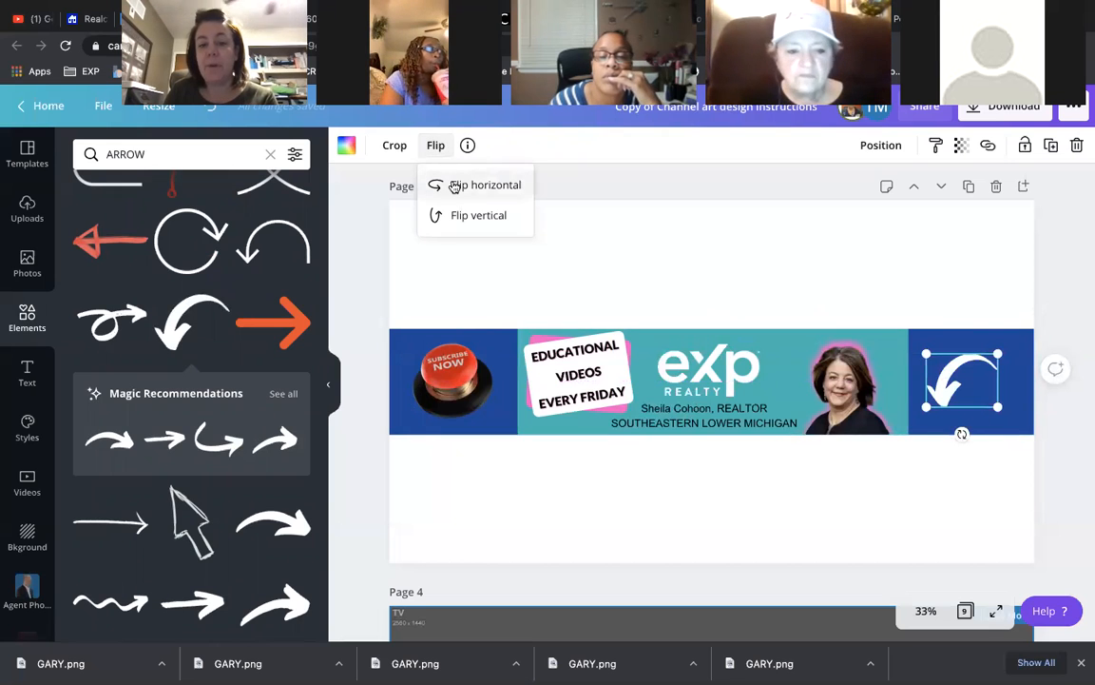
left_click(455, 185)
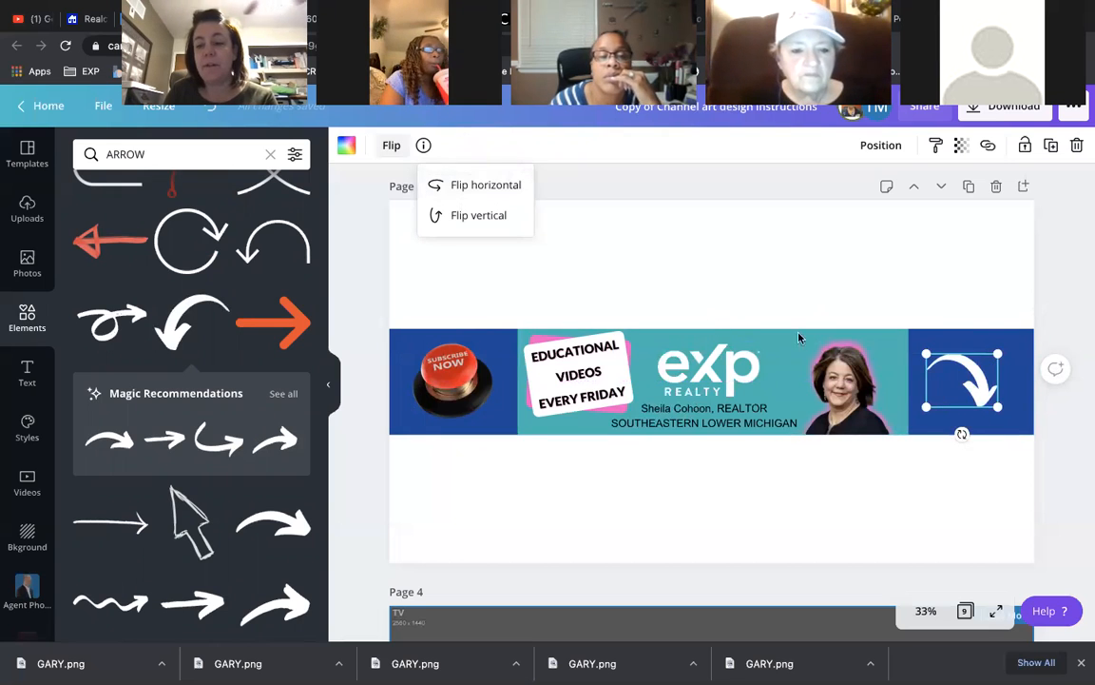
mouse_move(975, 398)
left_mouse_down()
mouse_move(980, 412)
mouse_move(969, 408)
left_mouse_up()
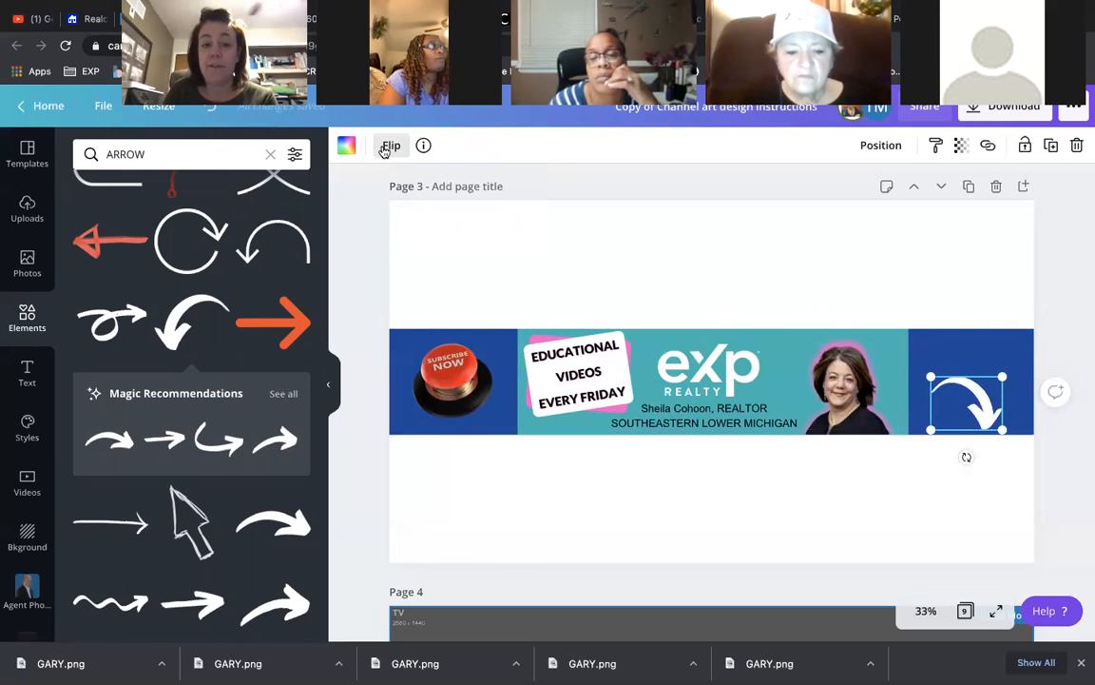
left_click(391, 145)
left_click(432, 185)
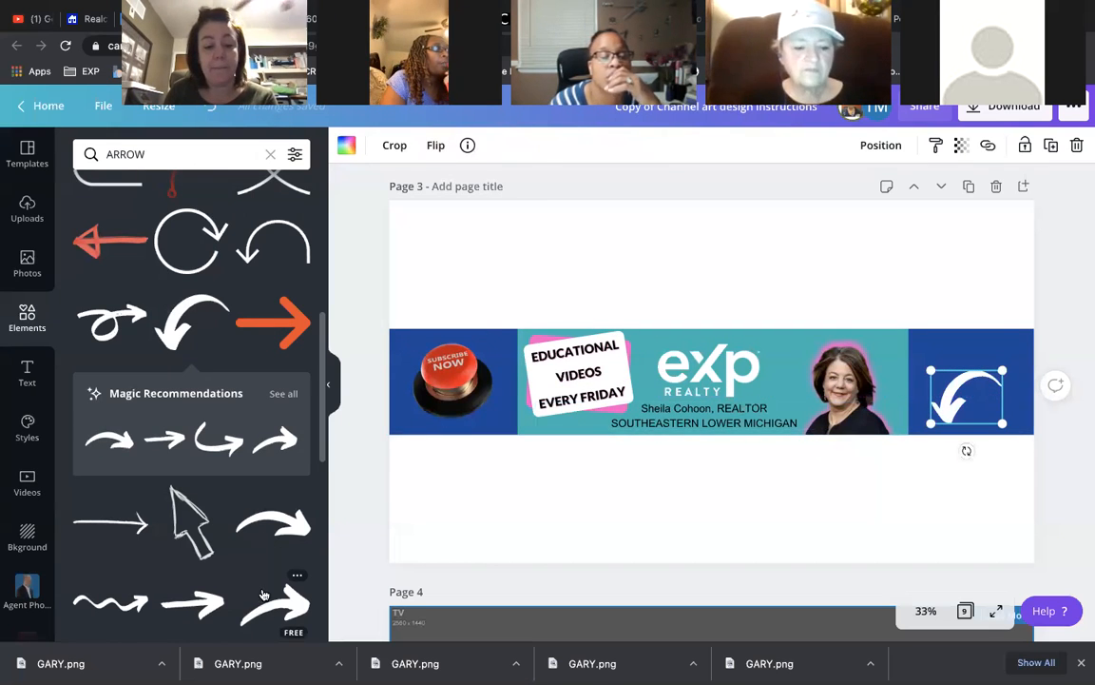
scroll(259, 582, "down", 2)
scroll(258, 582, "down", 5)
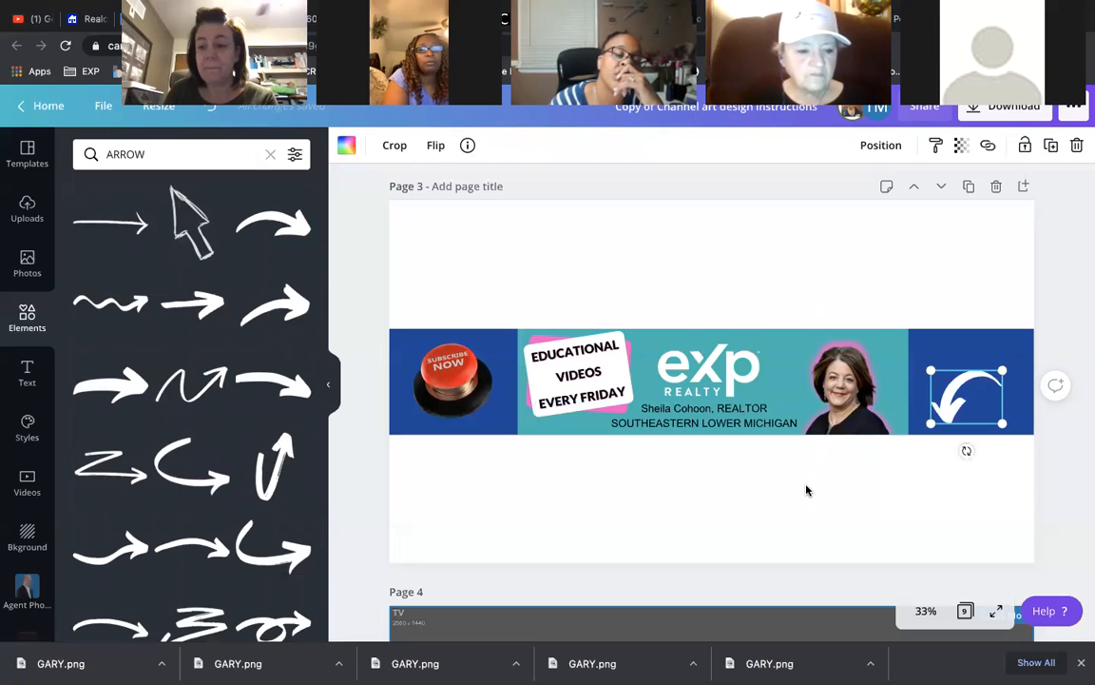
left_click_drag(962, 396, 957, 398)
left_click(435, 145)
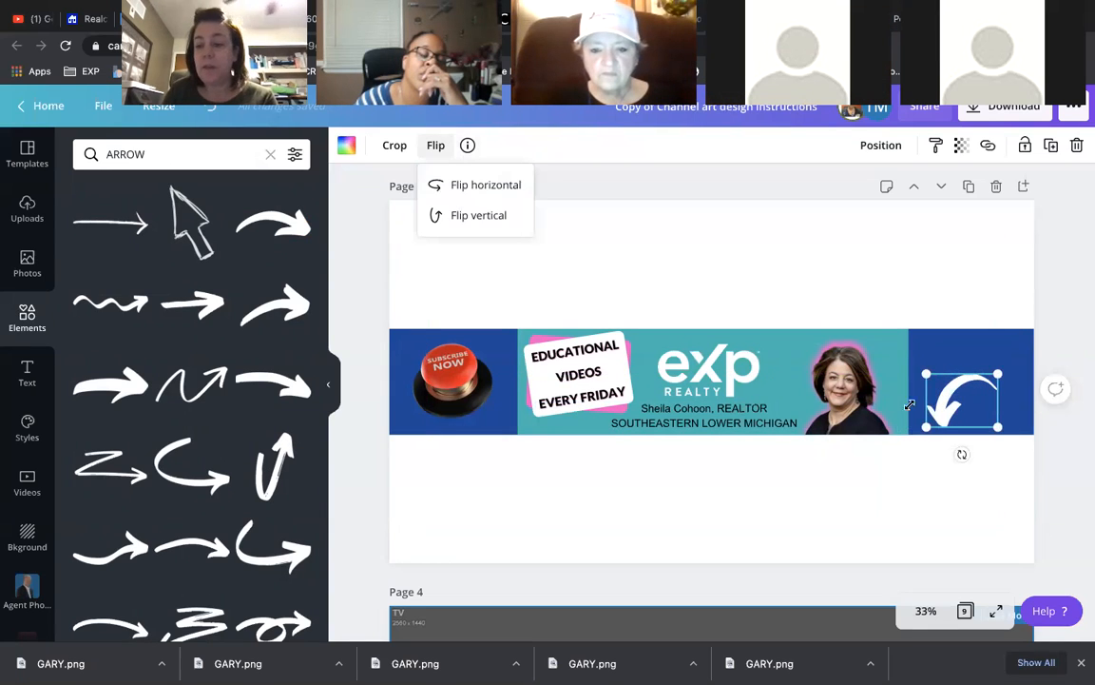
left_click(466, 186)
left_click_drag(998, 427, 977, 408)
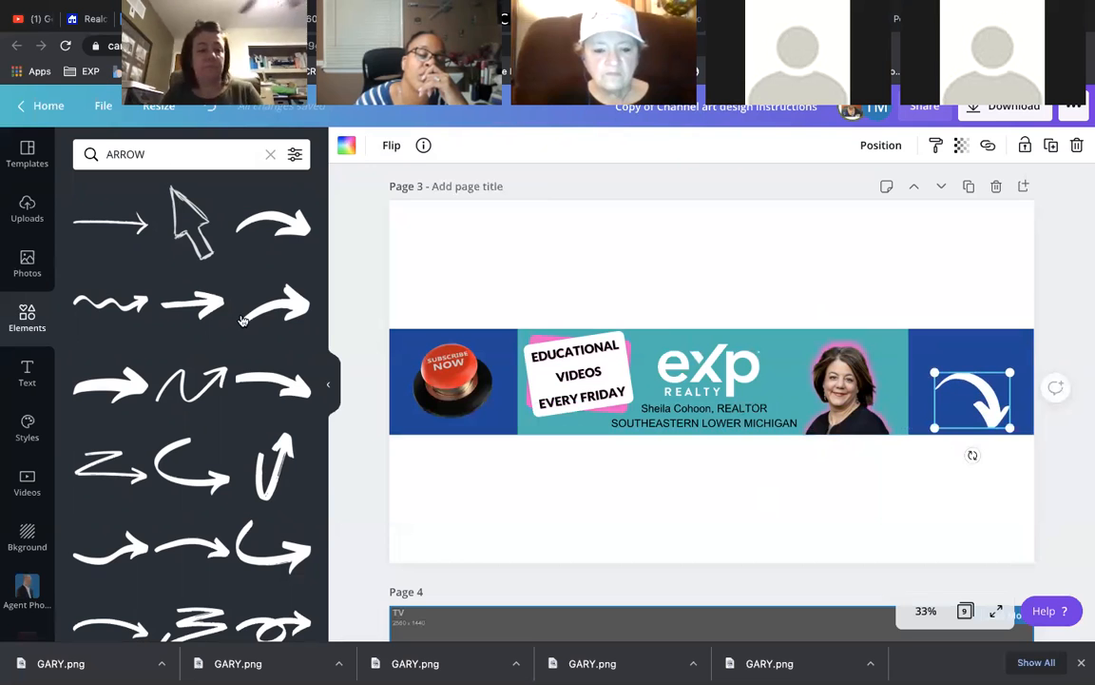
- Add the subheading 'START YOUR HOME SEARCH HERE' above the arrow, then return to YouTube
left_click(28, 369)
left_click_drag(160, 268, 897, 394)
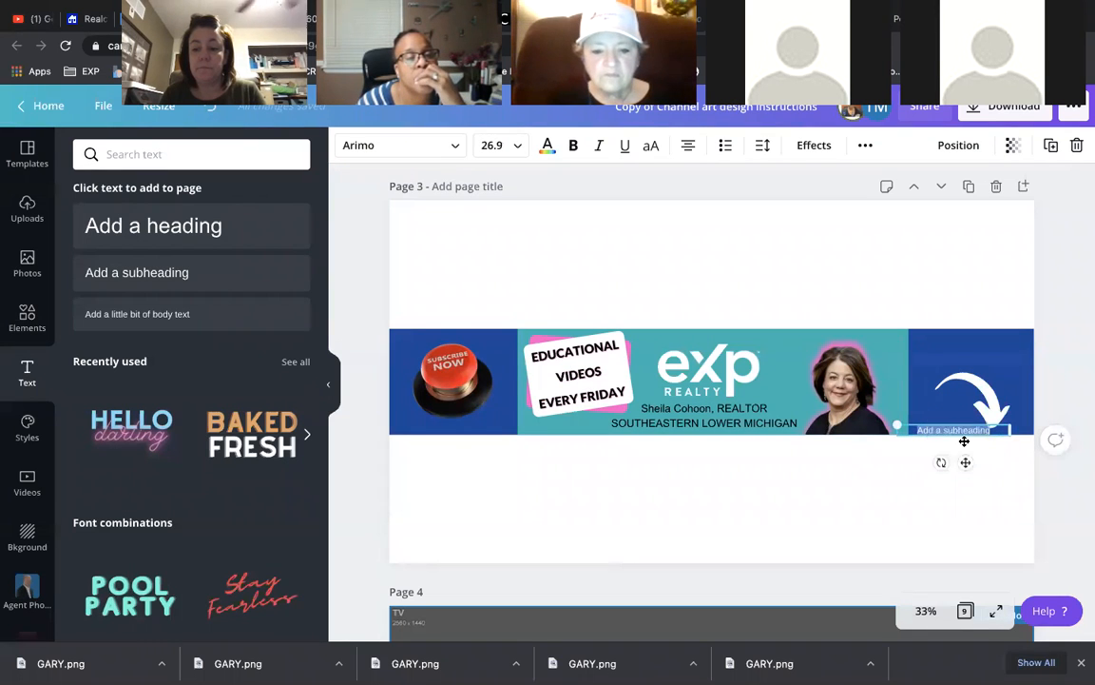
left_click_drag(967, 461, 995, 382)
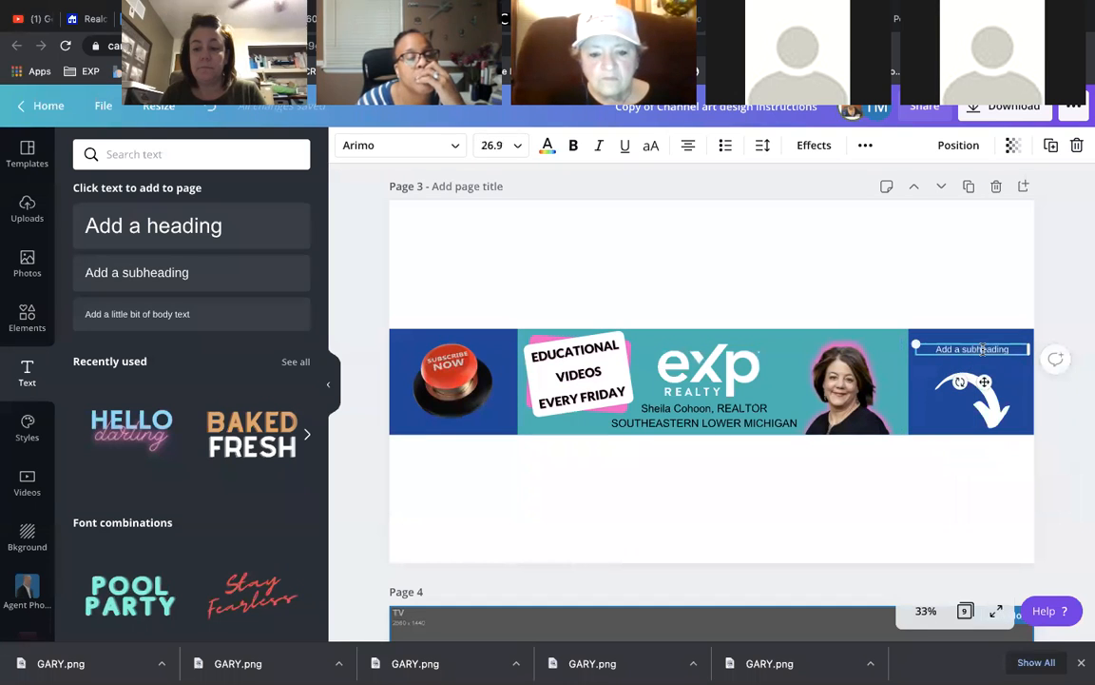
type("GET YOUR BU")
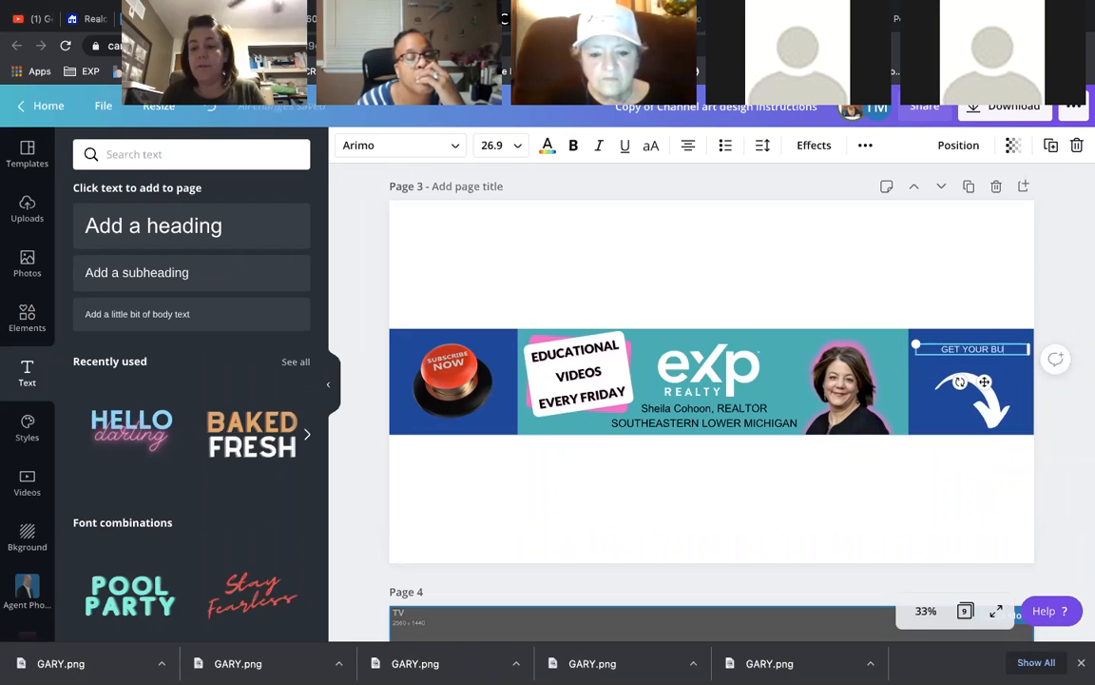
type("YER'S HERE")
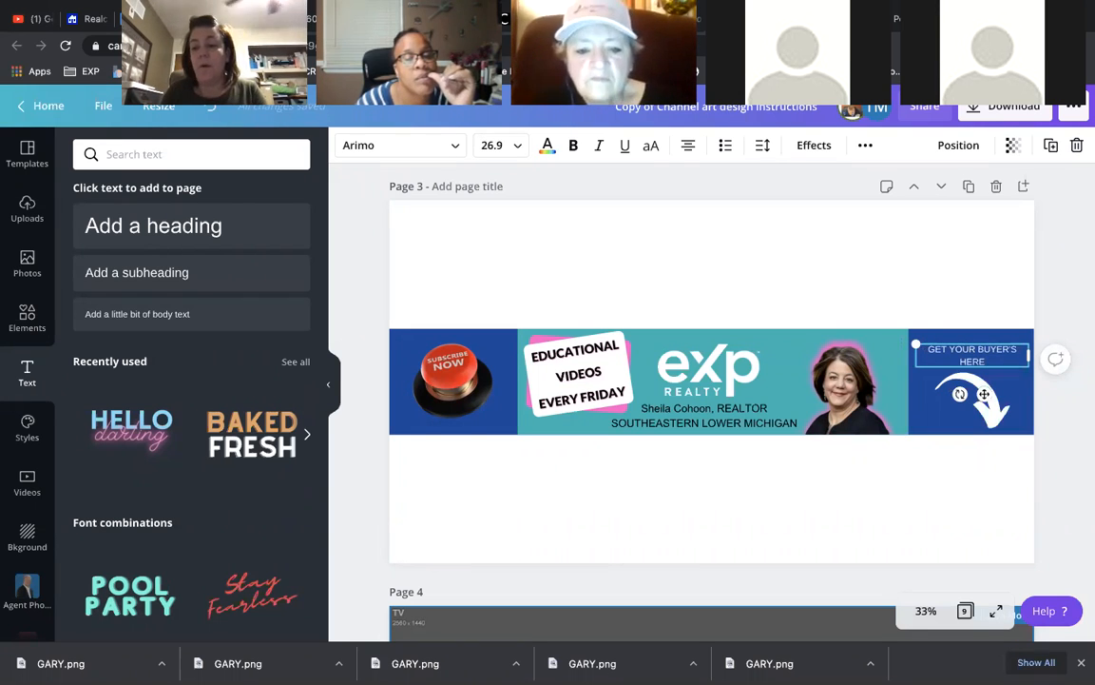
triple_click(1001, 361)
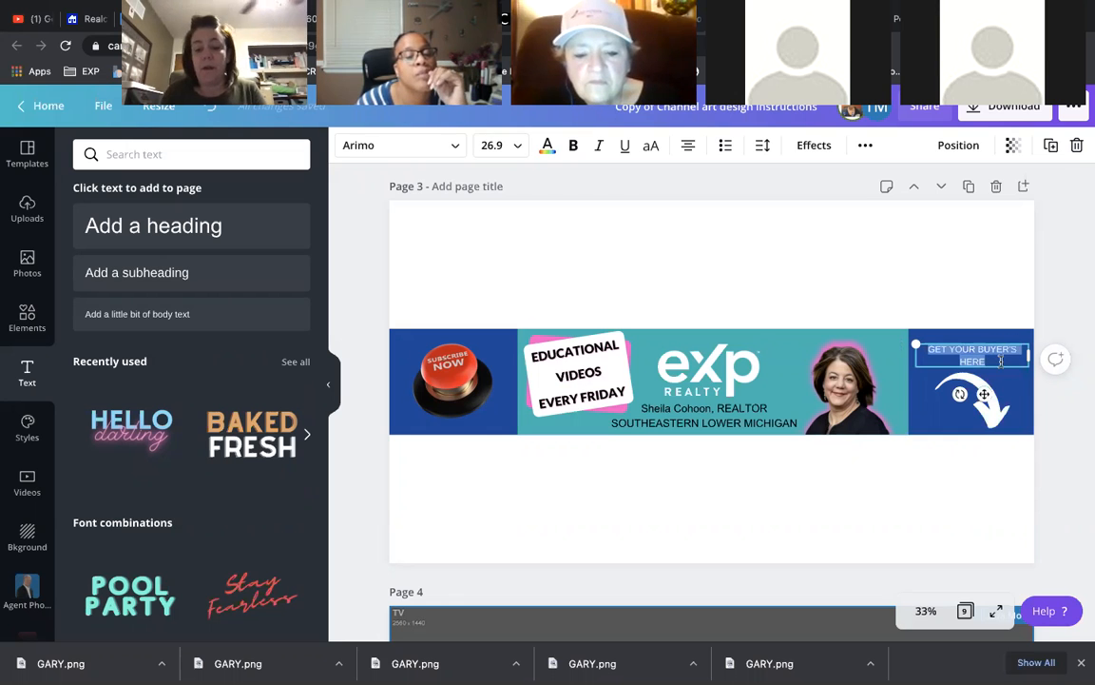
type("STO")
type("RT")
type(" YOUR HOME SEAR")
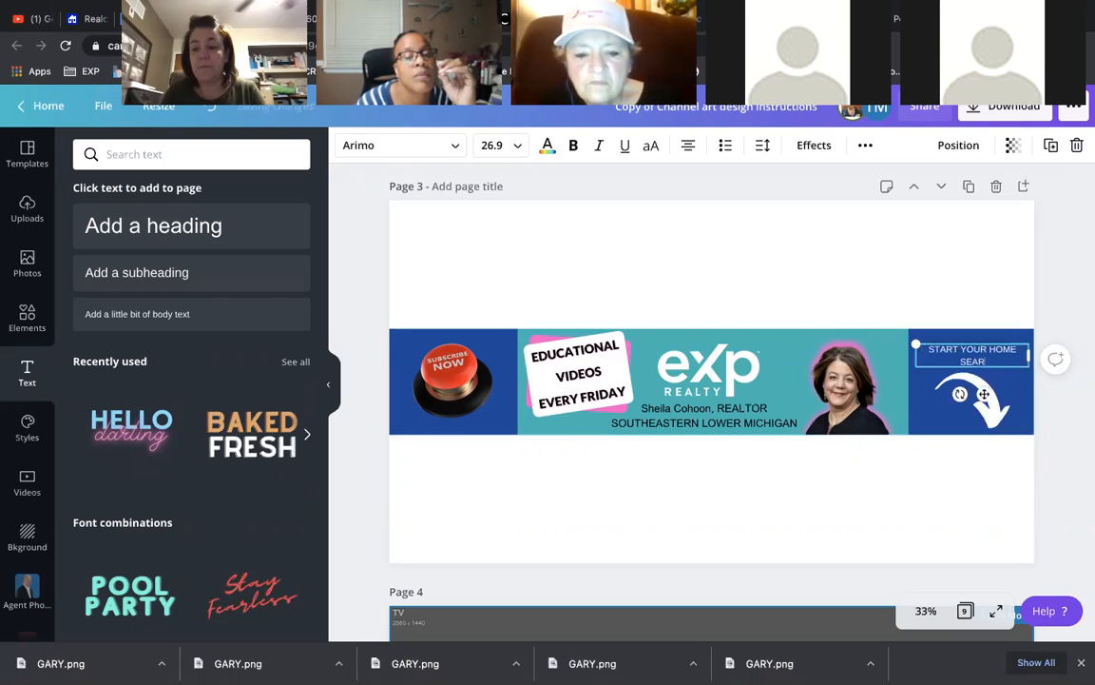
type("CH HERE")
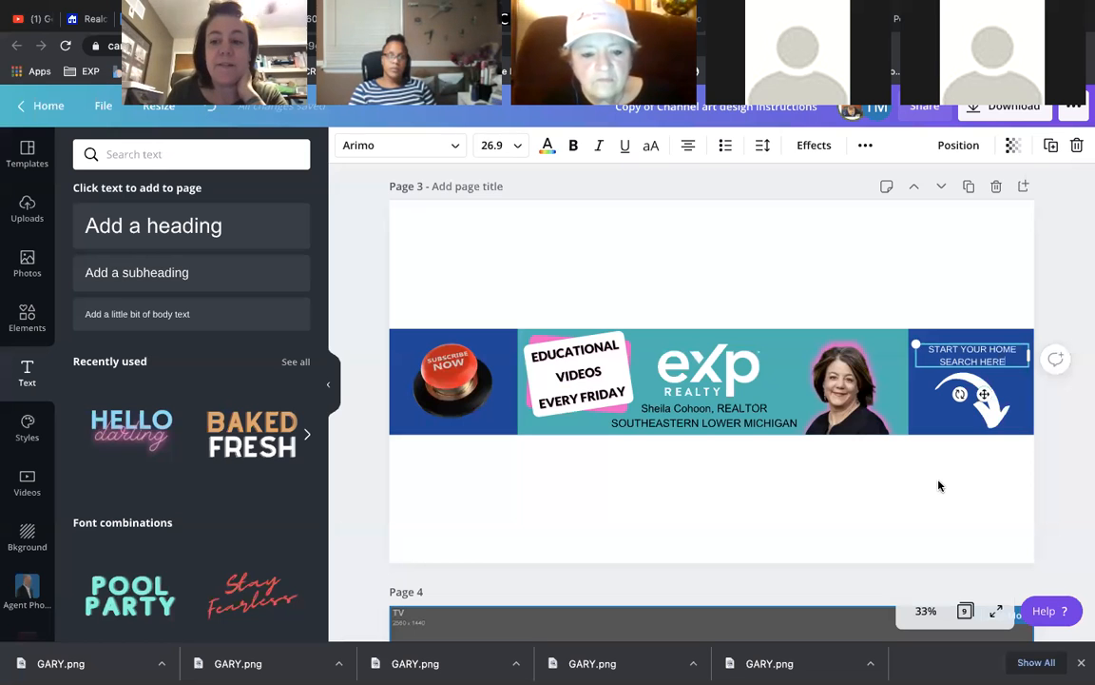
left_click(962, 325)
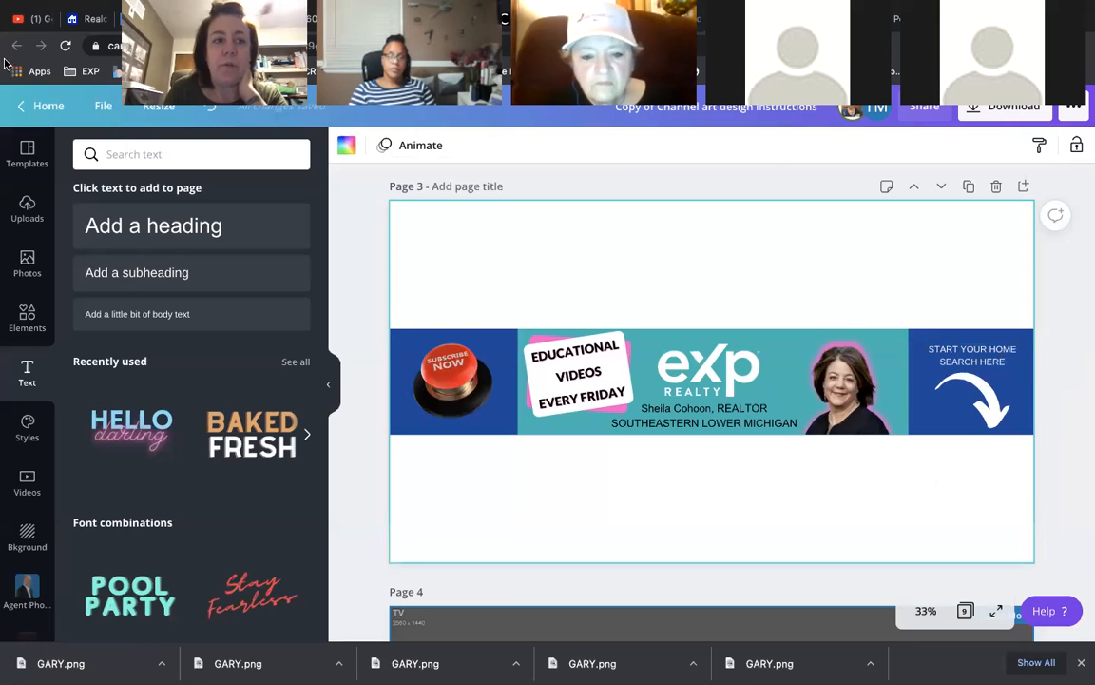
left_click(34, 20)
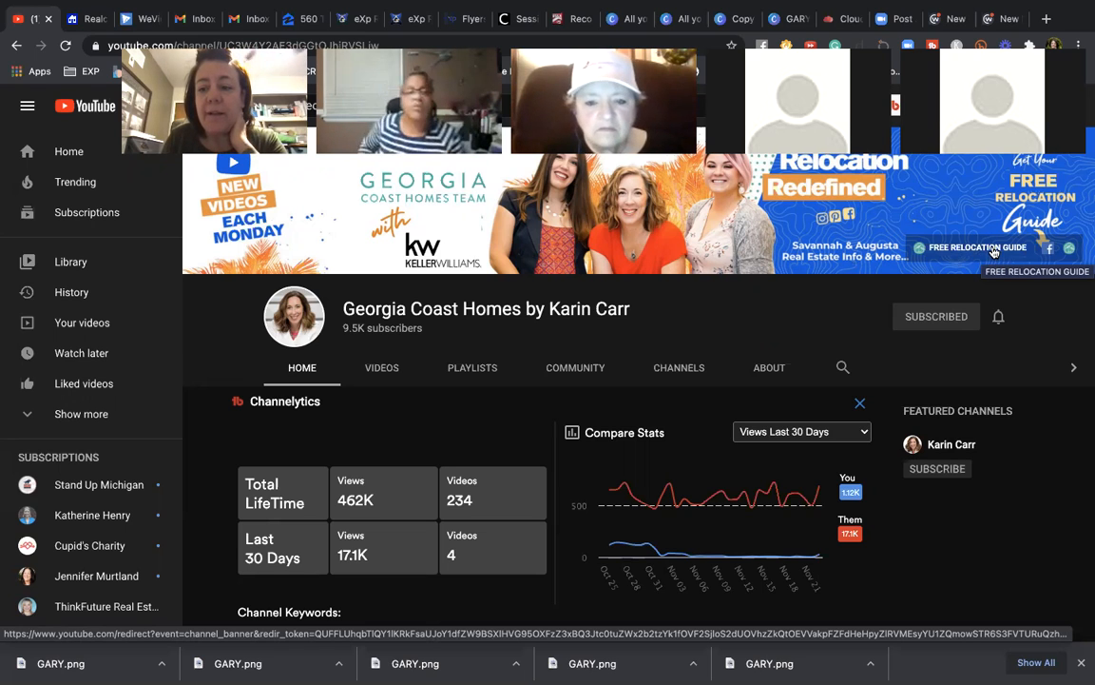
left_click(994, 250)
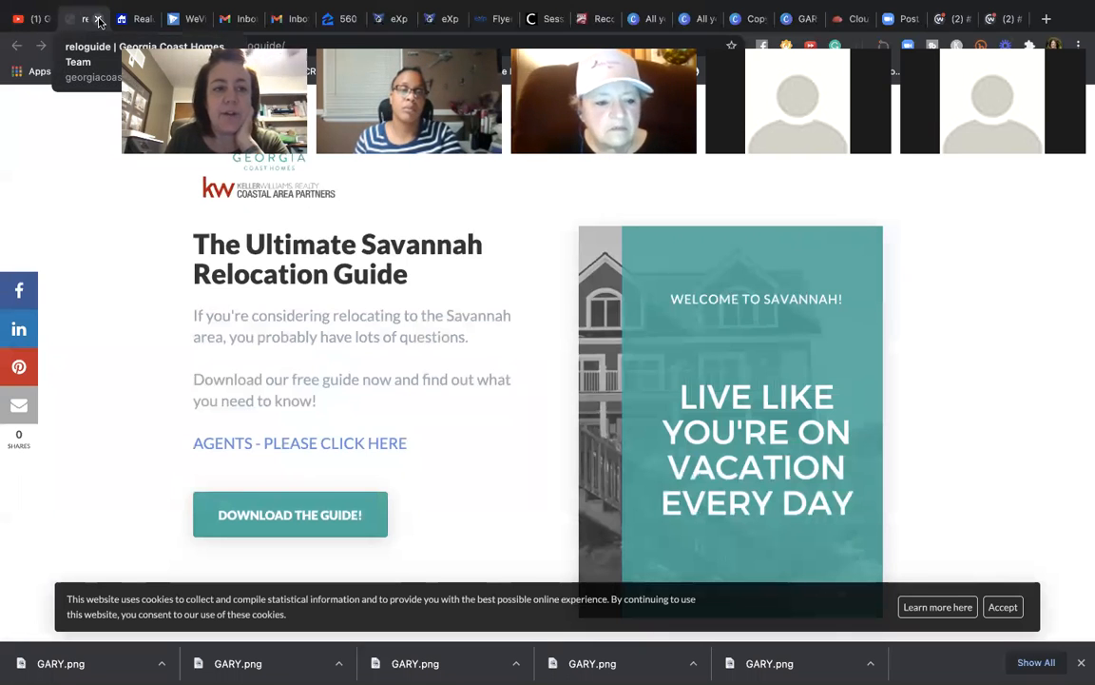
left_click(96, 19)
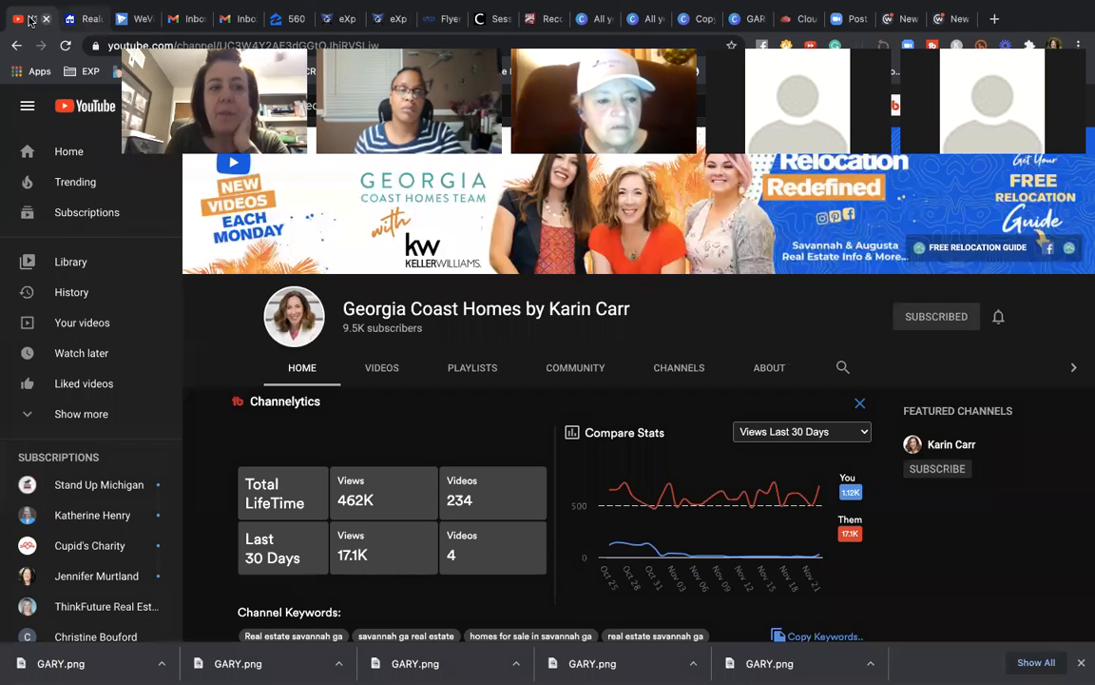
left_click(1050, 250)
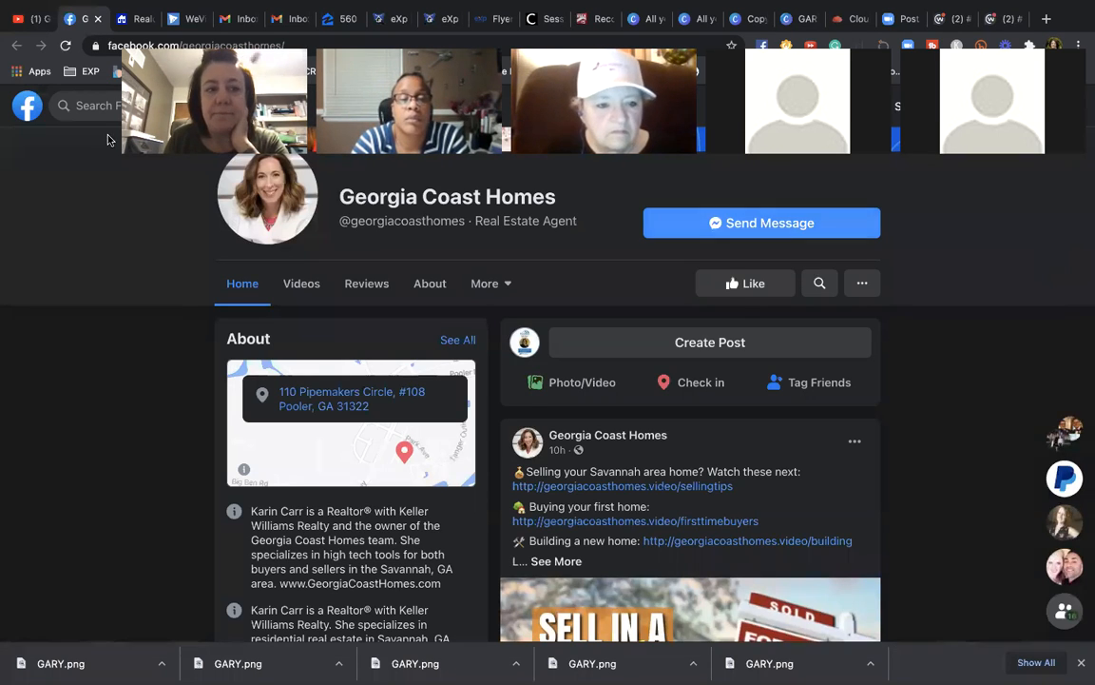
left_click(96, 18)
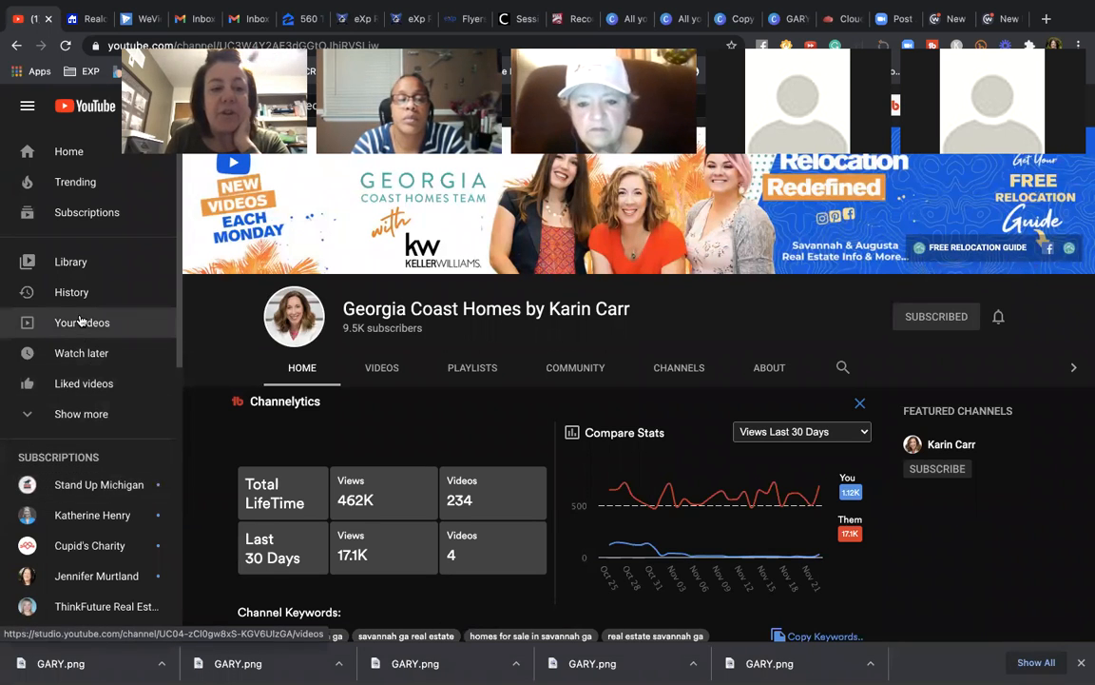
scroll(80, 324, "down", 1)
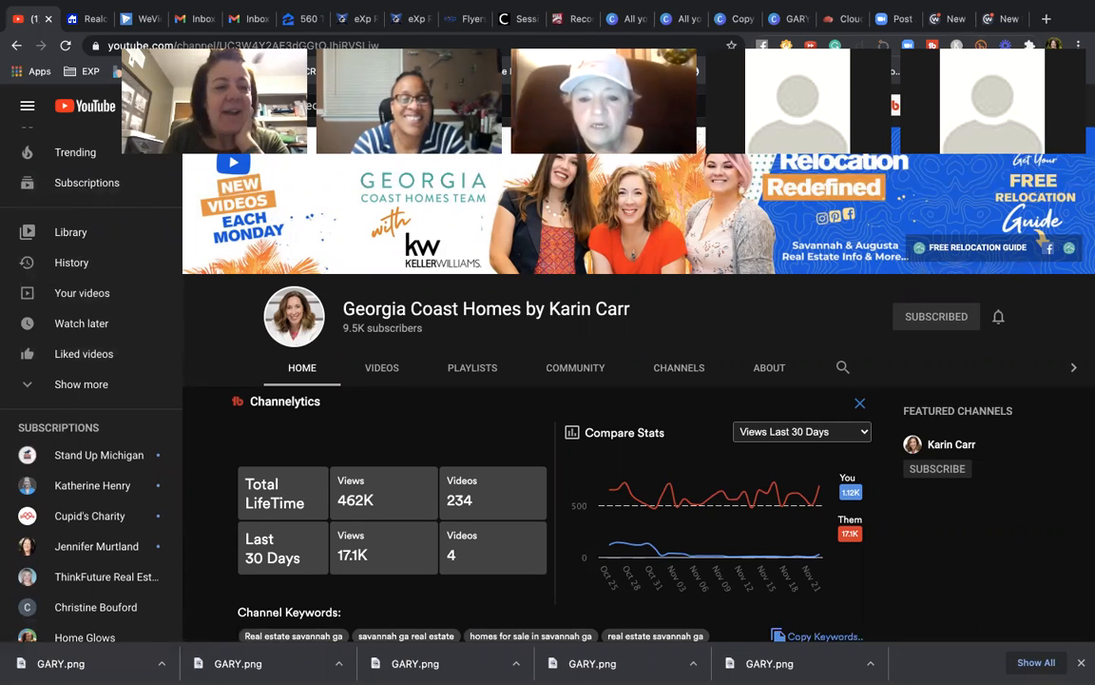
- Go to YouTube Studio from the account menu and open the channel Settings
left_click(1042, 100)
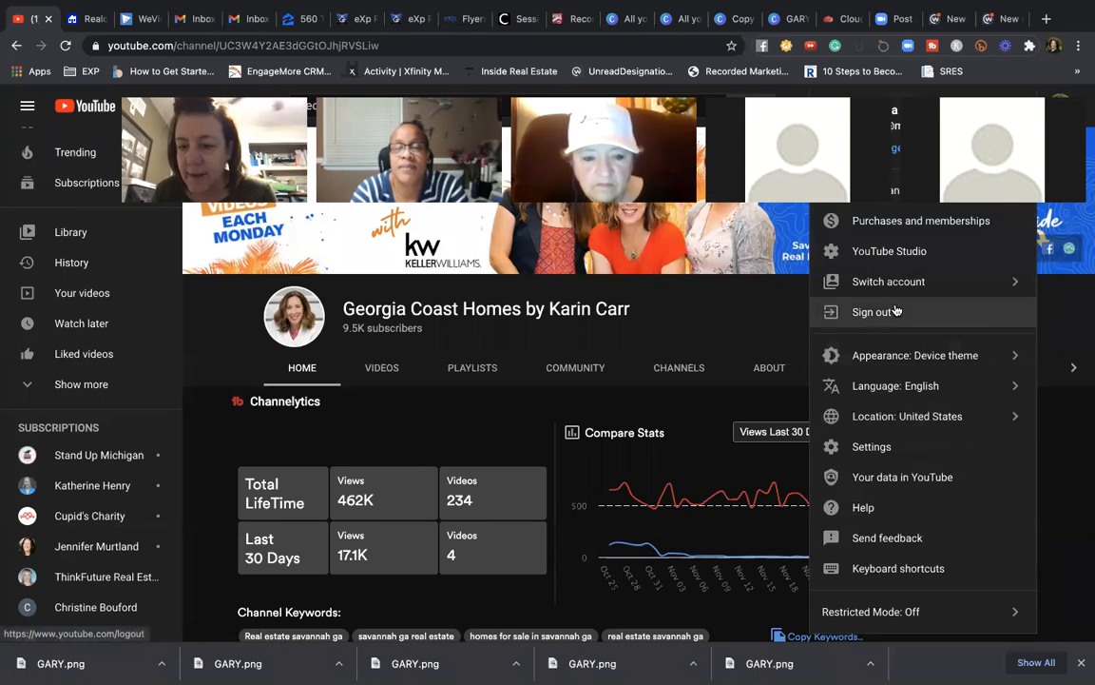
left_click(903, 252)
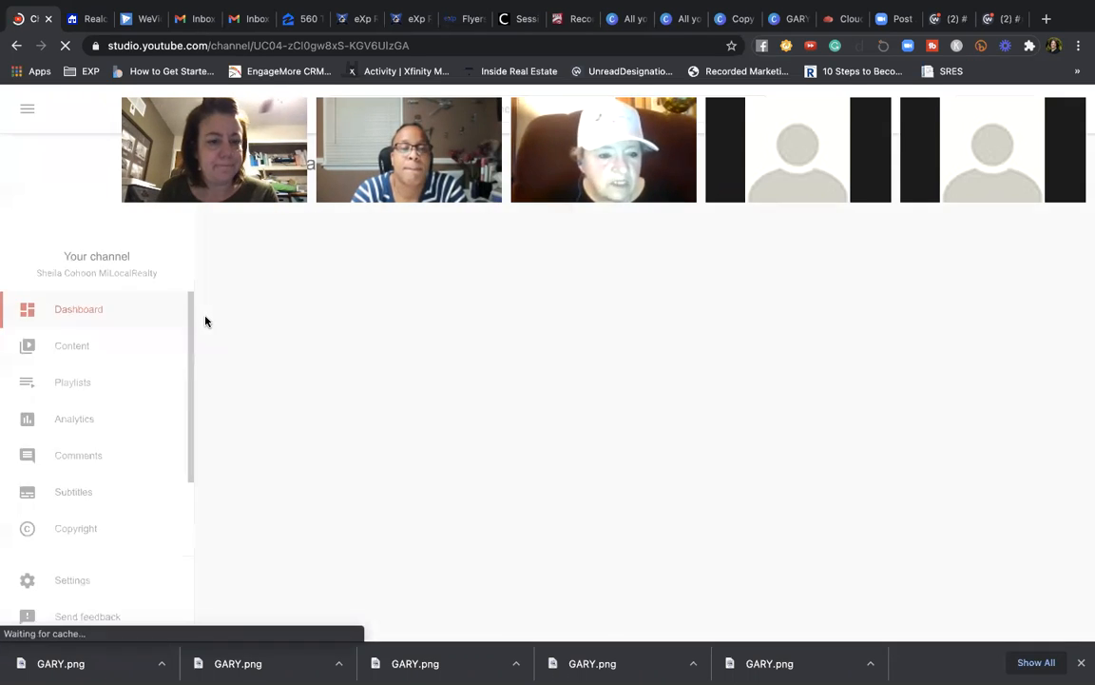
scroll(135, 436, "down", 3)
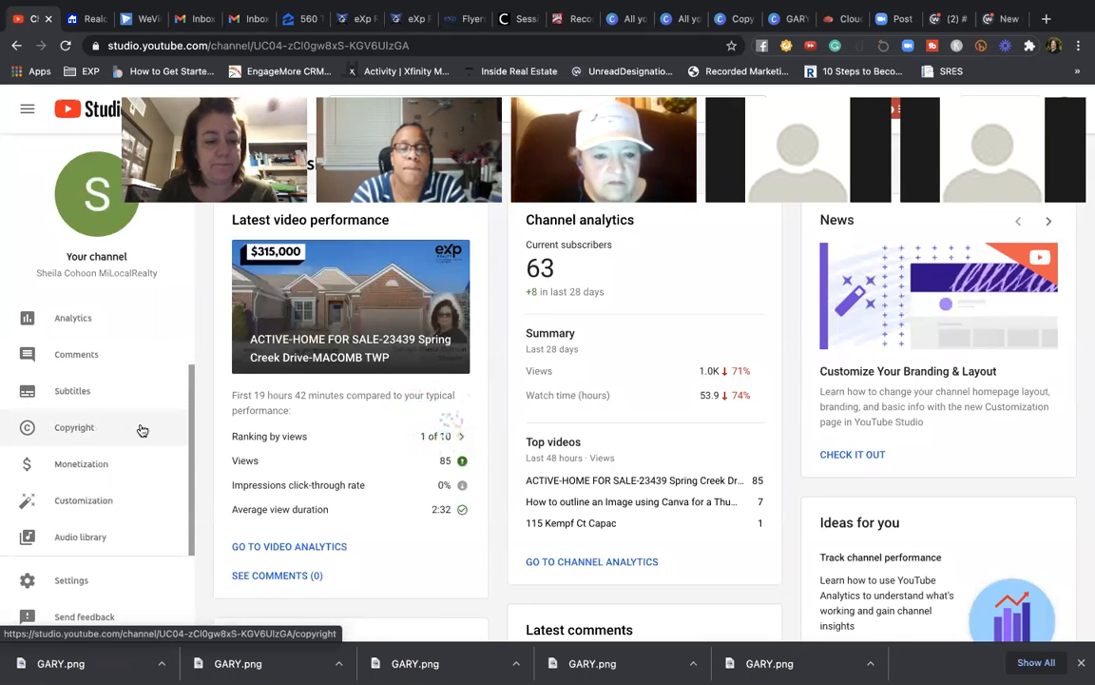
left_click(62, 582)
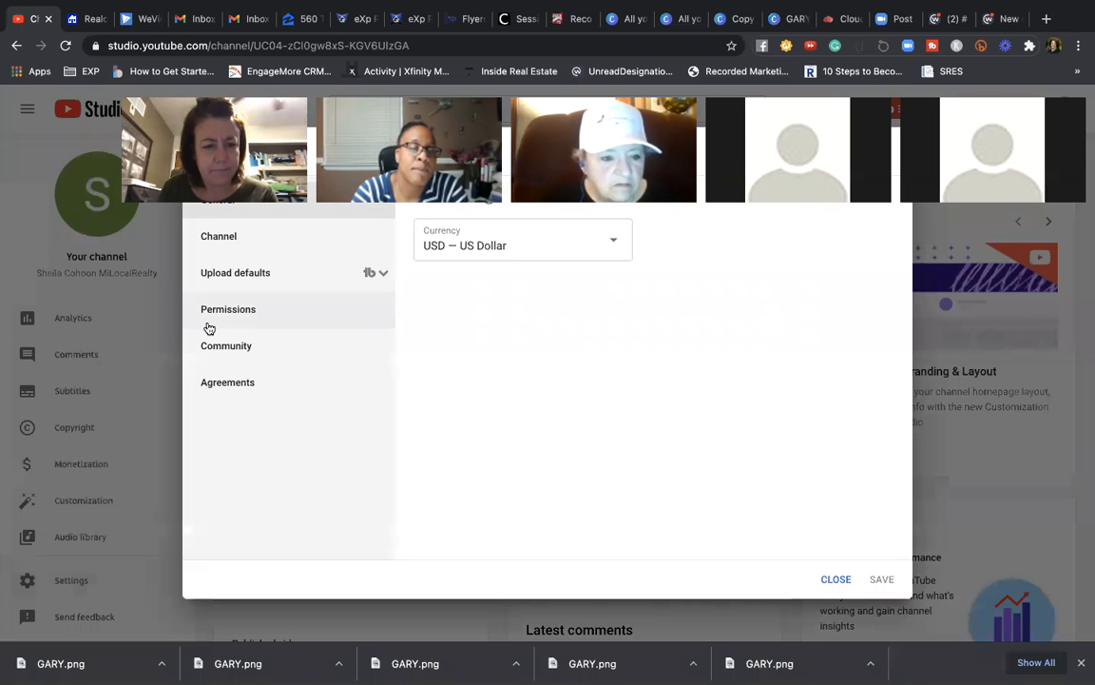
- Review the Channel settings' basic info, advanced audience and feature eligibility tabs
left_click(220, 235)
scroll(655, 351, "down", 3)
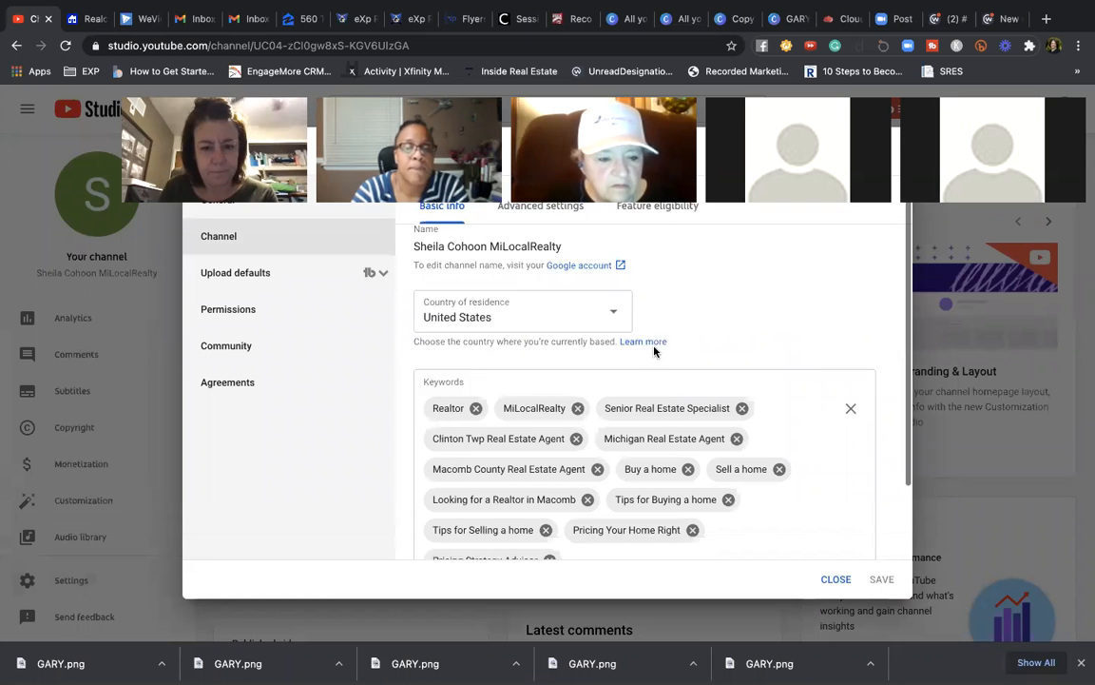
scroll(655, 357, "up", 3)
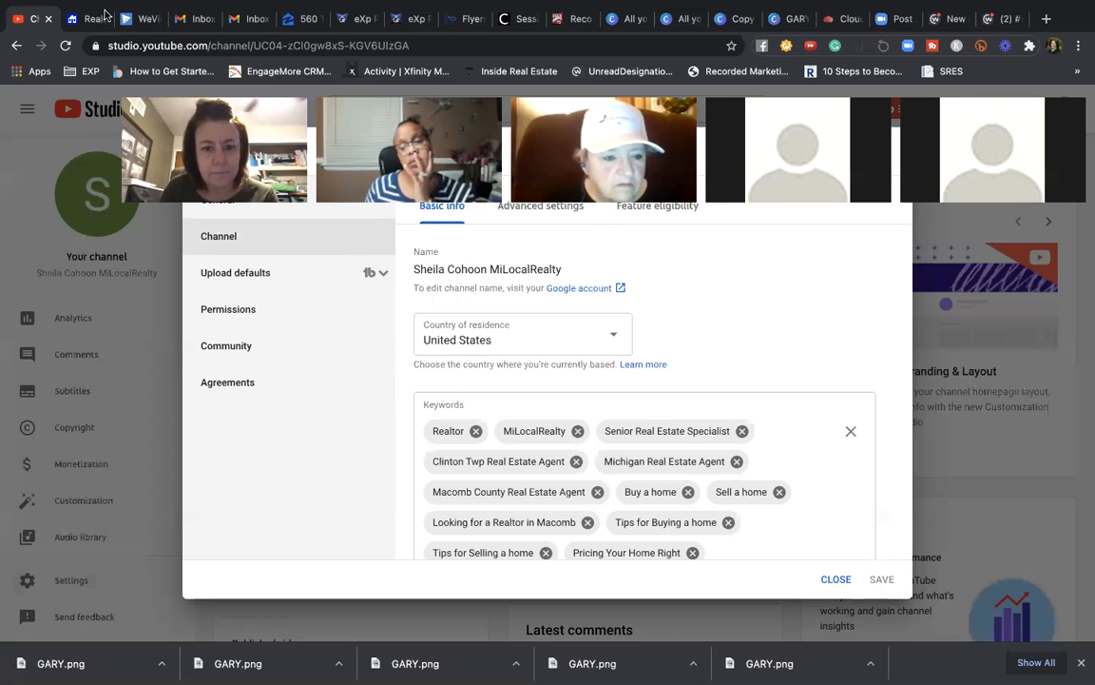
left_click(561, 208)
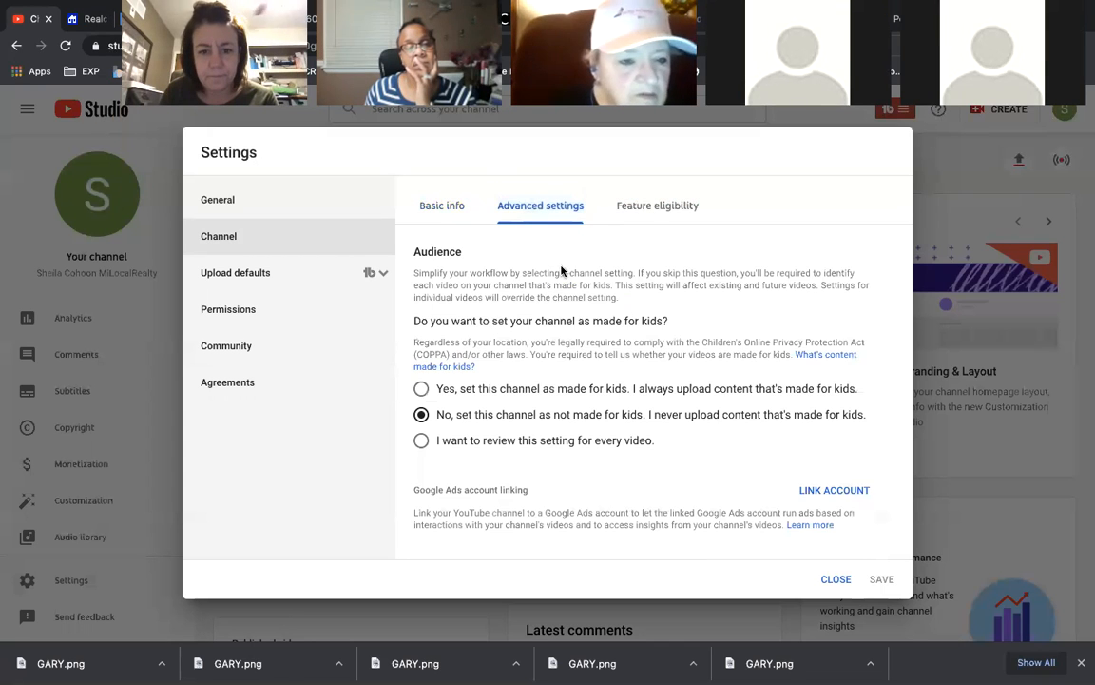
left_click(679, 218)
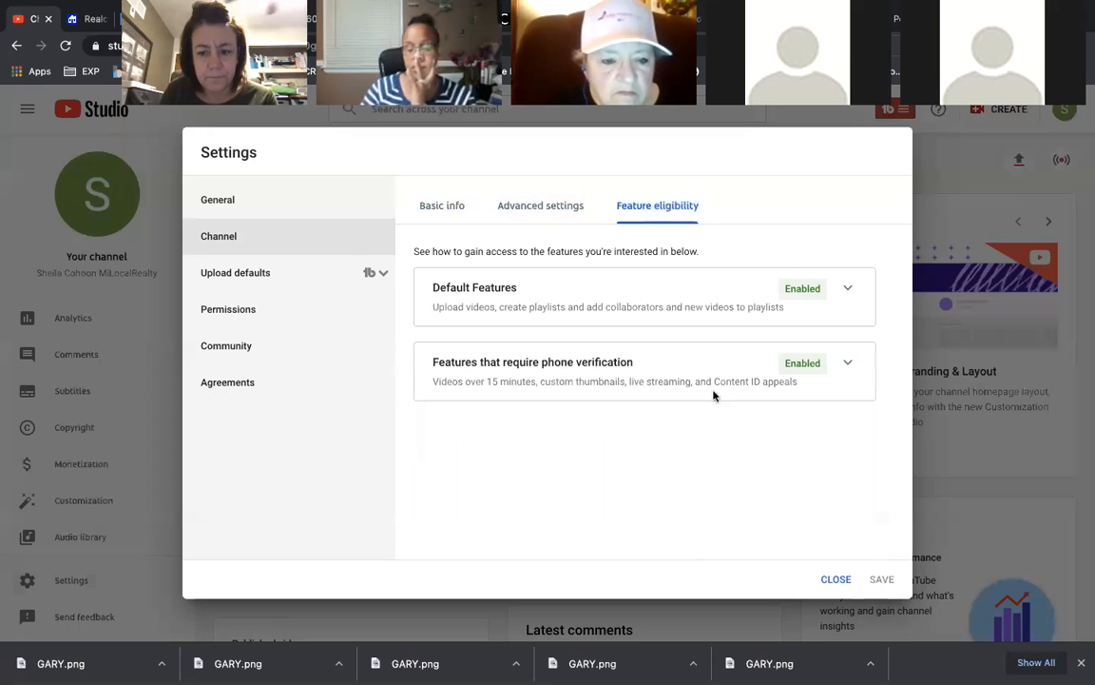
- Close Settings and scroll through the dashboard showing 63 subscribers and 1.0K views
left_click(829, 580)
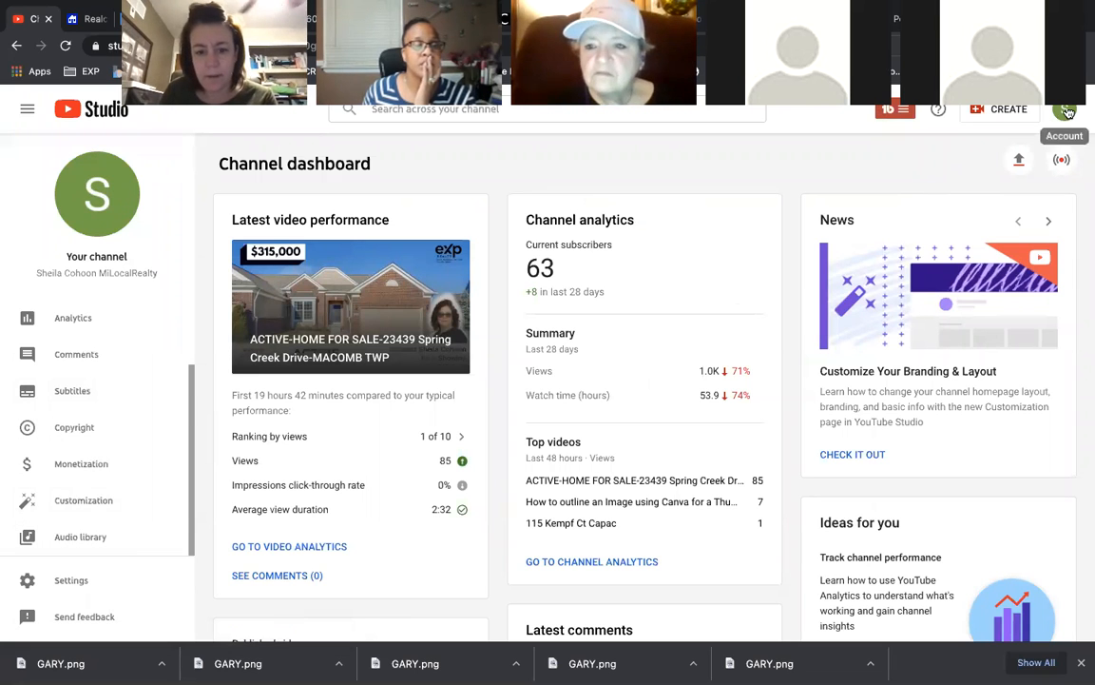
scroll(430, 535, "down", 3)
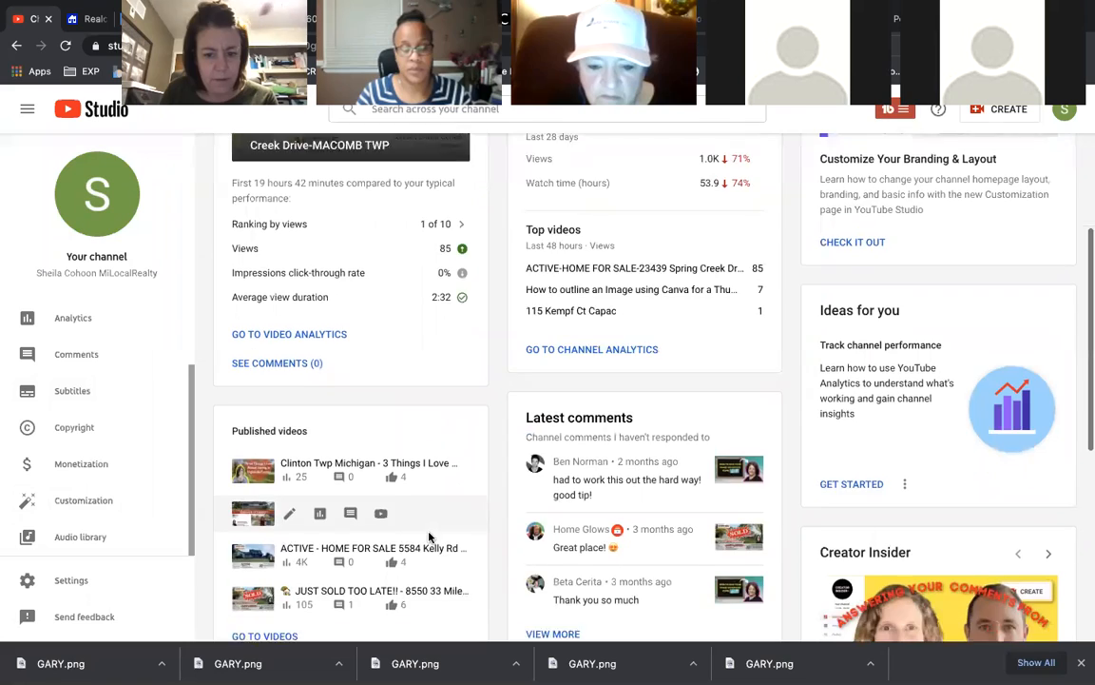
scroll(430, 538, "down", 1)
scroll(429, 537, "down", 3)
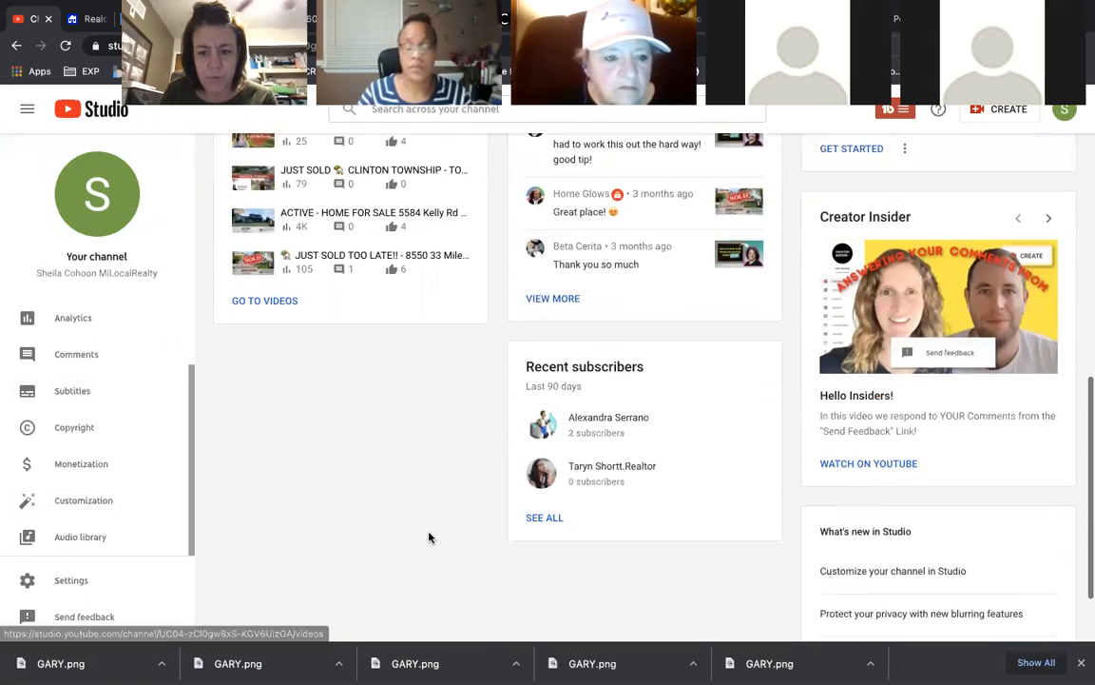
scroll(431, 536, "up", 3)
scroll(434, 537, "up", 5)
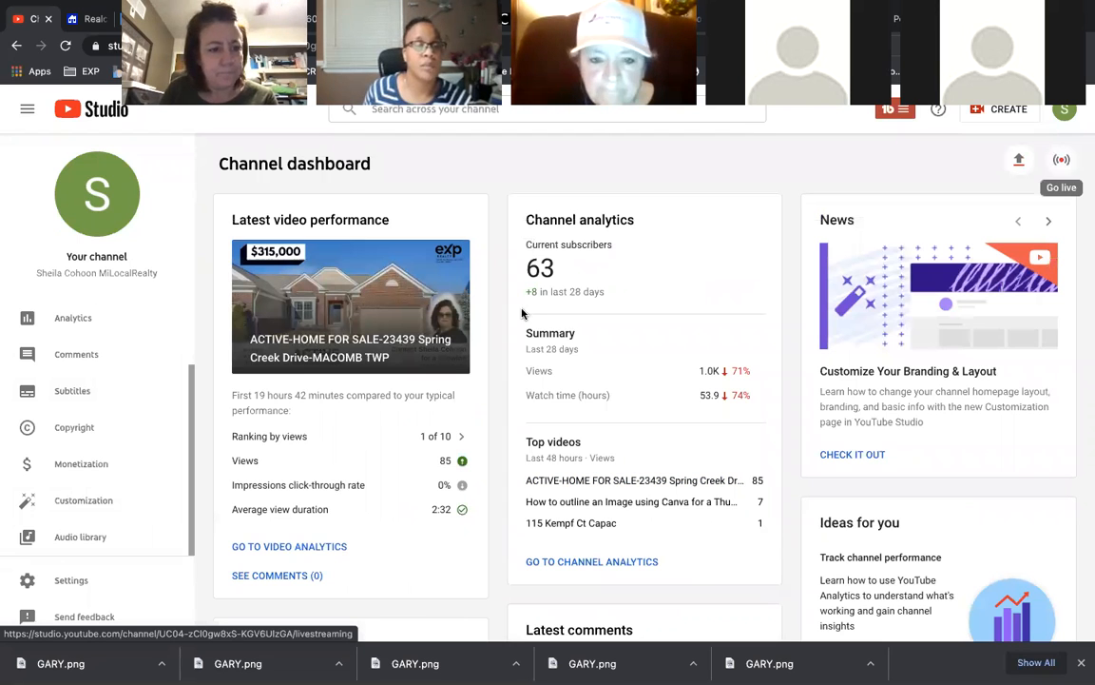
- Open Customization and review the Branding tab's profile picture and banner image
left_click(84, 498)
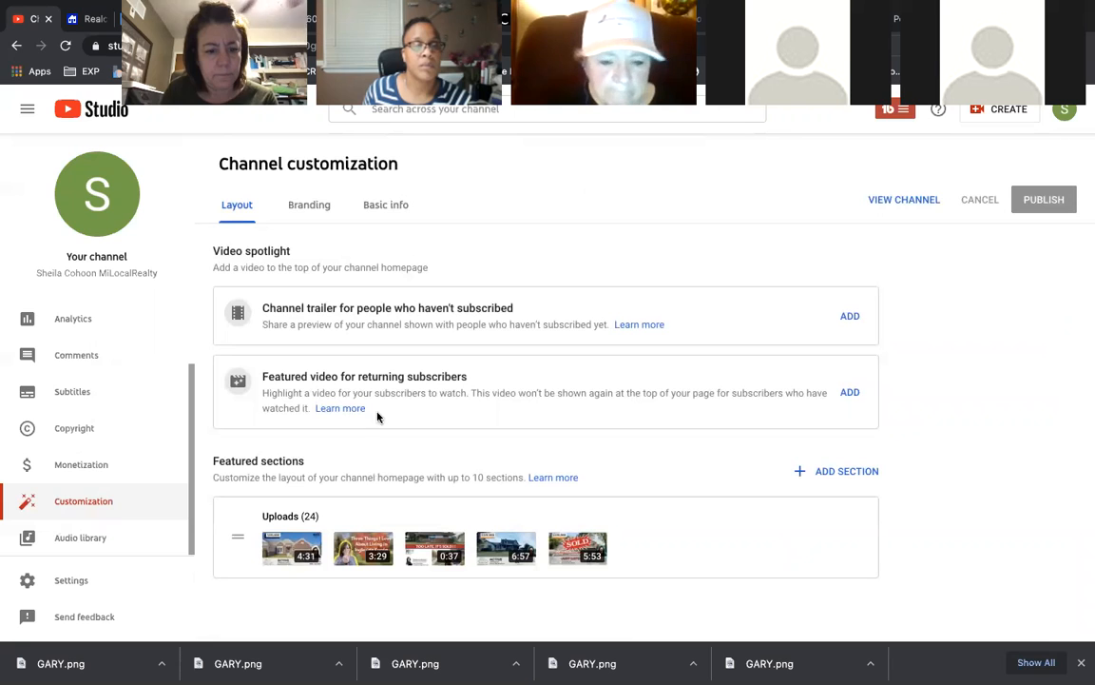
left_click(312, 207)
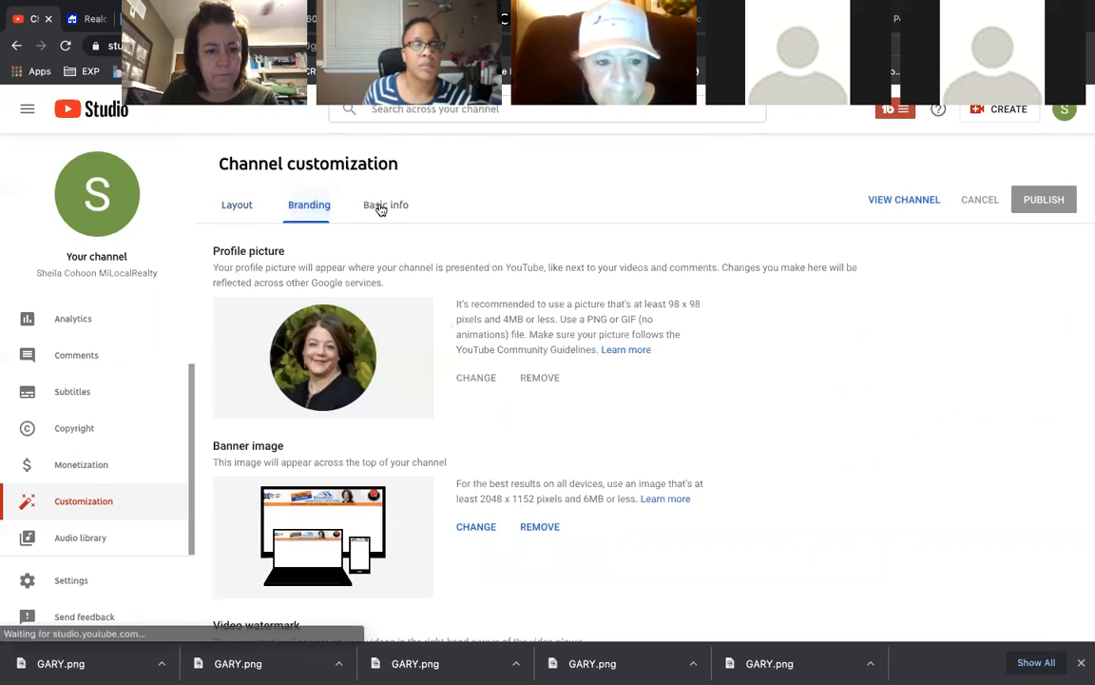
scroll(403, 380, "down", 3)
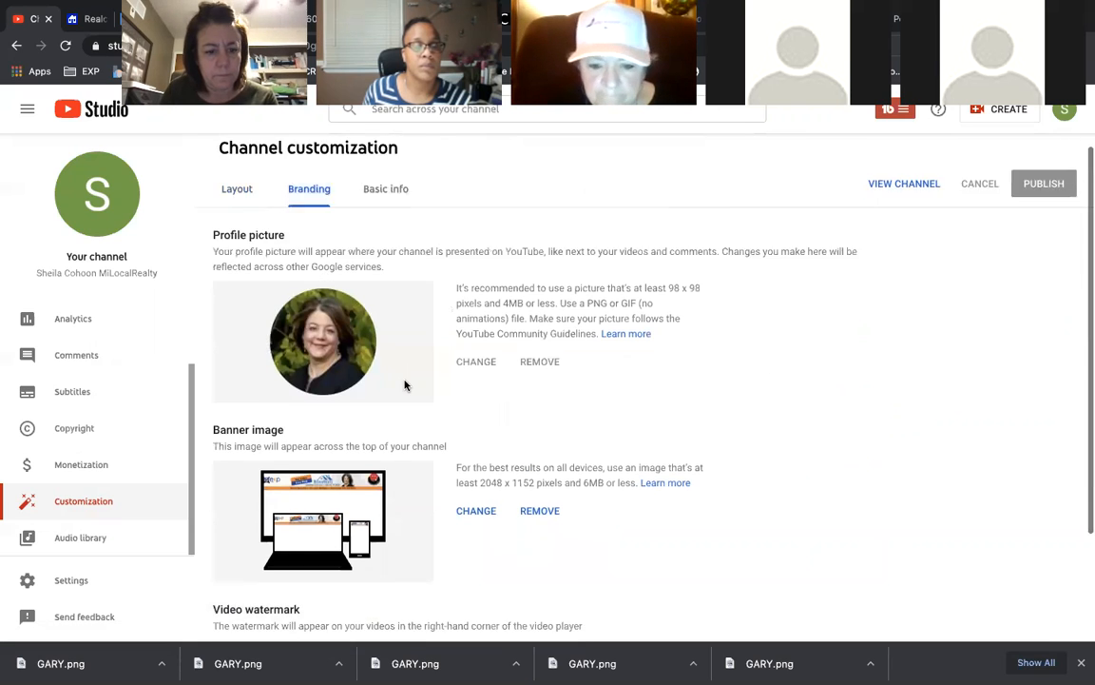
scroll(404, 385, "up", 3)
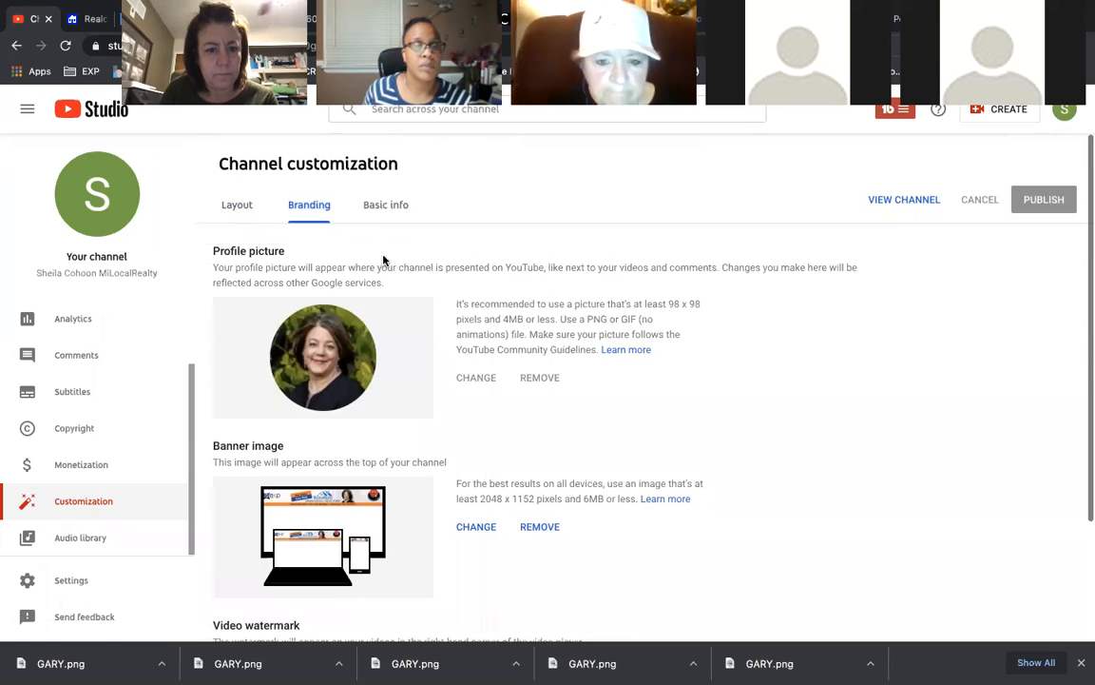
- Review the Basic info tab's channel name, description, URL and links
left_click(380, 215)
scroll(414, 418, "down", 5)
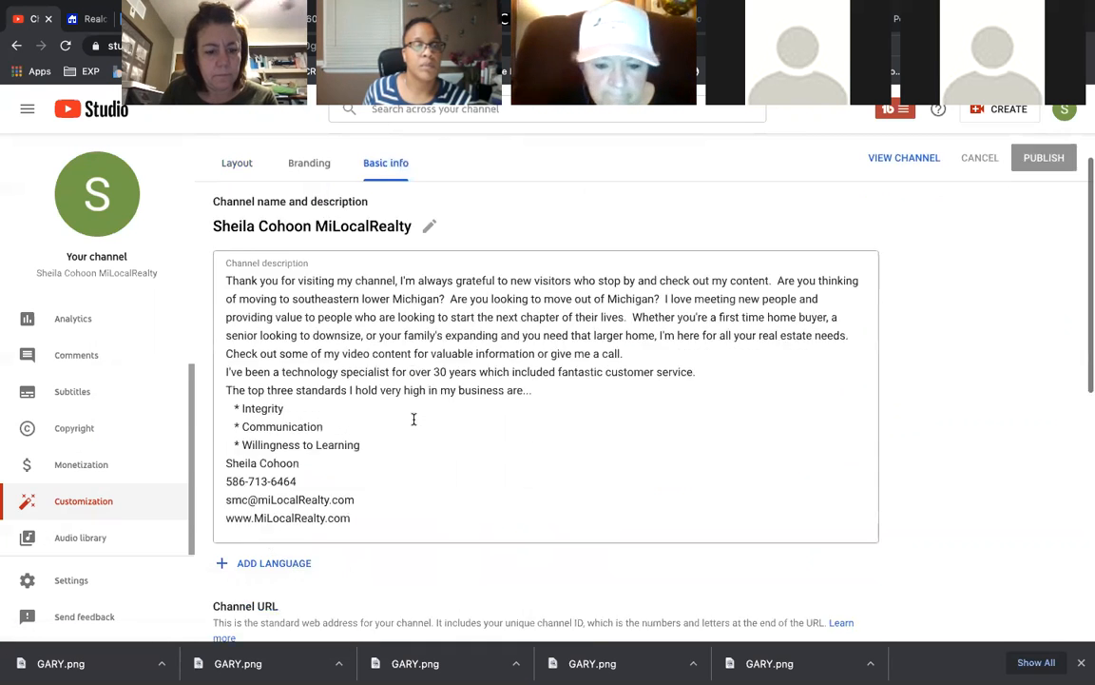
scroll(414, 418, "down", 1)
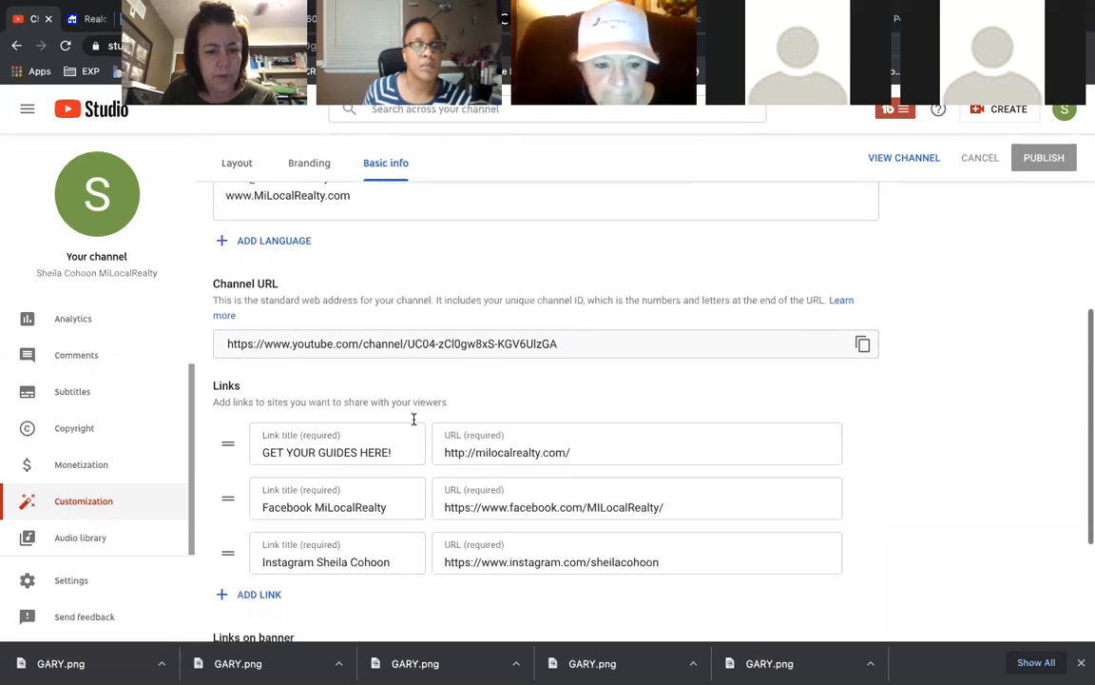
scroll(413, 424, "up", 4)
scroll(413, 424, "up", 1)
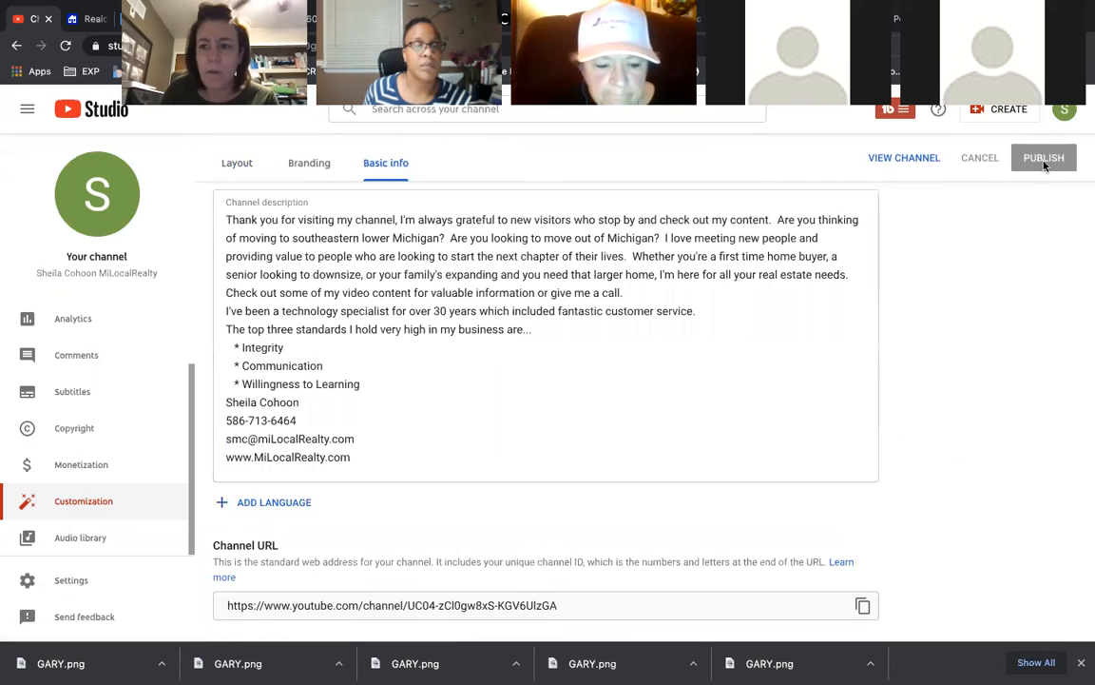
left_click(1065, 110)
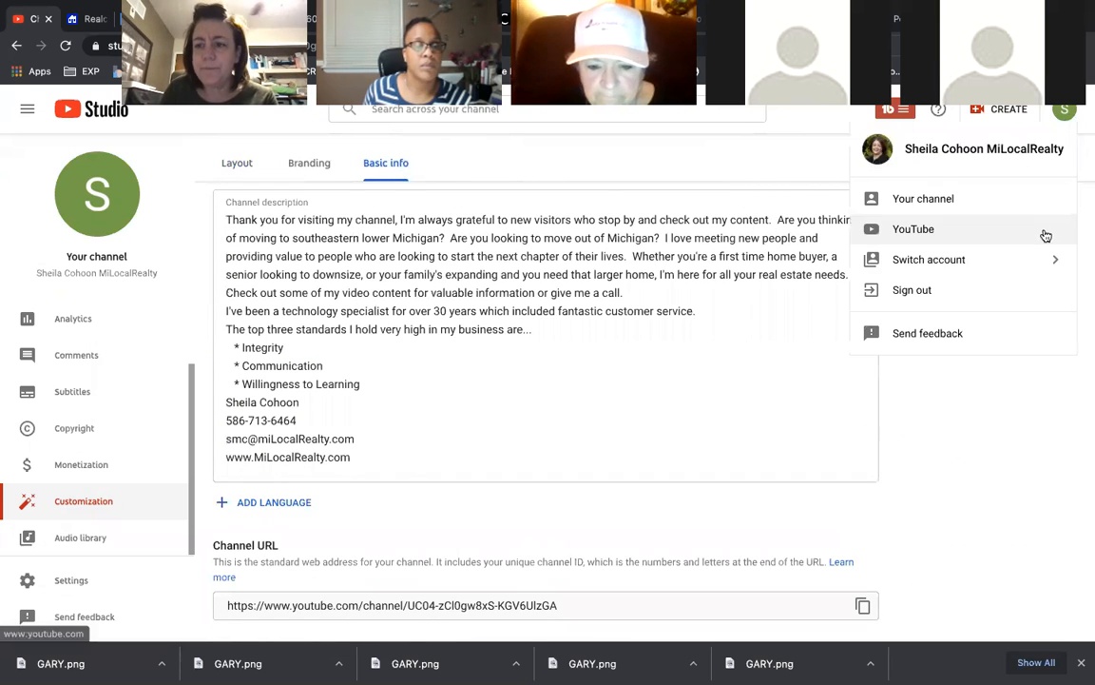
- Visit the public channel page, then switch to YouTube Studio and briefly open its settings window
left_click(949, 200)
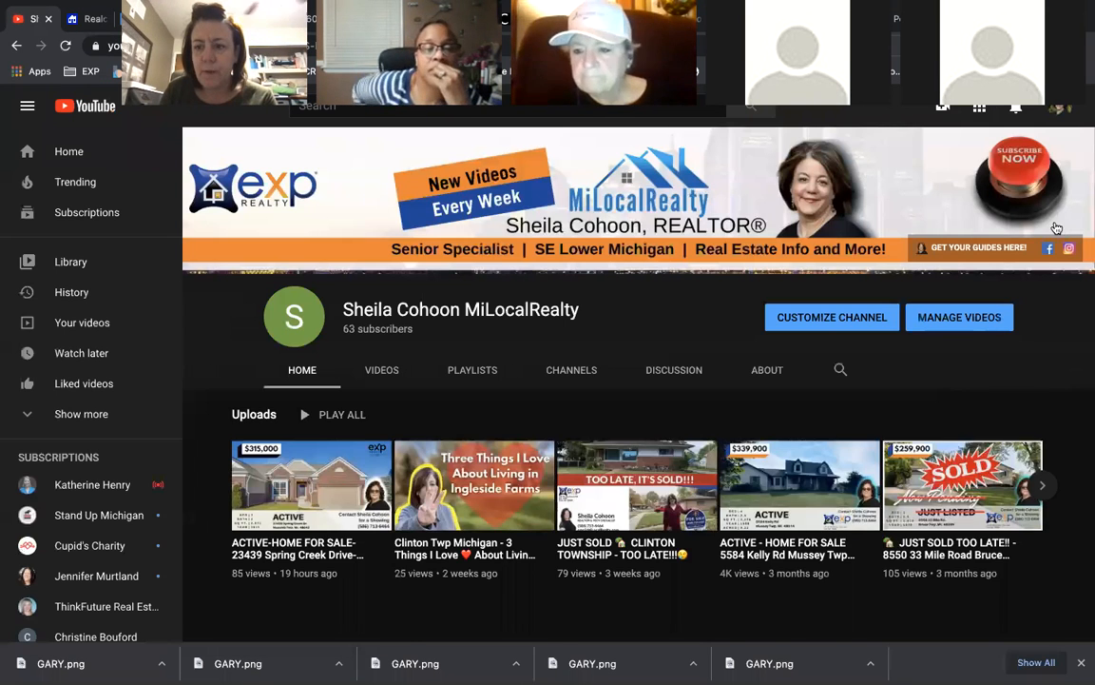
left_click(1060, 111)
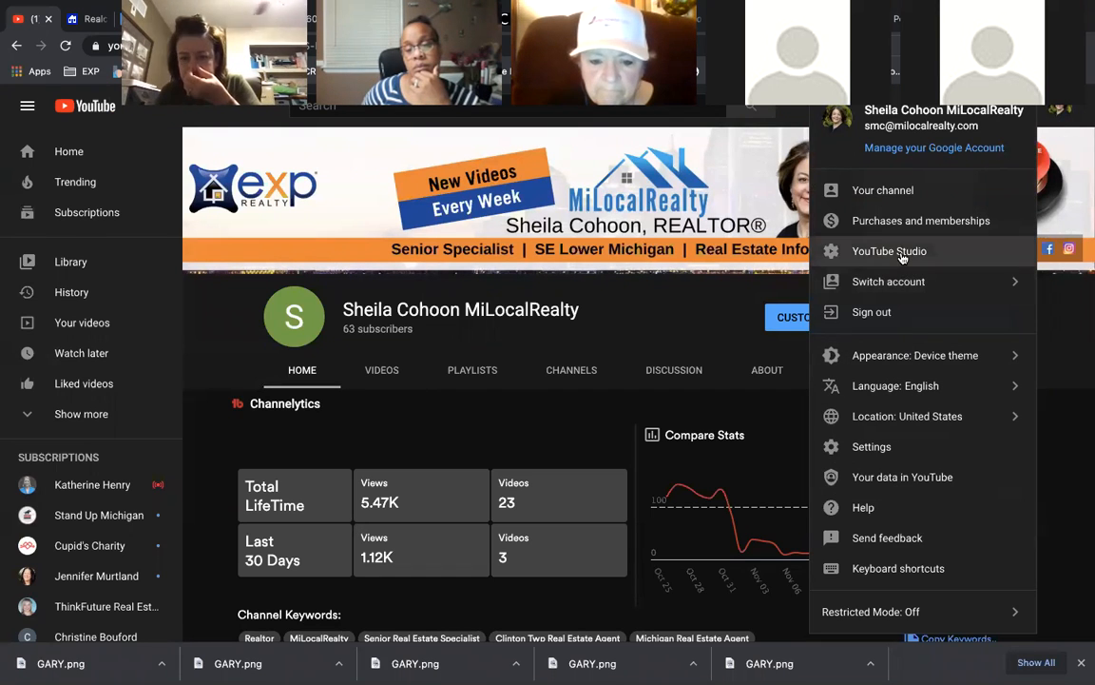
left_click(903, 251)
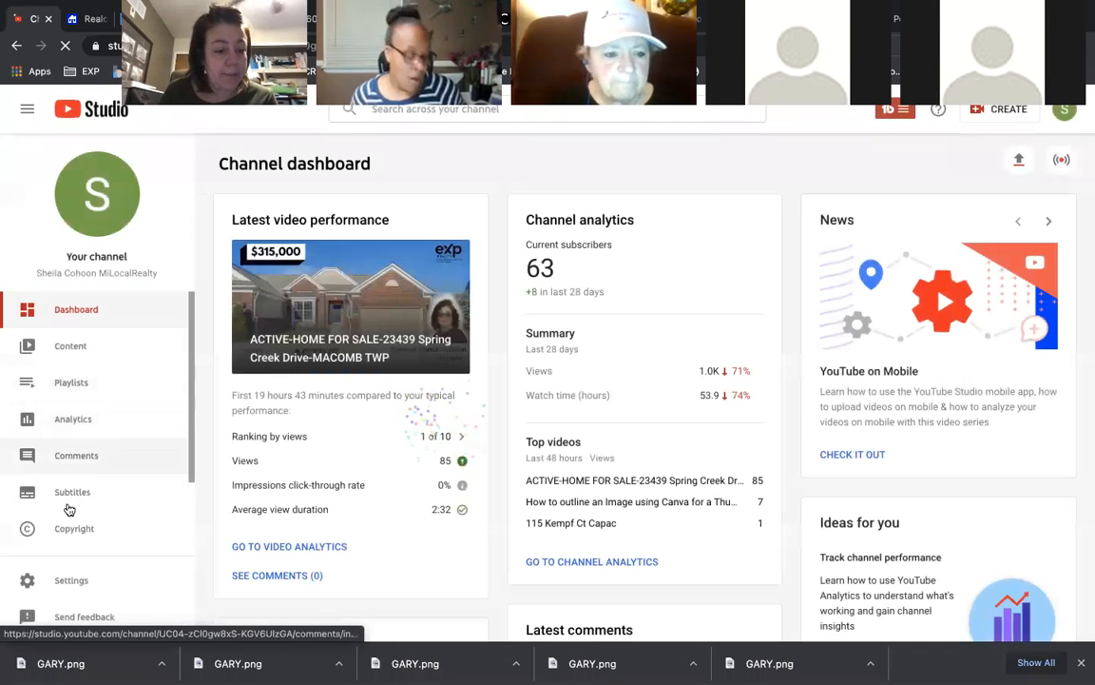
left_click(73, 585)
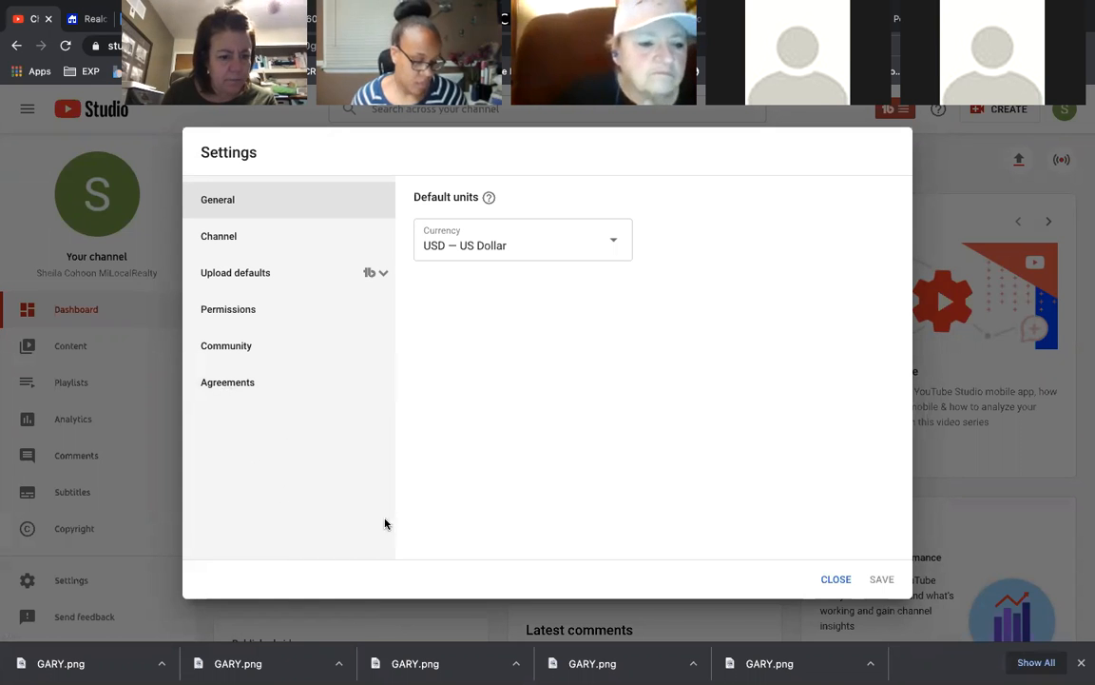
left_click(836, 579)
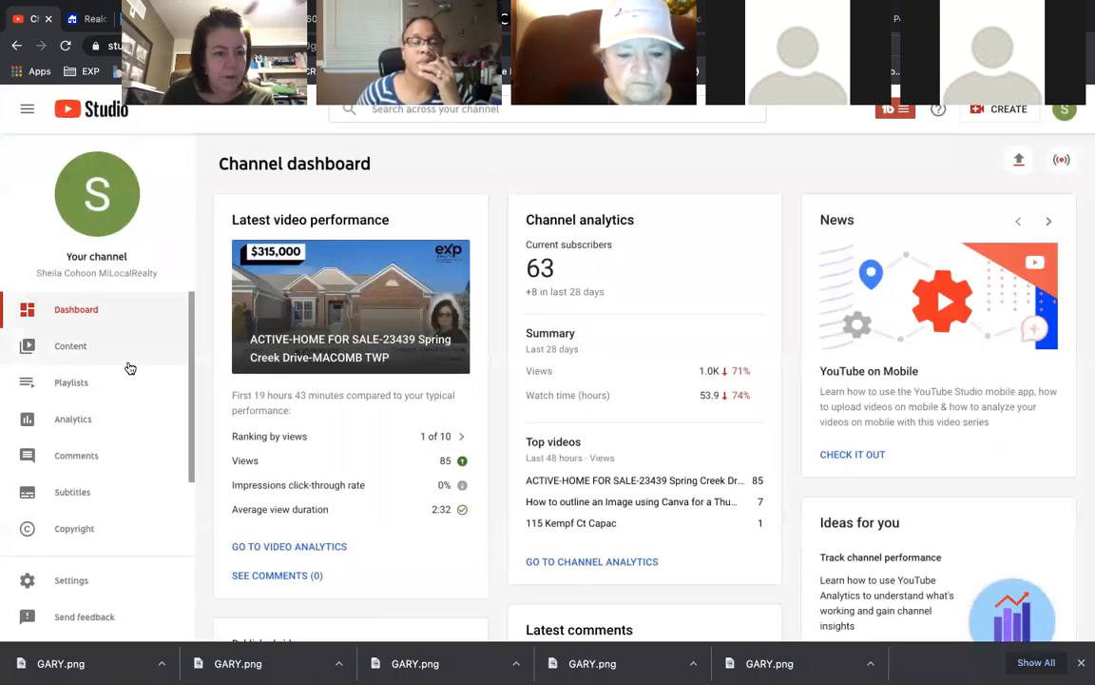
scroll(127, 370, "down", 2)
scroll(159, 423, "down", 1)
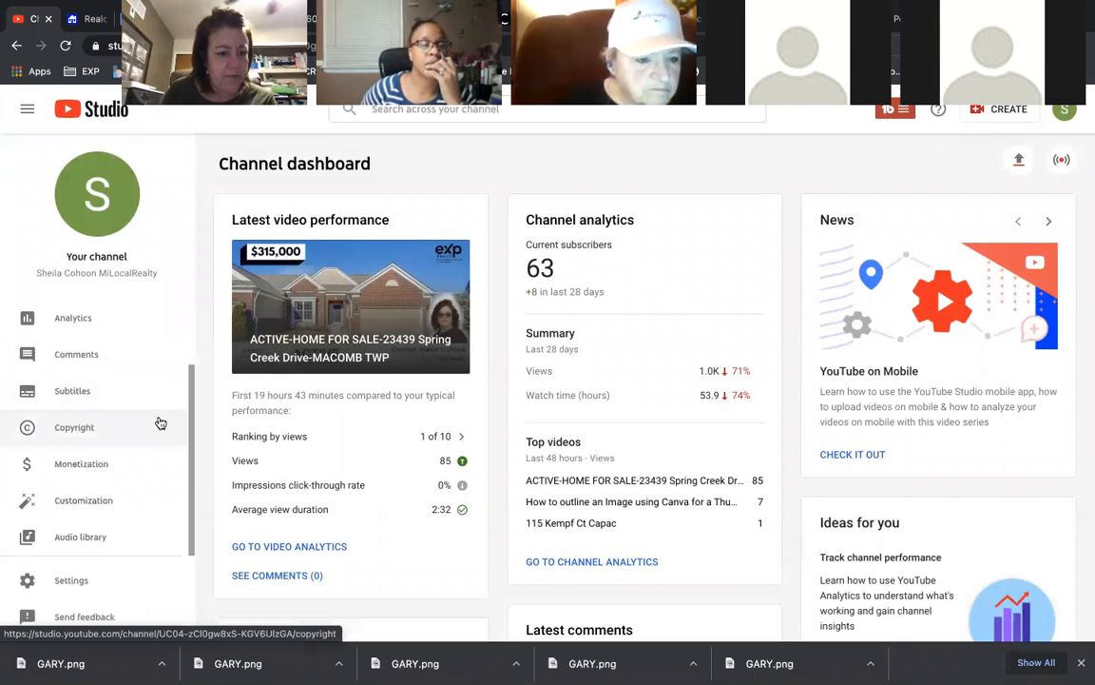
- Return to the public channel page and expand Show more to list all playlists and options
left_click(1066, 109)
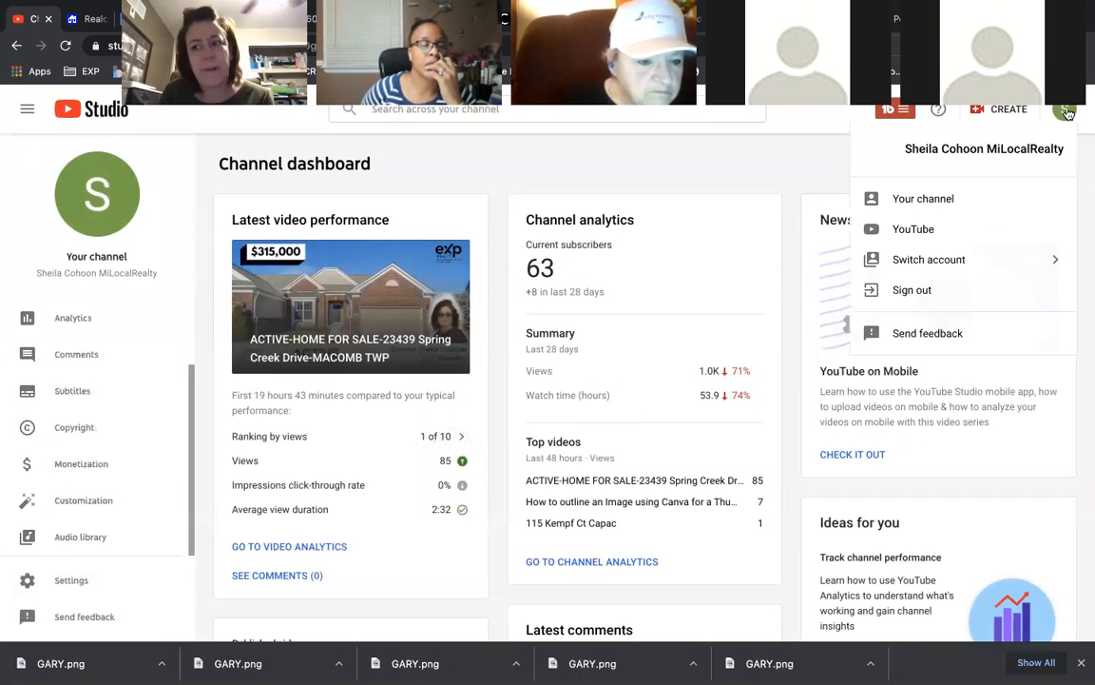
left_click(931, 195)
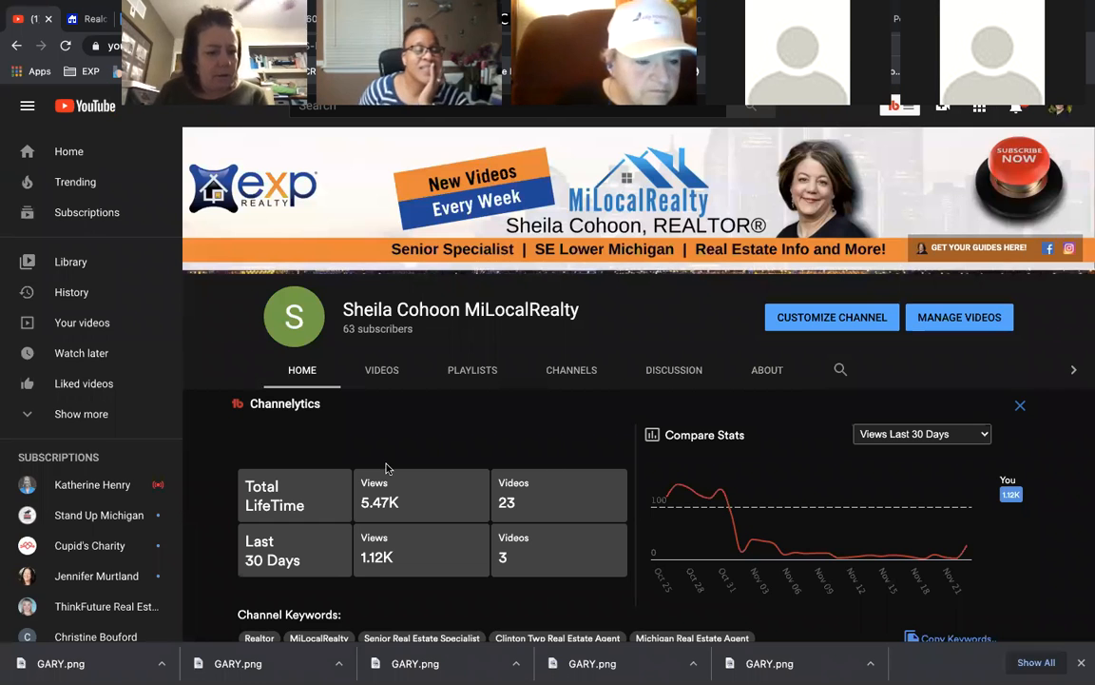
scroll(86, 413, "down", 2)
left_click(70, 332)
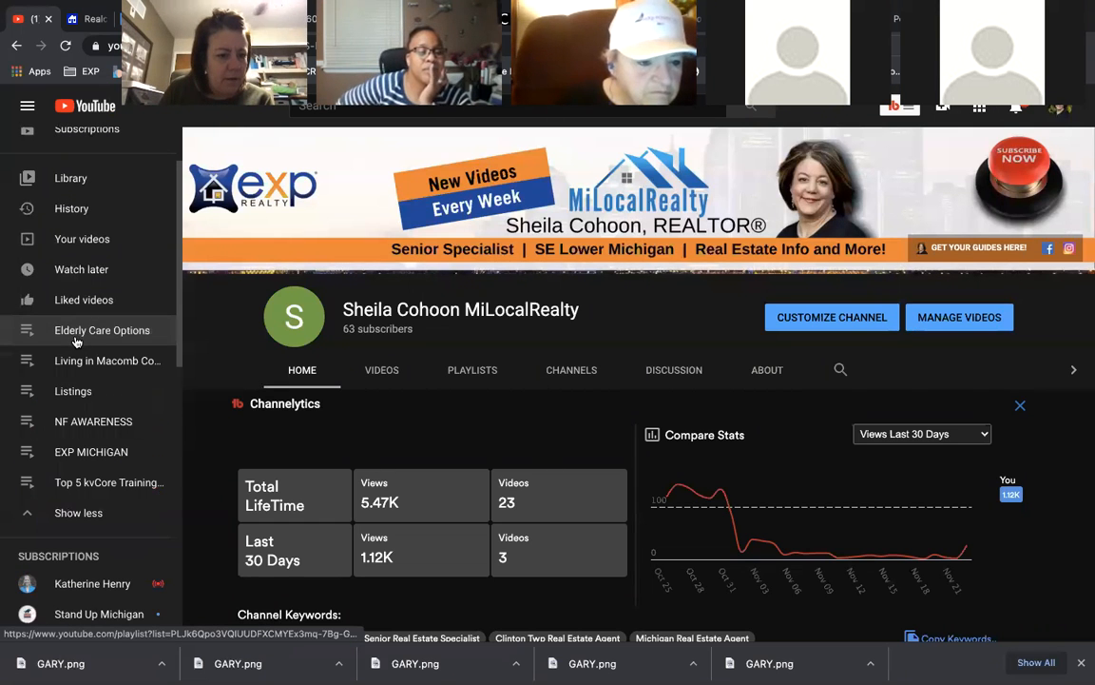
scroll(77, 348, "up", 2)
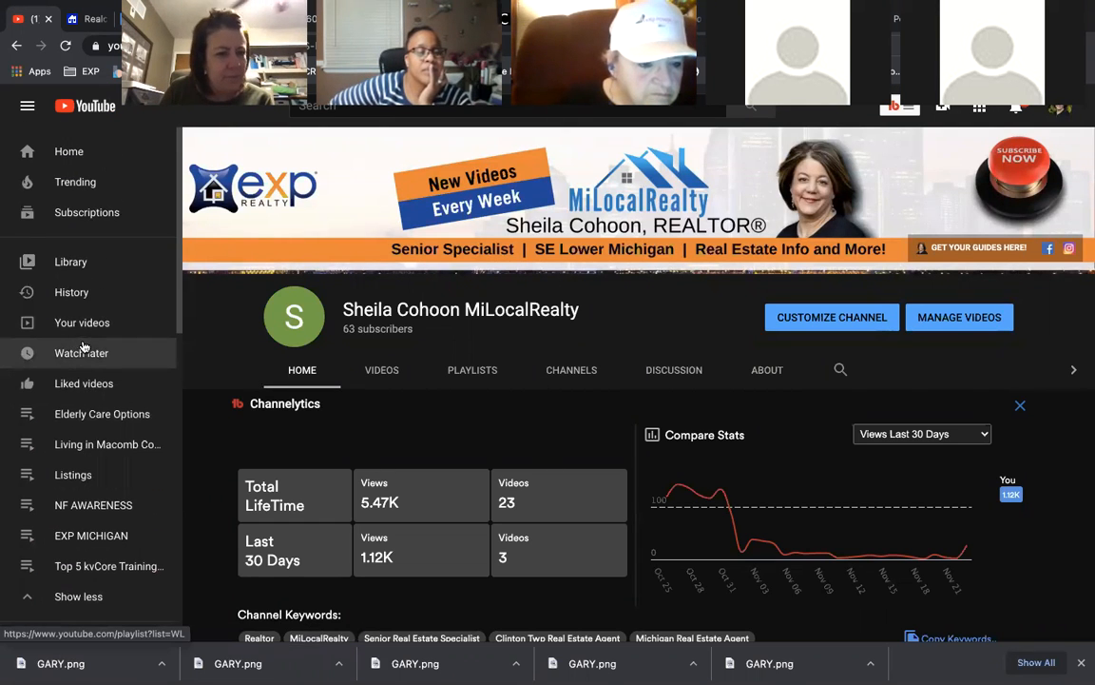
scroll(84, 357, "down", 8)
scroll(86, 367, "down", 6)
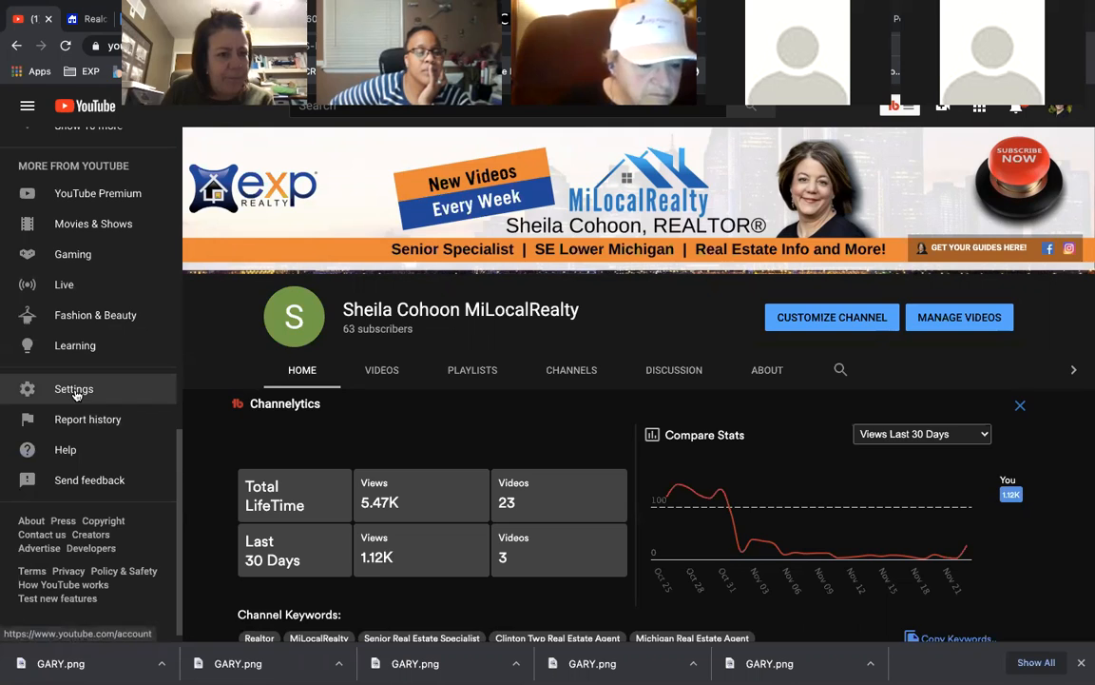
- Review the YouTube account settings page, then switch to YouTube Studio from the avatar menu
left_click(75, 391)
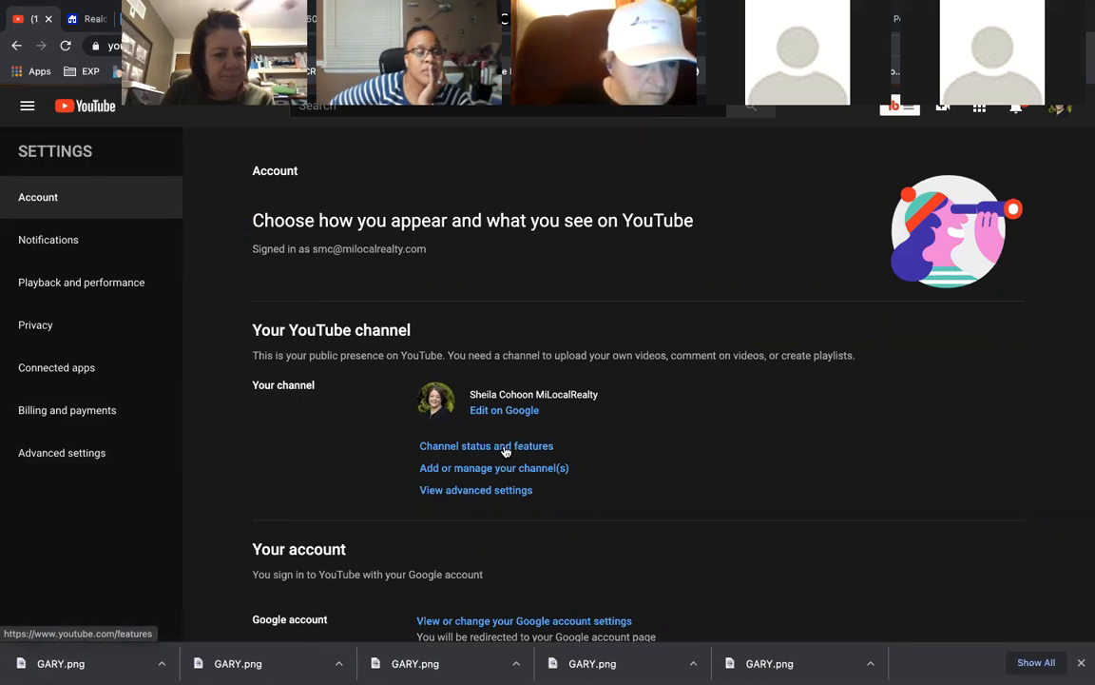
scroll(504, 450, "down", 2)
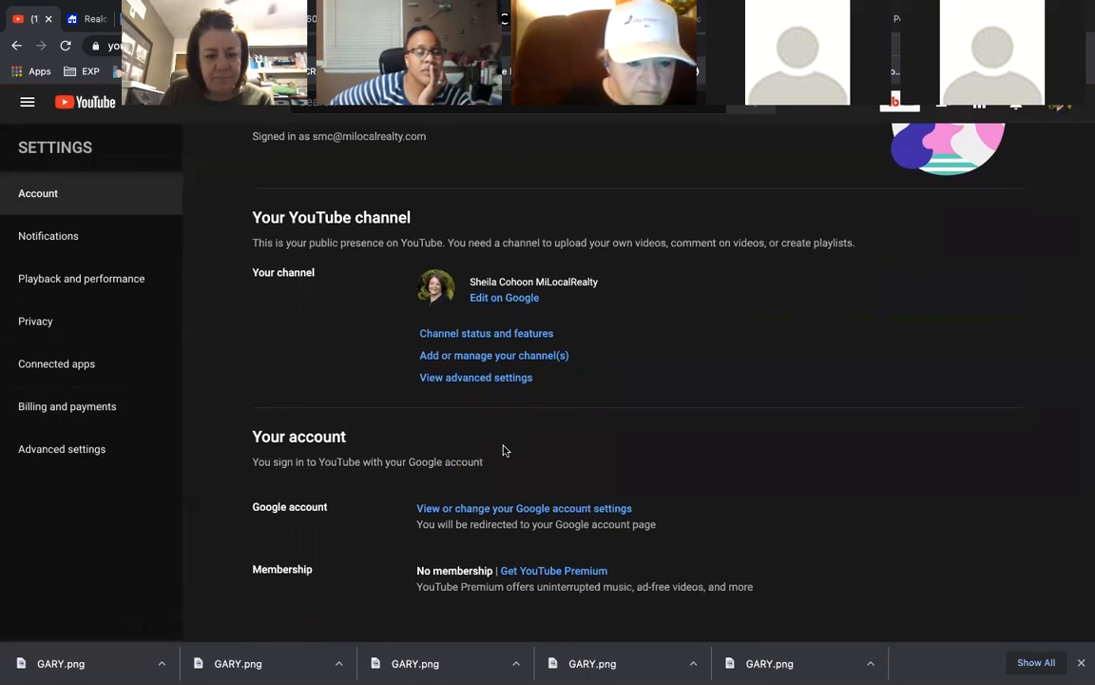
scroll(504, 451, "up", 2)
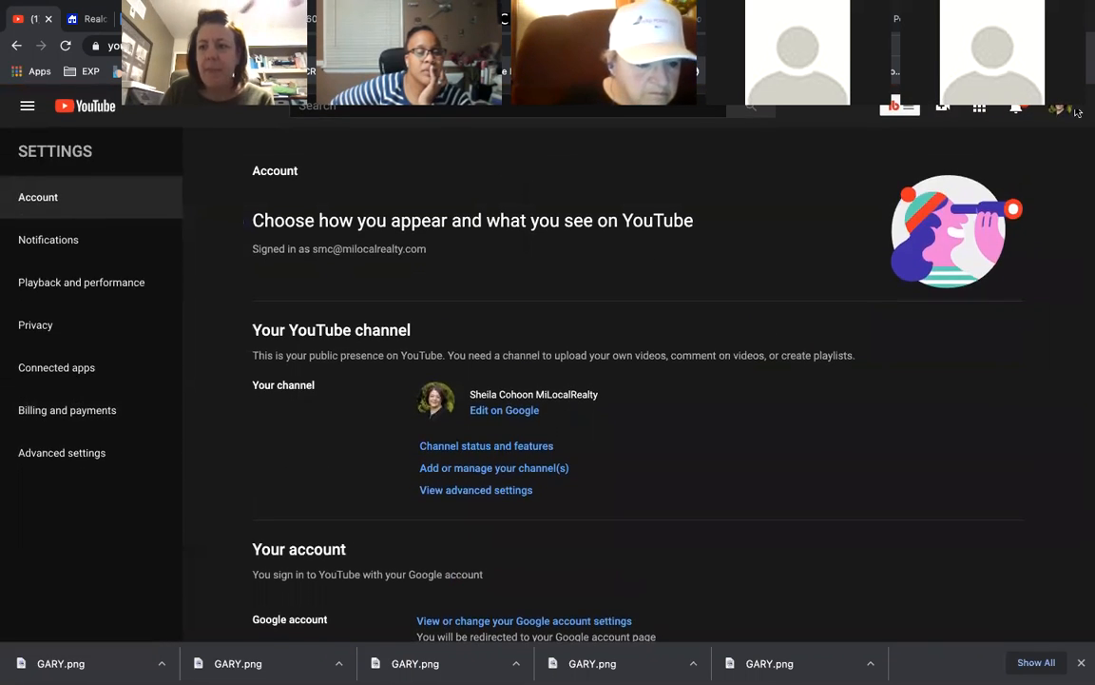
left_click(1058, 108)
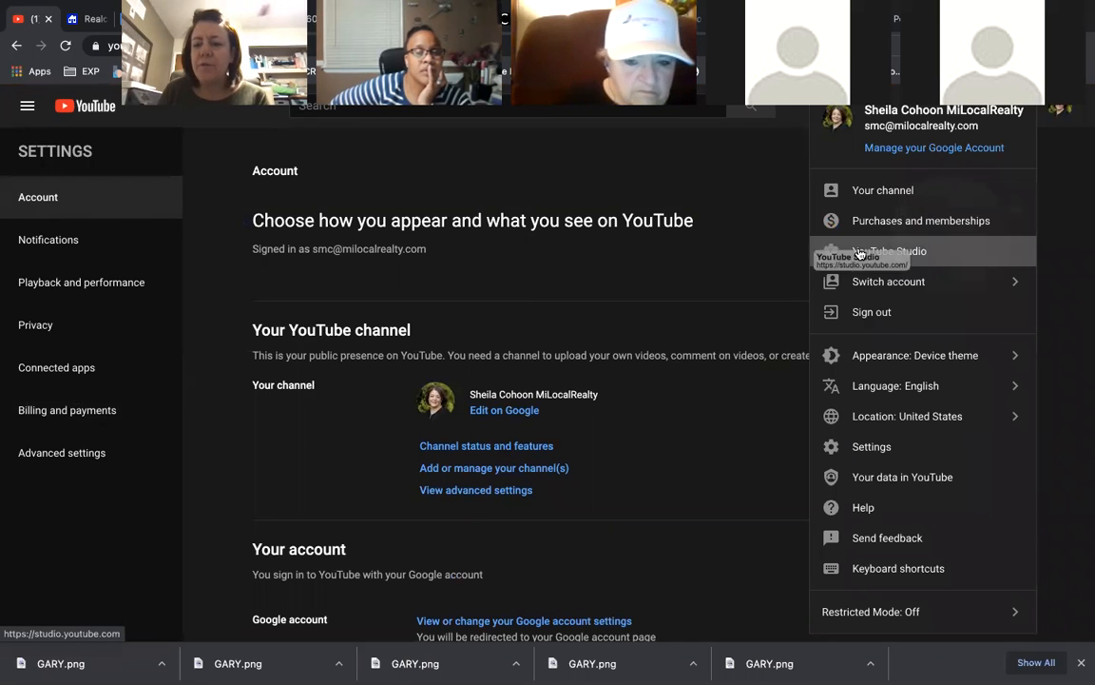
left_click(859, 252)
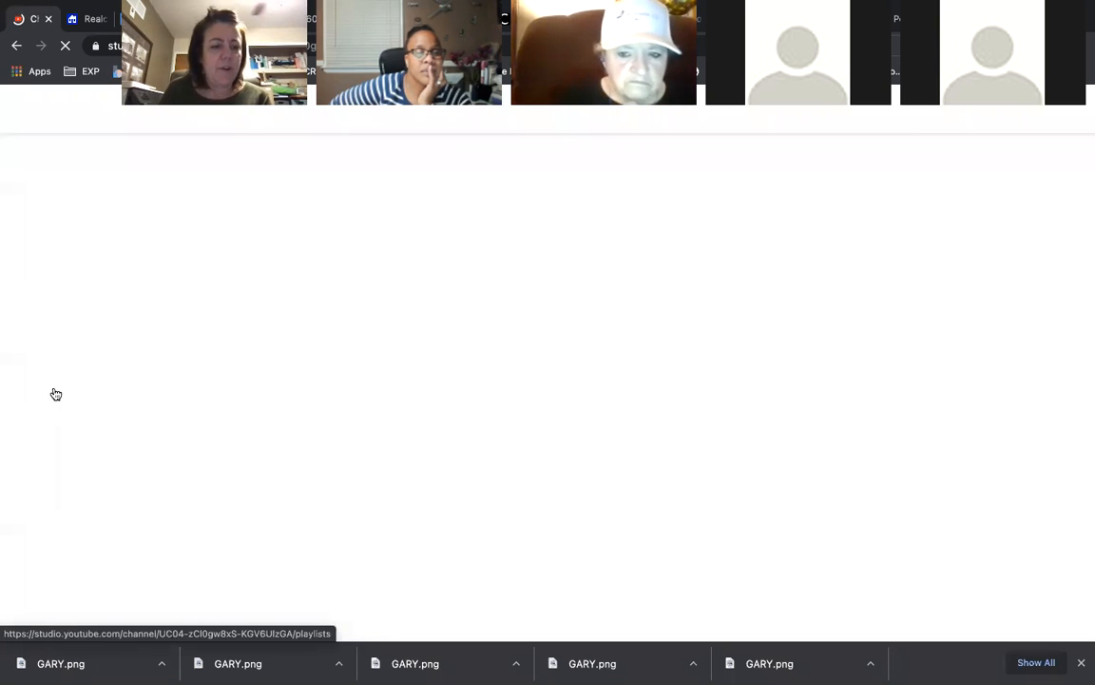
- Open Studio's Channel customization page on the Layout tab with its spotlight and Uploads sections
scroll(56, 394, "down", 3)
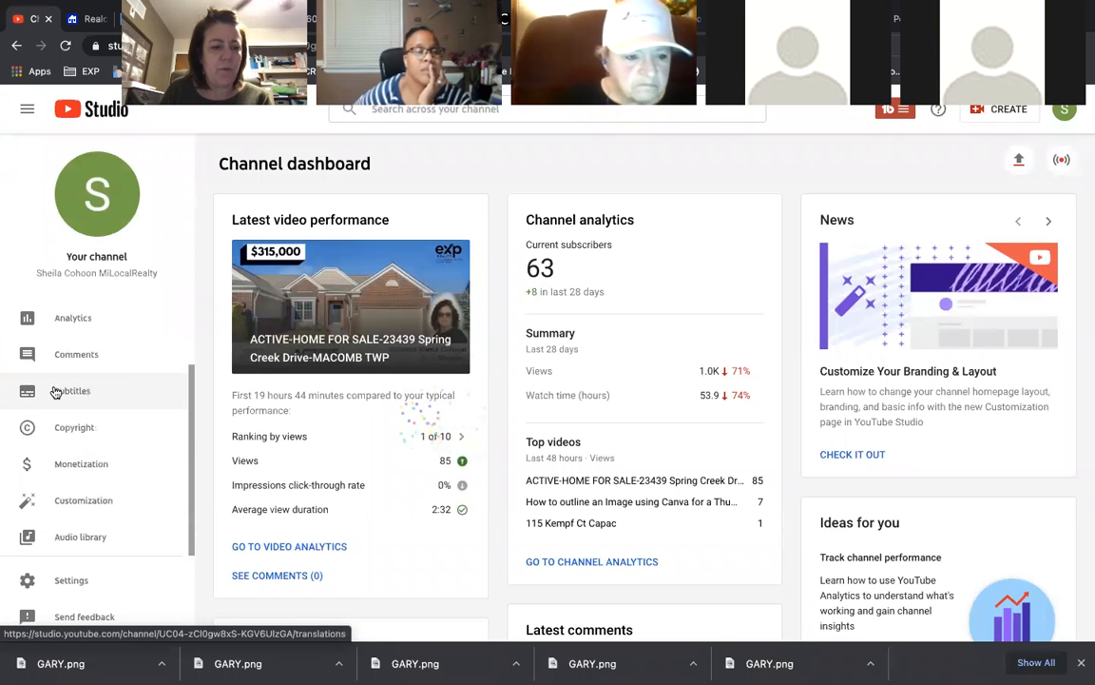
scroll(76, 361, "up", 1)
scroll(104, 362, "down", 1)
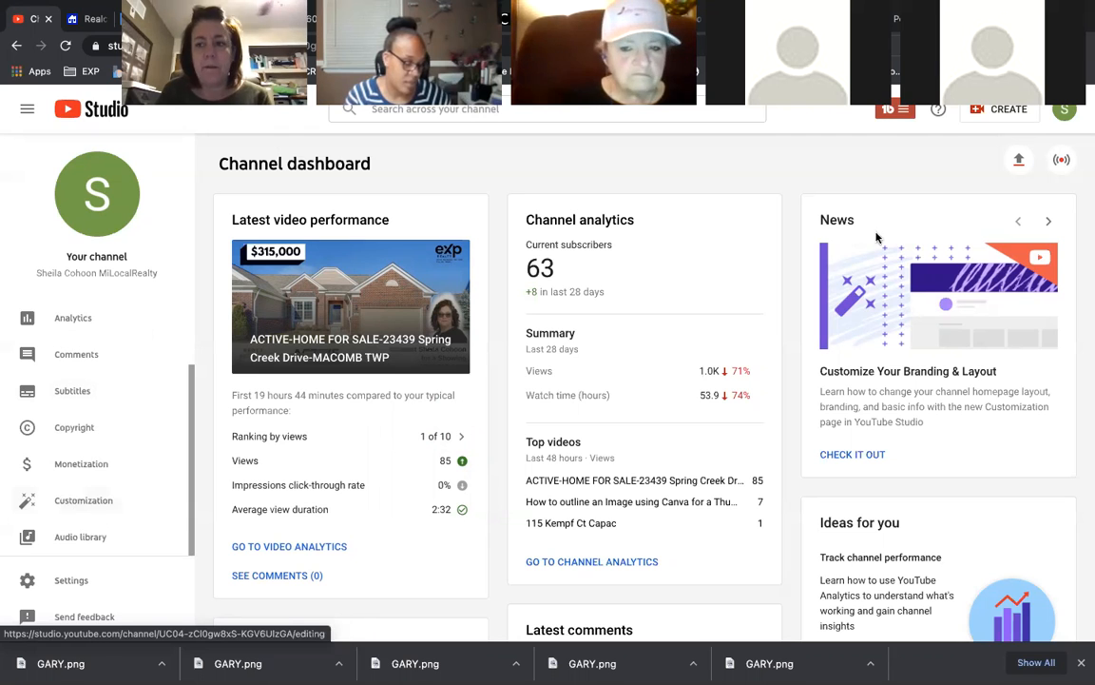
left_click(80, 499)
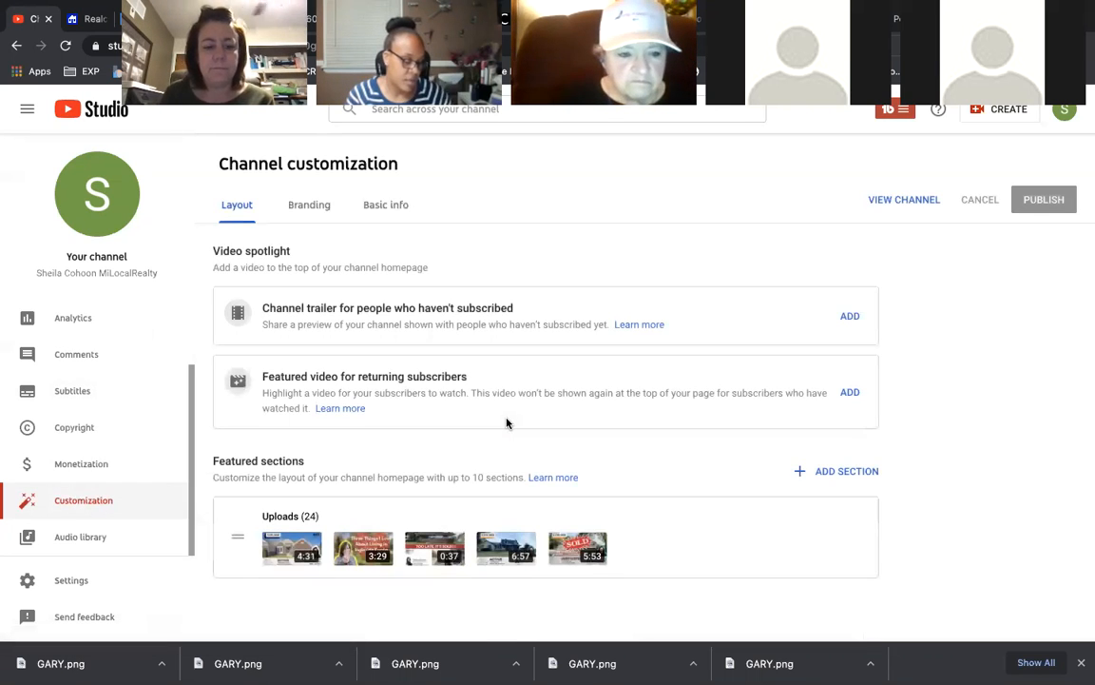
scroll(447, 427, "down", 1)
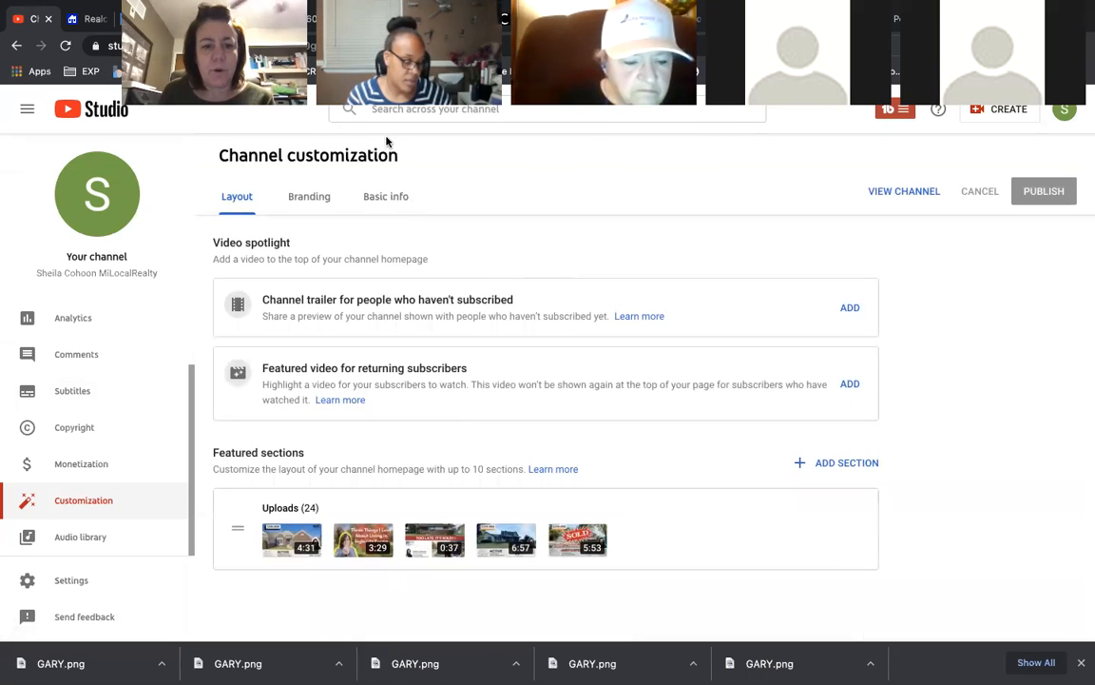
- Switch to the Basic info tab showing the channel name, description and links
left_click(397, 200)
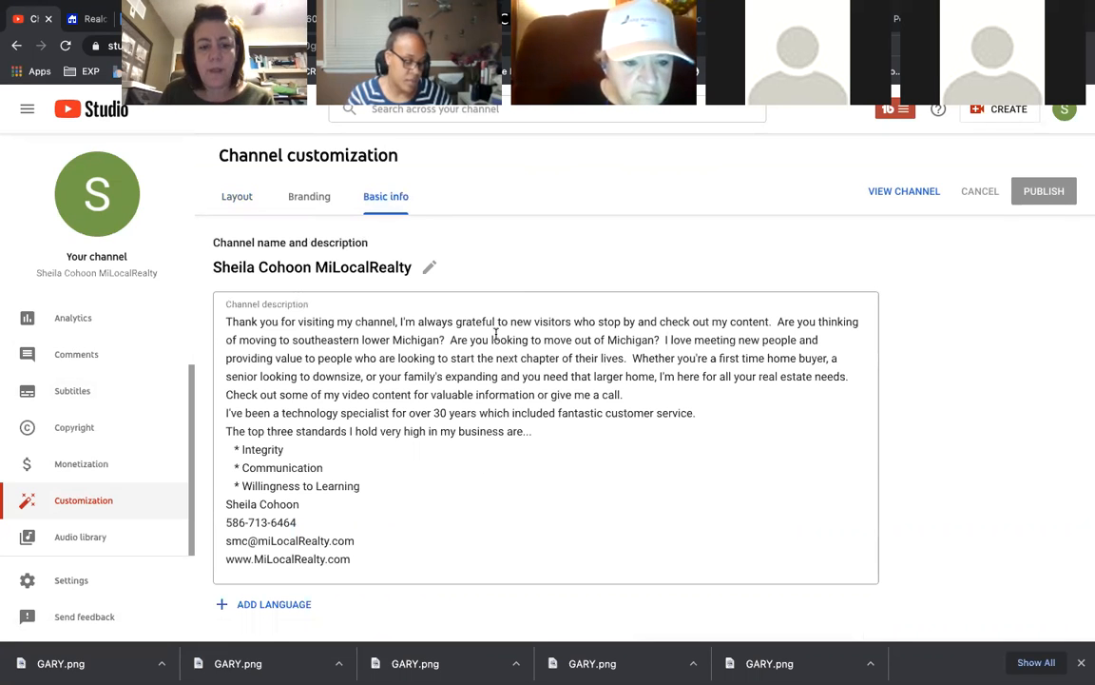
scroll(497, 332, "down", 5)
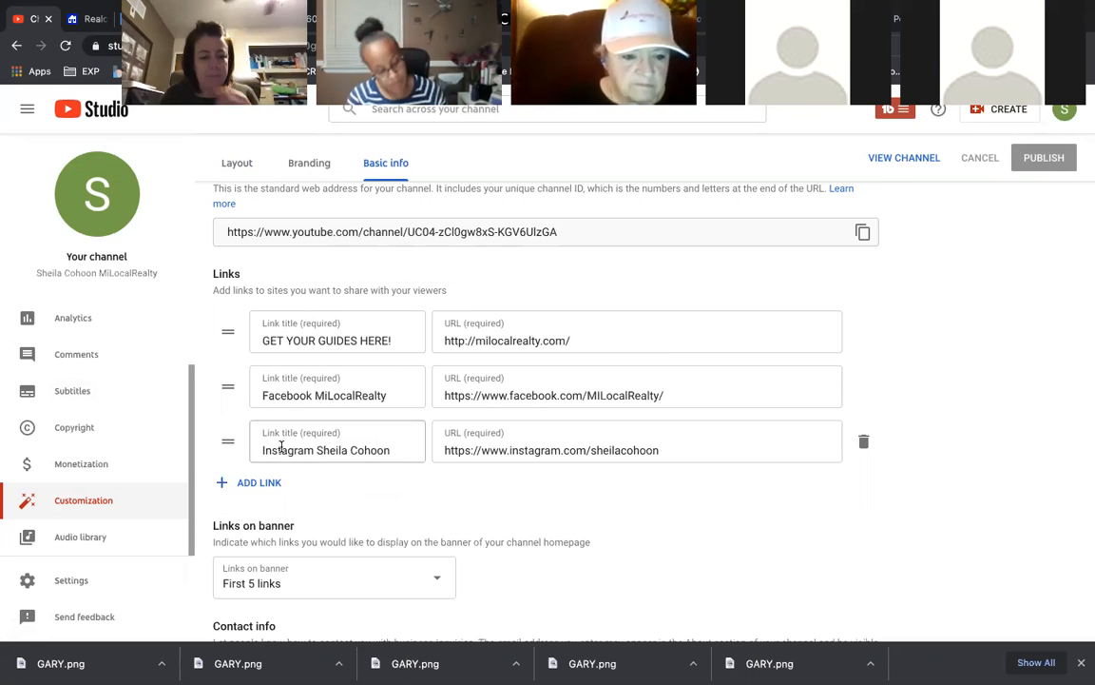
- Delete the Instagram link and add an empty third link entry below guides and Facebook
left_click(862, 441)
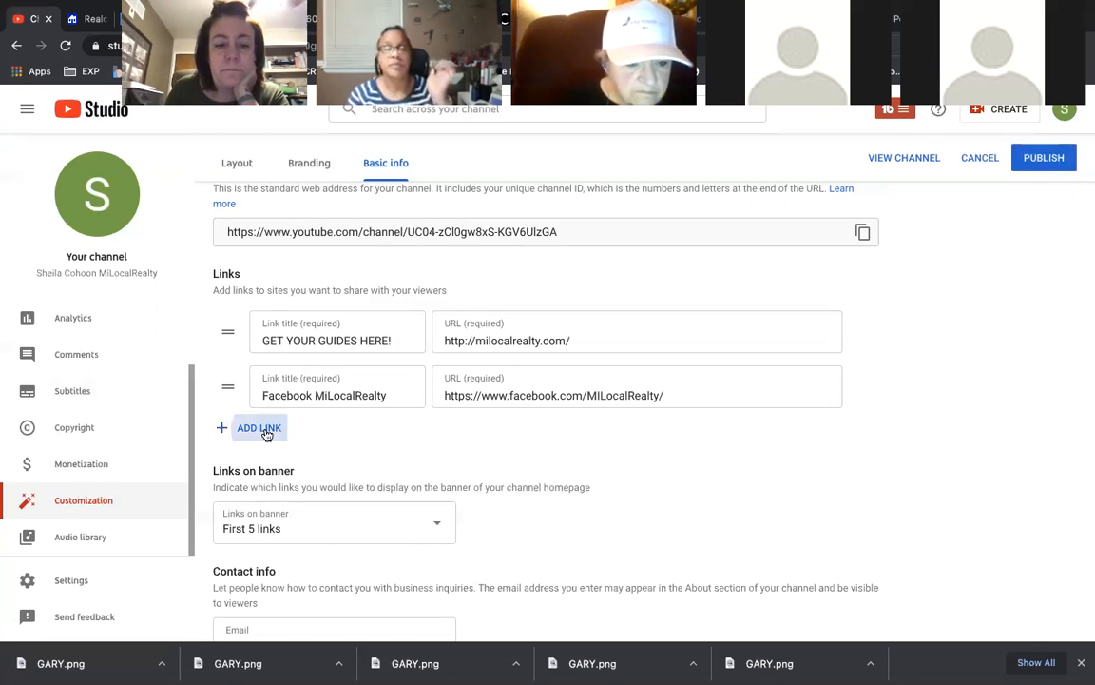
left_click(266, 430)
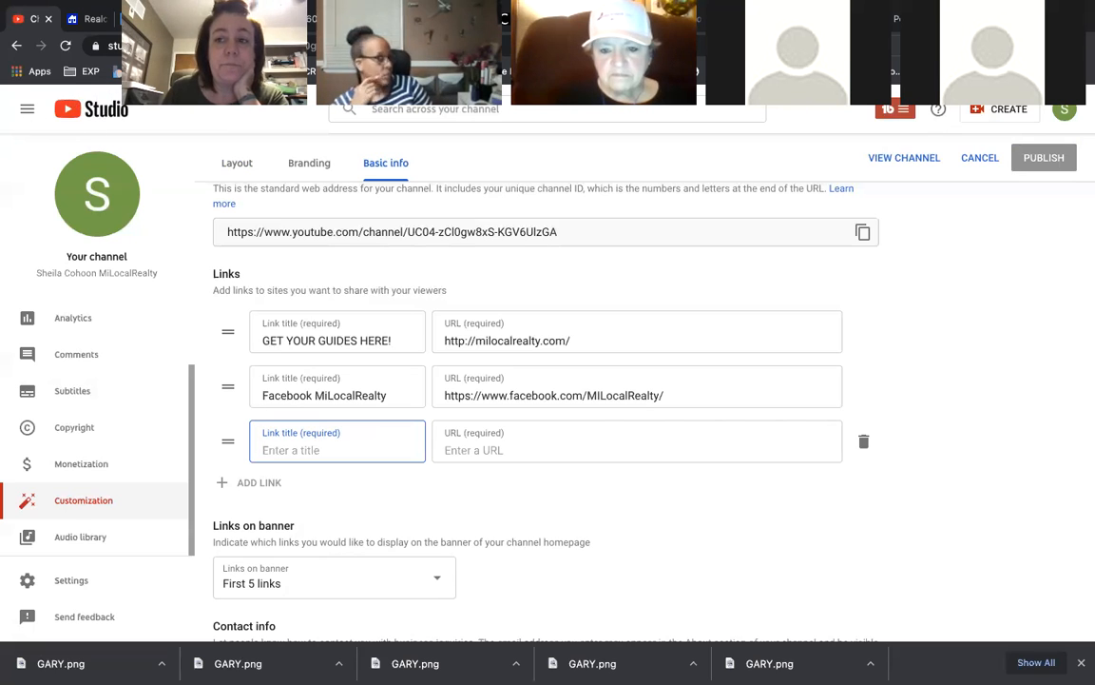
left_click_drag(150, 53, 30, 112)
mouse_move(1006, 14)
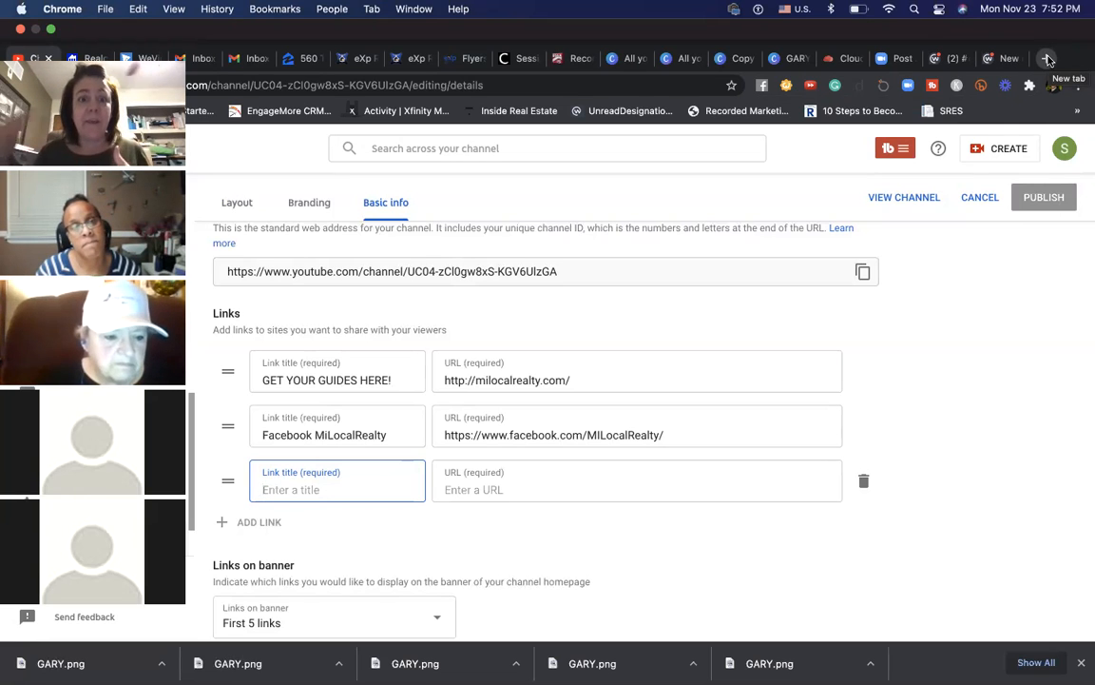
- Load the Keeping Current Matters post '3 Powerful Reasons to Buy a Home Now' in a new tab
left_click(1047, 59)
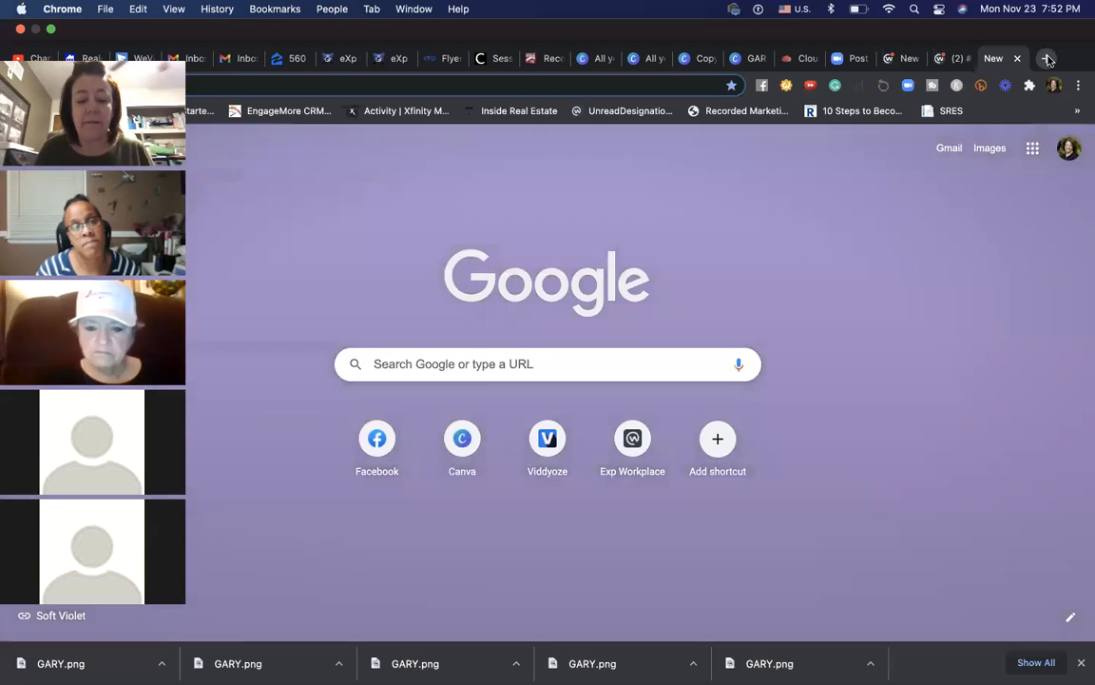
key("super+v")
key("Return")
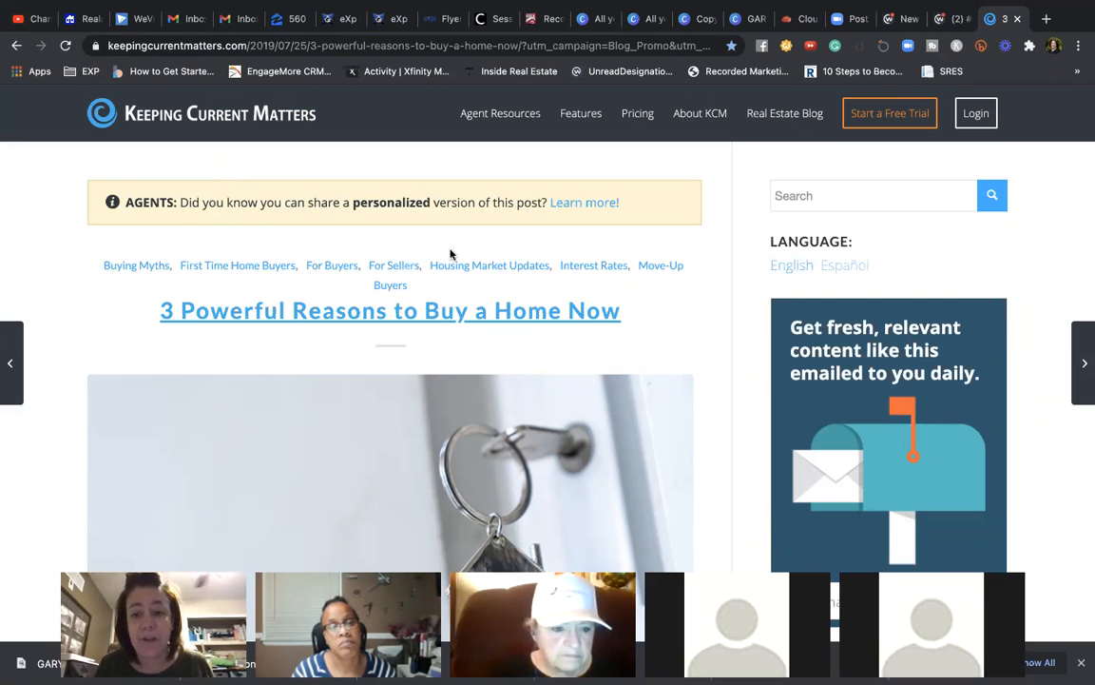
- Visit the Keeping Current Matters login page, then close that tab to return to YouTube Studio
left_click(970, 119)
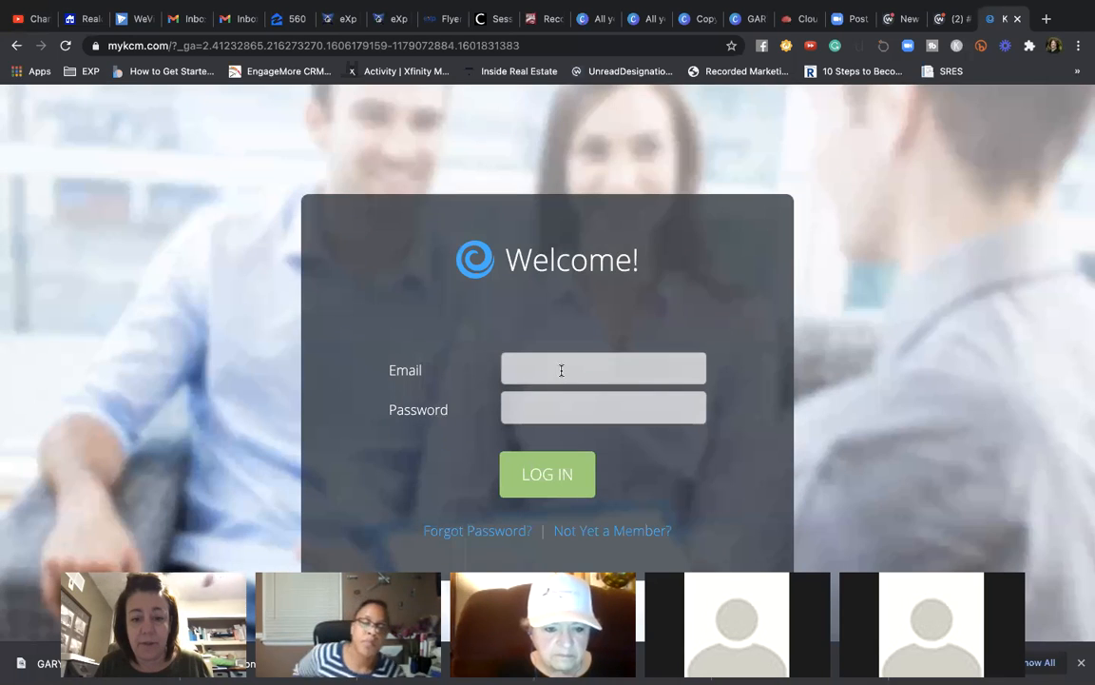
left_click(560, 369)
left_click(874, 361)
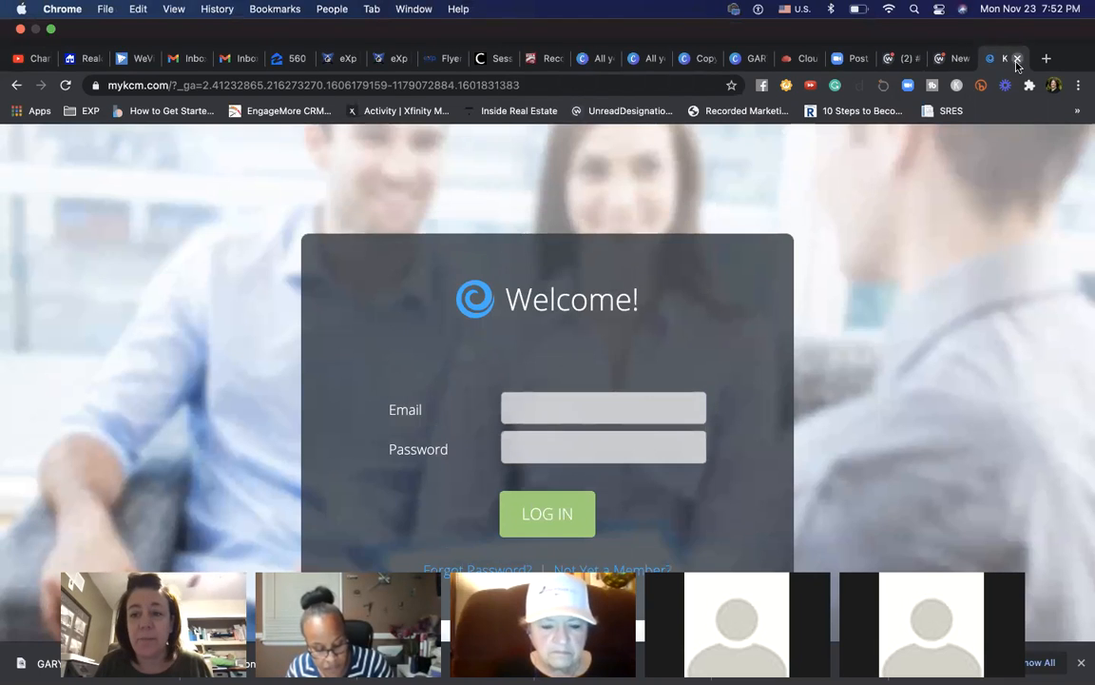
left_click(1016, 59)
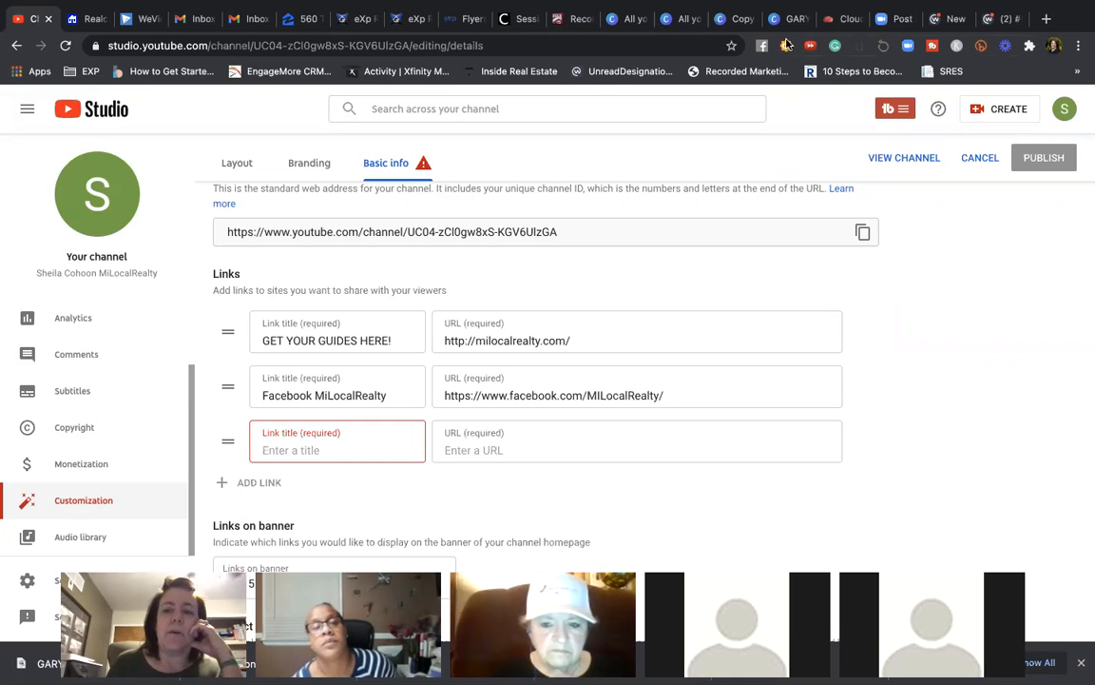
- Delete the empty third link and publish, keeping only the guides and Facebook links
mouse_move(680, 5)
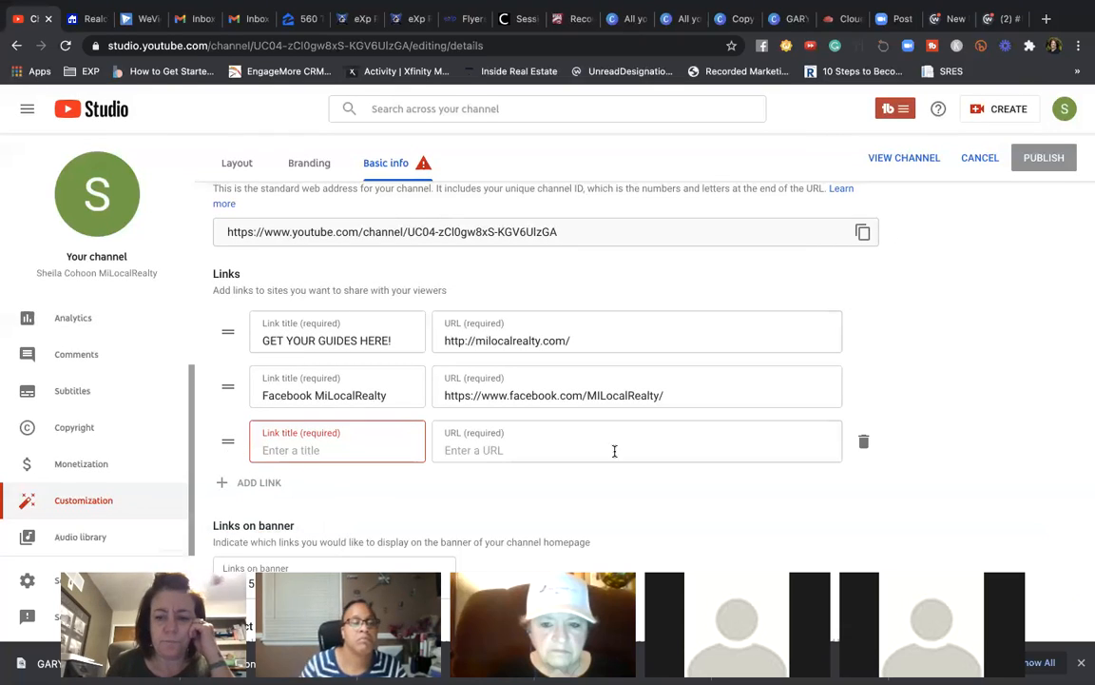
left_click(863, 441)
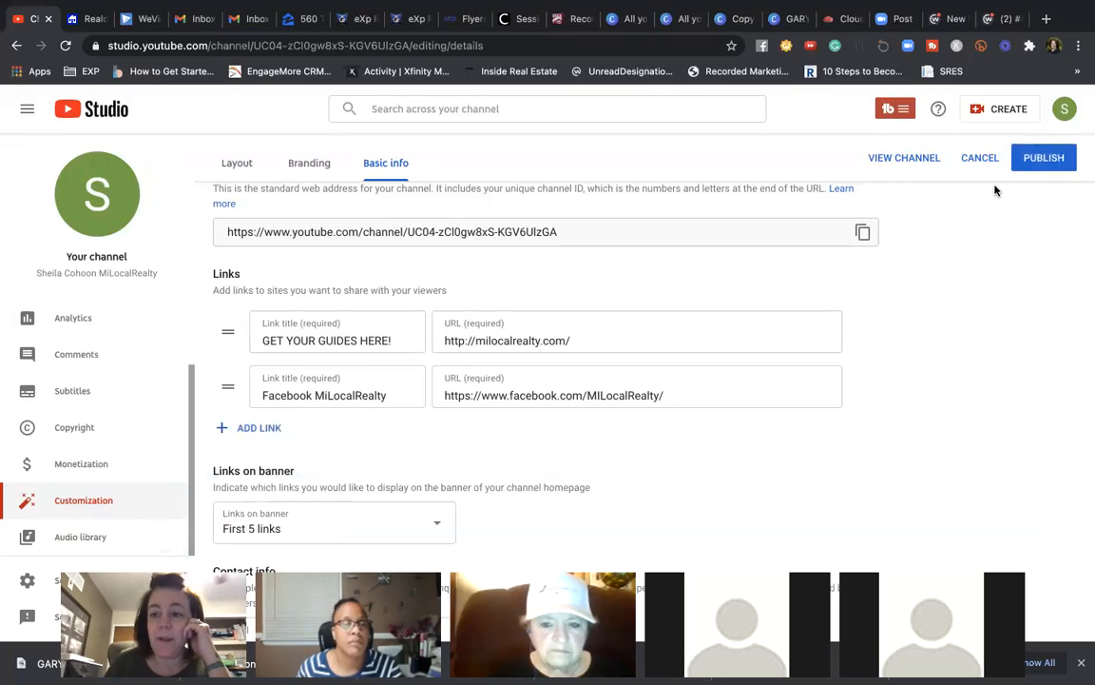
left_click(1028, 160)
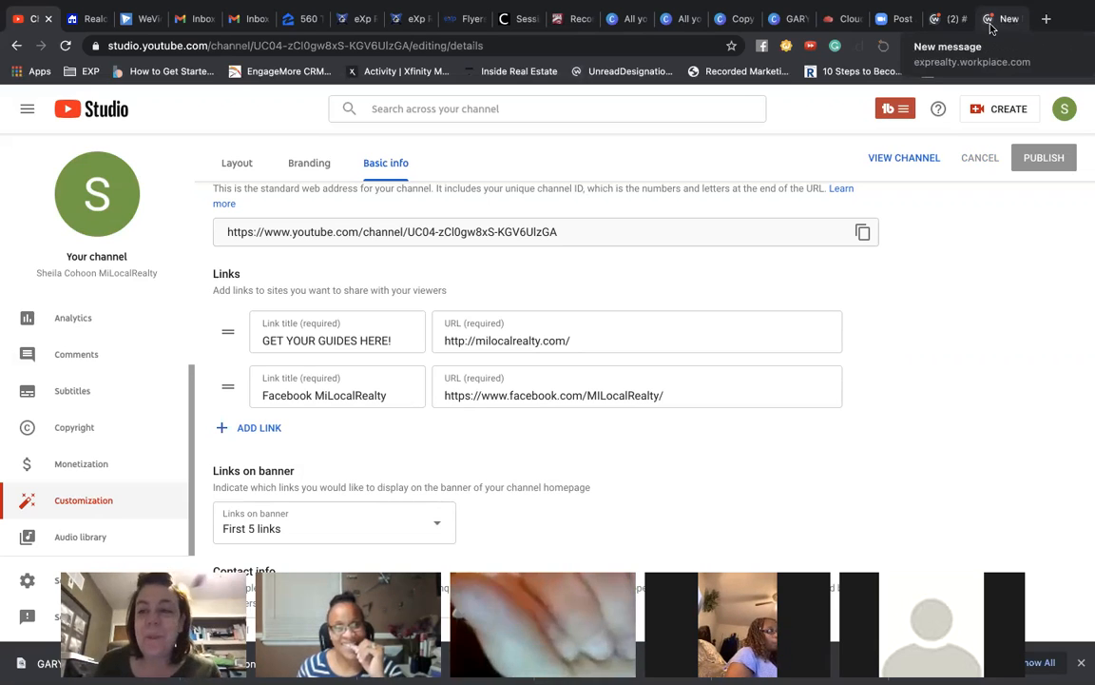
left_click(1065, 109)
left_click(915, 202)
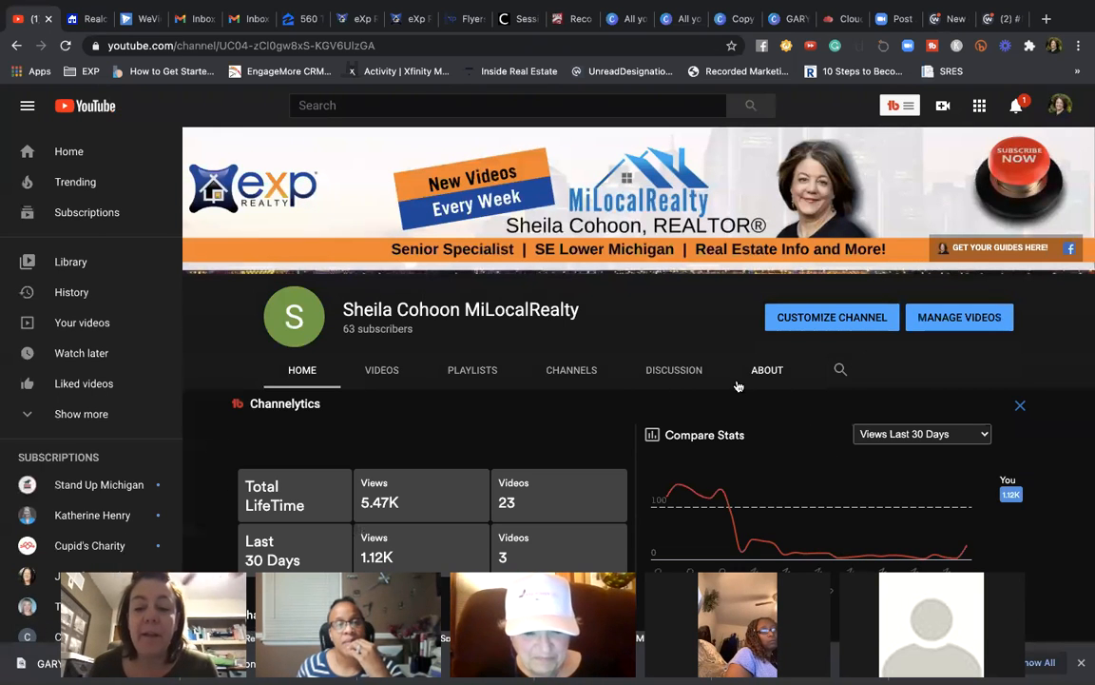
scroll(734, 382, "down", 2)
scroll(734, 383, "down", 3)
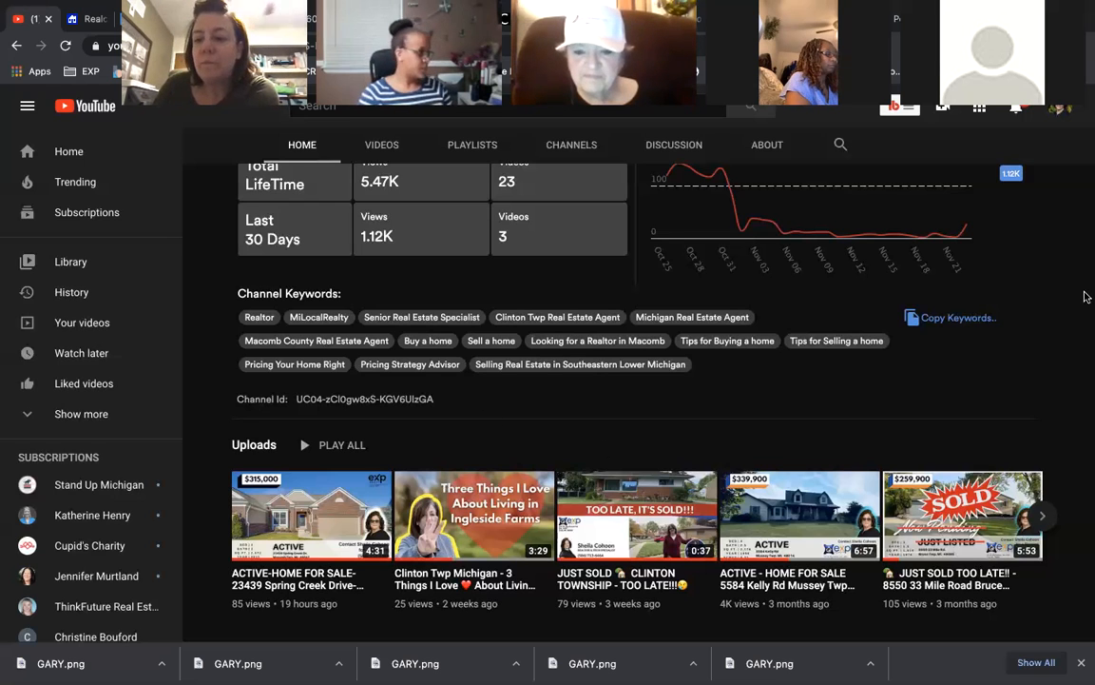
mouse_move(1085, 345)
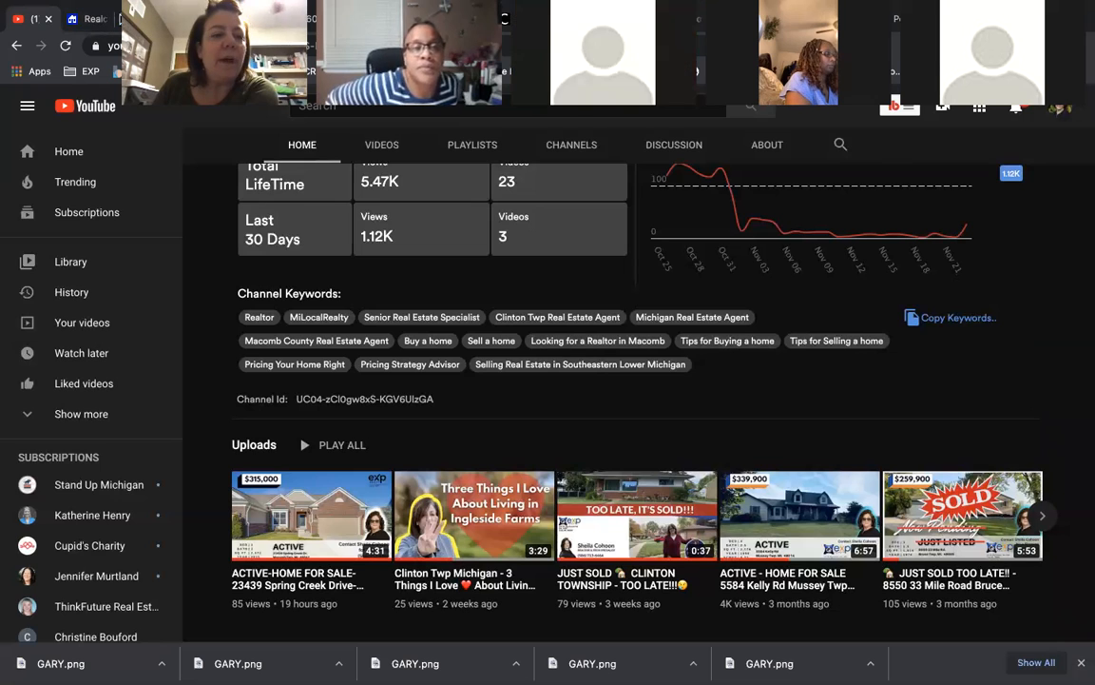
left_click_drag(103, 78, 93, 150)
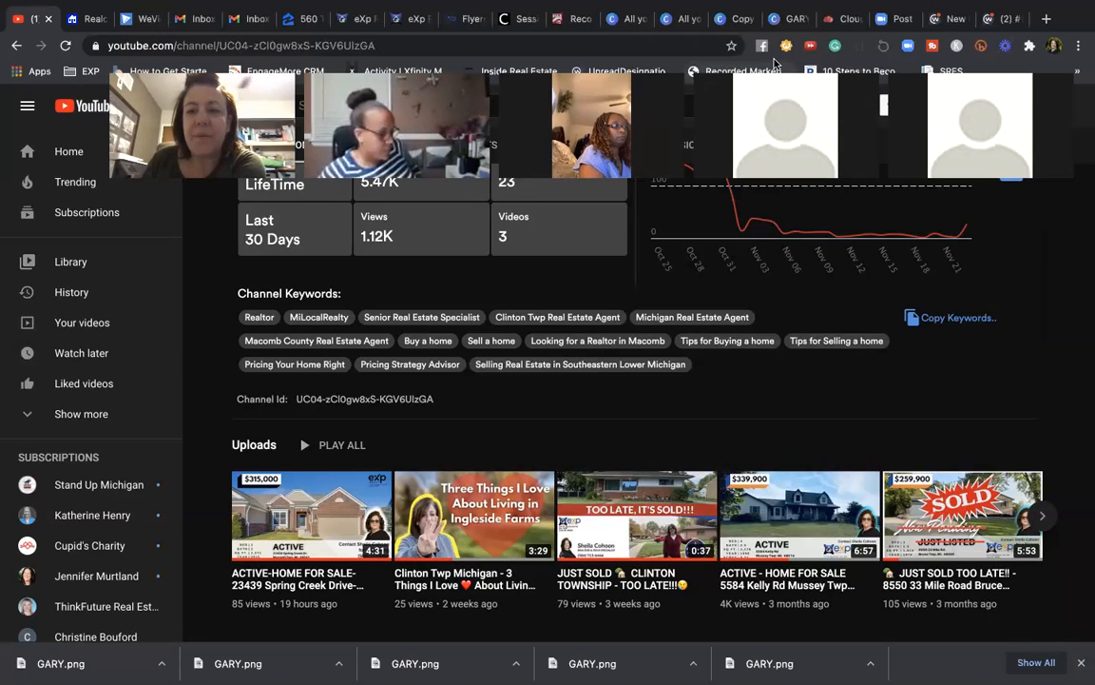